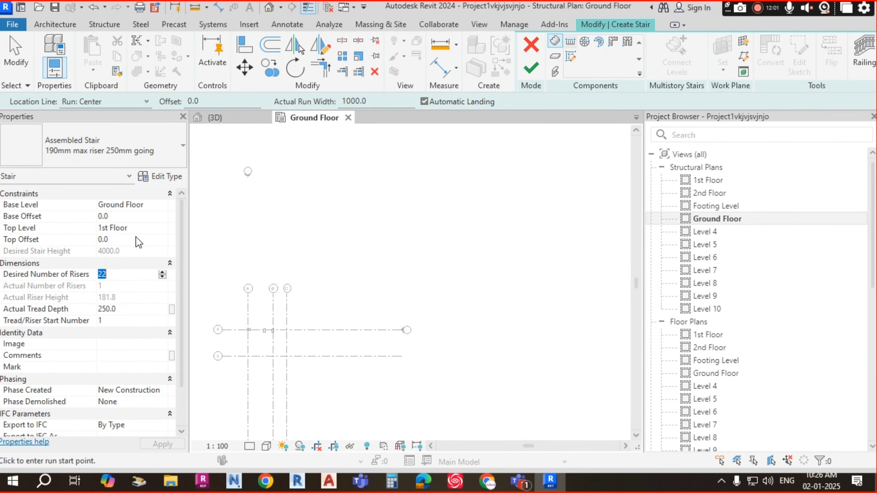
- Open the assembled stair's type properties and examine the maximum riser height, minimum tread depth and minimum run width
left_click(173, 177)
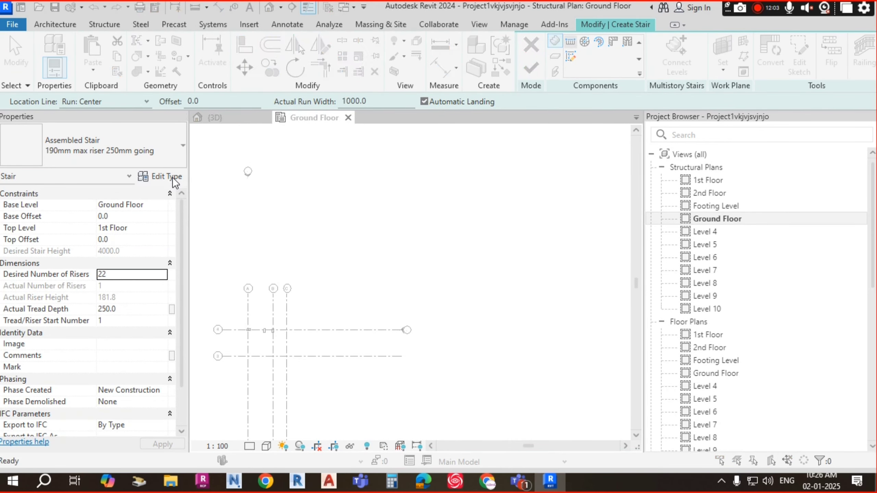
left_click_drag(481, 26, 487, 32)
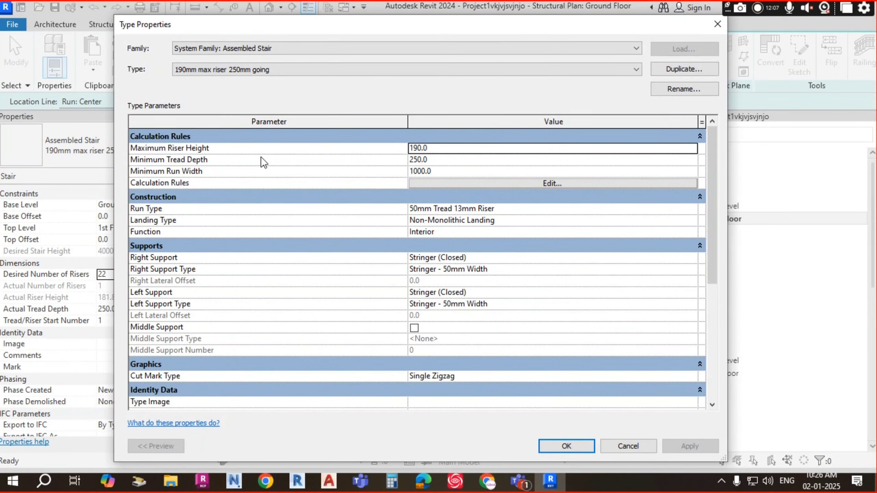
left_click(444, 149)
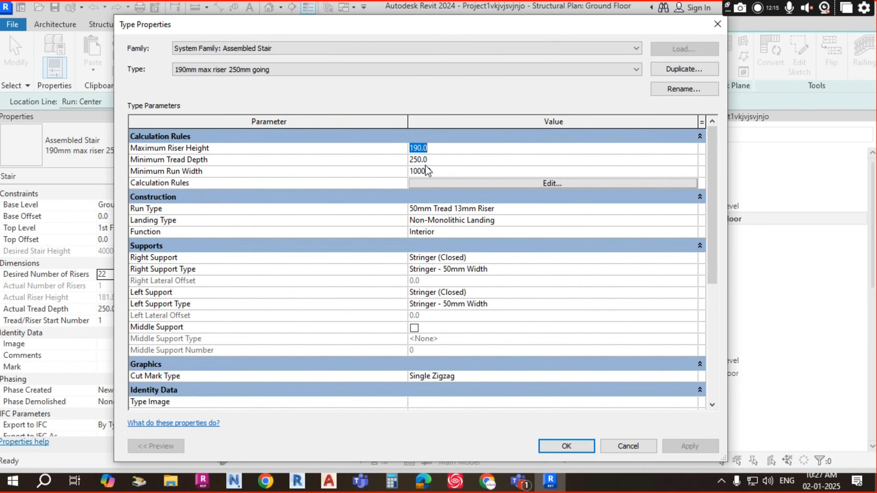
left_click(443, 159)
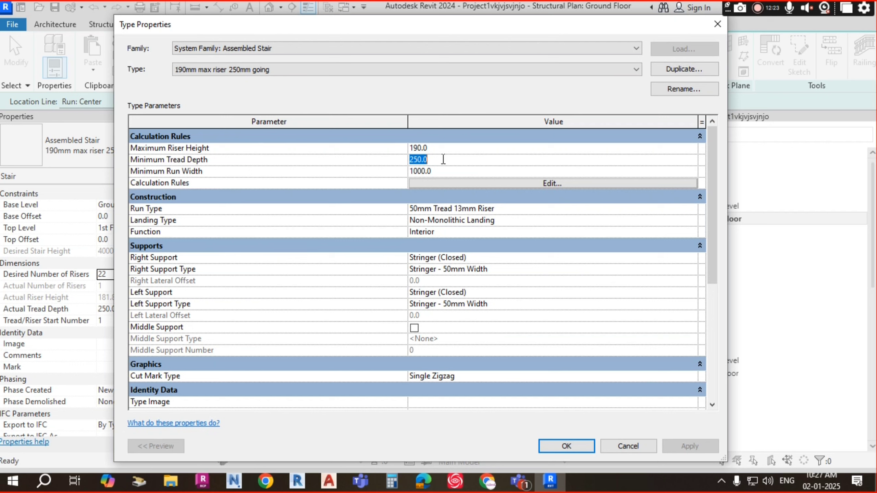
left_click(461, 171)
left_click_drag(448, 170, 386, 171)
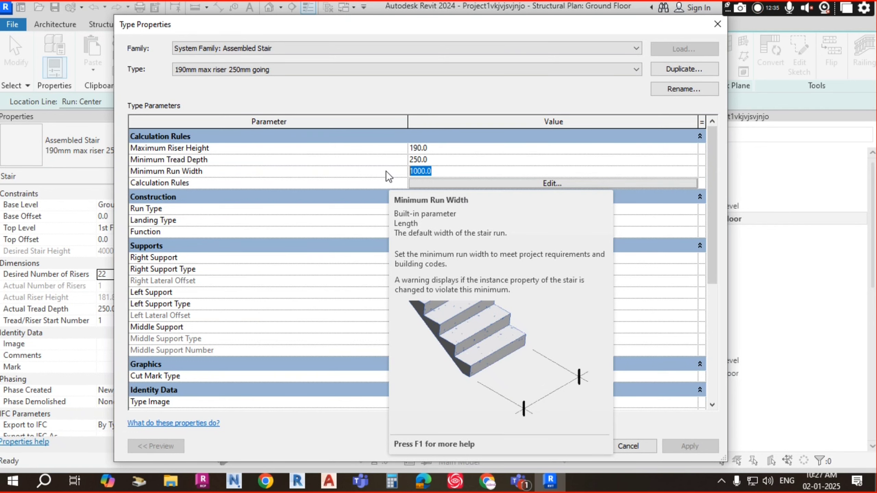
left_click(446, 148)
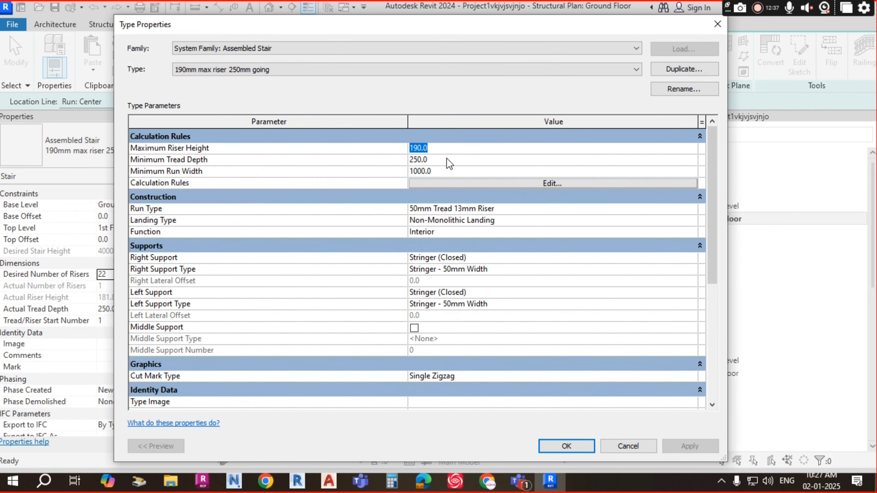
left_click(447, 159)
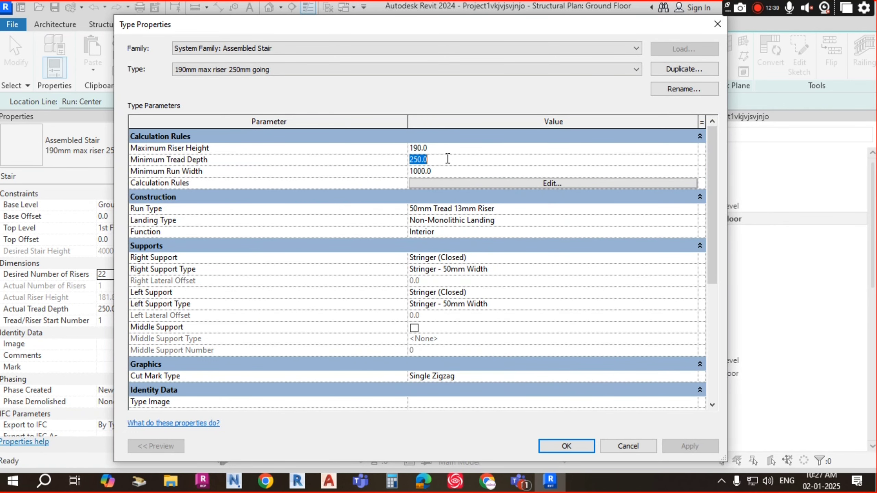
left_click(446, 170)
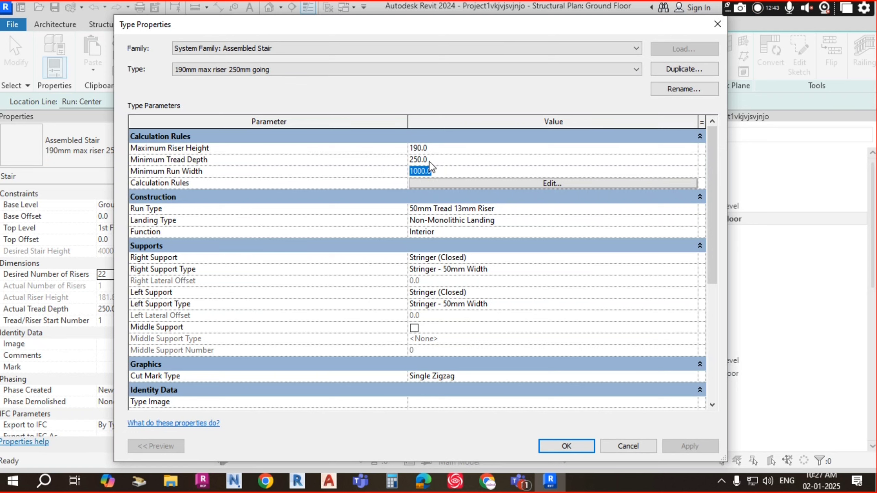
left_click(693, 70)
left_click_drag(477, 142, 619, 115)
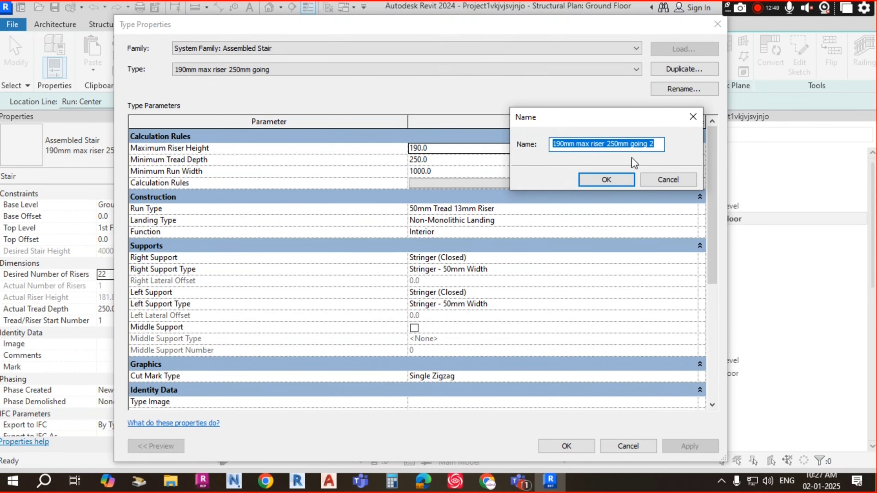
key("Escape")
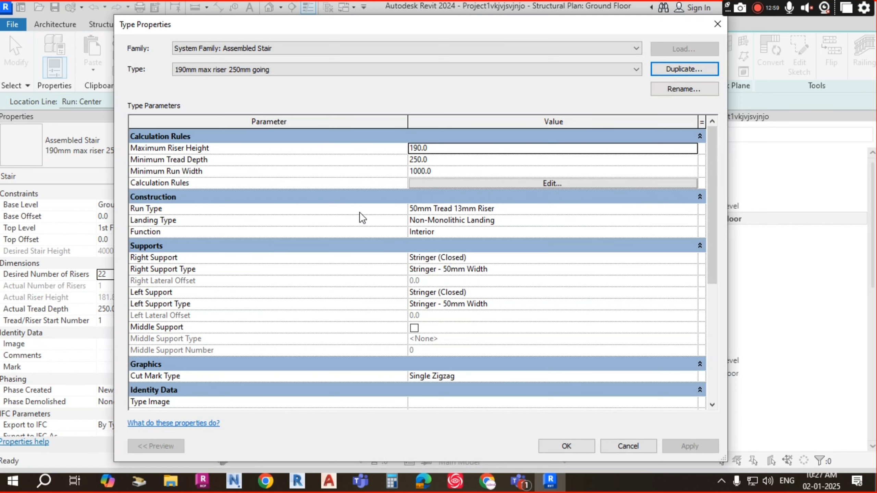
- Open the properties of the stair's run type and examine its tread thickness and riser thickness
left_click(524, 210)
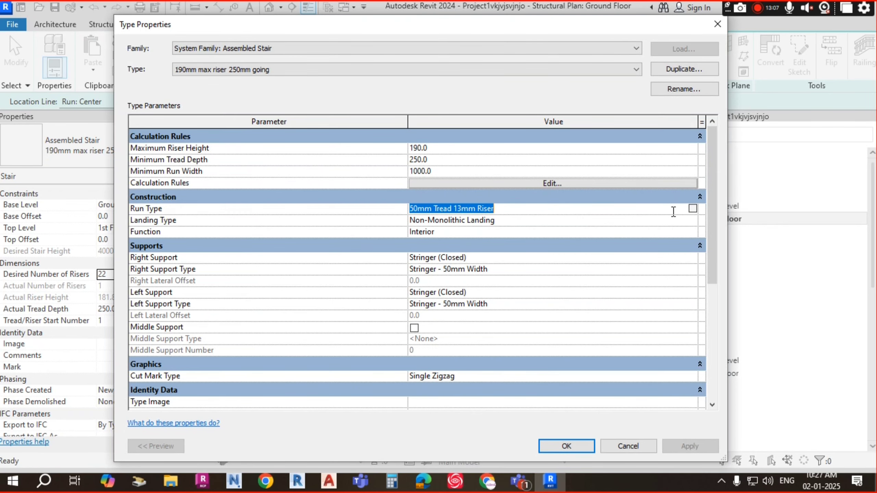
left_click(692, 209)
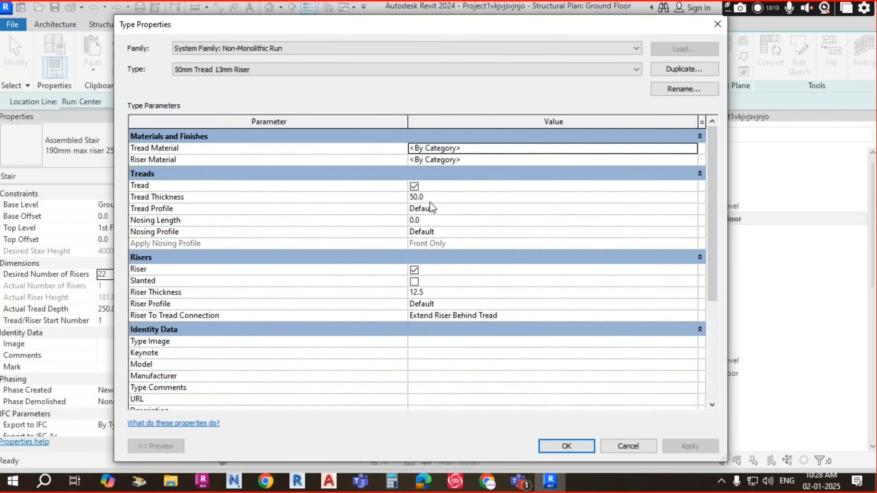
left_click(440, 198)
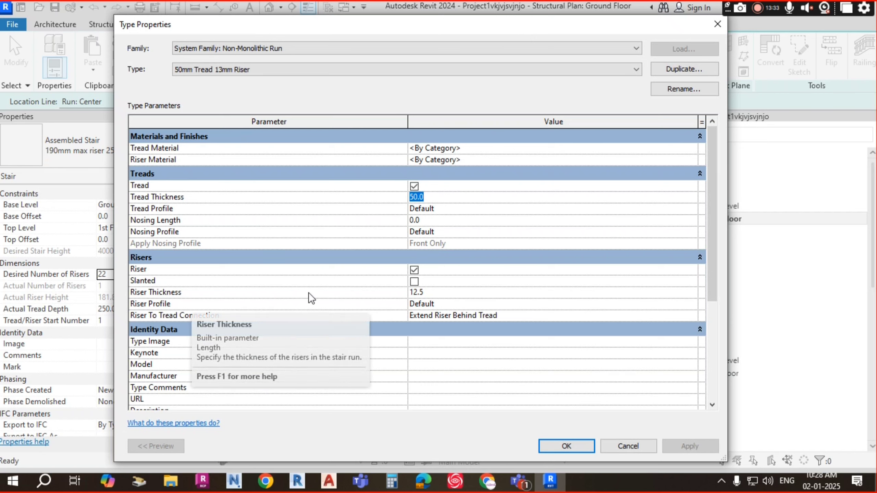
left_click(436, 293)
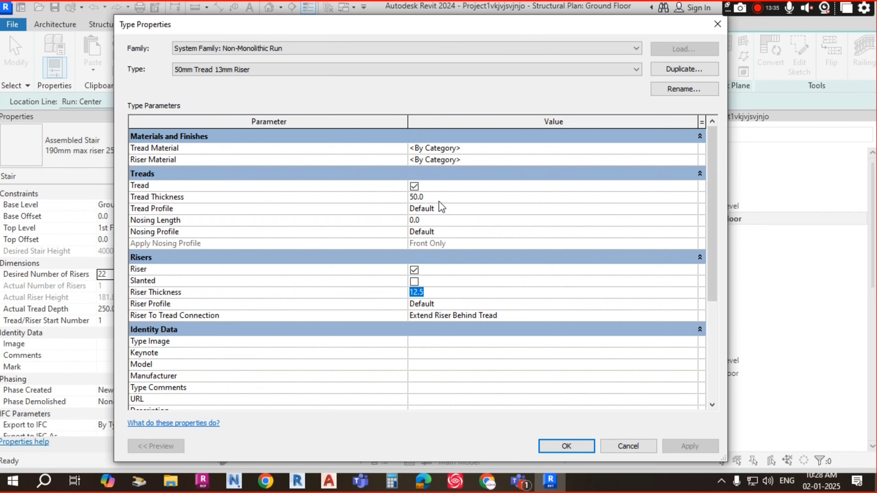
left_click(439, 200)
left_click(433, 292)
left_click(435, 195)
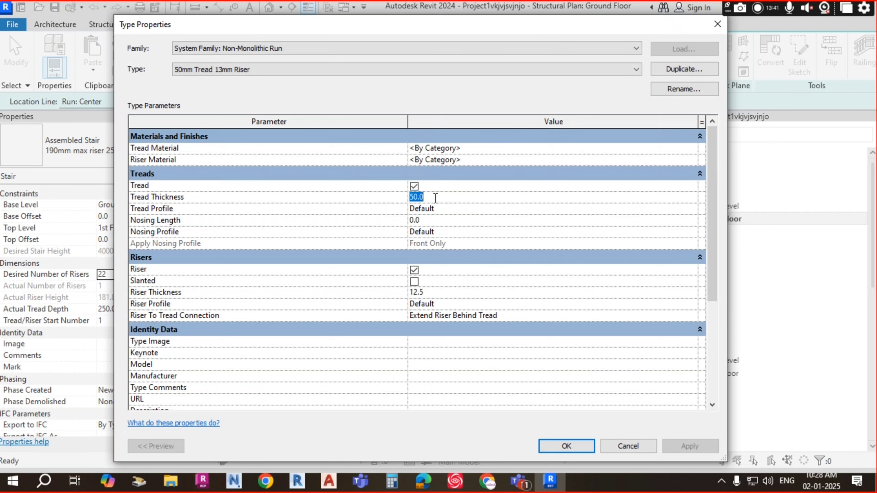
left_click(437, 291)
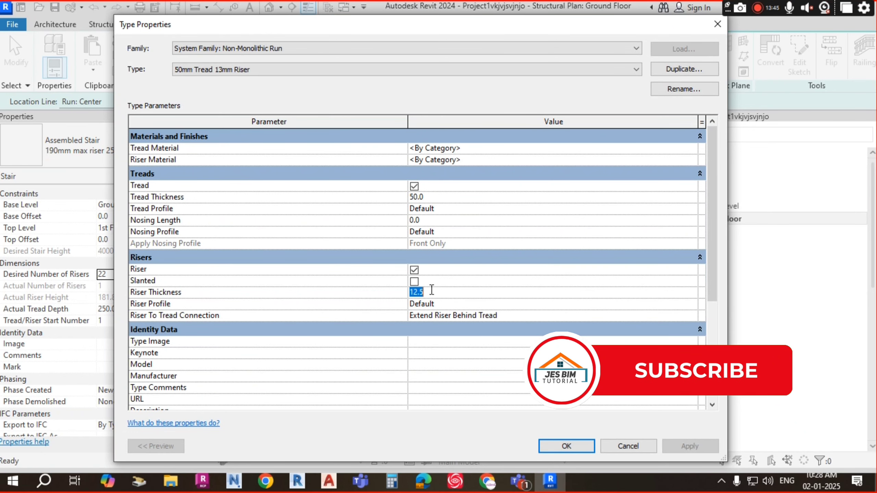
left_click(434, 197)
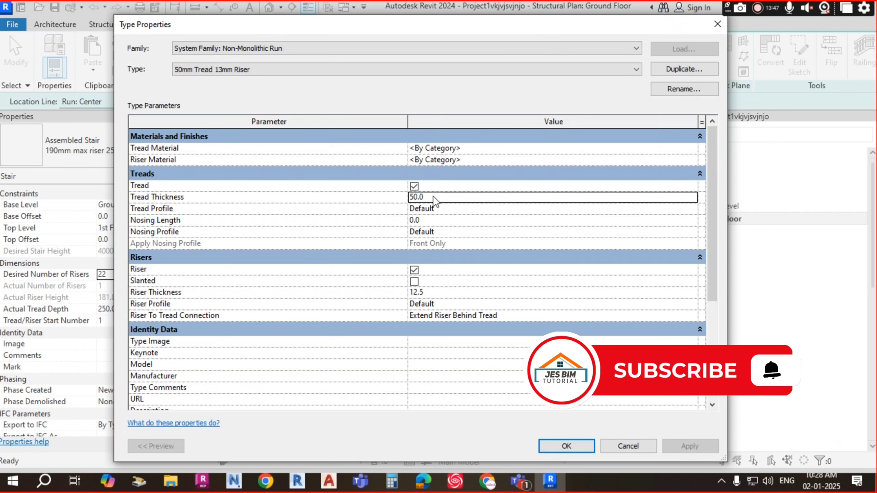
left_click(434, 197)
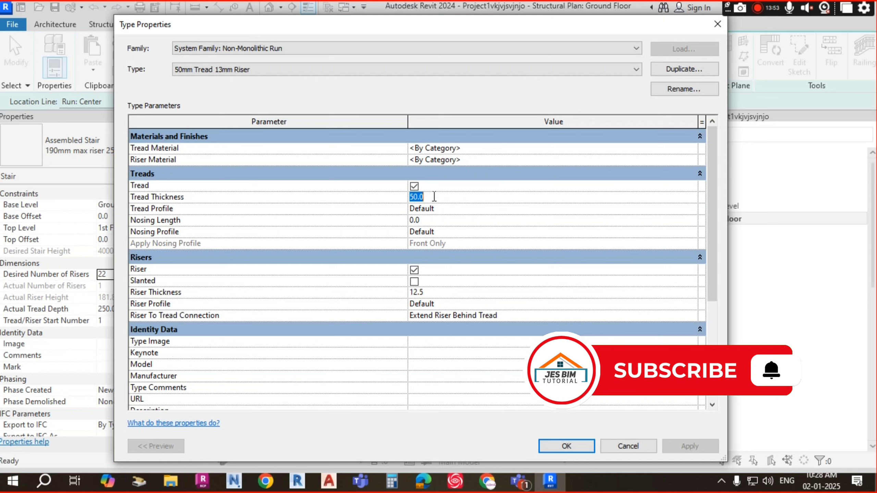
left_click(428, 197)
left_click_drag(428, 197, 410, 198)
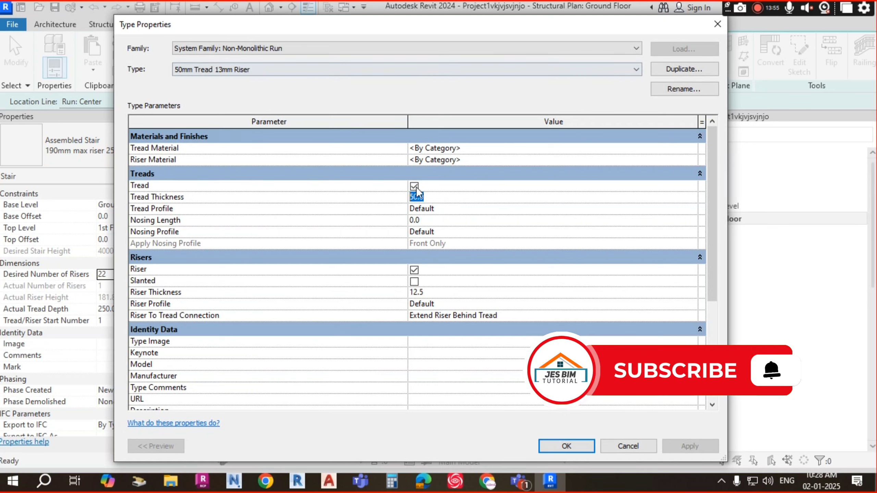
left_click(432, 292)
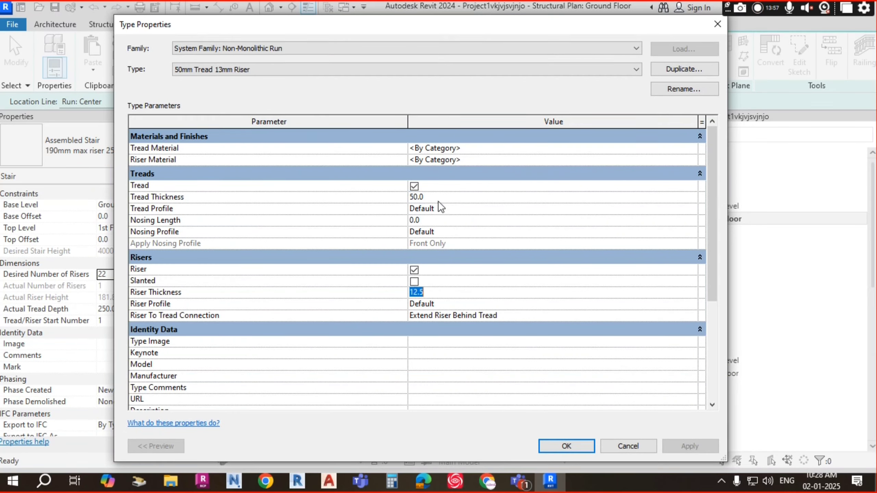
left_click(440, 196)
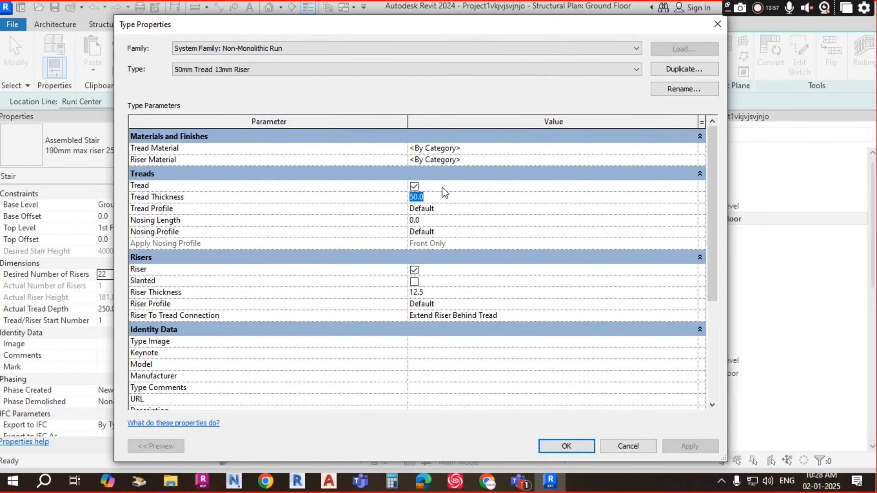
- Choose 50mm Tread 13mm Riser as the run type, check its thicknesses and tread material, and accept the run properties
left_click(399, 71)
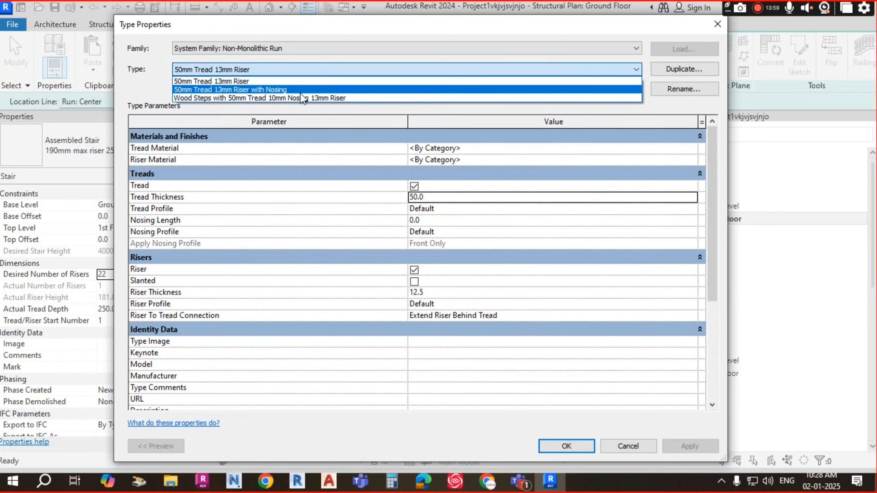
left_click(257, 81)
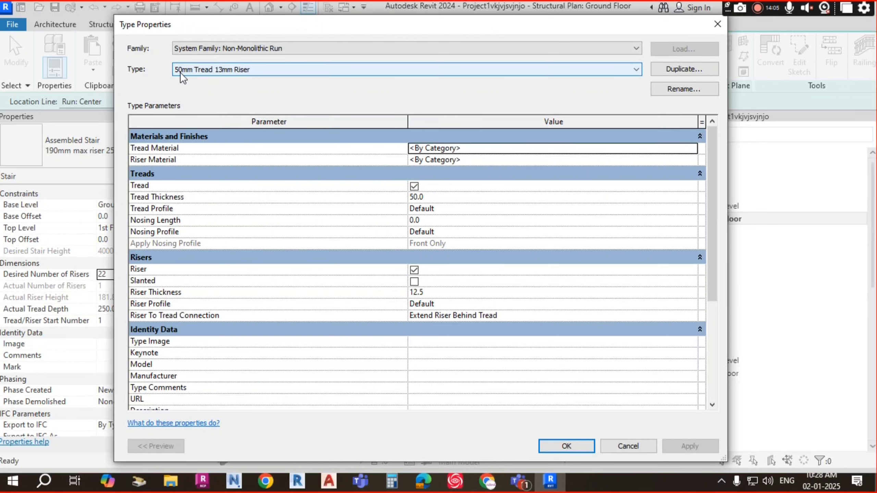
left_click(436, 197)
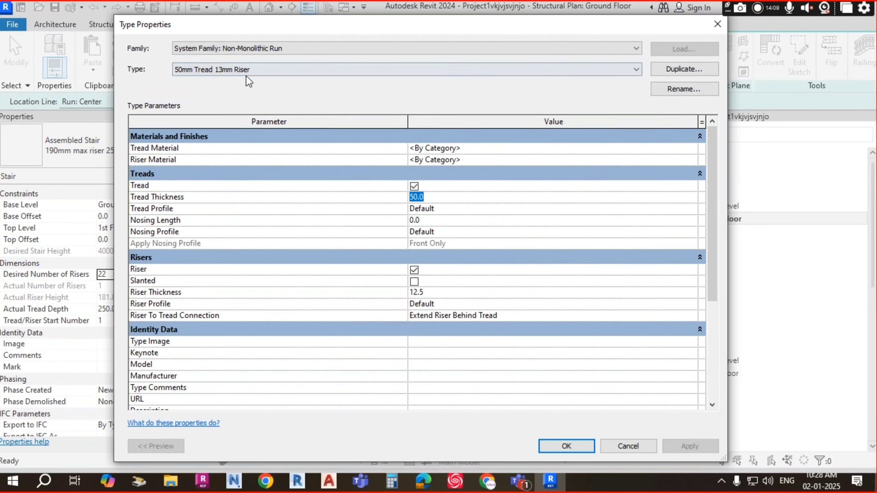
left_click(436, 291)
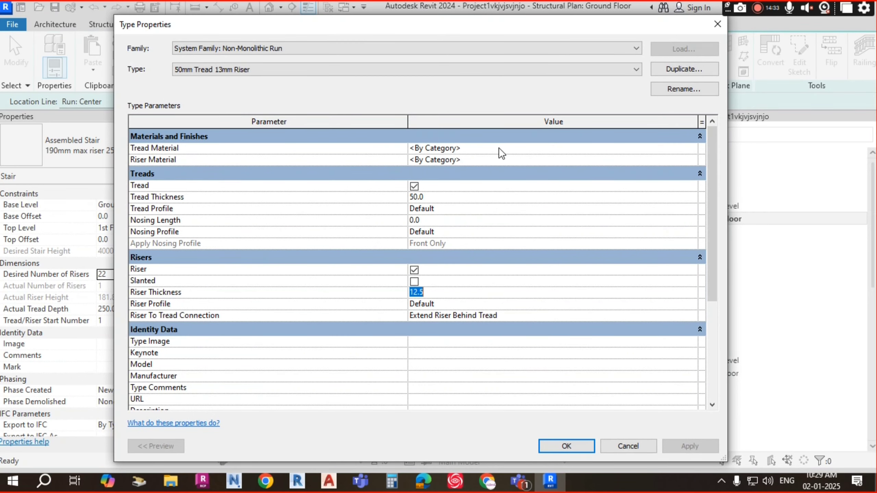
left_click(470, 148)
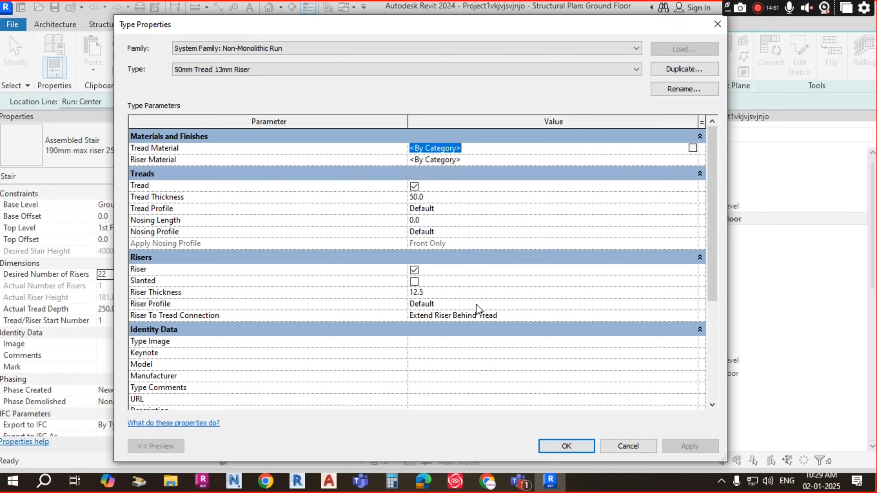
left_click(572, 446)
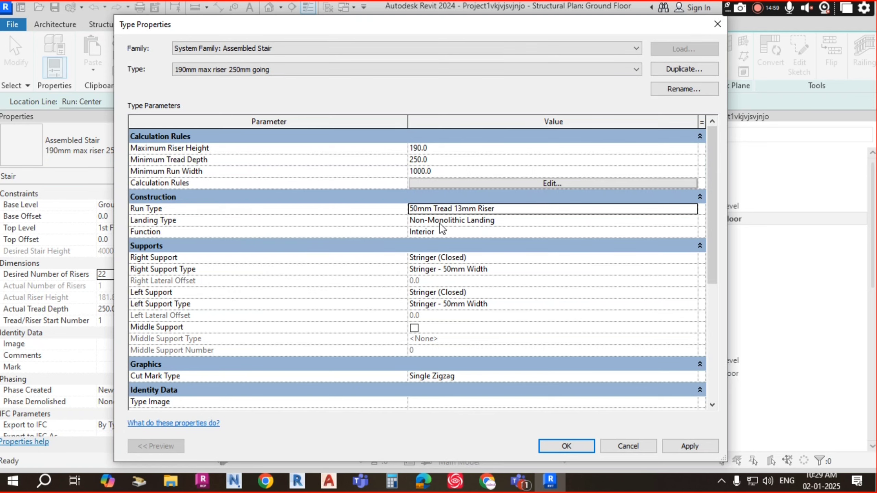
- Open the properties of the stair's landing type, check the Same as Run tread option and return to the stair type
left_click(543, 219)
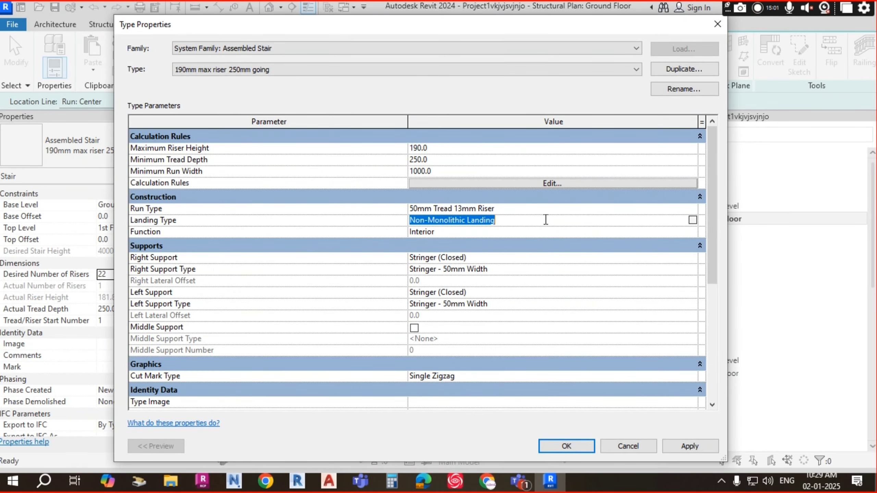
left_click(693, 219)
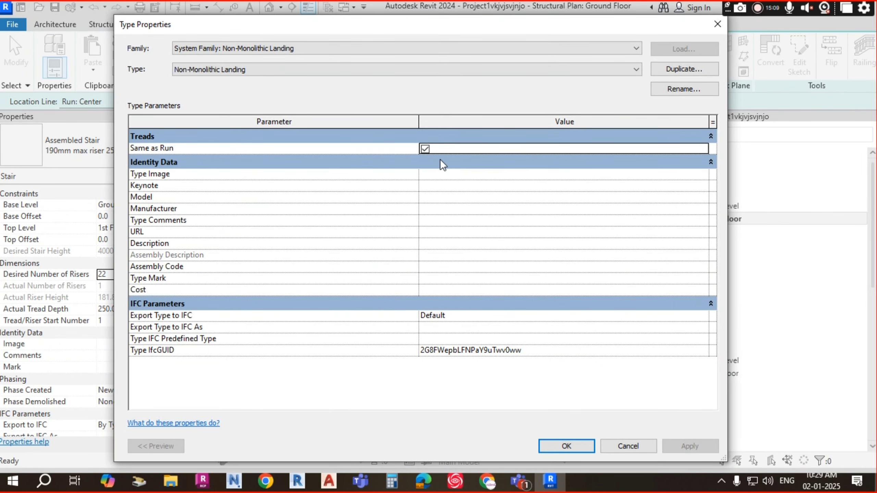
key("Return")
- Set the stair type's function to Interior
left_click(464, 232)
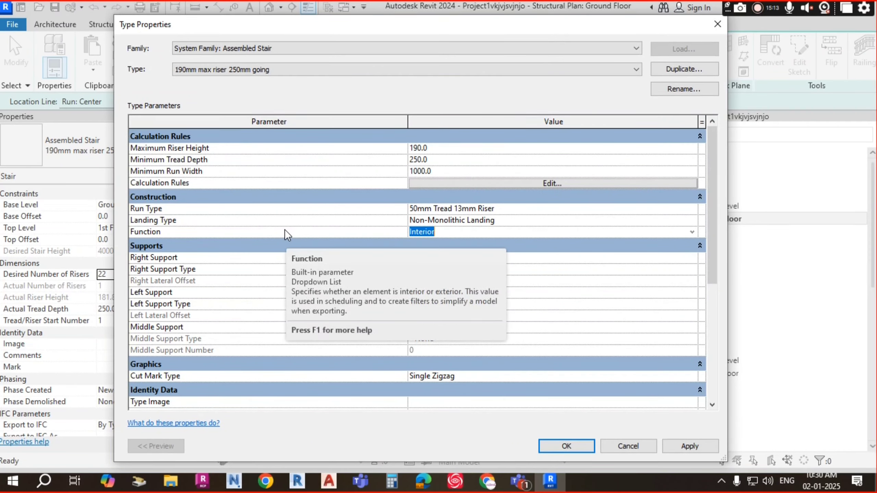
left_click(523, 230)
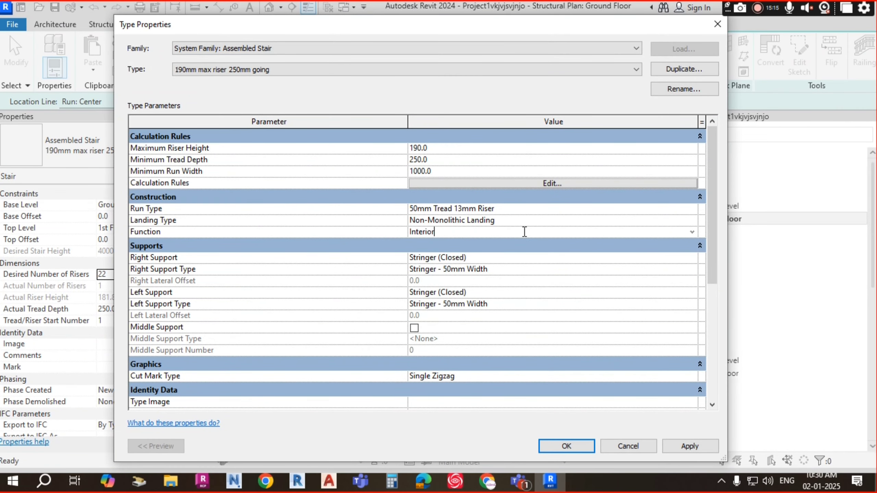
left_click(692, 232)
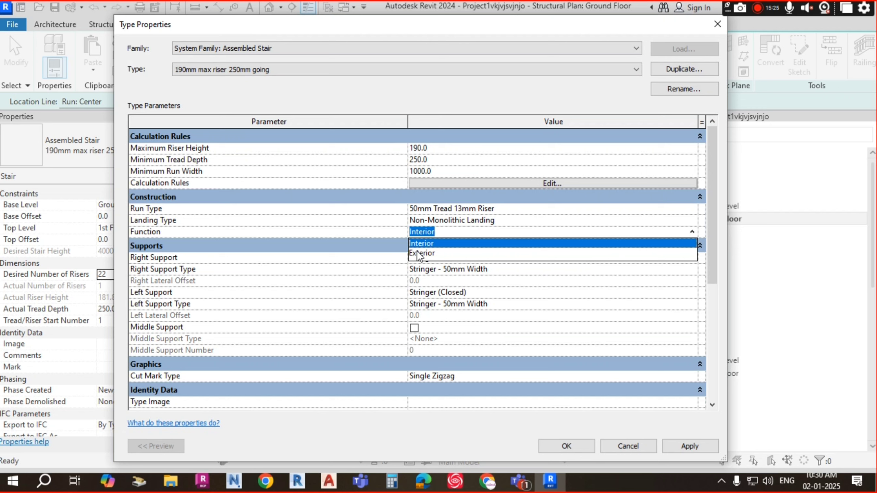
left_click(443, 244)
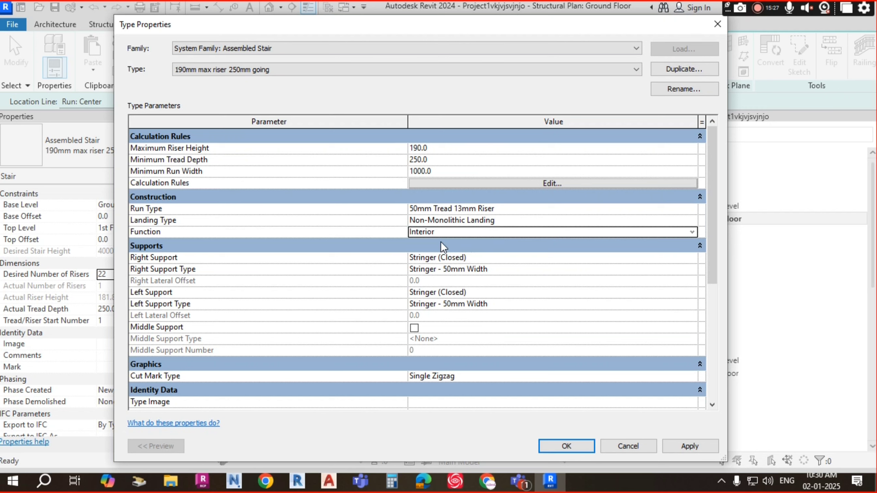
scroll(455, 280, "down", 1)
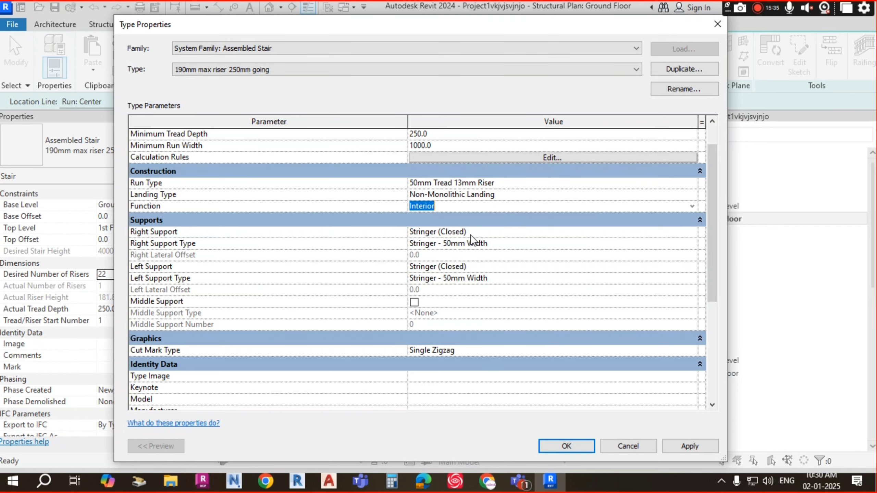
left_click_drag(368, 29, 414, 28)
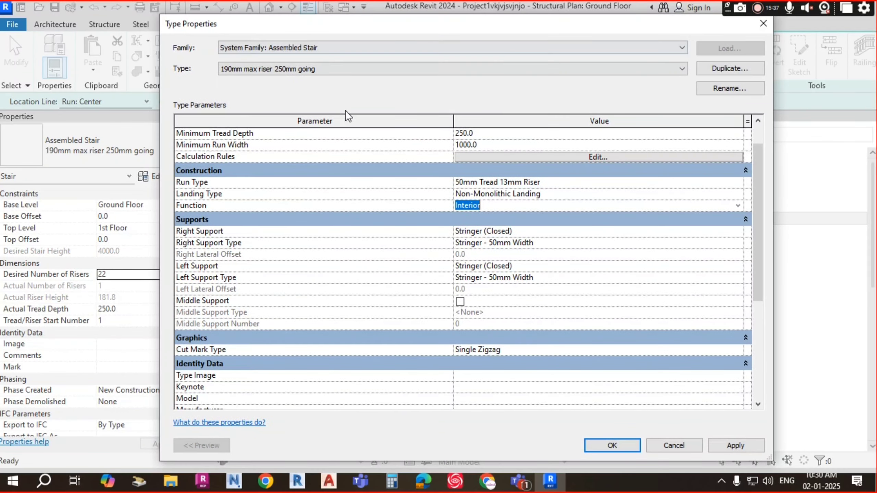
- Check the stair type's Right Support setting, Stringer (Closed), alongside the left support parameters
mouse_move(421, 256)
left_click(528, 231)
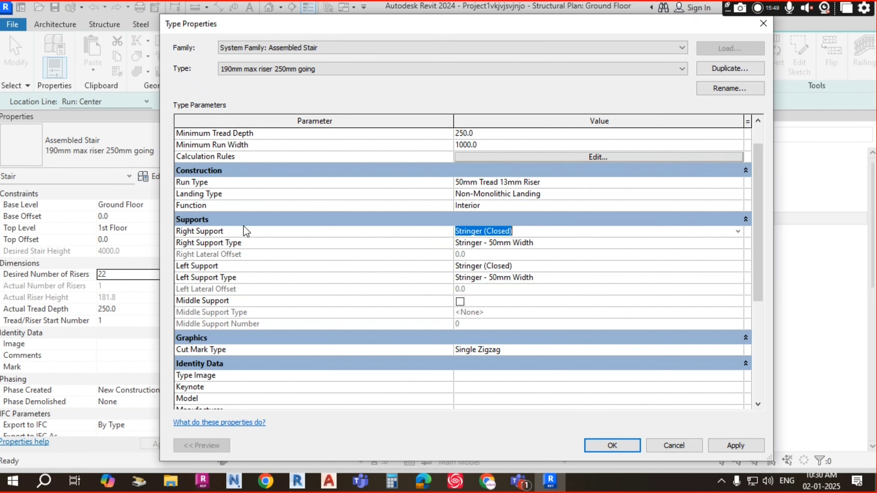
left_click(525, 234)
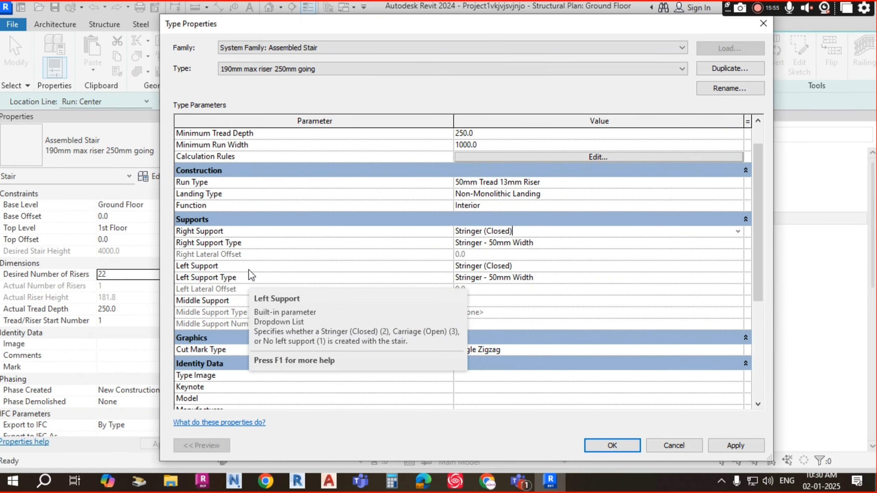
- Open the right support's stringer type properties, examine its structural depths and width, and return to the stair type without changes
left_click(553, 244)
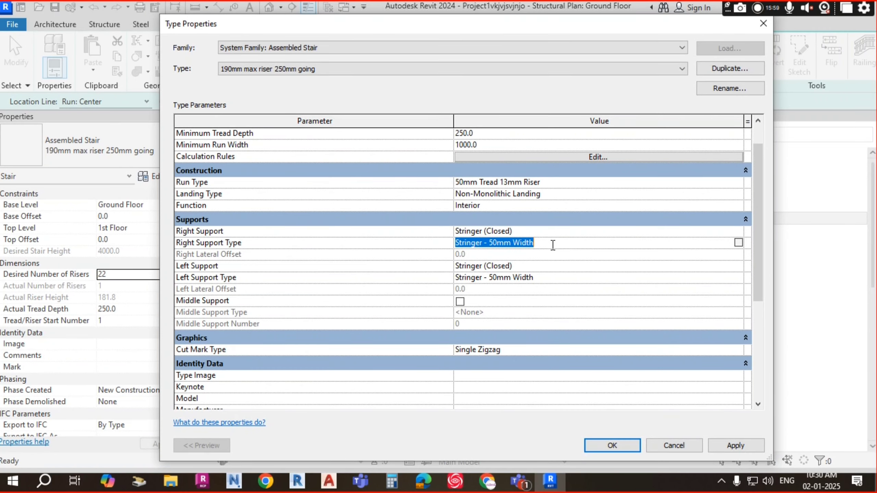
left_click(739, 244)
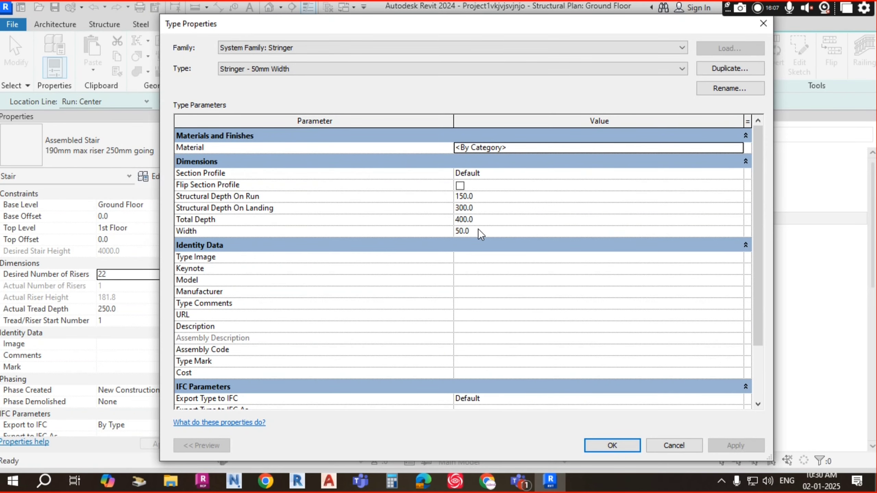
left_click(478, 229)
left_click(481, 198)
left_click(479, 229)
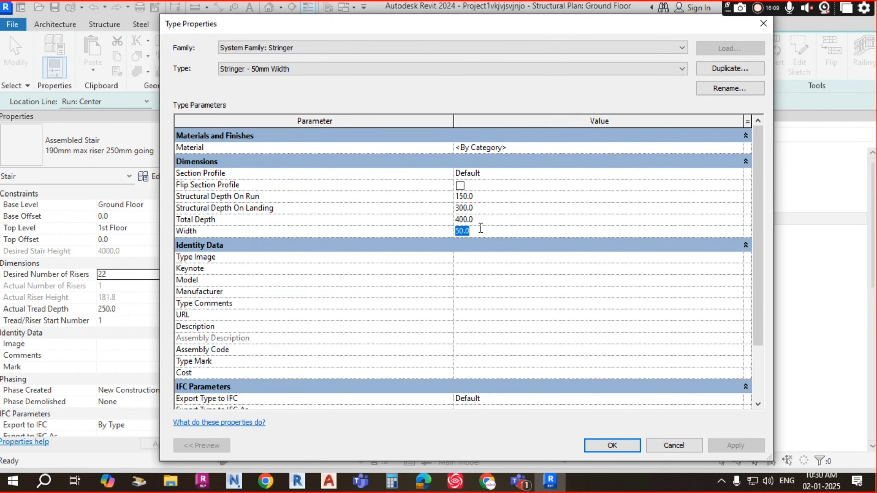
left_click(679, 445)
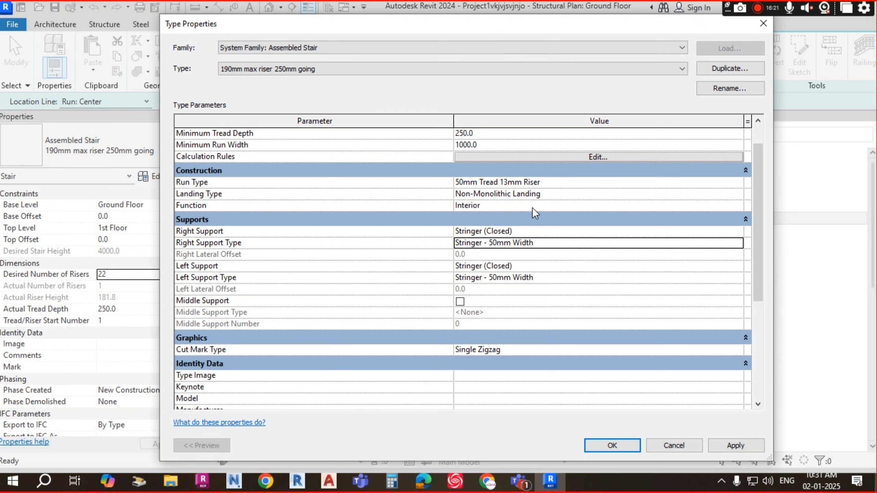
- Check the stair type's Middle Support option and open its calculation rules in the Stair Calculator
left_click(530, 300)
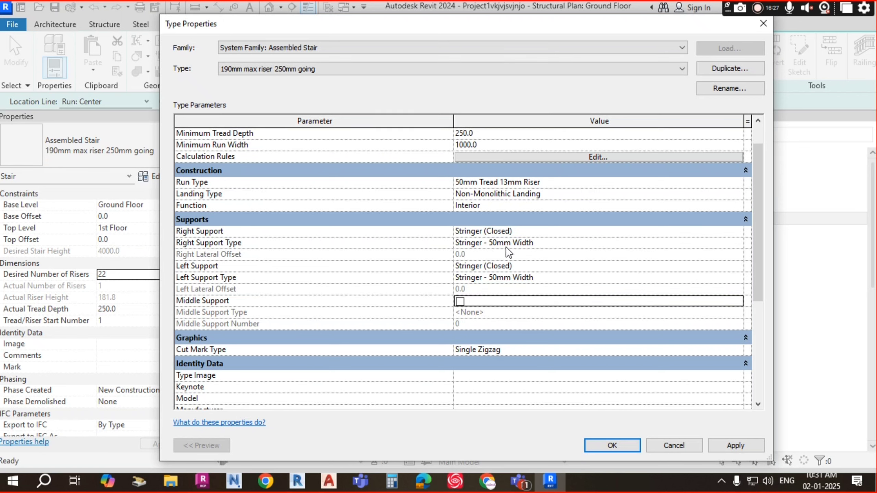
scroll(514, 249, "up", 1)
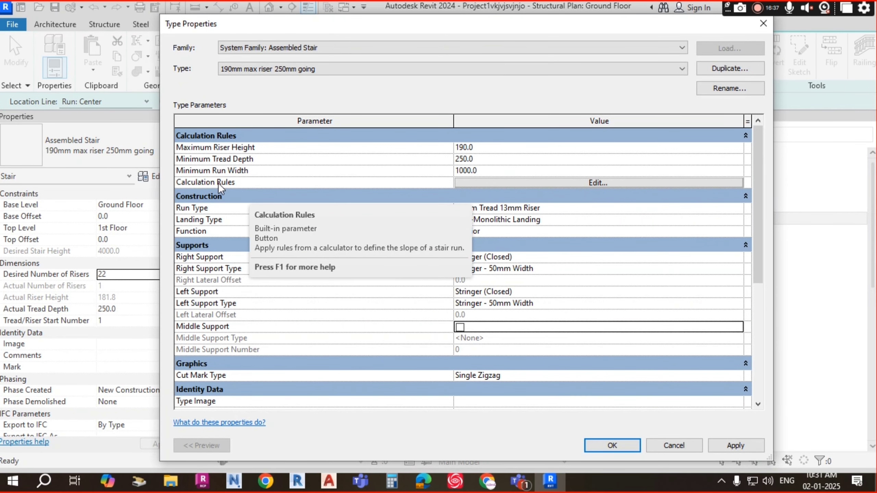
left_click(602, 183)
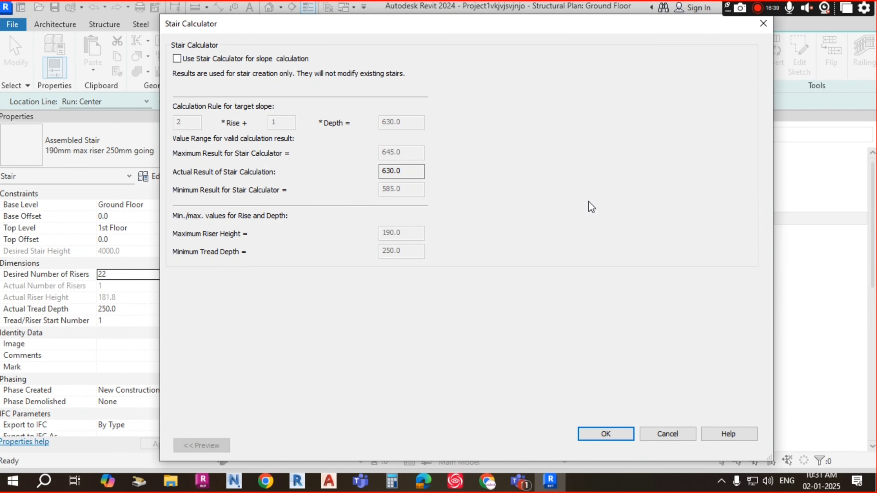
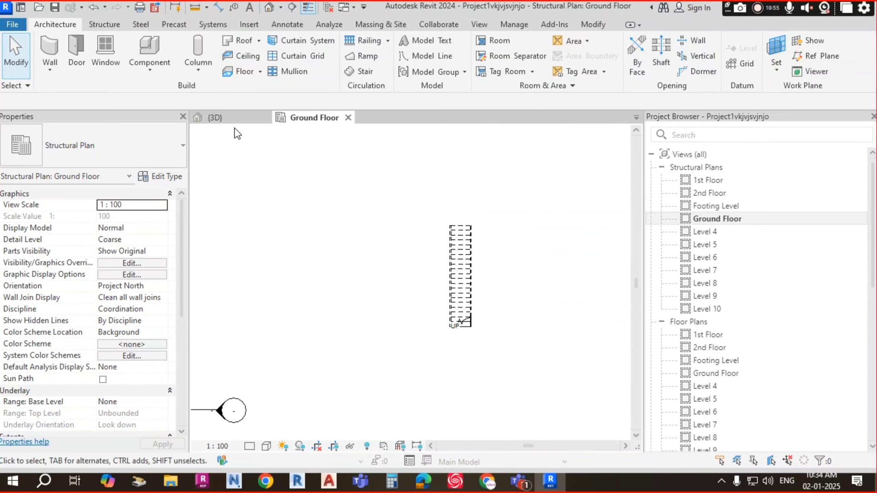
- Open the 3D view and bring the modelled stair into close view
left_click(234, 117)
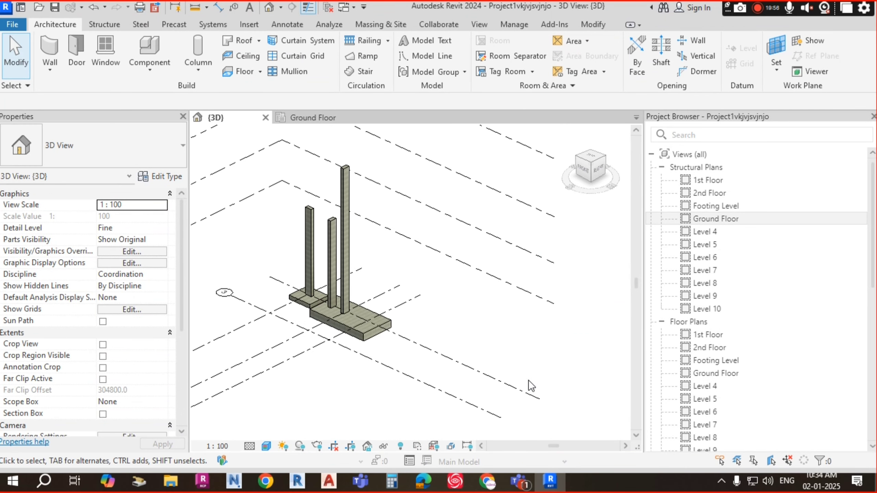
scroll(443, 333, "down", 5)
scroll(545, 349, "up", 2)
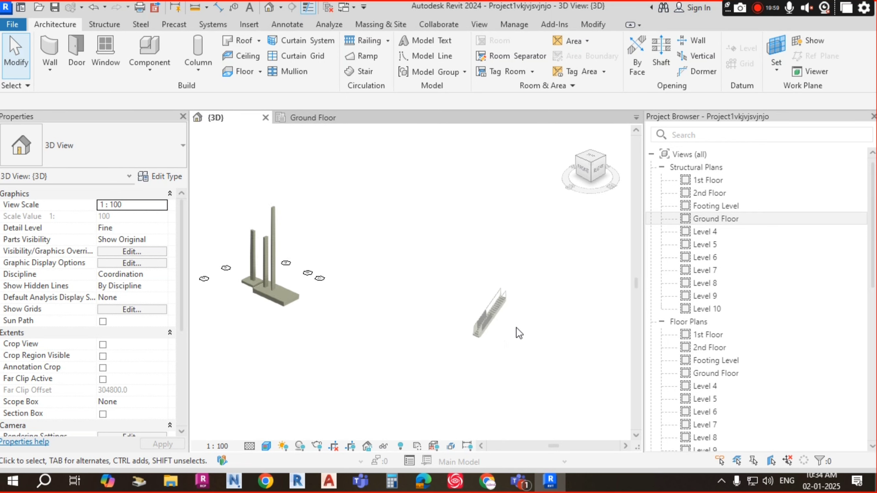
scroll(516, 327, "up", 2)
scroll(484, 304, "up", 5)
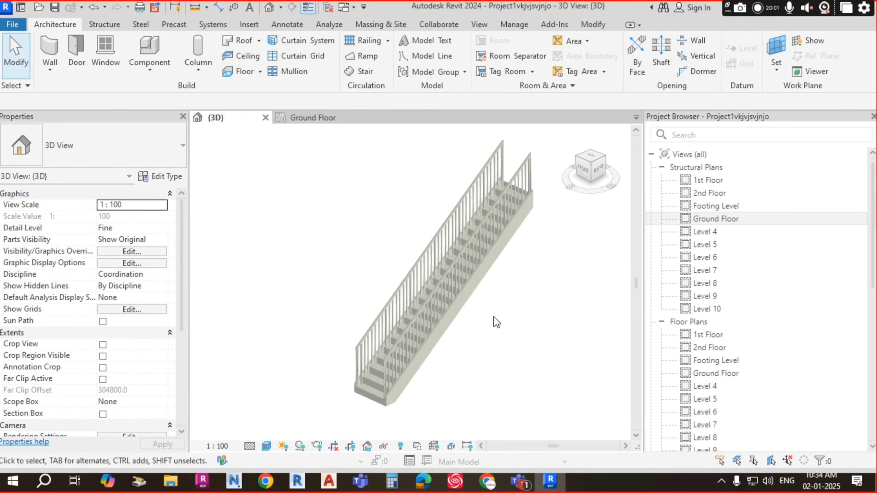
- Select the stair and inspect its flight and railings in 3D, including a view from its left side
left_click(476, 297)
scroll(366, 352, "down", 6)
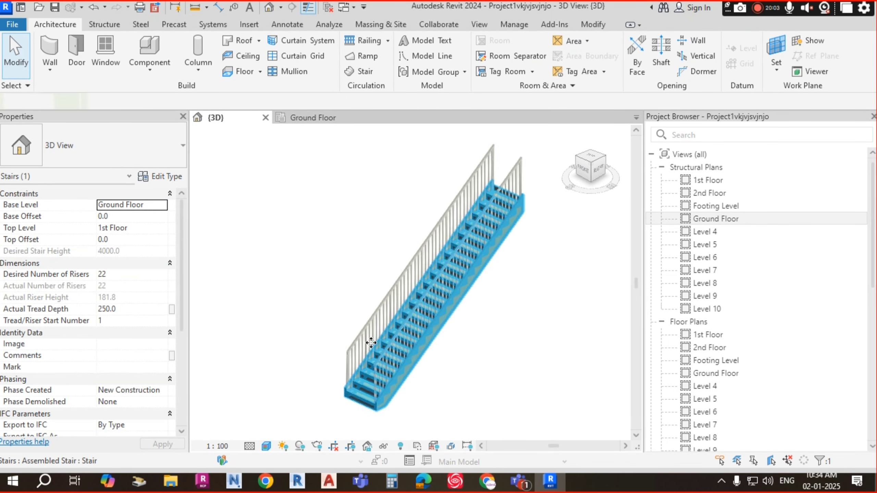
middle_click_drag(367, 351, 406, 366, "shift")
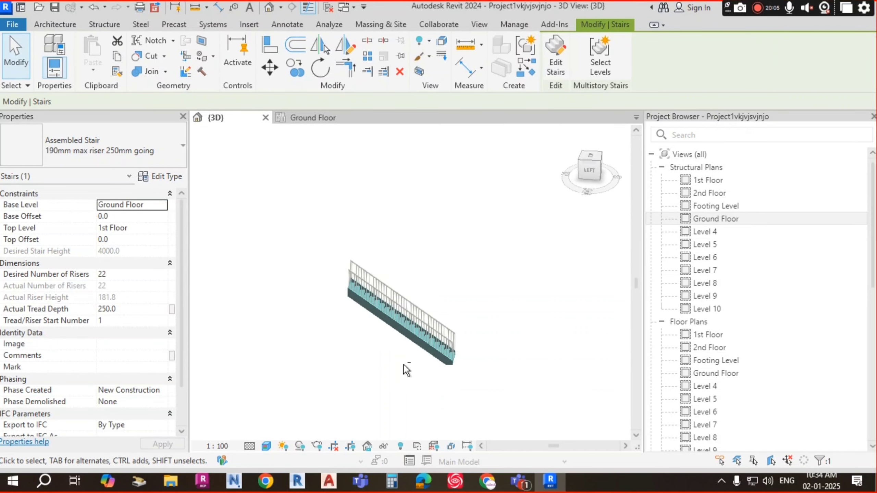
scroll(382, 351, "up", 5)
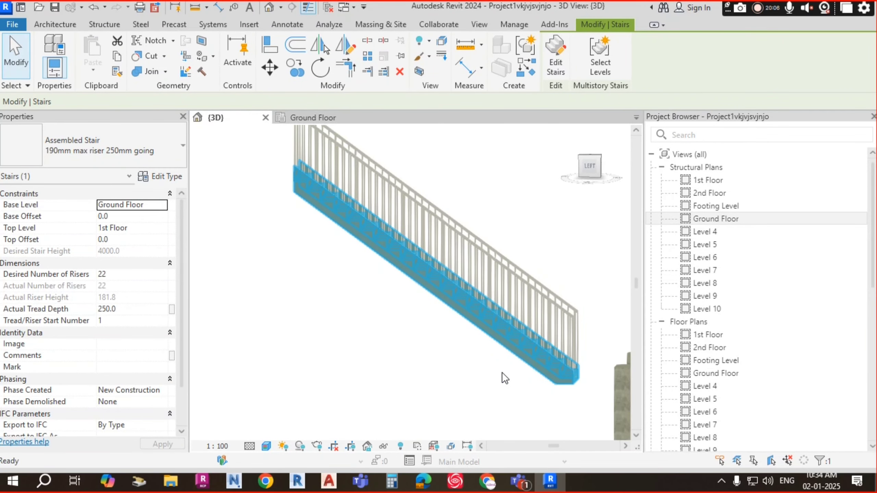
mouse_move(501, 378)
middle_mouse_down("shift")
mouse_move(499, 357)
mouse_move(503, 382)
mouse_move(514, 385)
middle_mouse_up("shift")
left_click(524, 363)
scroll(436, 320, "down", 3)
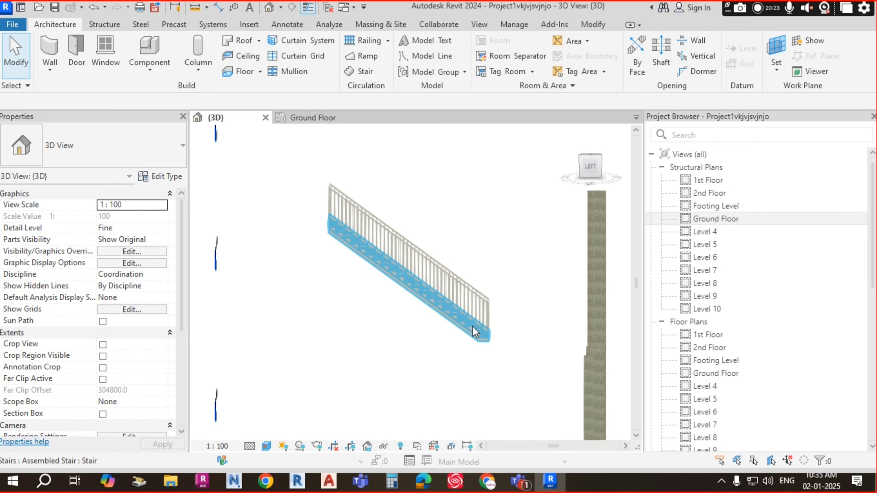
scroll(362, 240, "down", 4)
scroll(392, 297, "down", 1)
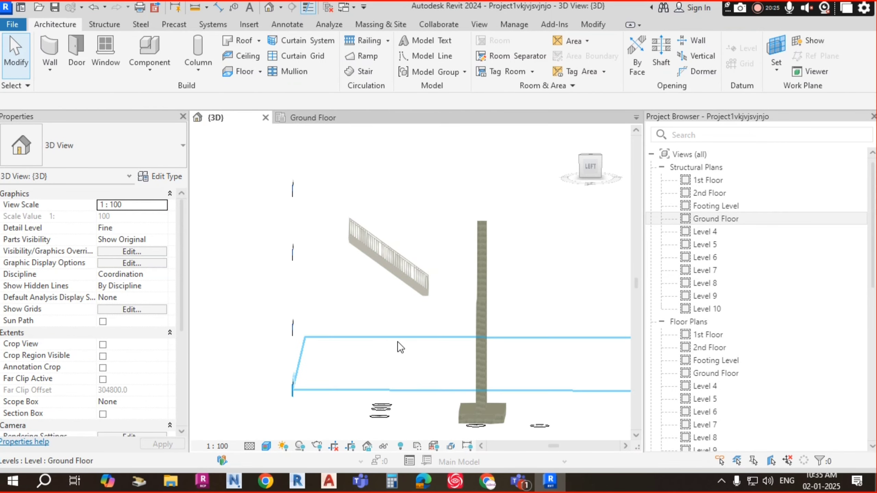
scroll(361, 247, "up", 3)
scroll(365, 258, "up", 2)
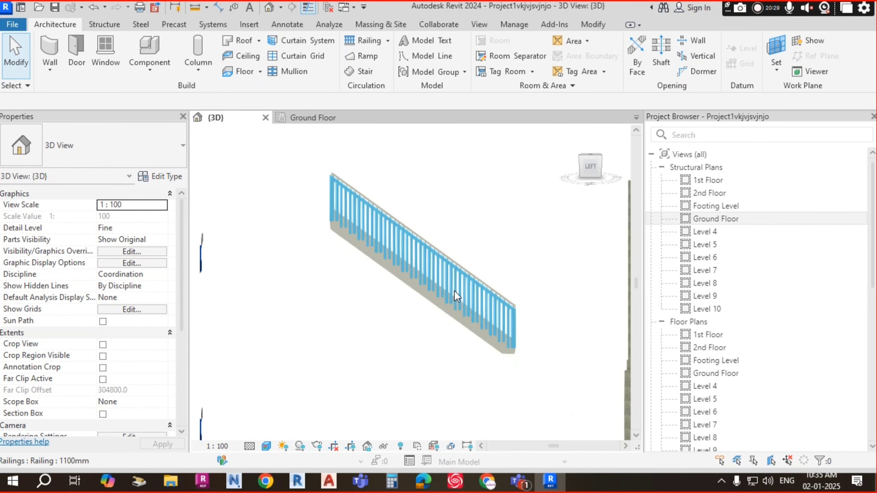
- Delete the railings on both sides of the stair
middle_click_drag(540, 342, 418, 365, "shift")
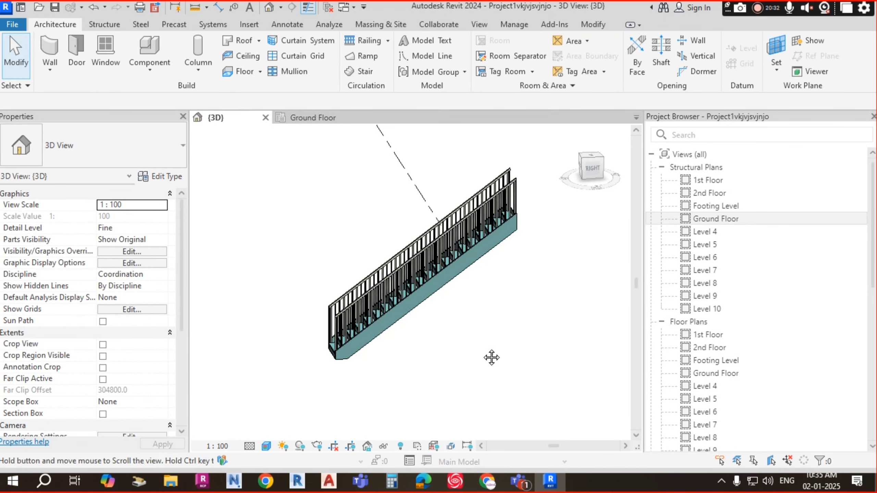
middle_click_drag(492, 359, 434, 420)
left_click(480, 278)
key("Escape")
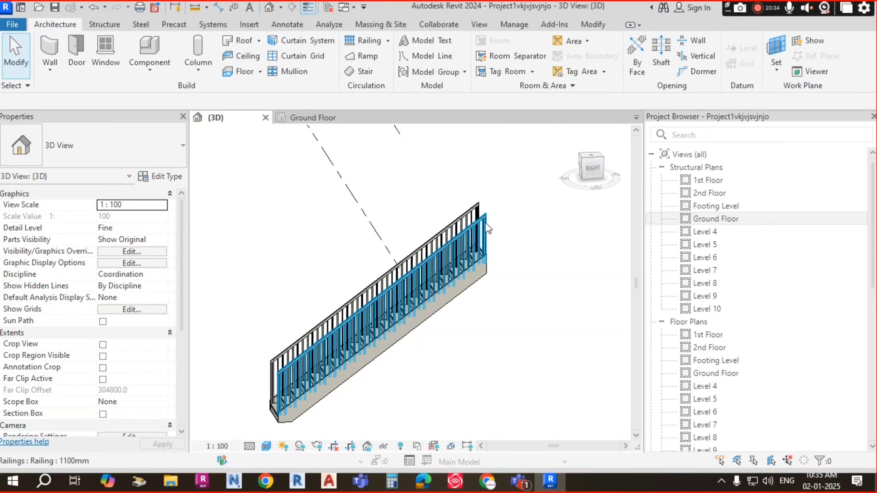
left_click(485, 222)
key("Delete")
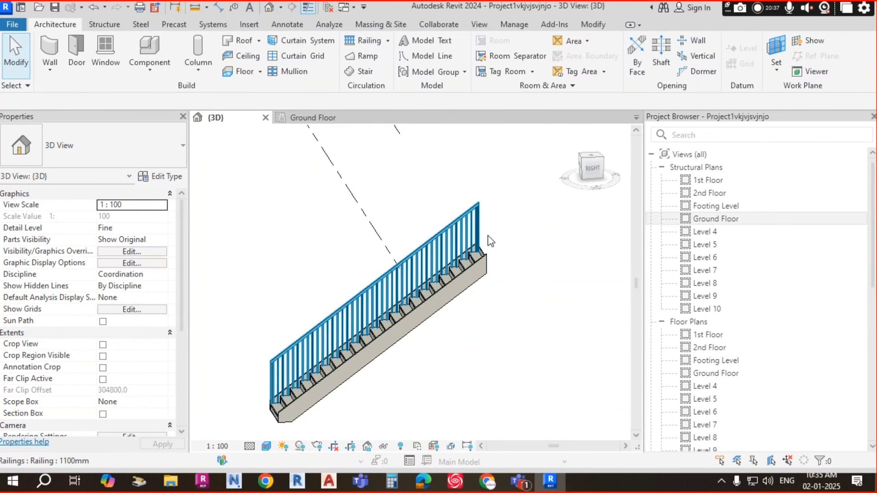
left_click(488, 236)
key("Delete")
- Examine the stair's treads and risers up close in the 3D view
scroll(444, 288, "up", 5)
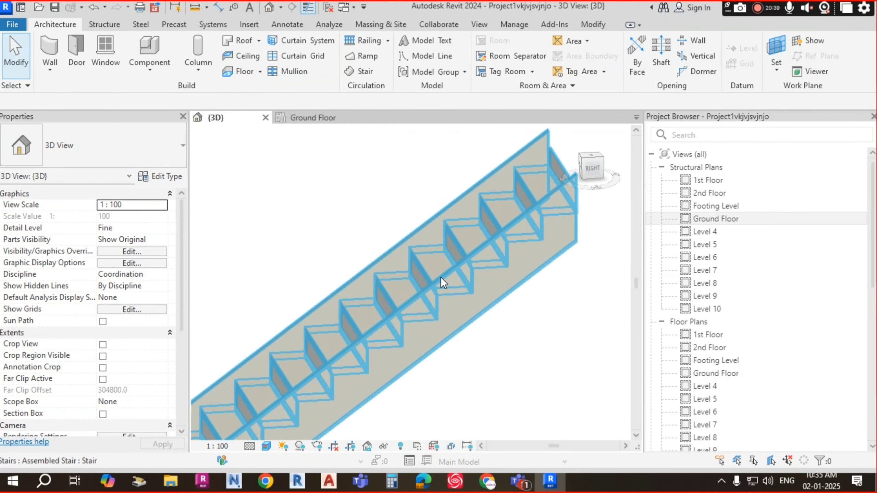
scroll(440, 277, "up", 1)
left_click(418, 277)
middle_click_drag(494, 370, 531, 370, "shift")
scroll(313, 284, "up", 2)
scroll(384, 309, "up", 4)
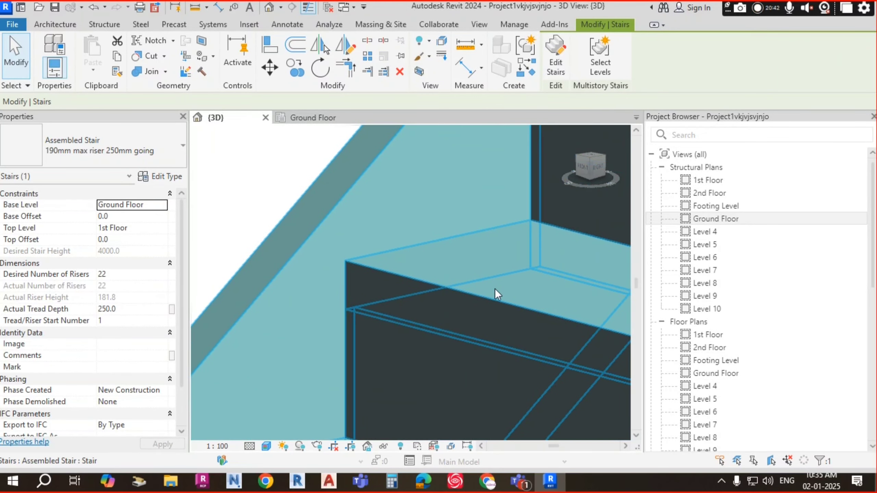
key("Escape")
scroll(376, 273, "down", 2)
scroll(524, 288, "up", 3)
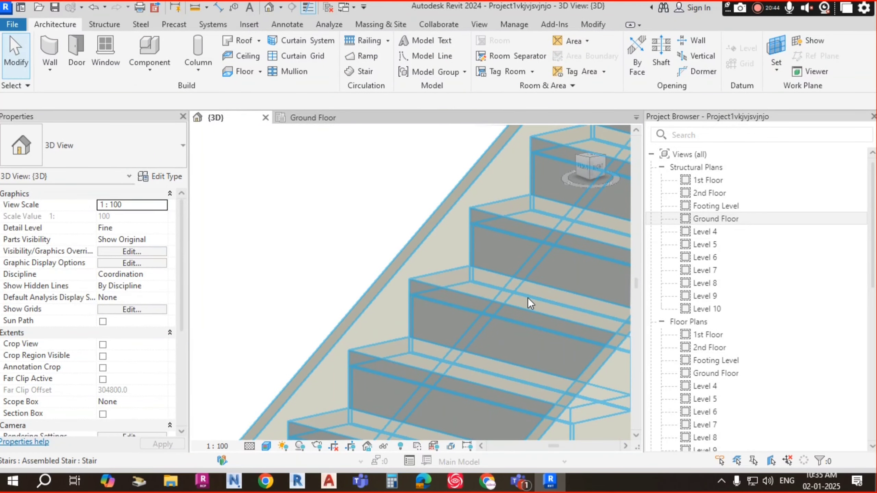
scroll(529, 297, "down", 2)
scroll(418, 296, "up", 3)
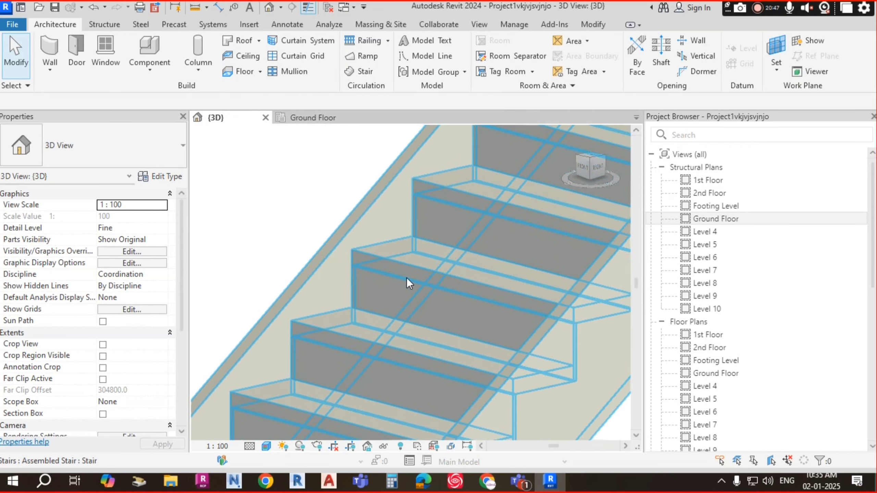
scroll(388, 263, "down", 5)
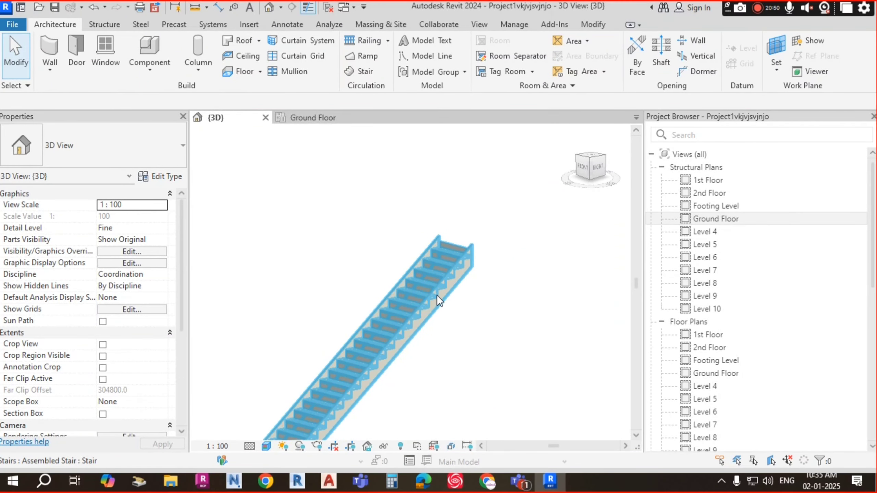
- Select the stair's right stringer and inspect its upper and lower ends
left_click(437, 295)
middle_click_drag(415, 352, 487, 381, "shift")
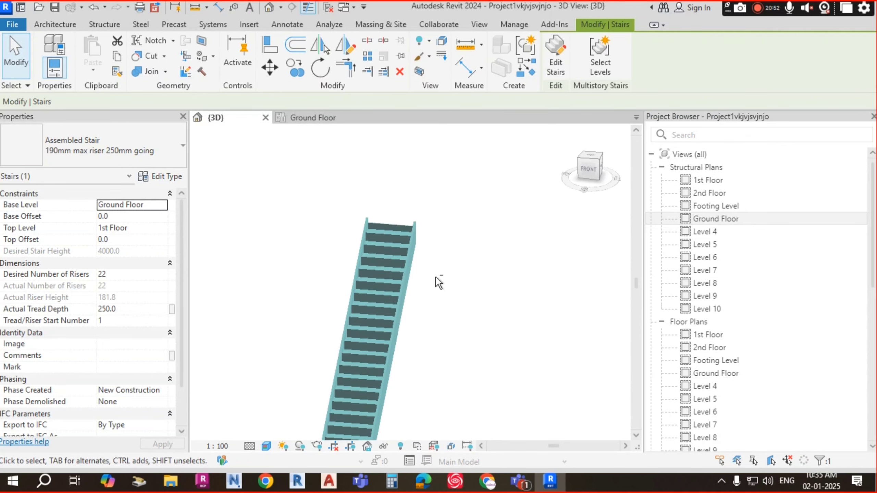
scroll(427, 270, "up", 6)
left_click(410, 228)
middle_click_drag(390, 162, 399, 234)
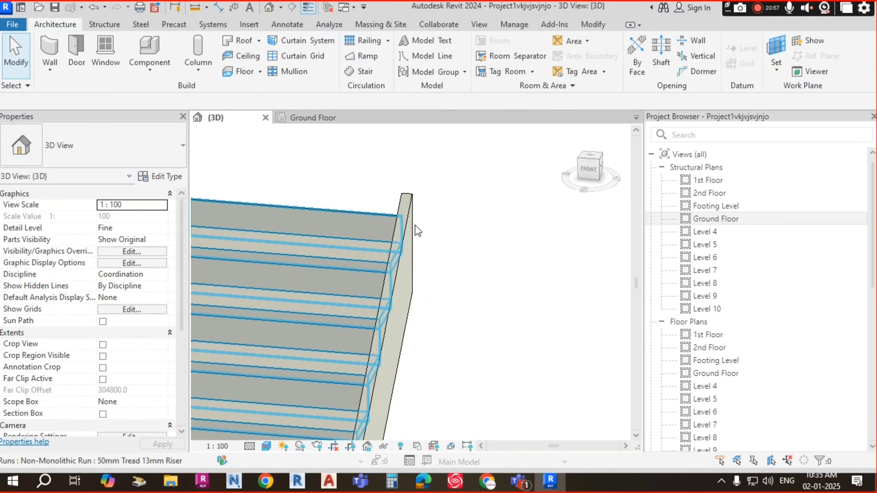
left_click(411, 209)
scroll(425, 218, "down", 6)
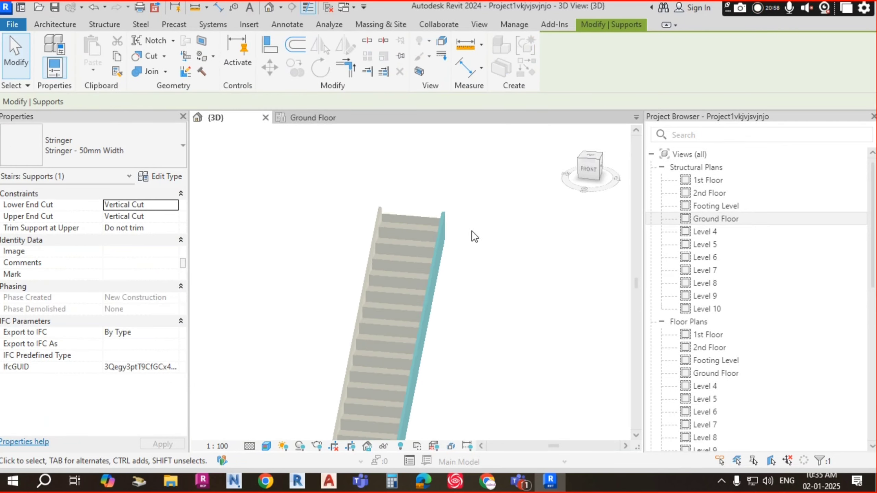
middle_click_drag(478, 360, 389, 323, "shift")
scroll(368, 378, "up", 10)
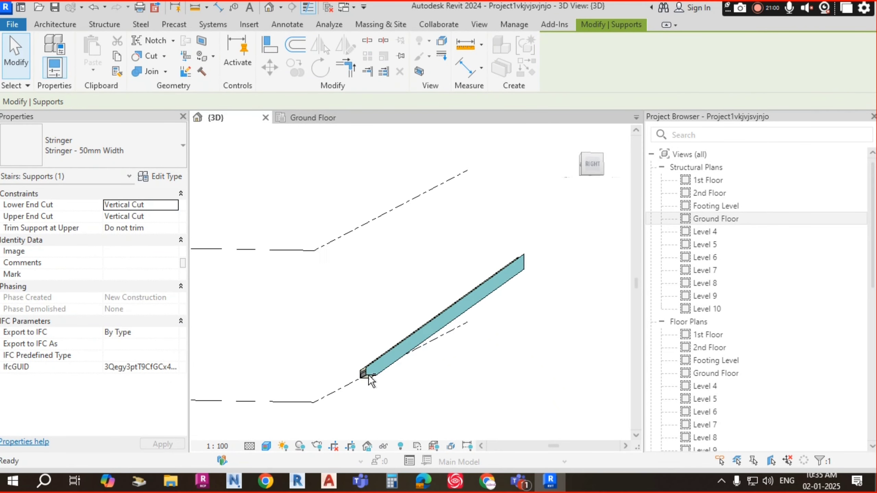
middle_click_drag(284, 329, 308, 347, "shift")
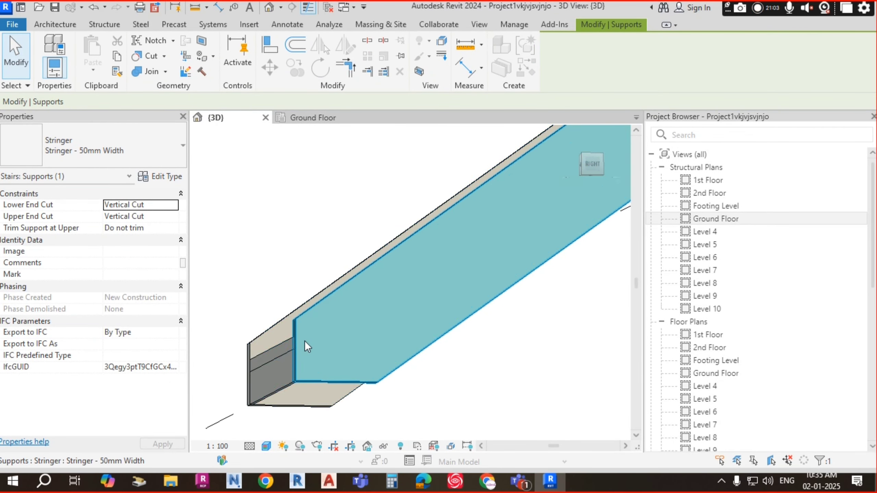
- View the whole stair from the front and select its run between the two stringers
scroll(328, 349, "down", 5)
middle_click_drag(391, 369, 485, 417, "shift")
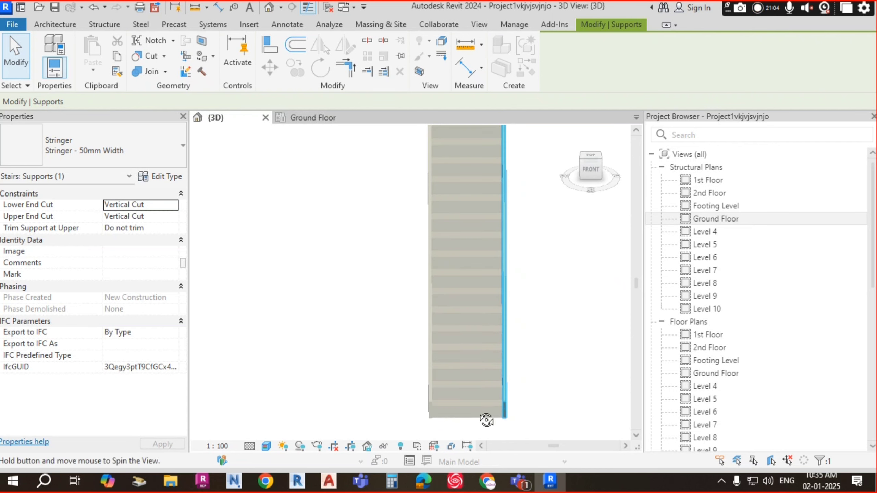
middle_click_drag(482, 345, 485, 290, "shift")
key("Escape")
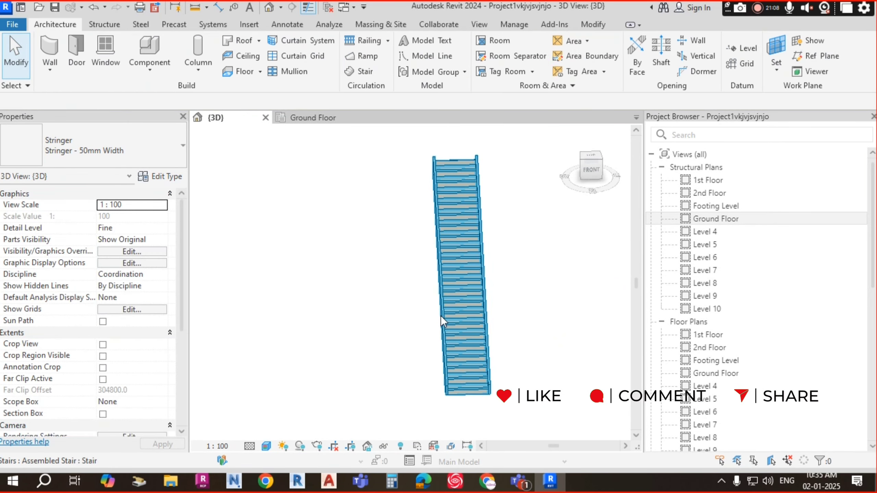
left_click(440, 312)
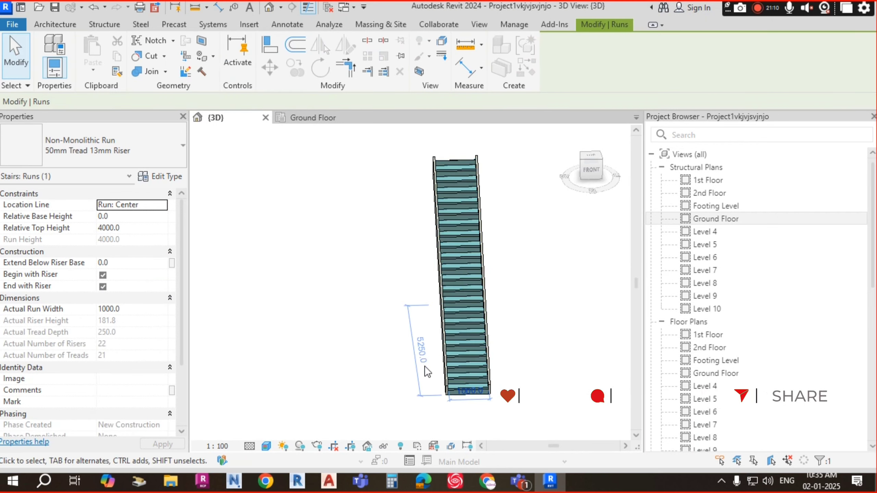
- Select the stair's left stringer in the 3D view, inspect its lower end beside the first steps, and clear the selection
middle_click_drag(440, 312, 431, 296, "shift")
scroll(439, 290, "up", 3)
key("Escape")
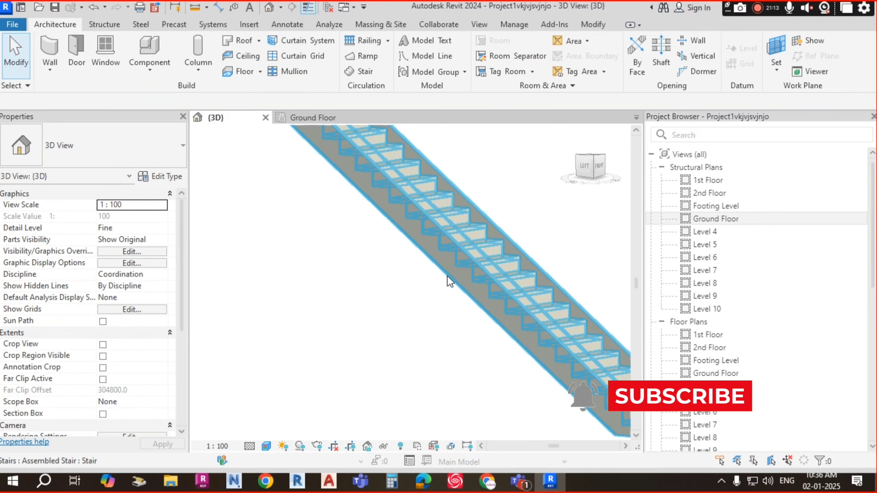
left_click(447, 275)
scroll(447, 299, "down", 3)
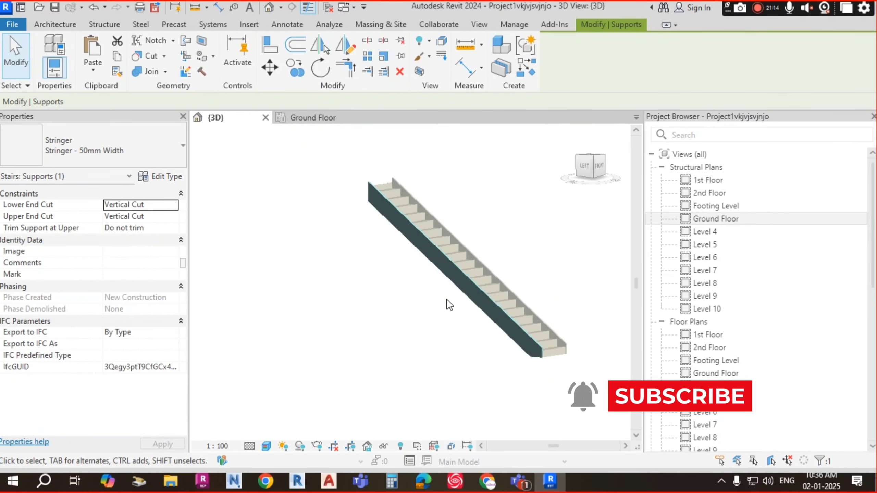
middle_click_drag(447, 299, 408, 397, "shift")
scroll(407, 398, "up", 8)
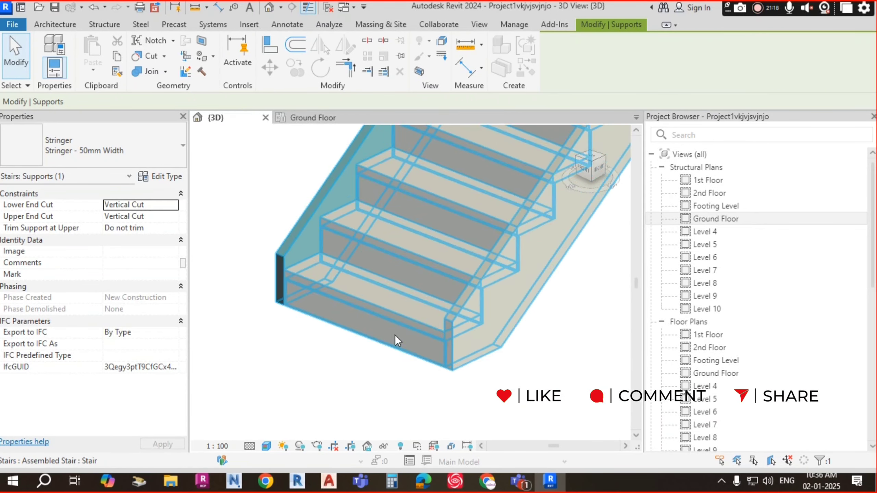
left_click(321, 401)
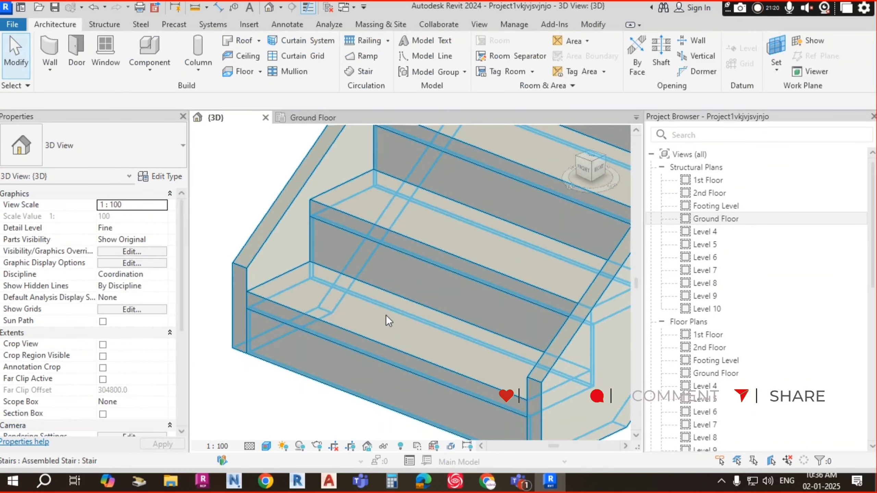
- Examine the stair's bottom steps up close and compare them with the whole flight
scroll(502, 206, "down", 2)
scroll(435, 292, "down", 6)
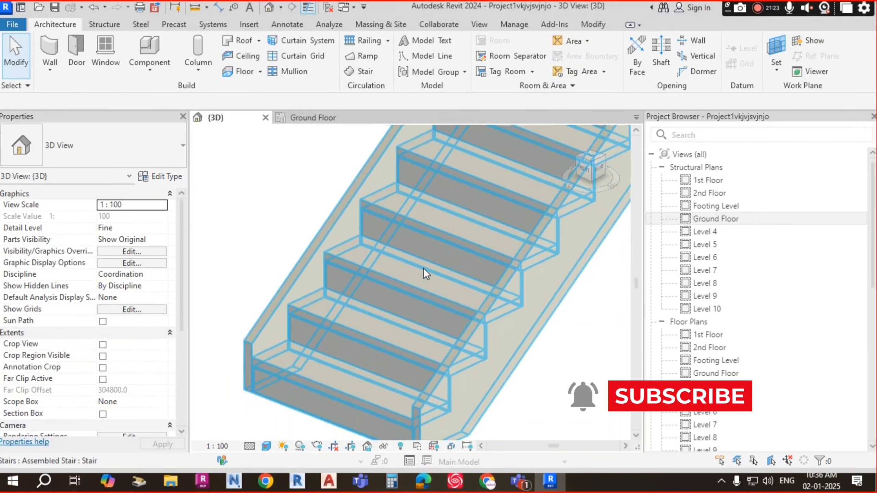
scroll(435, 273, "down", 4)
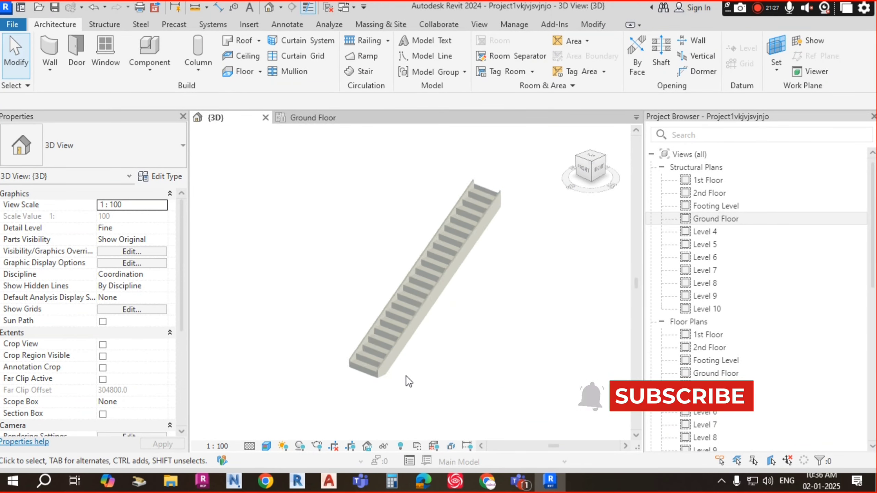
scroll(378, 373, "up", 3)
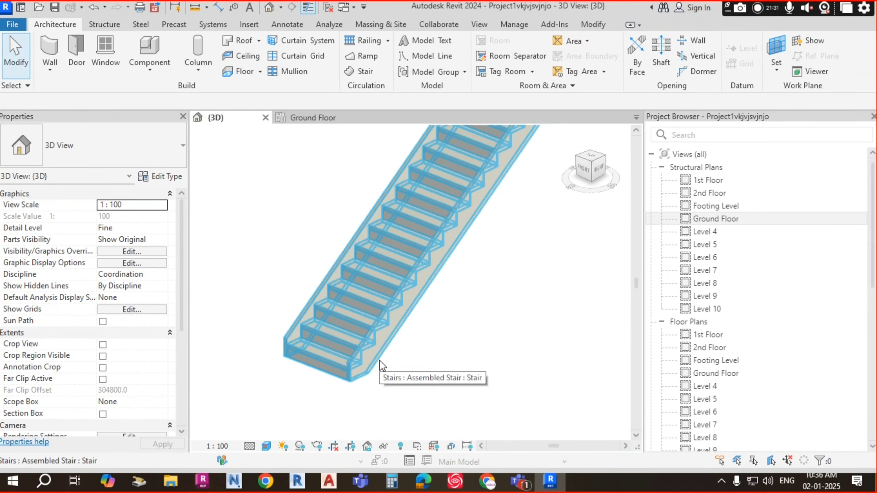
scroll(425, 290, "down", 4)
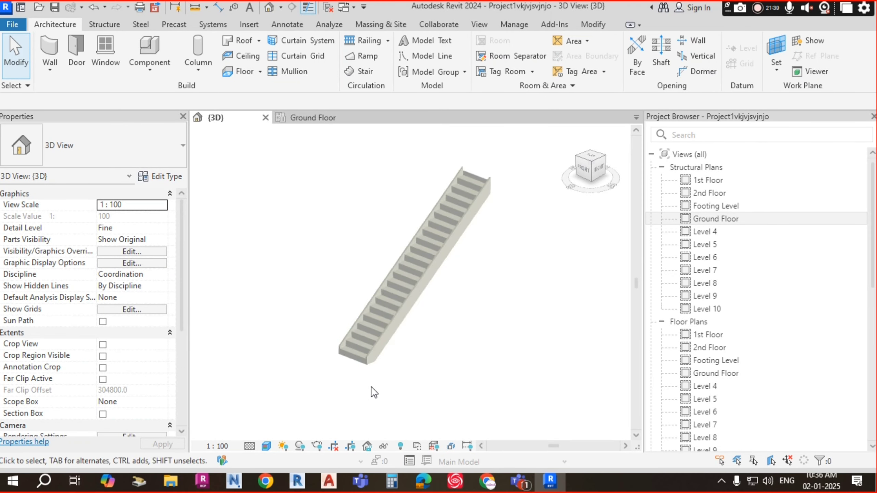
- Select the whole assembled stair and inspect its underside from behind
left_click(464, 193)
key("Escape")
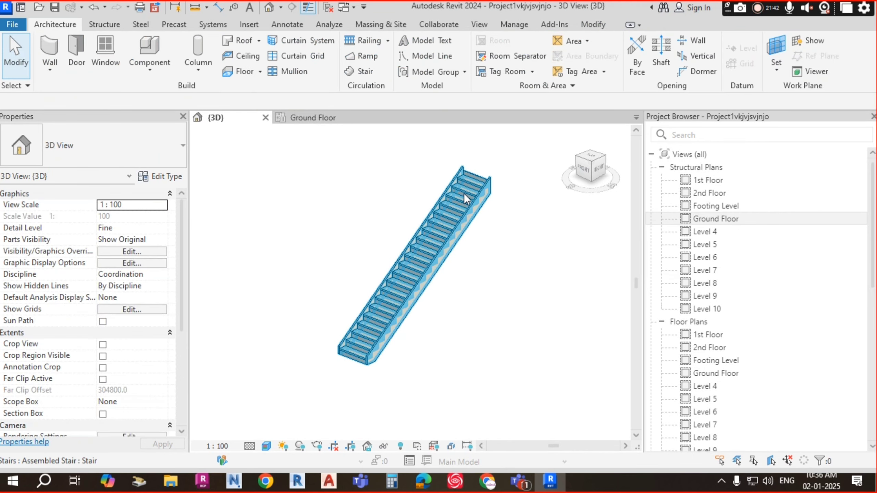
left_click(464, 193)
key("Escape")
key("Escape")
scroll(404, 346, "up", 2)
left_click(380, 304)
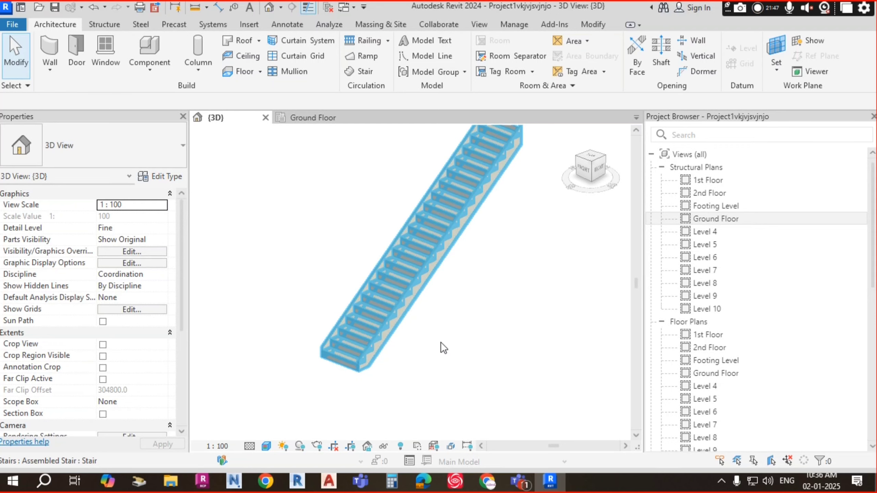
middle_click_drag(548, 395, 491, 340, "shift")
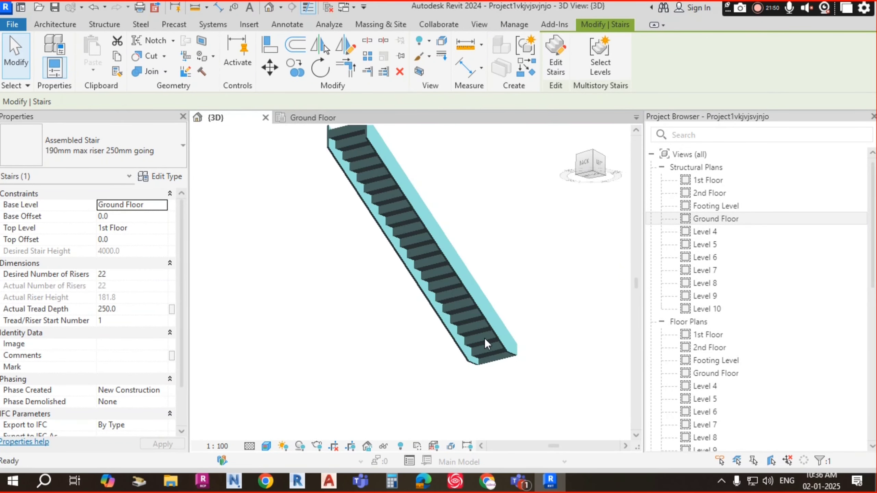
scroll(485, 339, "up", 4)
key("Escape")
scroll(499, 355, "down", 4)
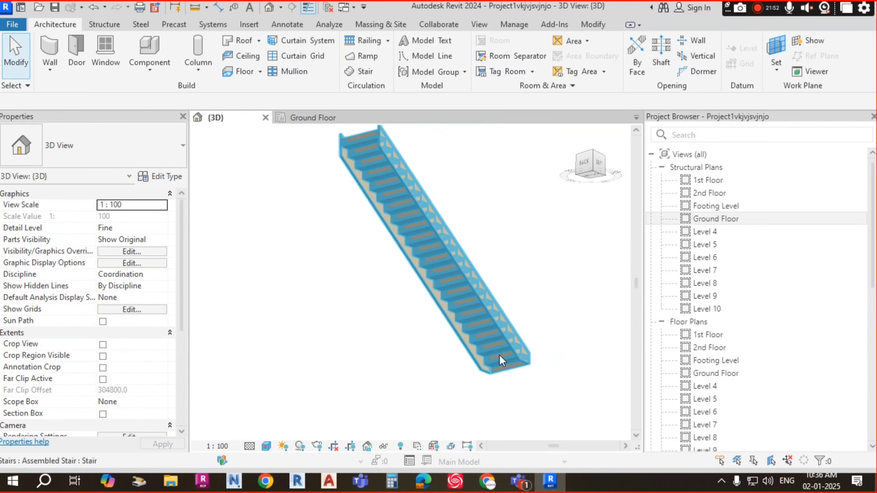
middle_click_drag(499, 355, 505, 377, "shift")
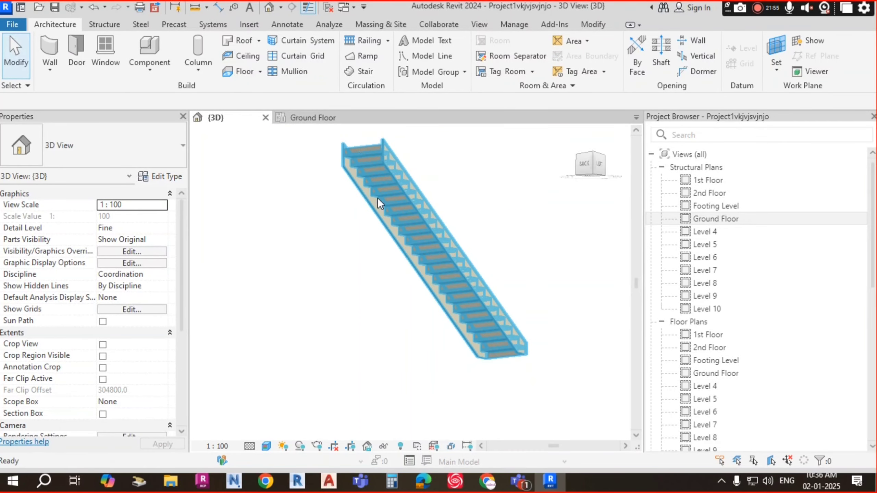
- Inspect the stair's upper underside by selecting each of the two stringers and the complete stair in turn
scroll(378, 198, "up", 5)
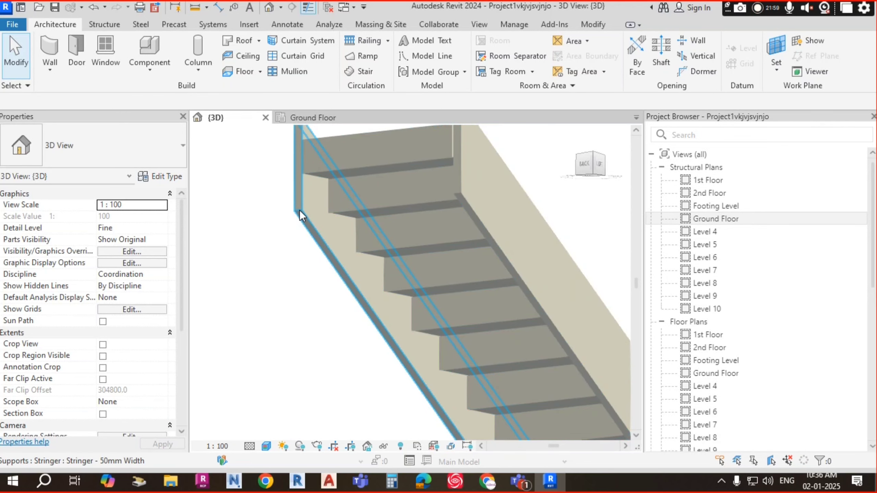
left_click(307, 227)
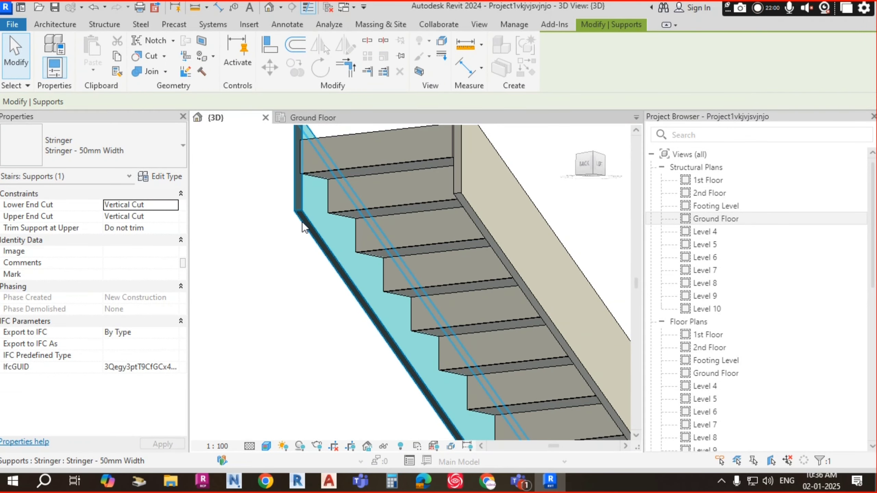
key("Escape")
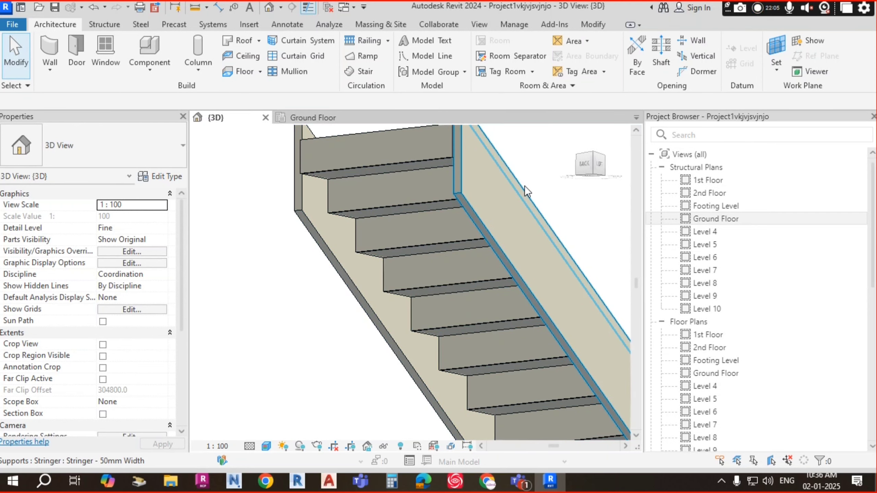
left_click(511, 195)
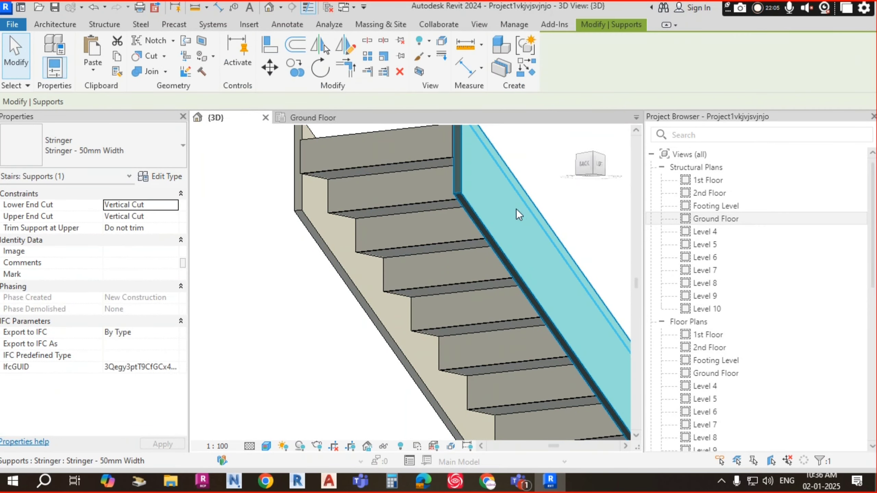
key("Escape")
left_click(315, 234)
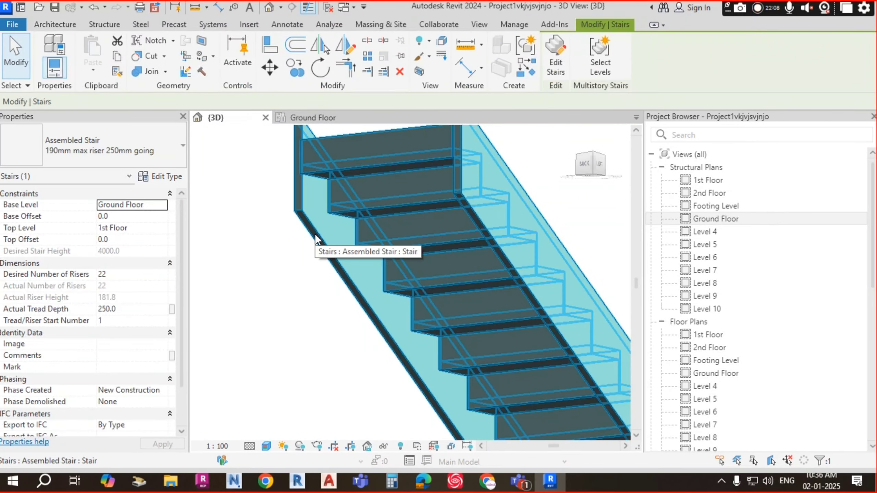
key("Escape")
scroll(329, 207, "down", 5)
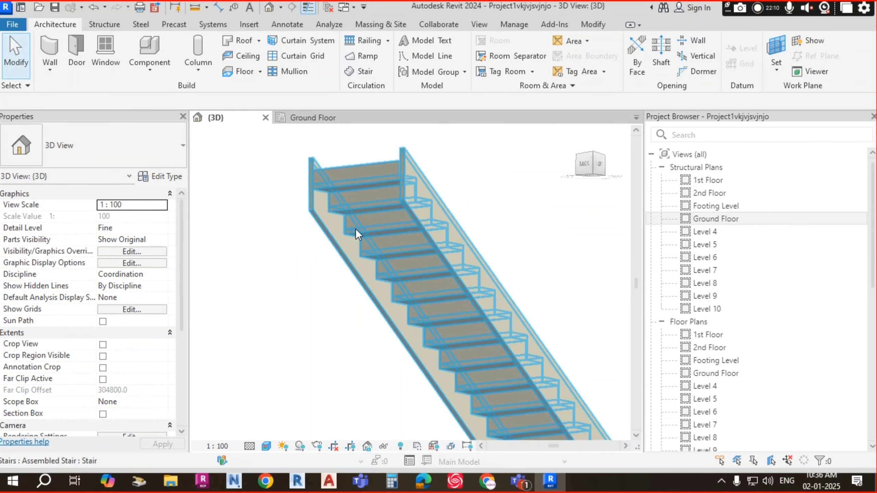
- Examine the whole stair from above, viewing its treads and stringers from the left and the right
middle_click_drag(448, 288, 390, 383, "shift")
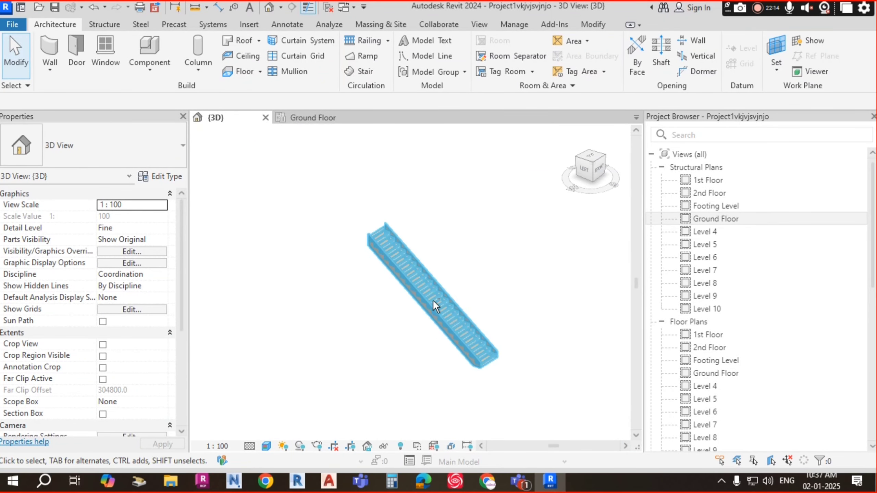
scroll(433, 300, "up", 2)
middle_click_drag(485, 338, 487, 351, "shift")
scroll(409, 254, "up", 4)
scroll(344, 195, "up", 1)
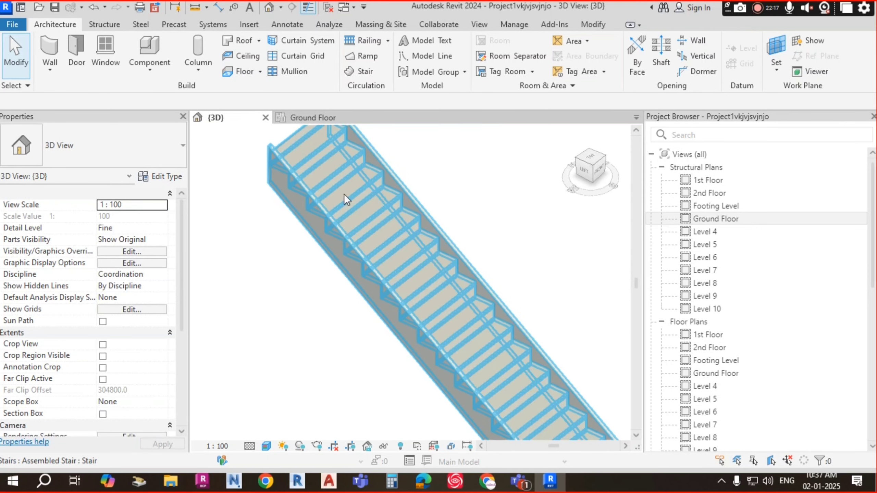
scroll(344, 195, "down", 3)
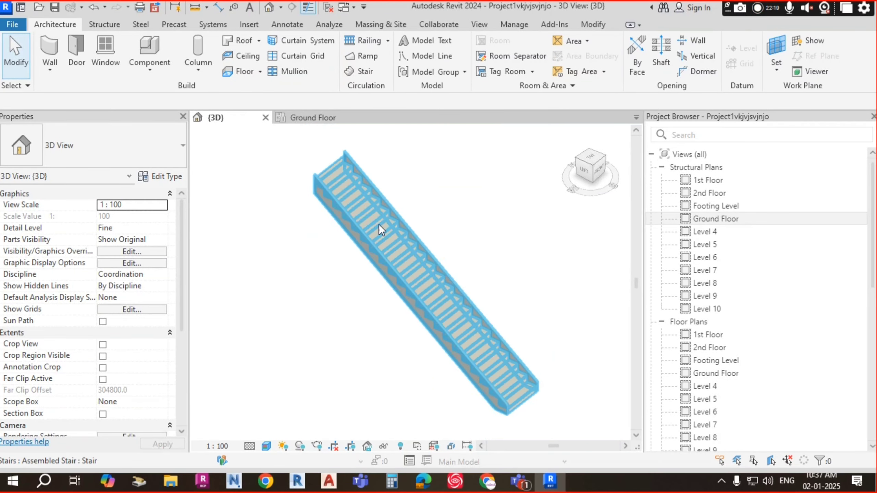
middle_click_drag(378, 225, 435, 262, "shift")
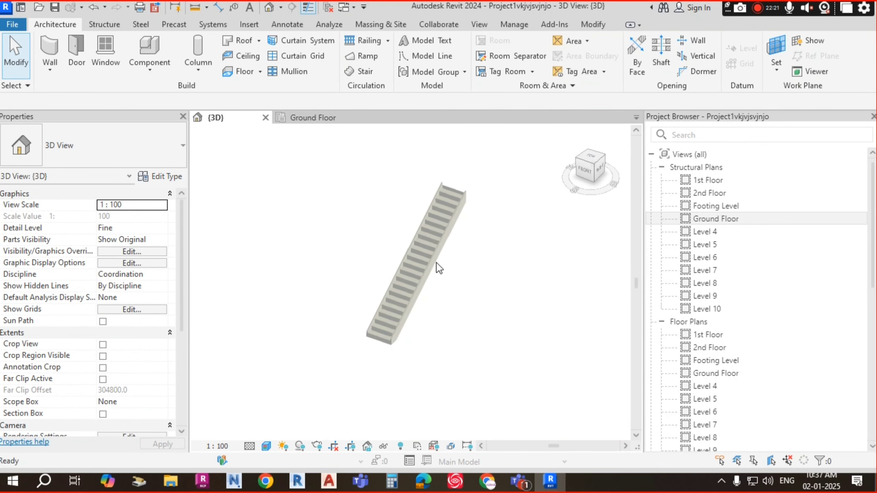
scroll(459, 184, "up", 3)
scroll(444, 236, "down", 3)
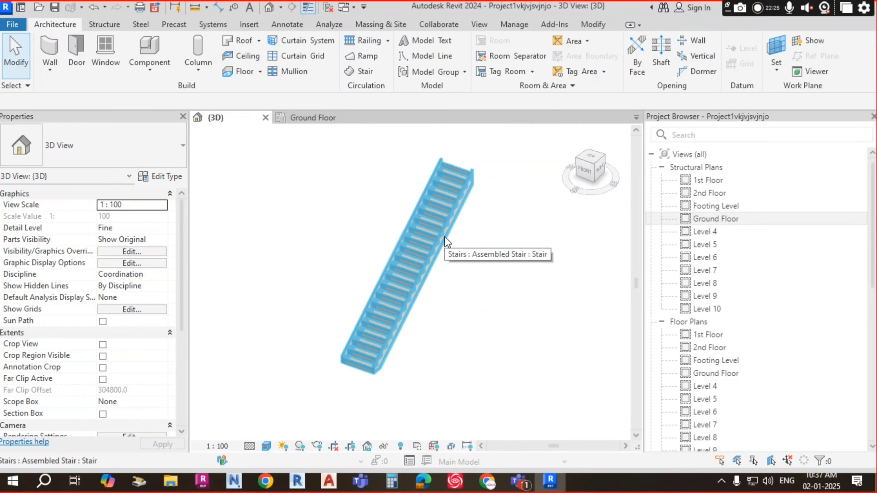
- Begin a new assembled stair in the Ground Floor structural plan with a 2500 mm vertical run of 11 risers beside the existing stair
double_click(735, 220)
scroll(447, 267, "up", 4)
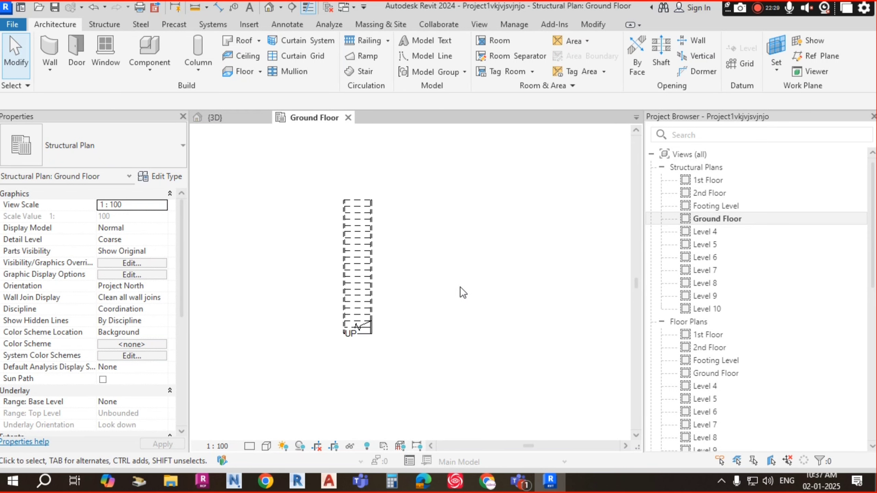
middle_click_drag(463, 293, 410, 299)
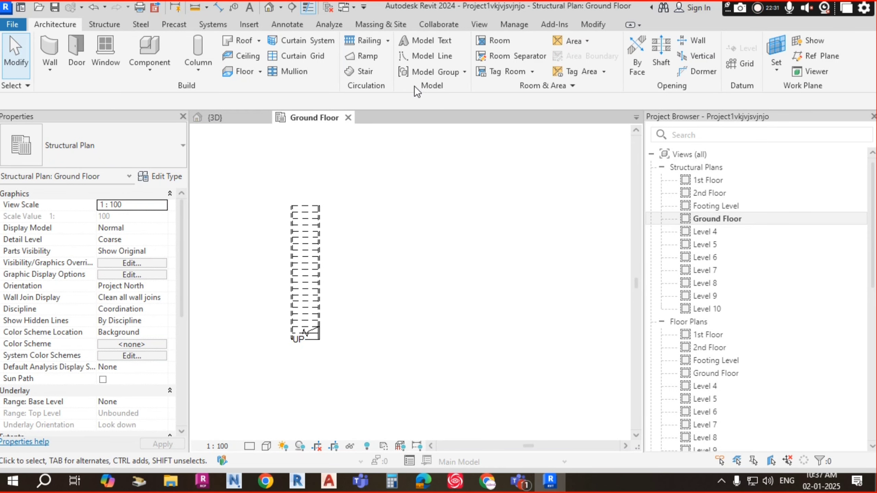
left_click(362, 72)
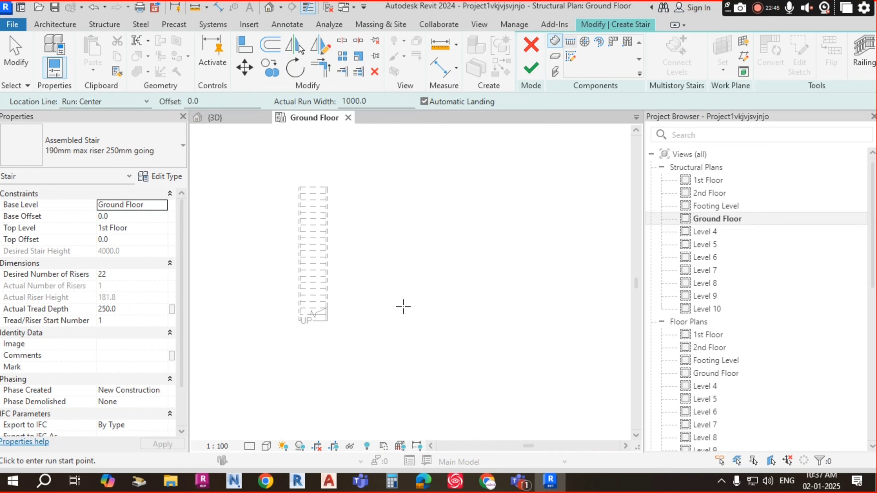
left_click(381, 315)
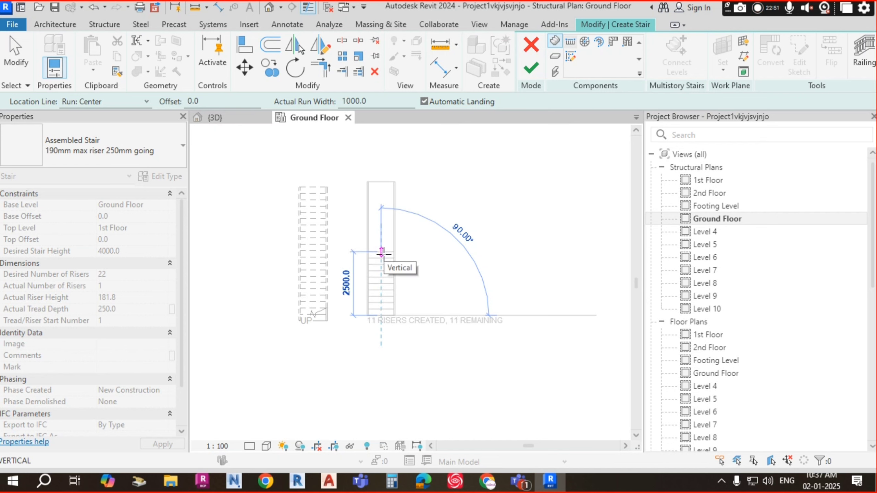
left_click(381, 252)
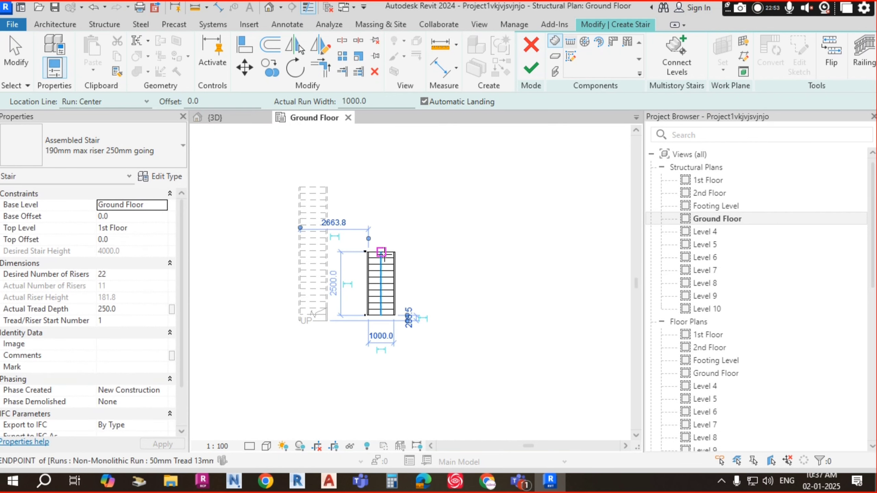
- Add a parallel return run with the remaining 11 risers, starting level with the first run's top and joined by an automatic landing
scroll(421, 263, "up", 3)
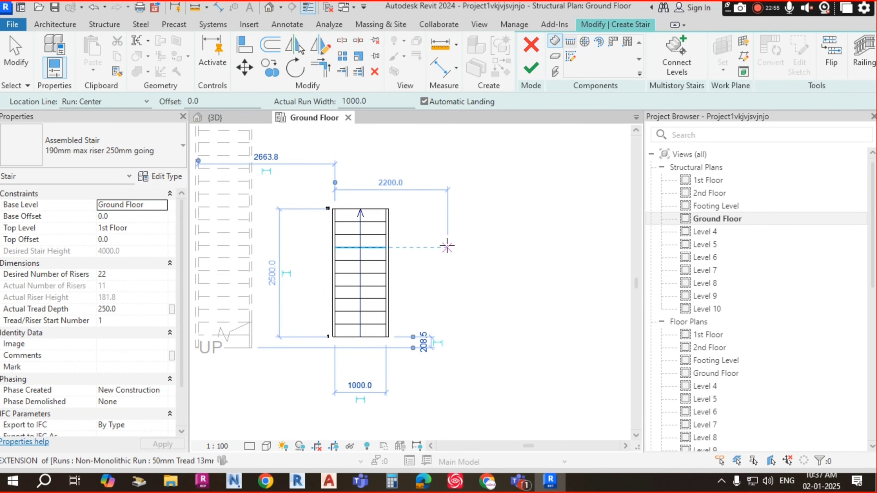
scroll(328, 342, "up", 2)
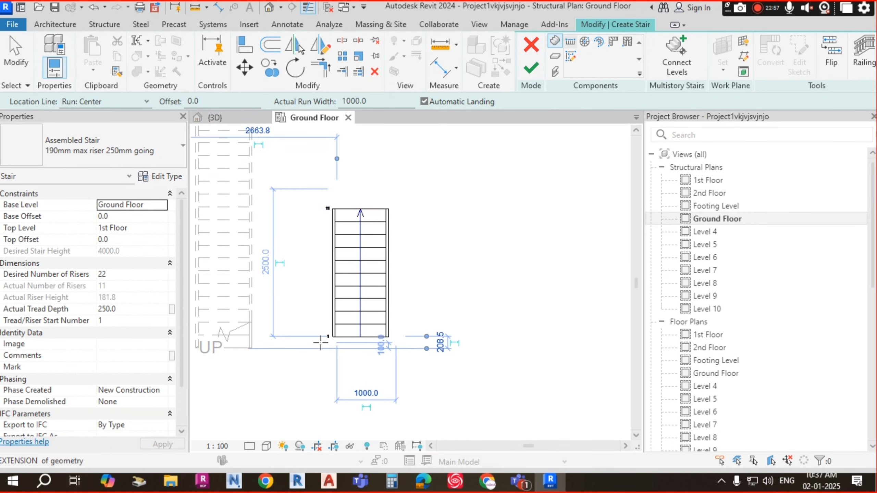
scroll(347, 188, "down", 1)
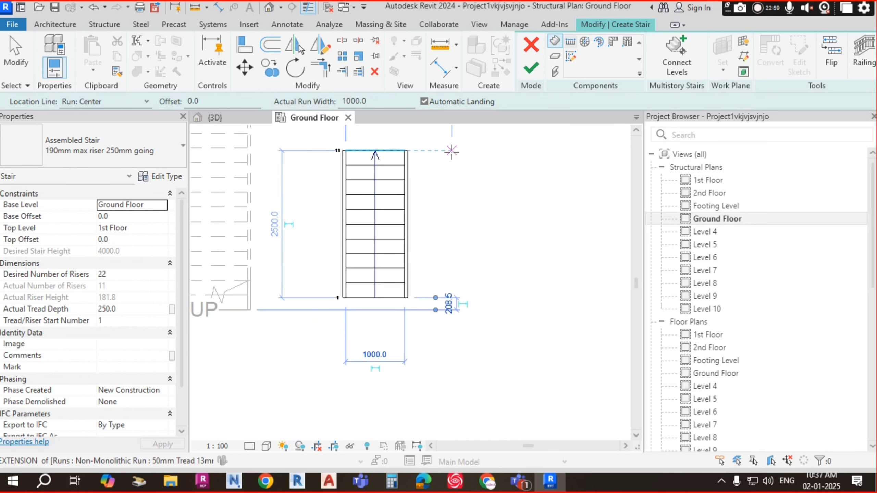
left_click(452, 150)
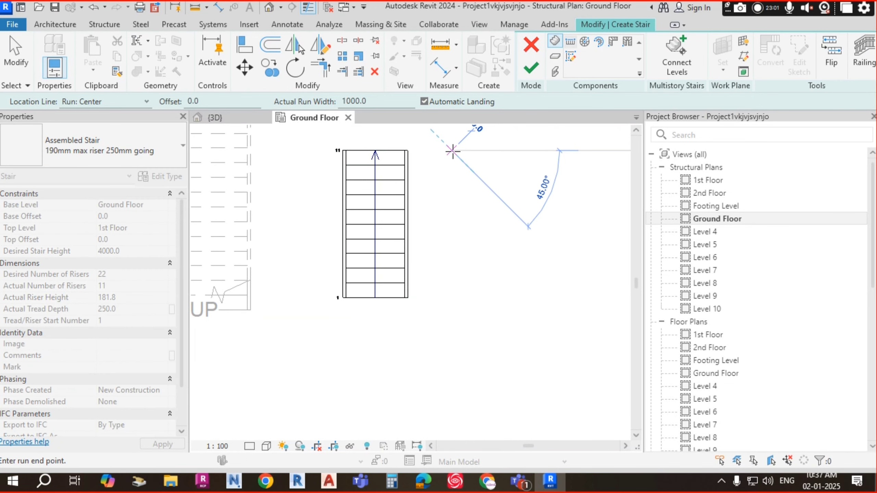
scroll(439, 318, "down", 1)
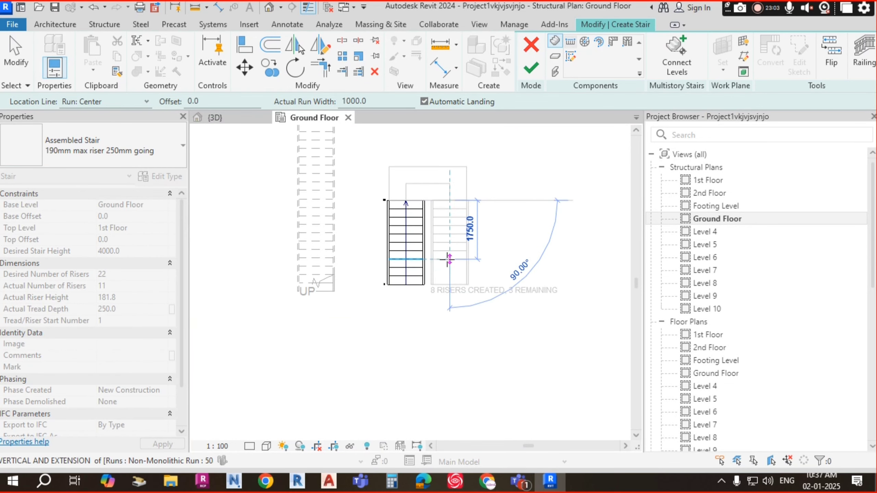
left_click(445, 304)
scroll(474, 245, "up", 2)
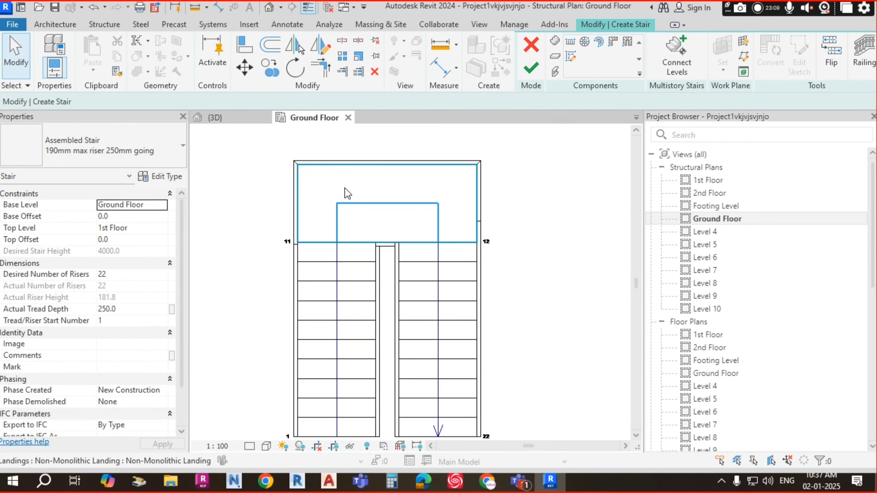
- Try to reduce the landing's depth by moving its outer edge inward, and undo that change
left_click(353, 187)
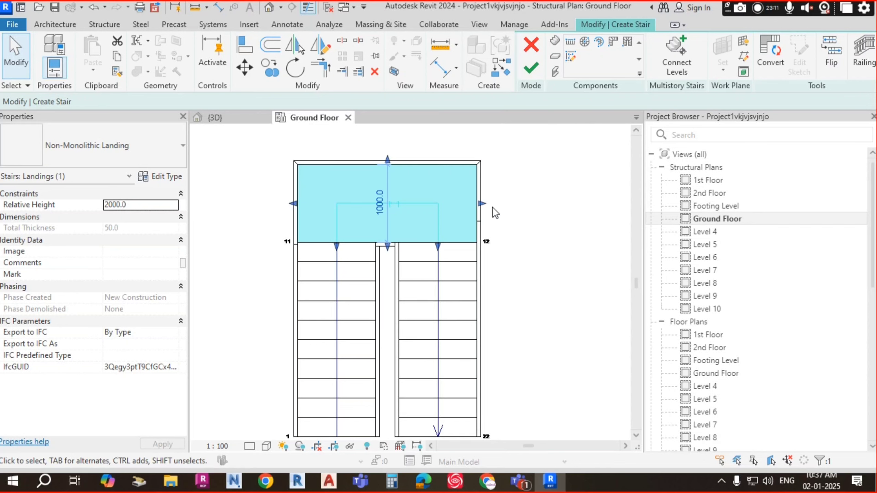
key("Escape")
scroll(421, 191, "up", 1)
left_click(422, 178)
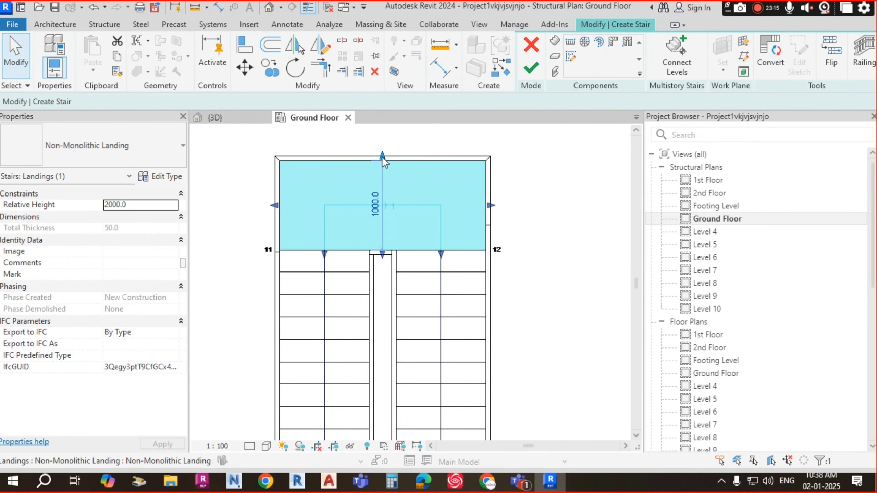
left_click_drag(382, 156, 383, 163)
left_click(500, 204)
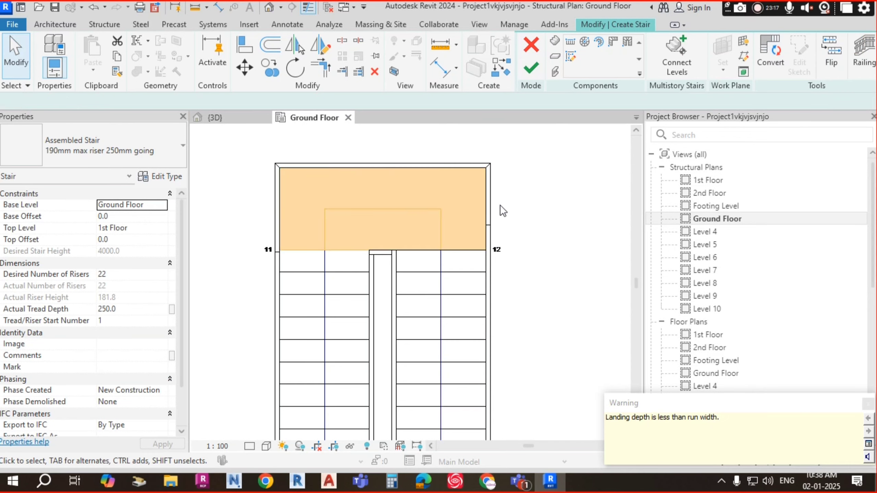
left_click(467, 198)
key("Escape")
left_click(316, 200)
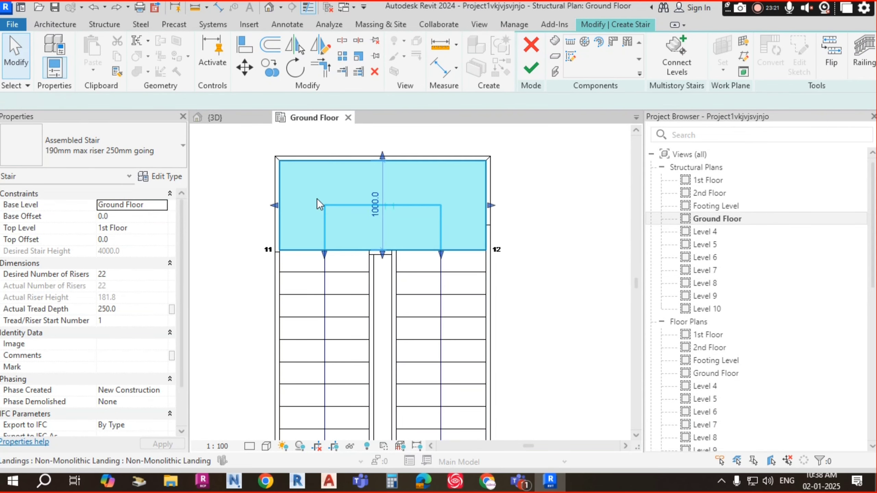
key("Escape")
scroll(332, 200, "down", 2)
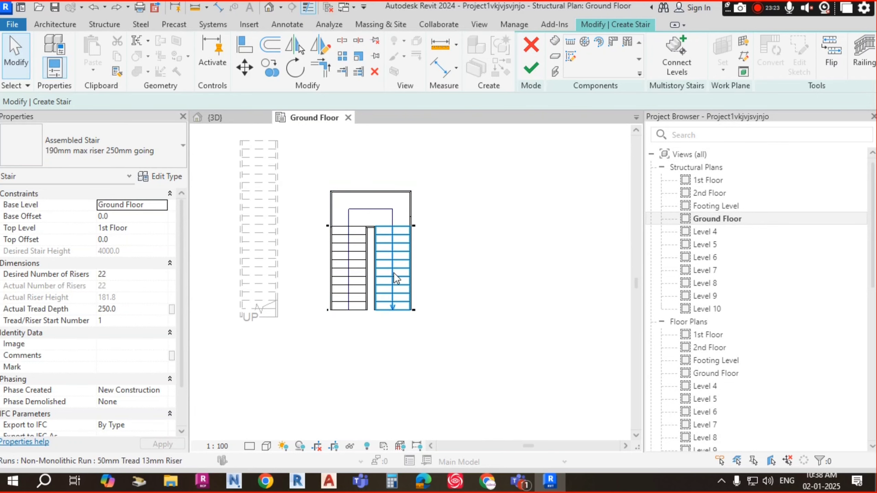
- Nudge the return run away from the first run to an overall stair width of 2420 mm
scroll(387, 262, "up", 2)
left_click(395, 257)
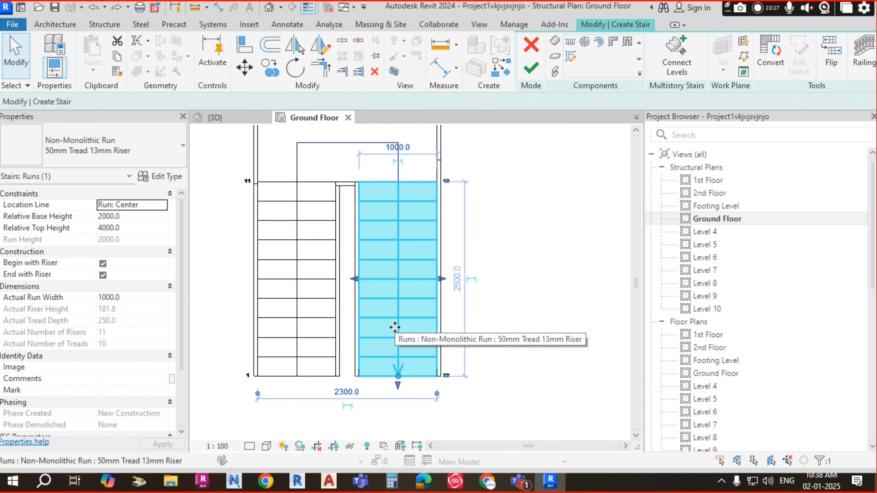
key("Right")
key("Right")
key("Right")
key("Right")
key("Right")
key("Right")
key("Right")
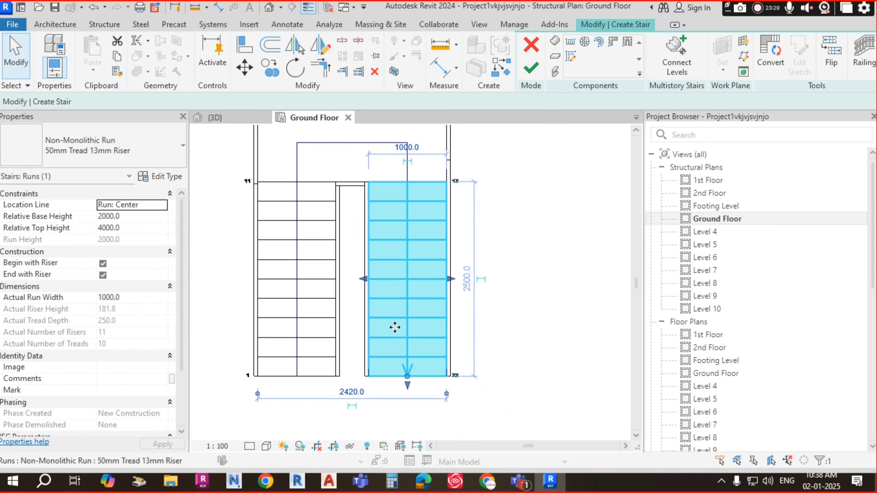
- Nudge the return run back toward the first run to an overall stair width of 2300 mm
key("Left")
key("Left")
key("Left")
key("Left")
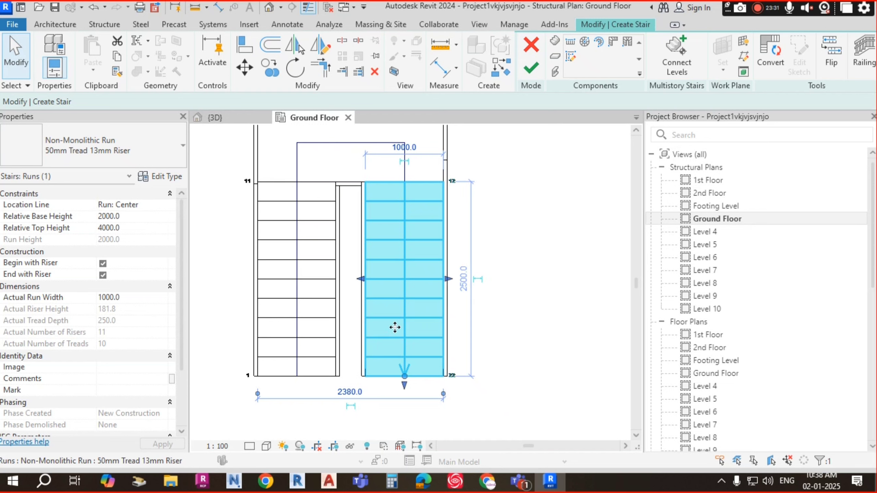
key("Left")
key("Left")
key("Left")
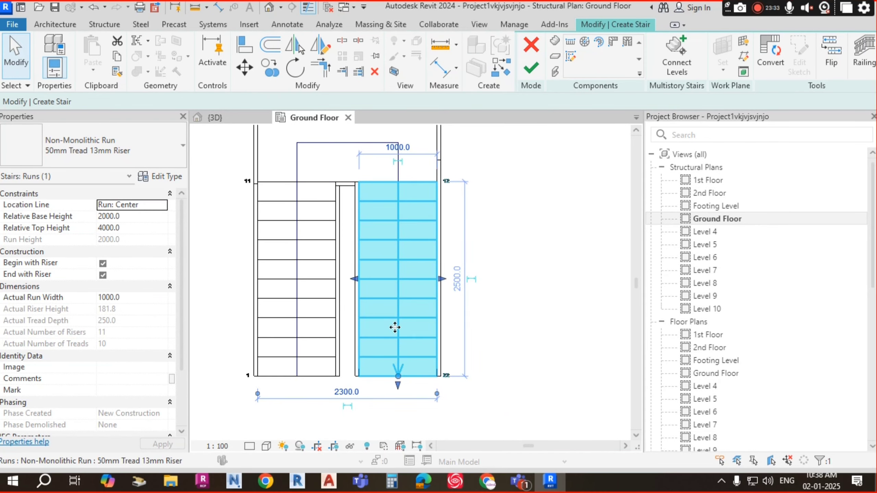
key("Escape")
- Examine the riser numbering of both runs, from the first run's start across the landing to the return run's end
scroll(412, 263, "down", 3)
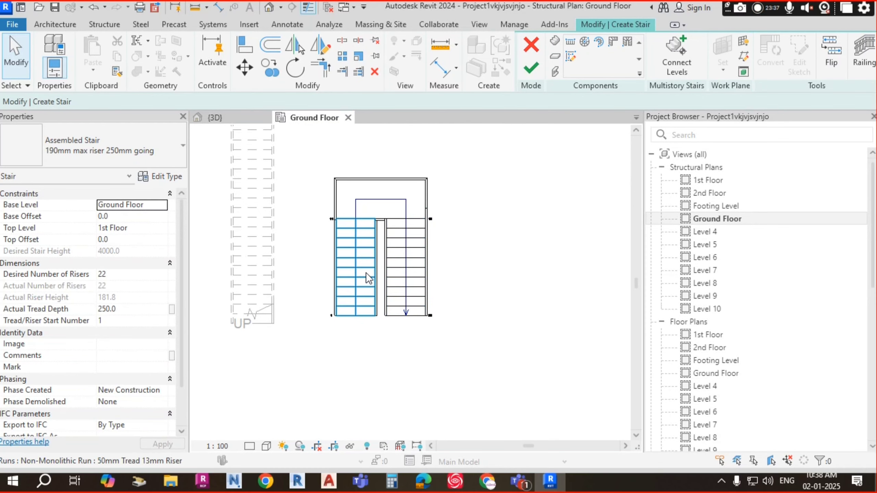
scroll(366, 278, "up", 2)
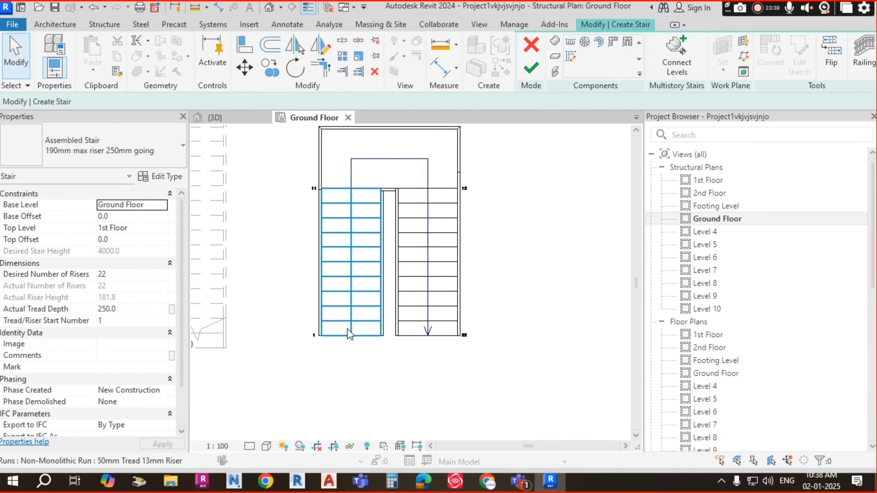
scroll(320, 339, "up", 3)
scroll(307, 337, "up", 1)
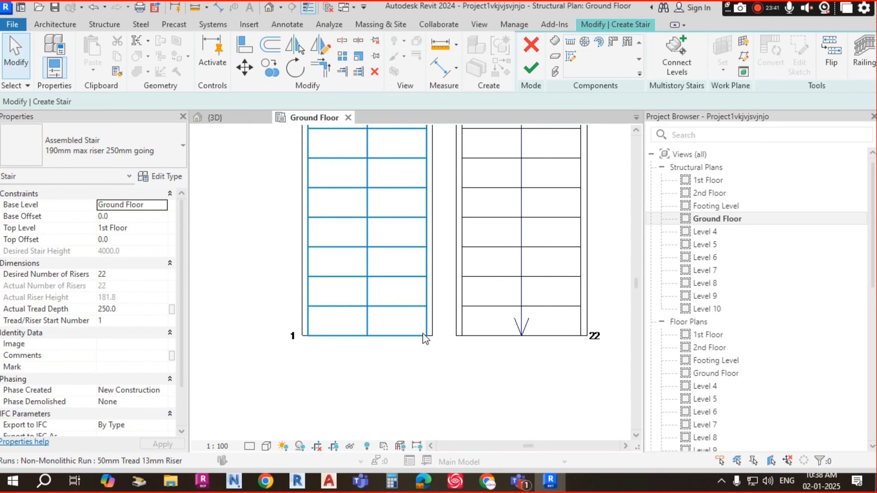
scroll(447, 340, "down", 1)
scroll(493, 344, "down", 1)
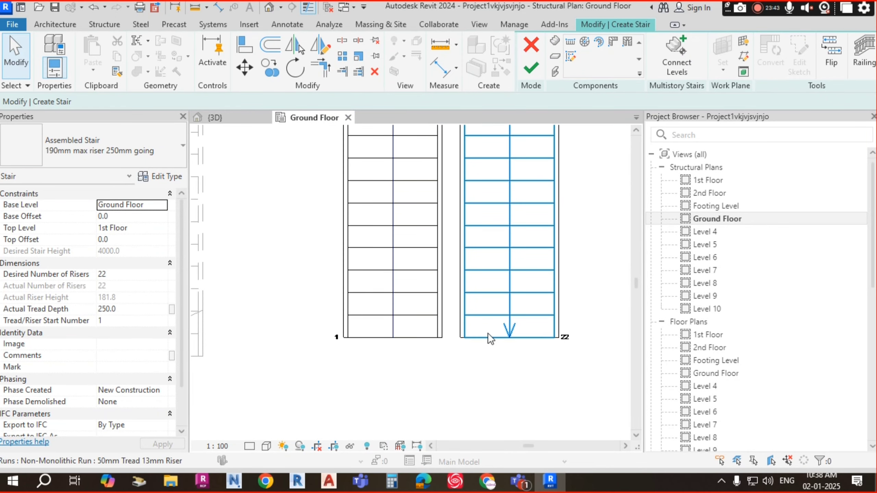
scroll(450, 328, "down", 4)
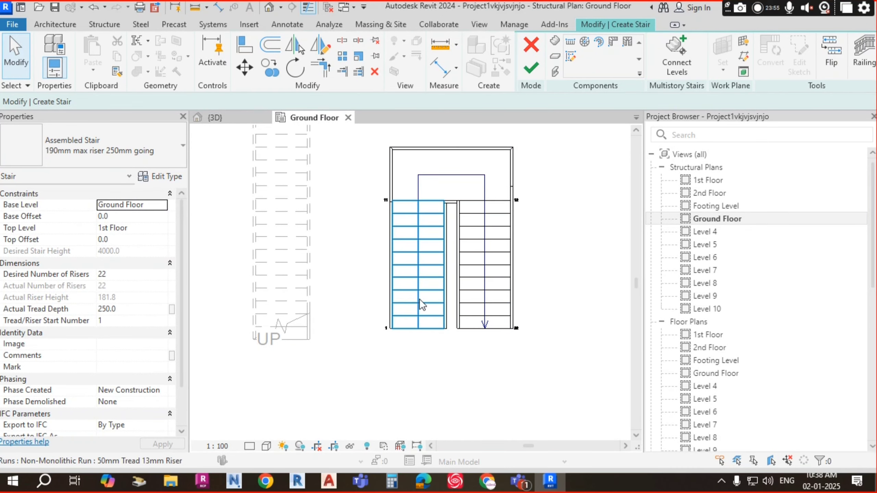
scroll(463, 330, "up", 3)
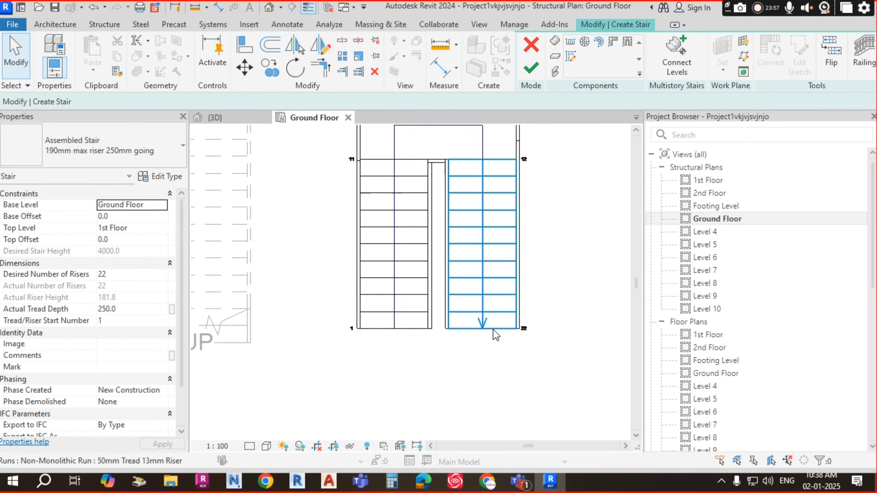
scroll(478, 328, "down", 3)
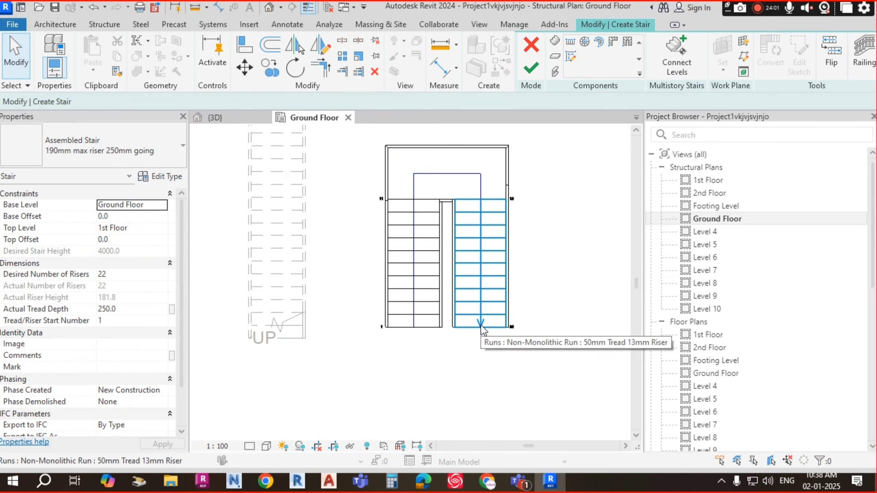
scroll(511, 328, "up", 3)
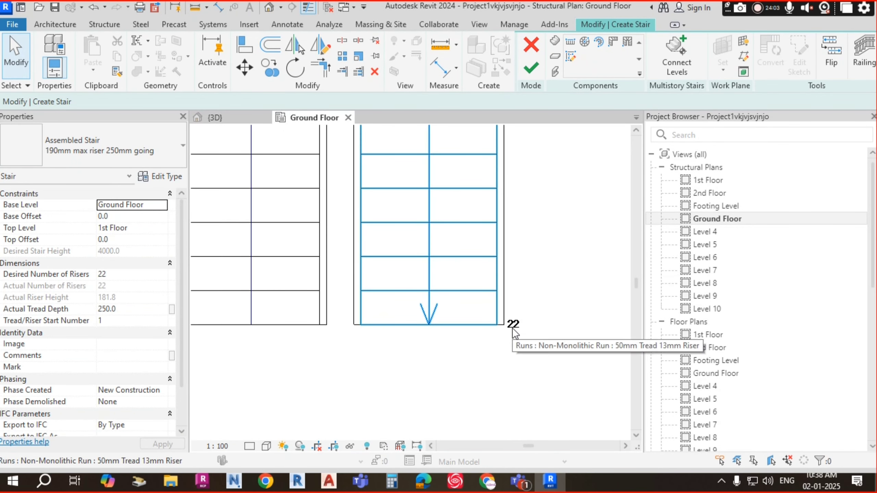
scroll(437, 331, "down", 1)
scroll(419, 302, "up", 1)
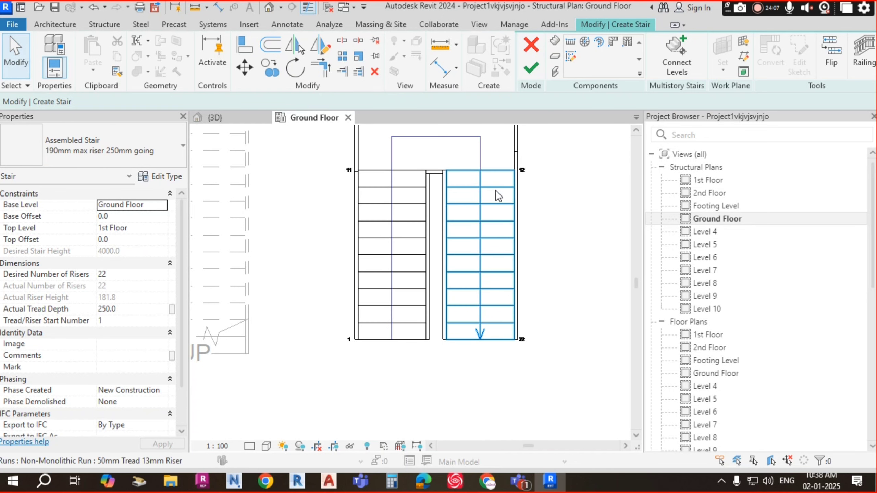
scroll(567, 242, "down", 1)
middle_click_drag(575, 283, 545, 319)
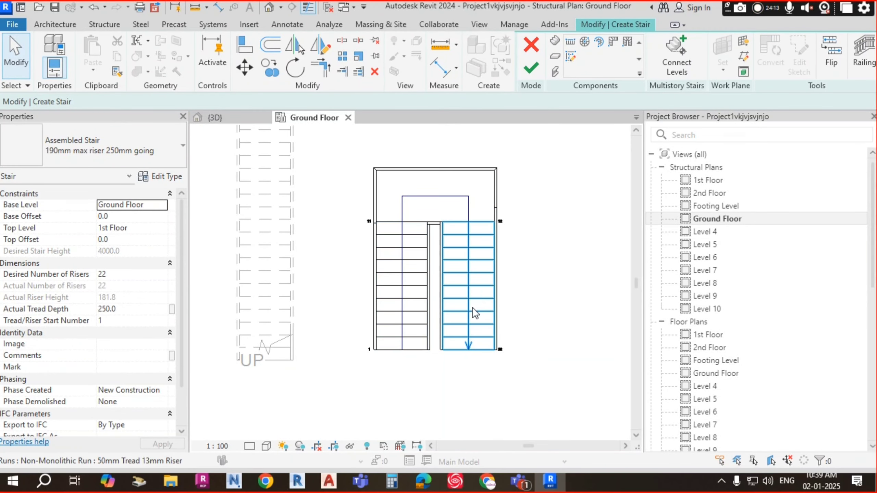
- Finish the U-shaped assembled stair and check it in the Ground Floor plan beside the straight flight
scroll(441, 271, "down", 2)
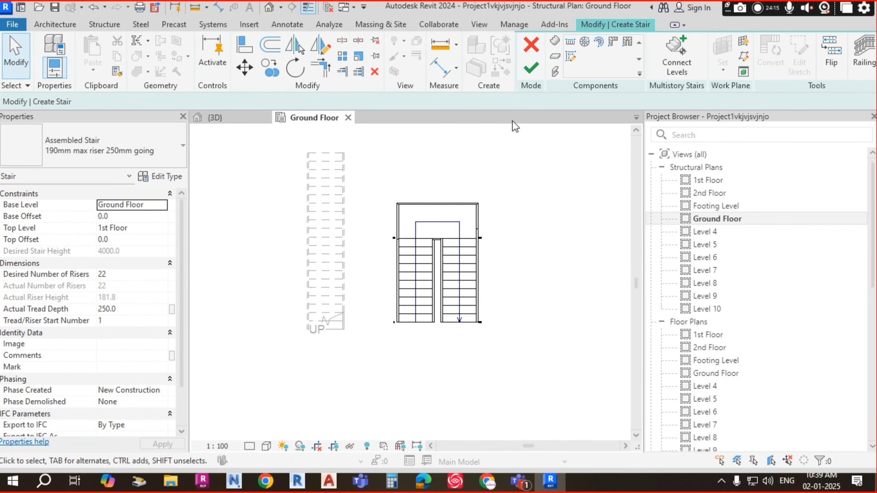
left_click(533, 72)
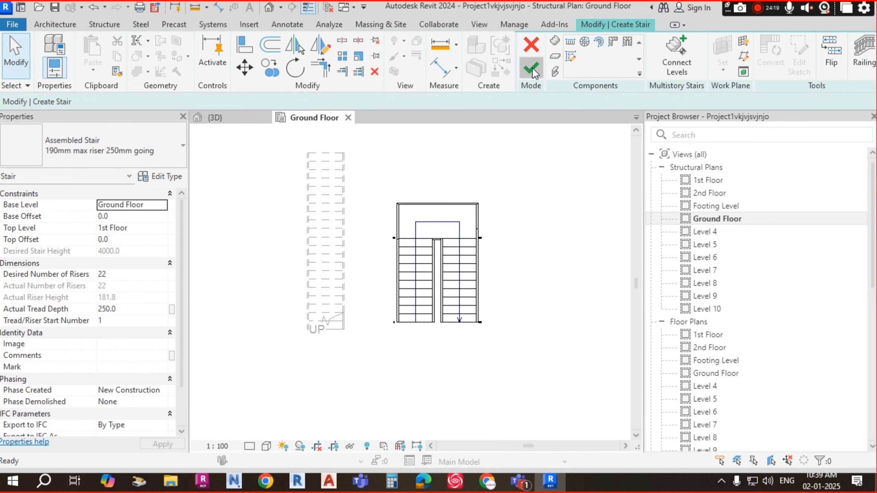
scroll(461, 274, "down", 2)
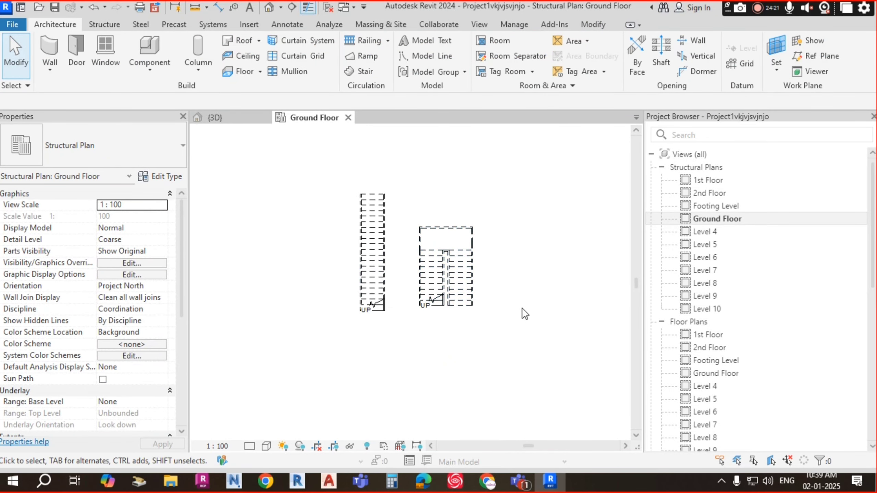
scroll(475, 275, "up", 3)
left_click(467, 269)
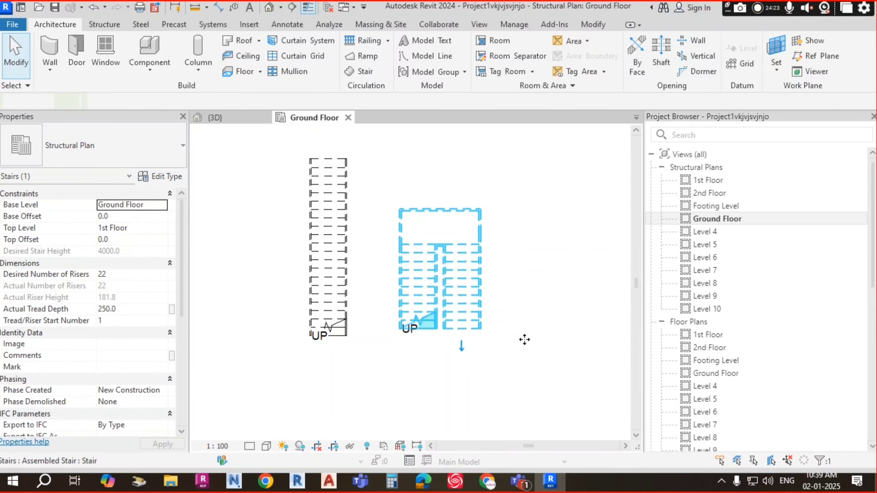
middle_click_drag(525, 339, 524, 334)
scroll(457, 241, "up", 2)
left_click(451, 245)
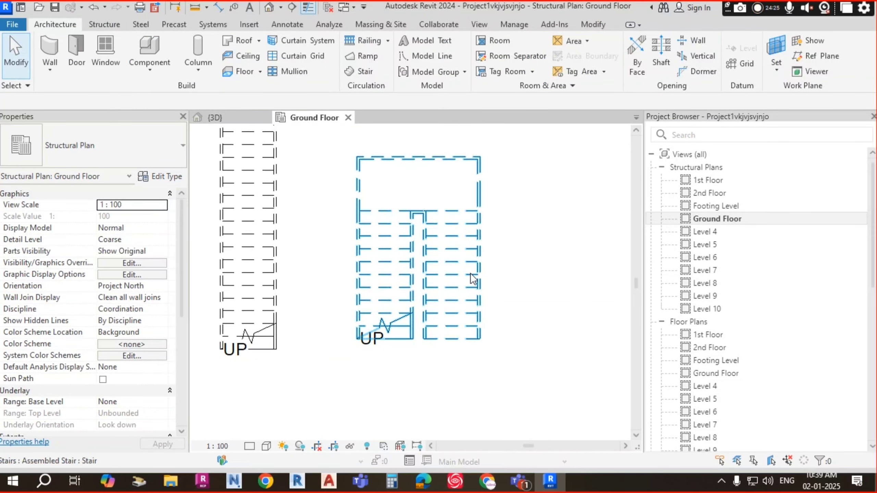
scroll(435, 266, "down", 2)
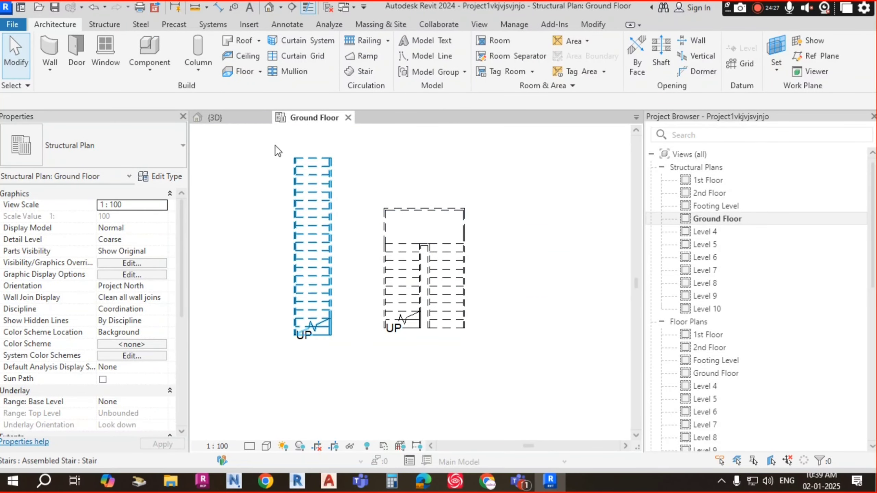
- Open the 3D view and examine the U-shaped stair's underside around the landing and a run
left_click(225, 118)
scroll(466, 300, "up", 2)
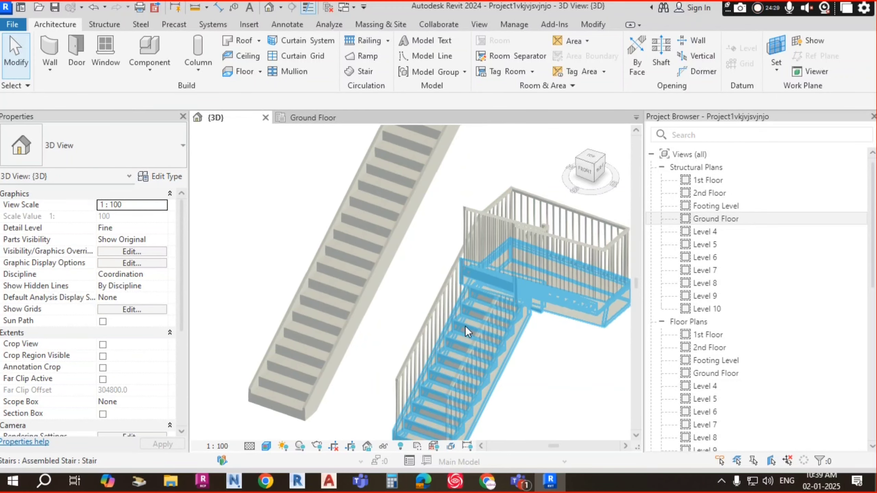
left_click(467, 350)
mouse_move(521, 360)
middle_mouse_down("shift")
mouse_move(577, 339)
mouse_move(555, 363)
mouse_move(447, 263)
mouse_move(425, 323)
mouse_move(526, 257)
mouse_move(520, 353)
middle_mouse_up("shift")
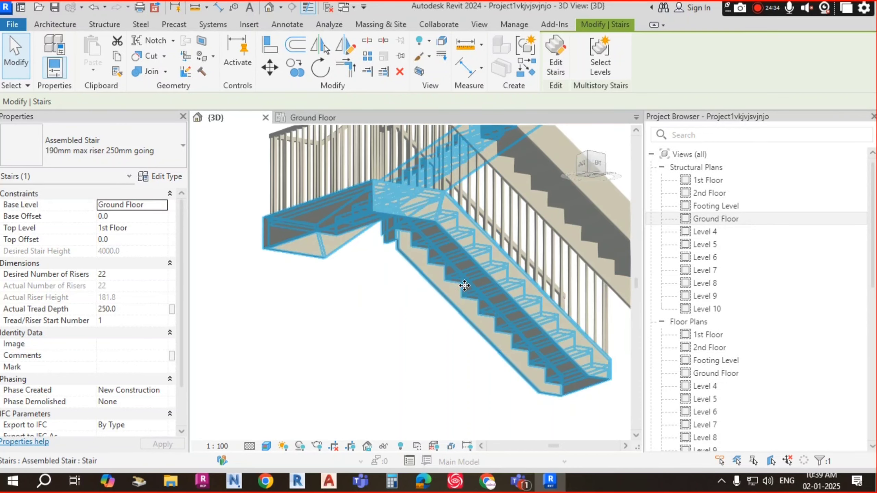
key("Escape")
scroll(477, 241, "up", 4)
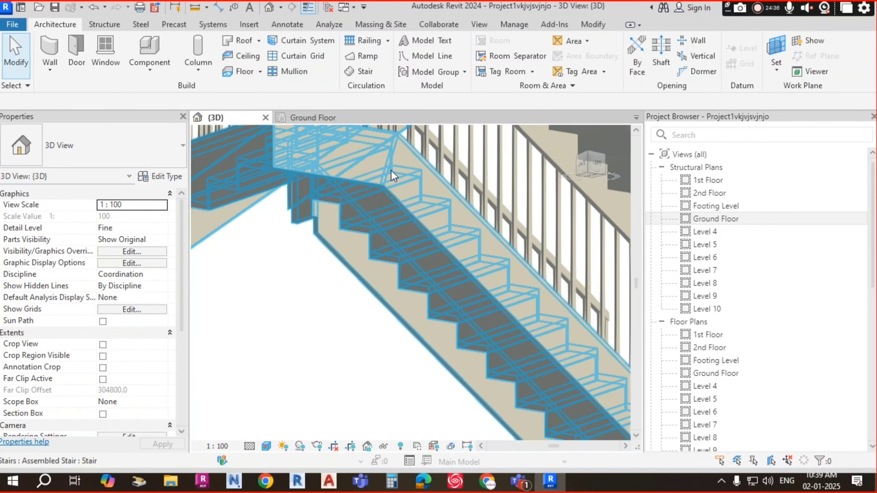
scroll(504, 245, "down", 6)
- Inspect the U-shaped stair's landing, both runs and railings from above, including the joint between landing and upper run
middle_click_drag(435, 269, 497, 273, "shift")
middle_click_drag(462, 297, 340, 385, "shift")
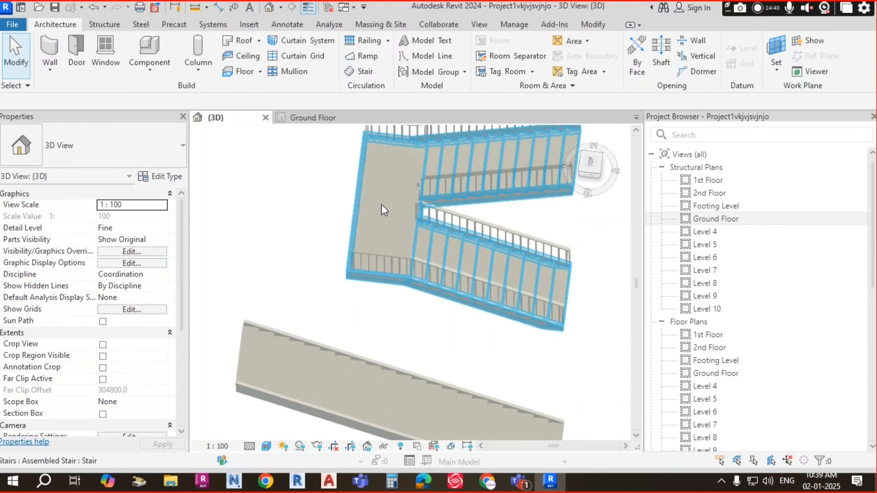
scroll(381, 217, "up", 3)
middle_click_drag(495, 264, 502, 368, "shift")
scroll(518, 394, "down", 2)
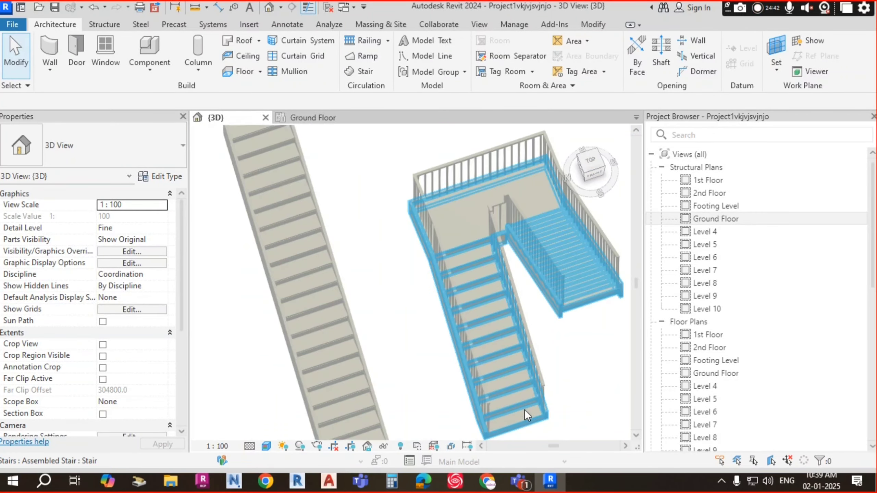
scroll(473, 218, "up", 4)
middle_click_drag(462, 210, 444, 303, "shift")
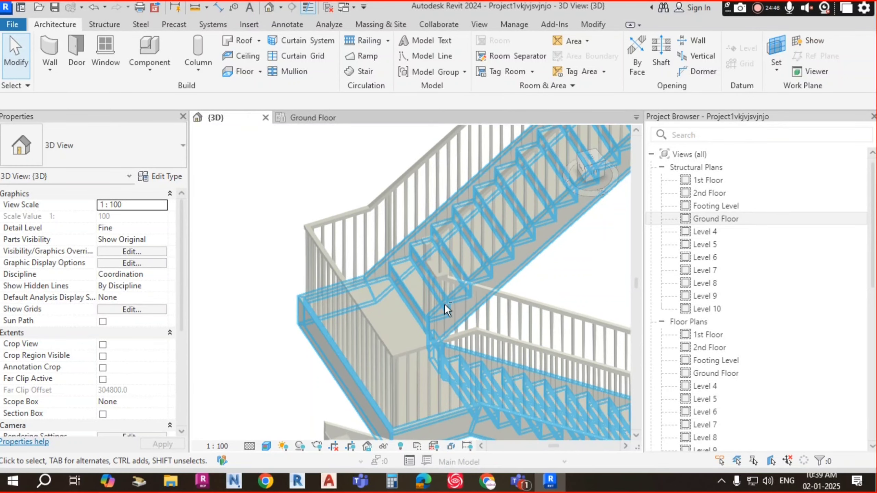
middle_click_drag(514, 290, 409, 362)
middle_click_drag(475, 240, 380, 273, "shift")
scroll(459, 191, "down", 3)
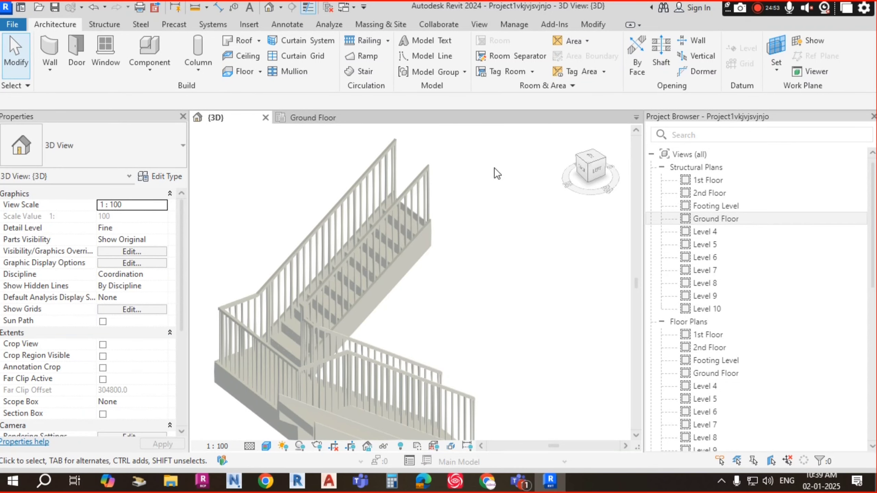
- Select the U-shaped stair in 3D and view it as a whole from several sides next to the straight flight
scroll(486, 221, "down", 2)
scroll(482, 238, "up", 4)
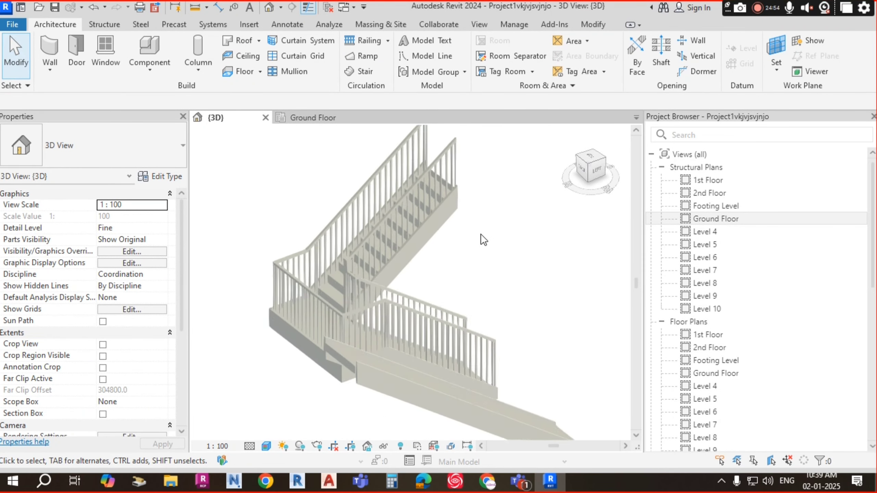
left_click(436, 246)
middle_click_drag(436, 247, 457, 268, "shift")
middle_click_drag(518, 254, 432, 287, "shift")
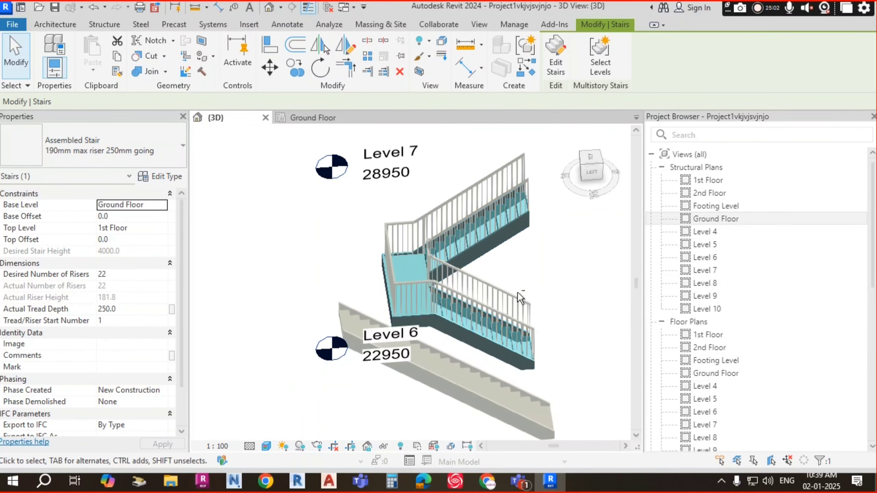
middle_click_drag(517, 292, 542, 277, "shift")
left_click(542, 275)
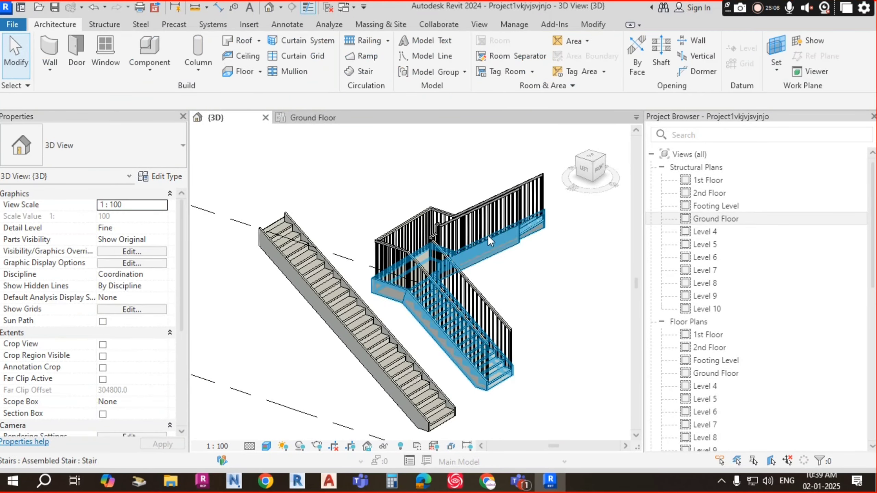
- Delete both the inner and outer railings of the U-shaped stair in the 3D view
left_click(484, 213)
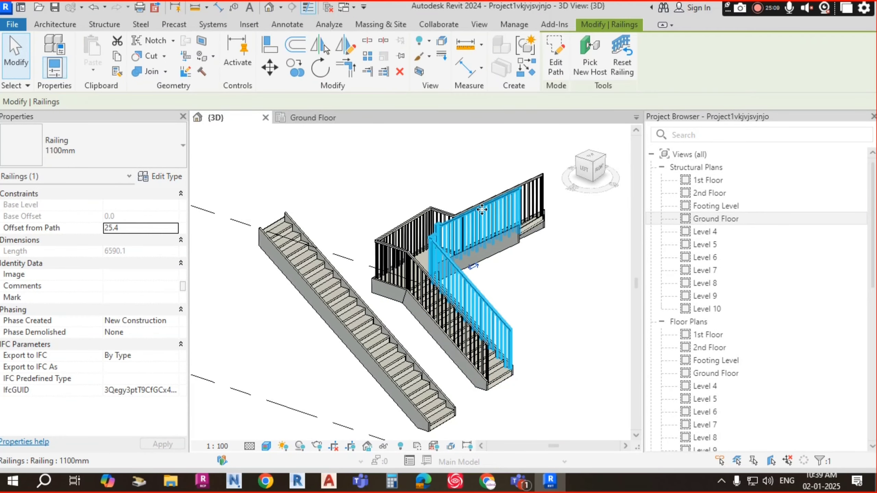
key("Escape")
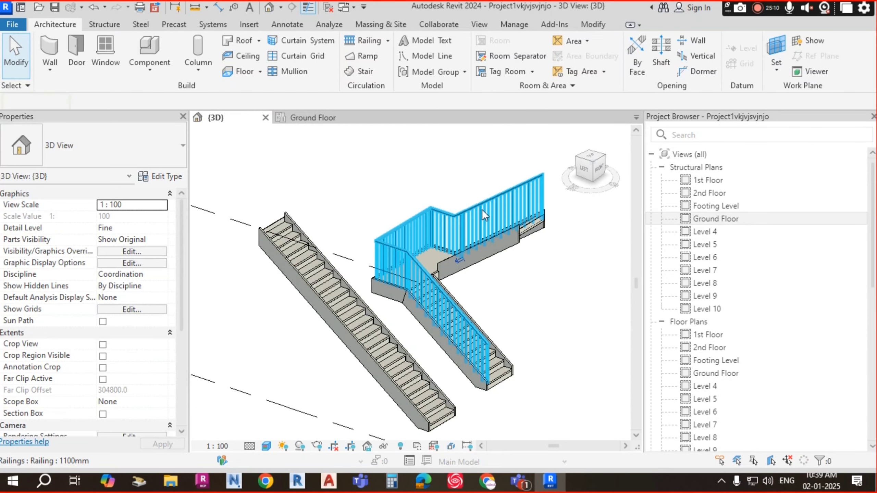
left_click(482, 210)
key("Delete")
scroll(459, 270, "up", 1)
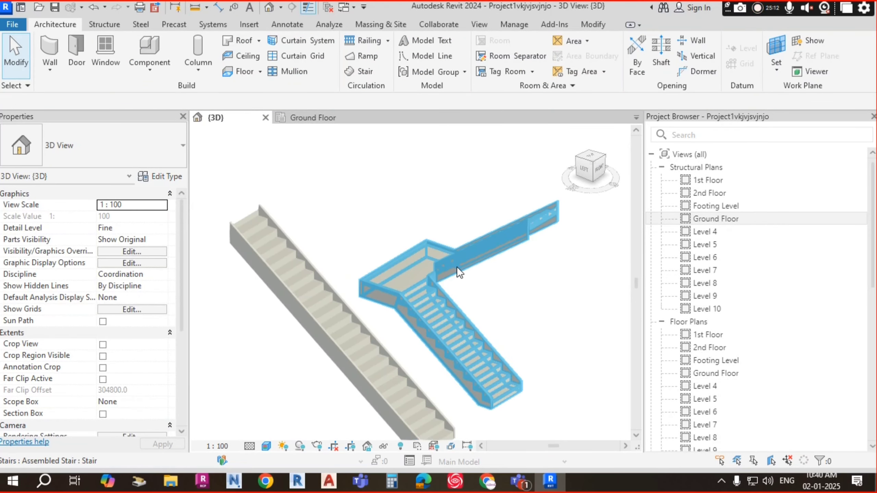
- Select the U-shaped stair without railings and view its landing and both runs from the back, above and front
left_click(456, 257)
middle_click_drag(456, 258, 613, 333, "shift")
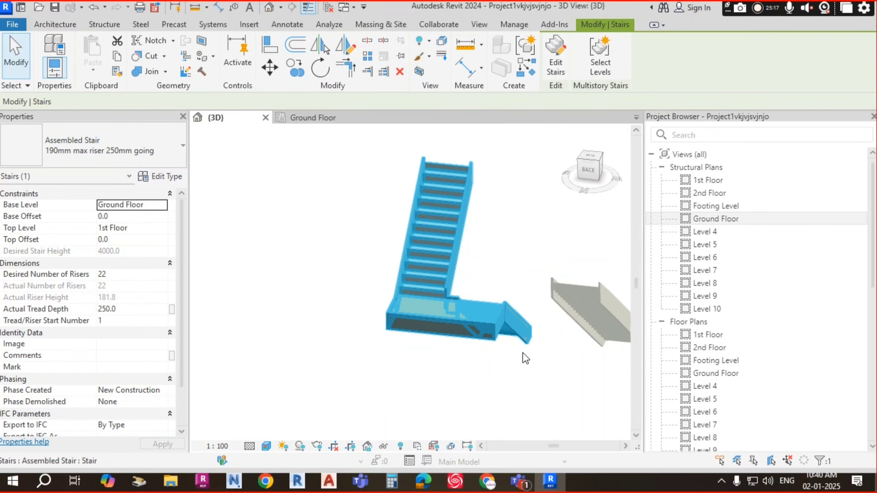
middle_click_drag(522, 353, 558, 378, "shift")
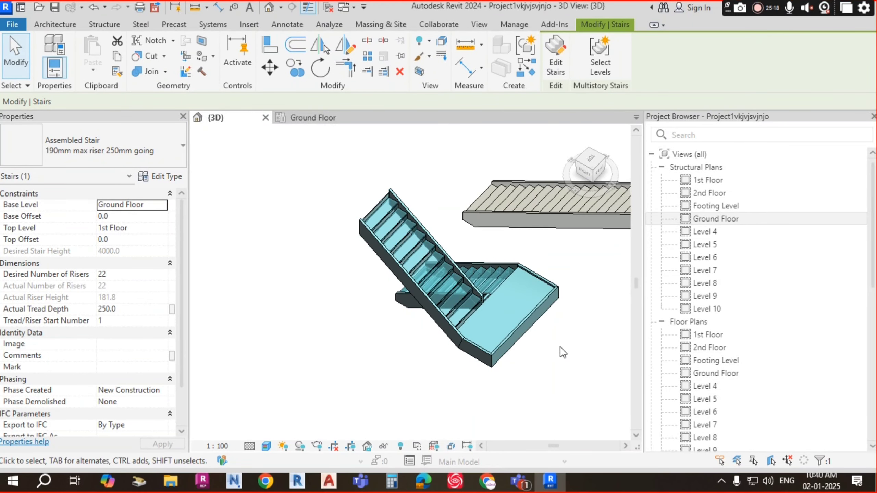
key("Escape")
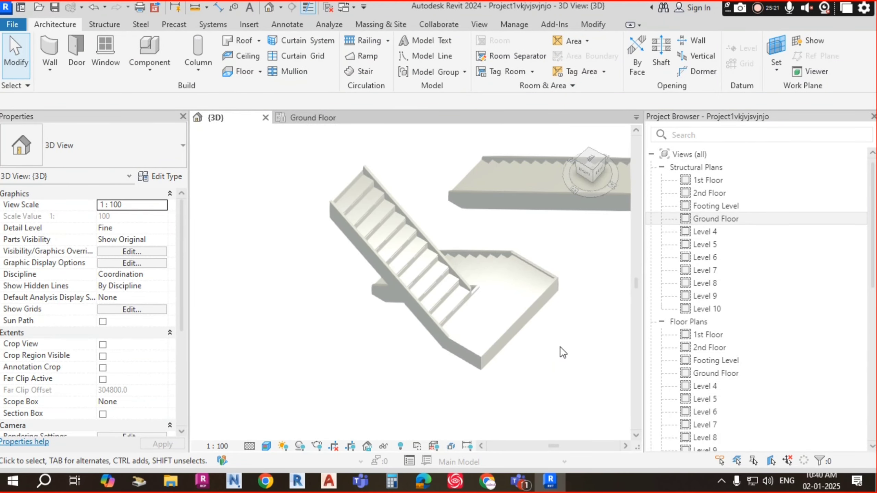
left_click(404, 252)
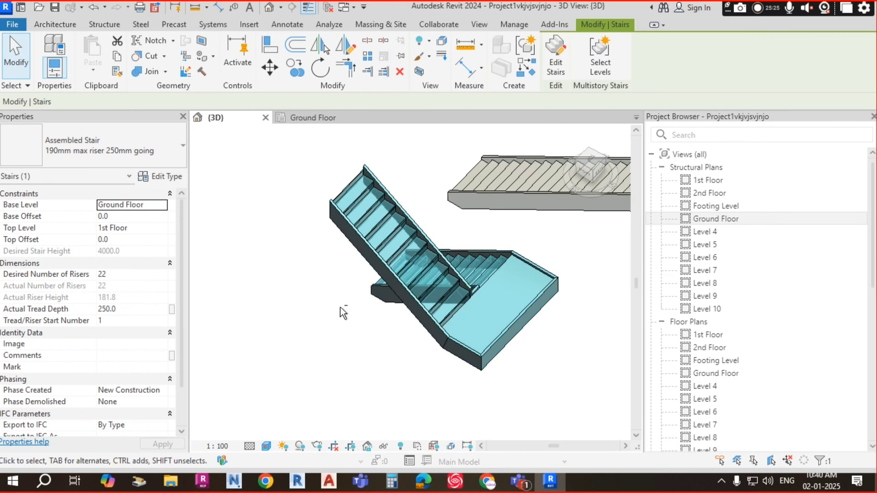
middle_click_drag(343, 313, 493, 326, "shift")
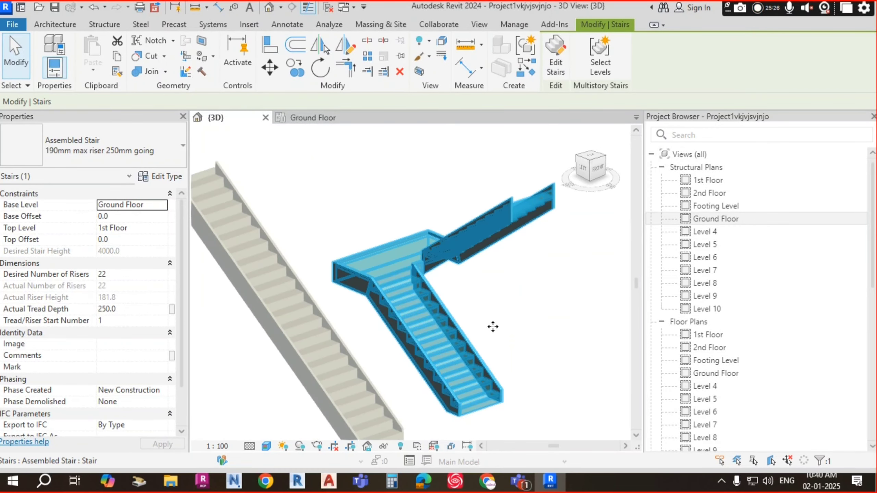
left_click(351, 307)
- Examine the treads, risers and stringers of the U-shaped stair's lower run up close and as a whole
scroll(442, 325, "up", 3)
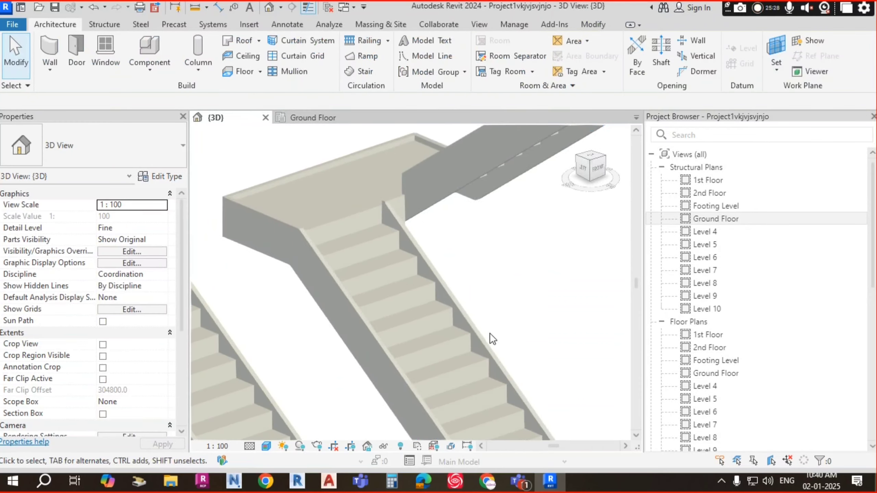
scroll(433, 281, "down", 3)
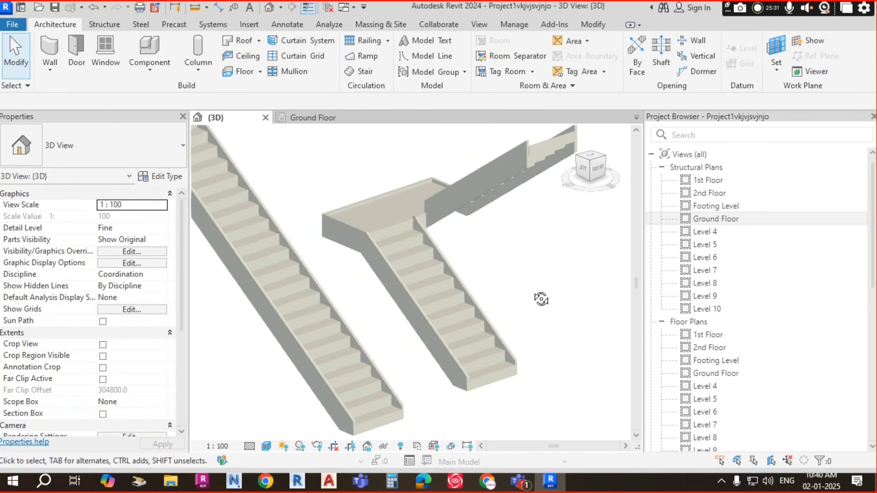
scroll(463, 263, "up", 3)
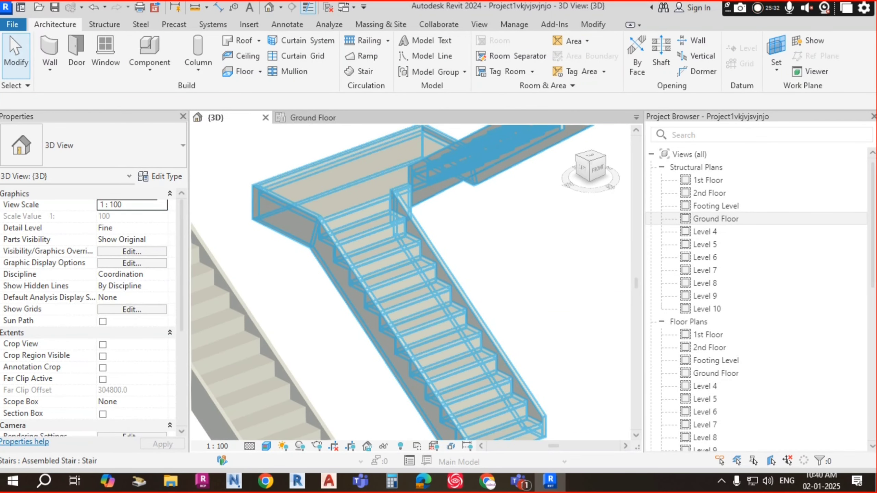
scroll(508, 346, "down", 3)
scroll(367, 210, "up", 2)
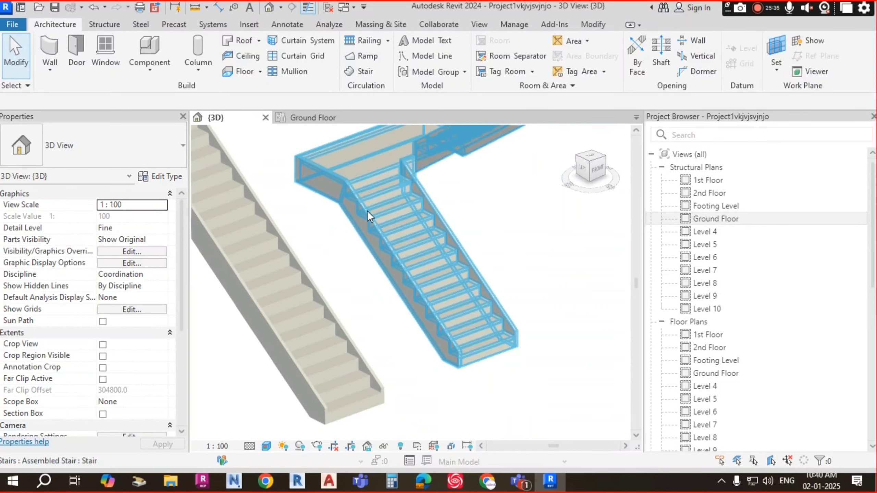
scroll(438, 197, "up", 5)
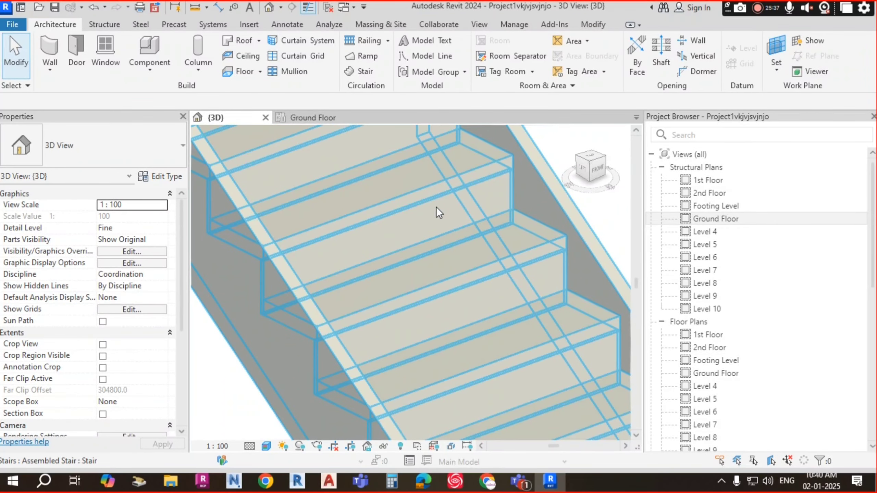
middle_click_drag(438, 224, 437, 256)
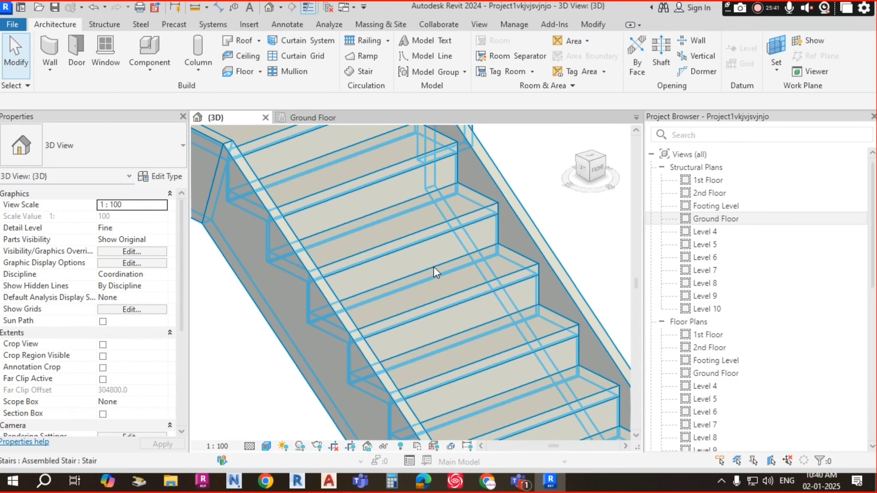
scroll(444, 236, "down", 2)
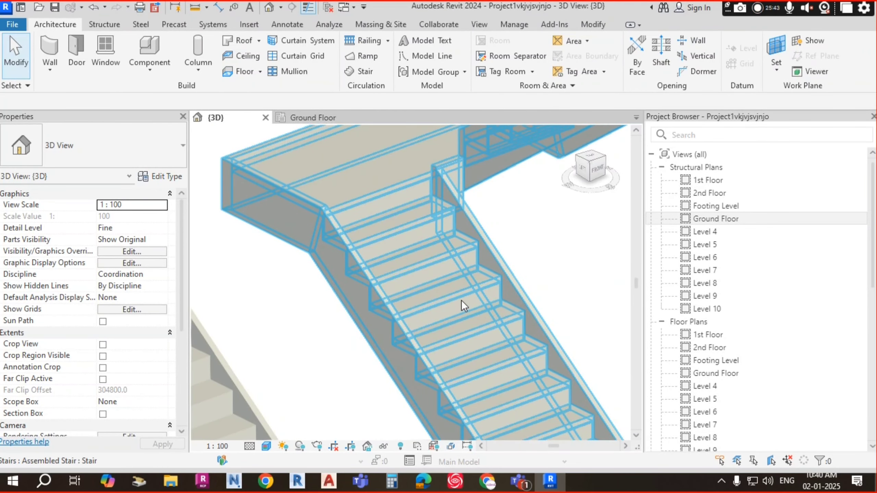
scroll(462, 305, "up", 2)
scroll(447, 295, "down", 4)
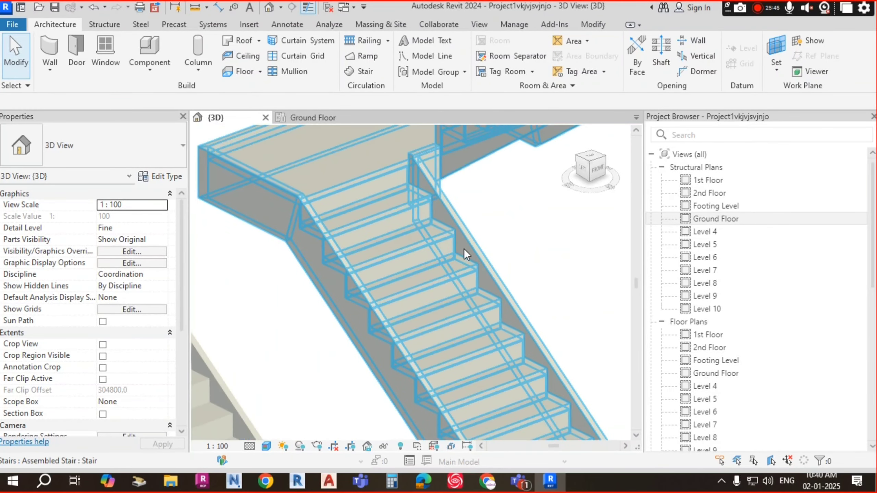
scroll(455, 248, "down", 2)
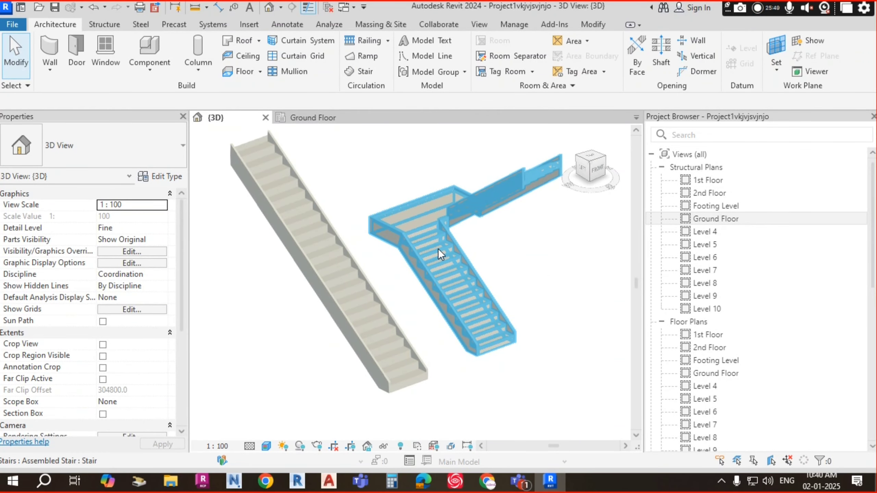
- Turn off the risers in the U-shaped stair's 50mm Tread 13mm Riser run type, keep its treads on, and accept the type changes
left_click(439, 249)
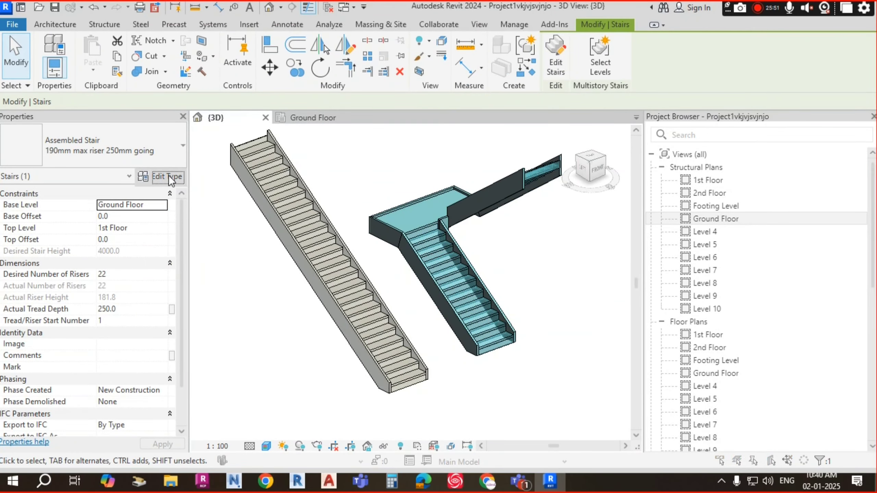
left_click(167, 176)
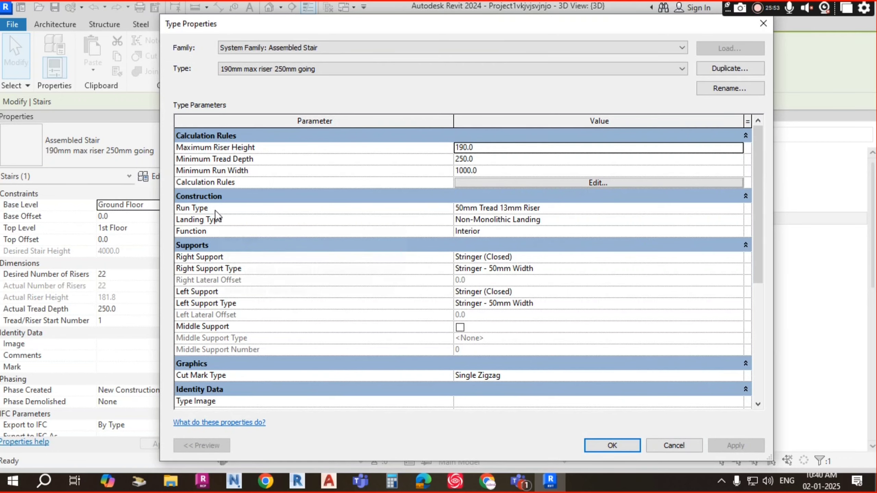
left_click(726, 208)
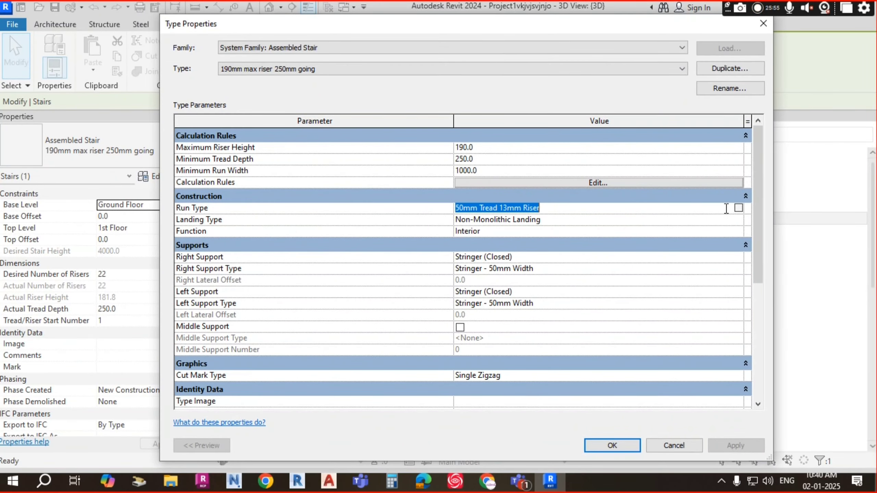
left_click(738, 208)
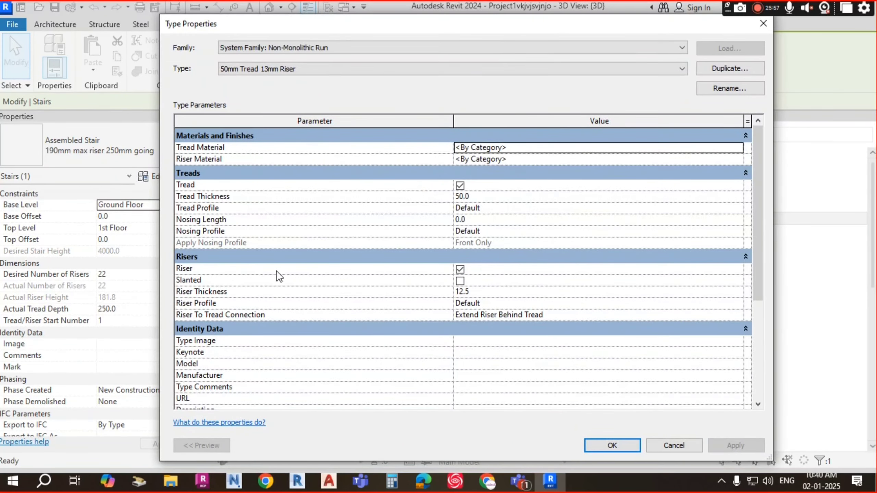
left_click(459, 270)
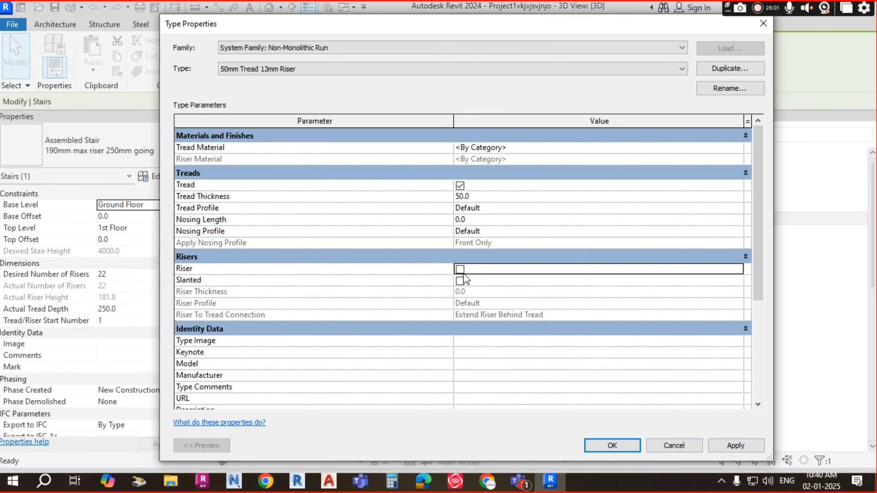
left_click(460, 186)
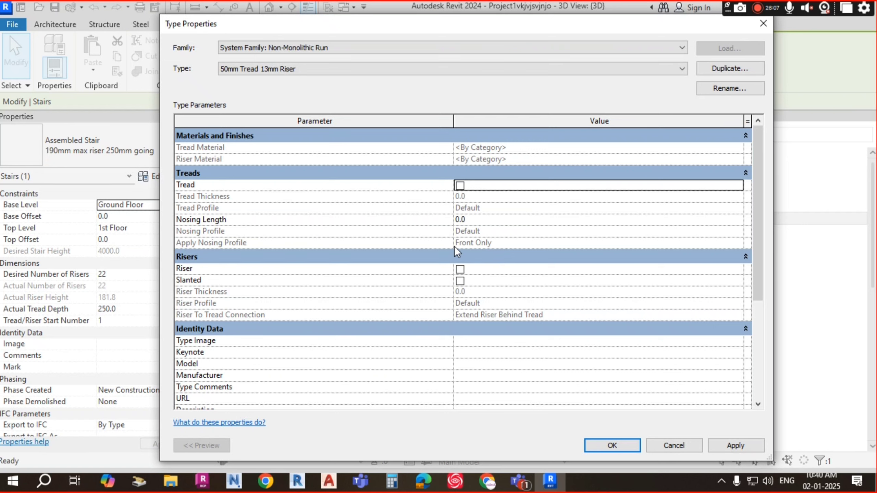
left_click(460, 270)
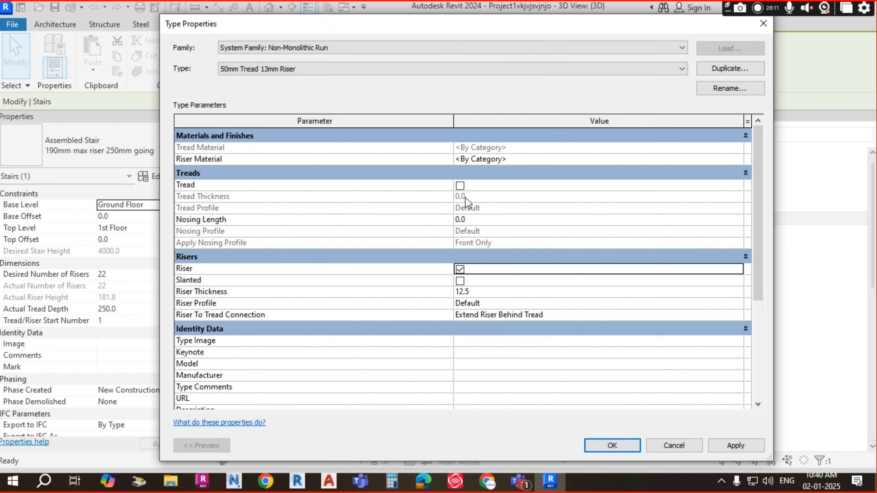
left_click(460, 269)
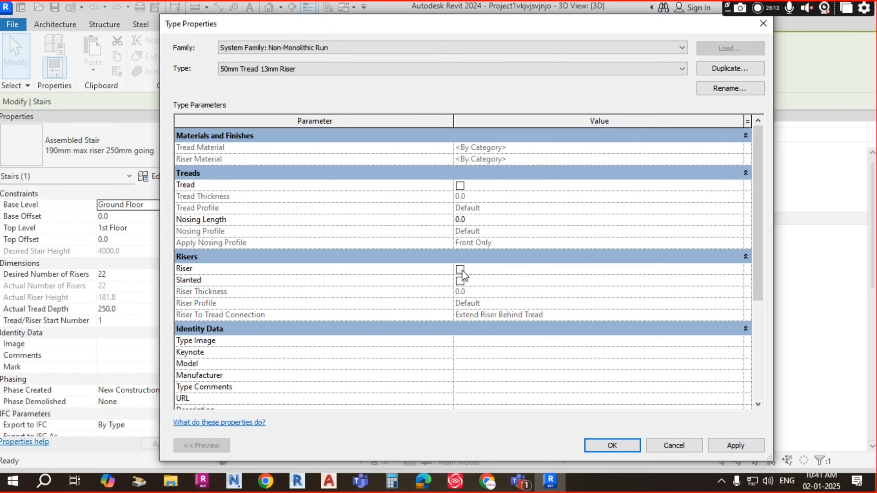
left_click(461, 186)
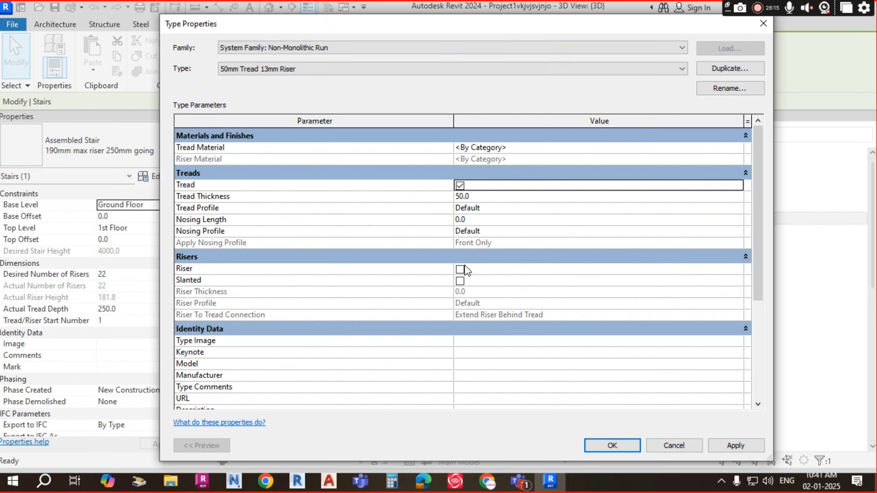
left_click(619, 448)
left_click(620, 445)
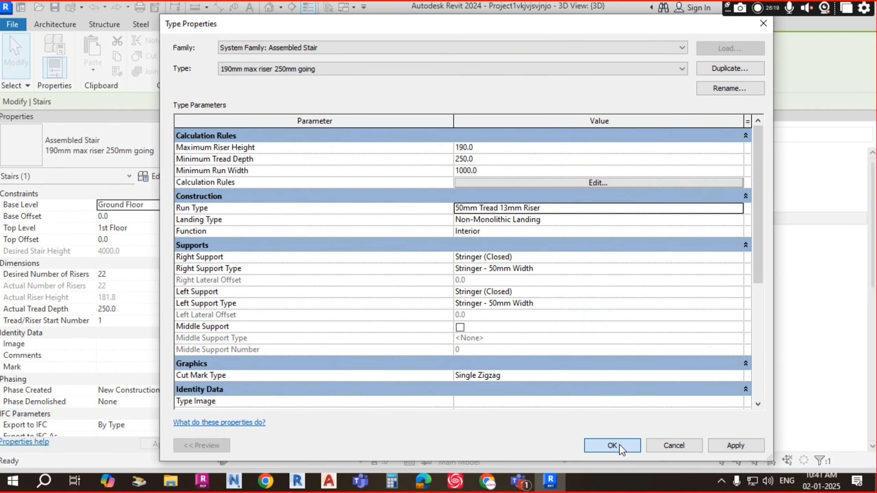
- Check the lower run's open treads beside the landing and straight flight, and orbit the stair to its other side
scroll(428, 244, "up", 5)
key("Escape")
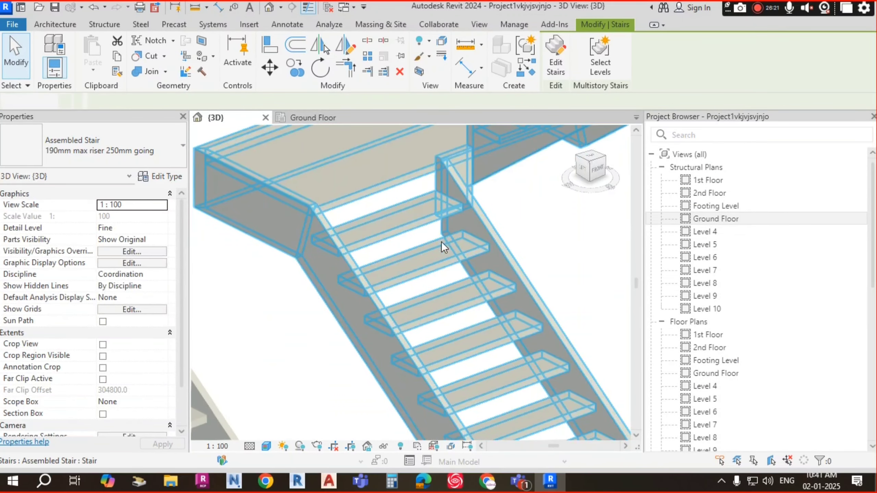
scroll(595, 272, "down", 3)
middle_click_drag(484, 250, 467, 272)
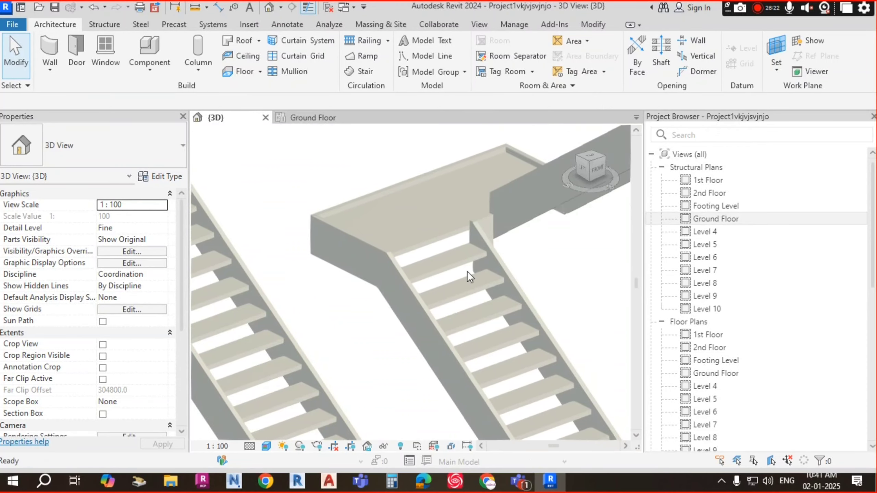
scroll(462, 264, "down", 1)
left_click(464, 266)
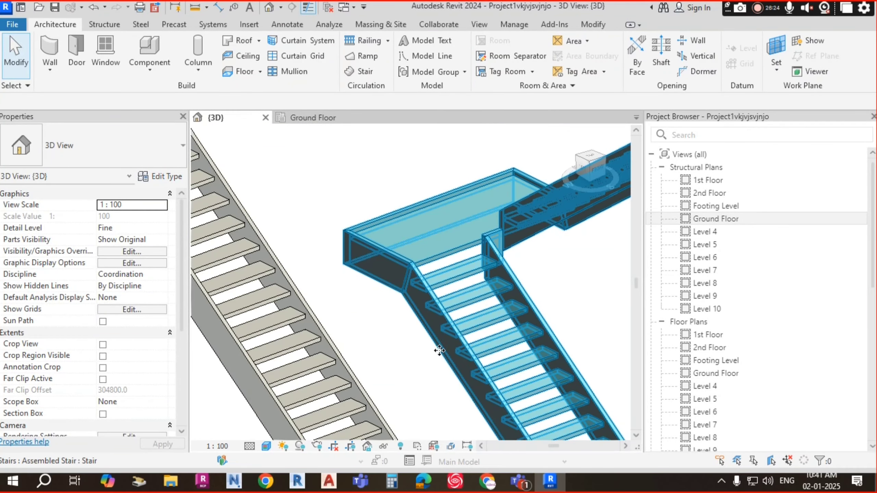
middle_click_drag(477, 345, 350, 245, "shift")
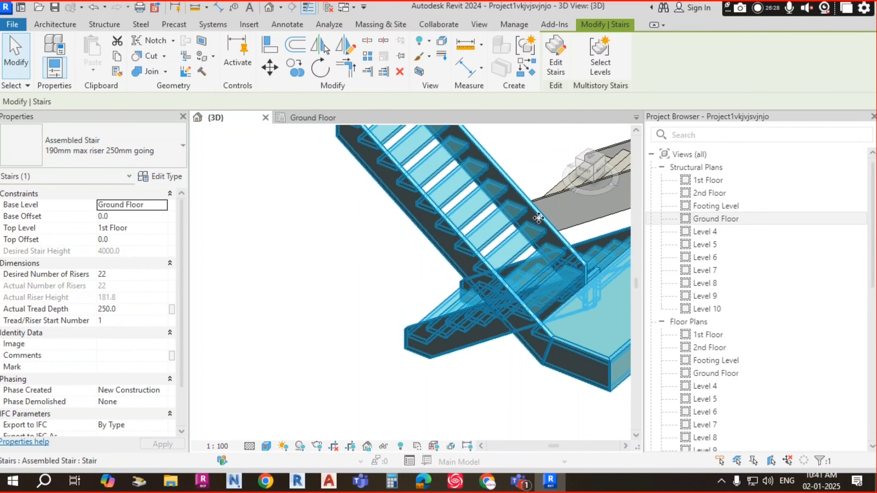
- Inspect the upper run's open treads, stringers and joint with the landing from several angles and up close
key("Escape")
scroll(508, 255, "up", 3)
scroll(307, 300, "down", 2)
middle_click_drag(304, 302, 278, 312)
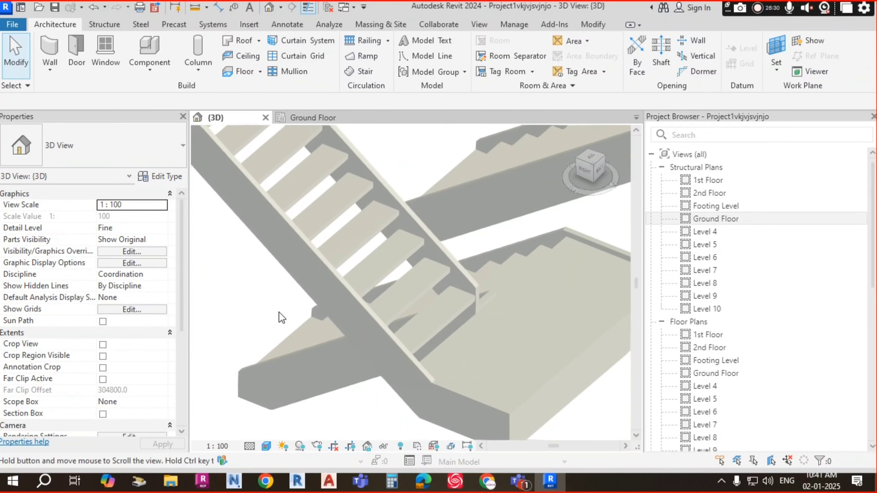
scroll(473, 314, "down", 4)
middle_click_drag(473, 314, 459, 380, "shift")
middle_click_drag(466, 312, 407, 428, "shift")
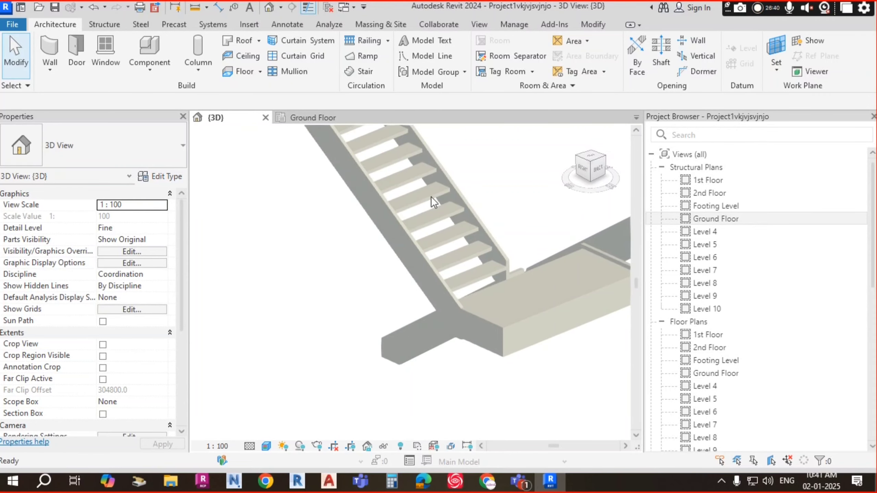
scroll(444, 208, "up", 6)
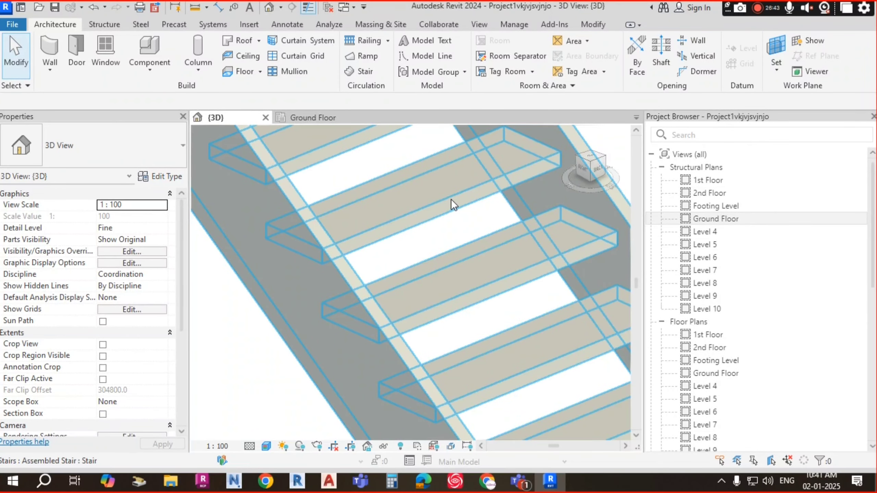
left_click(459, 239)
key("Escape")
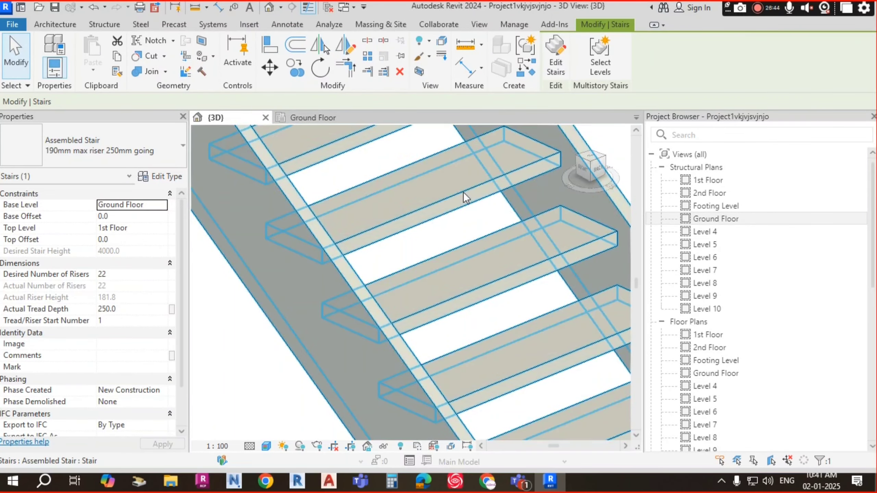
- Set the tread material of the U-shaped stair's 50mm Tread 13mm Riser run type to Wood Planks using a "wood" search, and accept the type changes
left_click(452, 198)
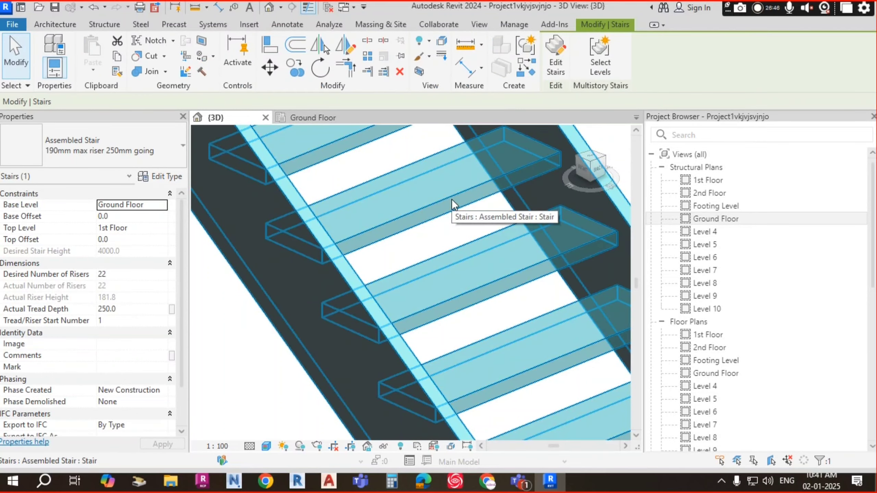
left_click(167, 177)
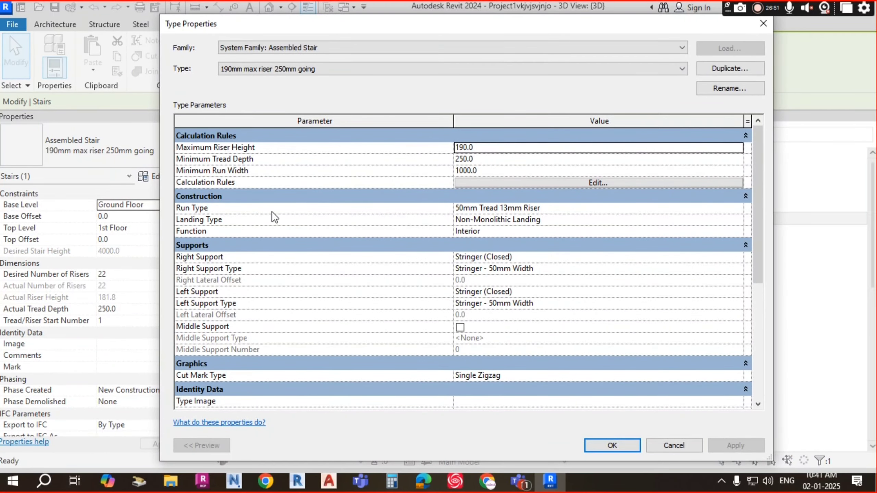
left_click(579, 209)
left_click(738, 208)
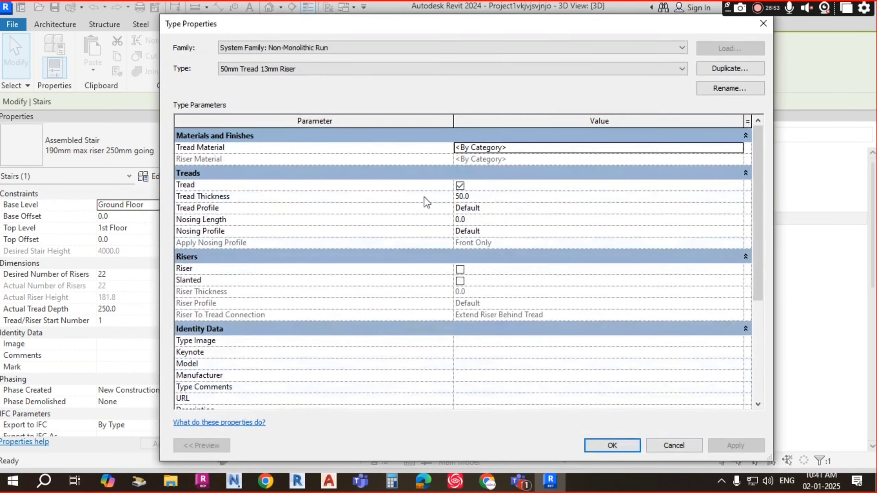
left_click(544, 150)
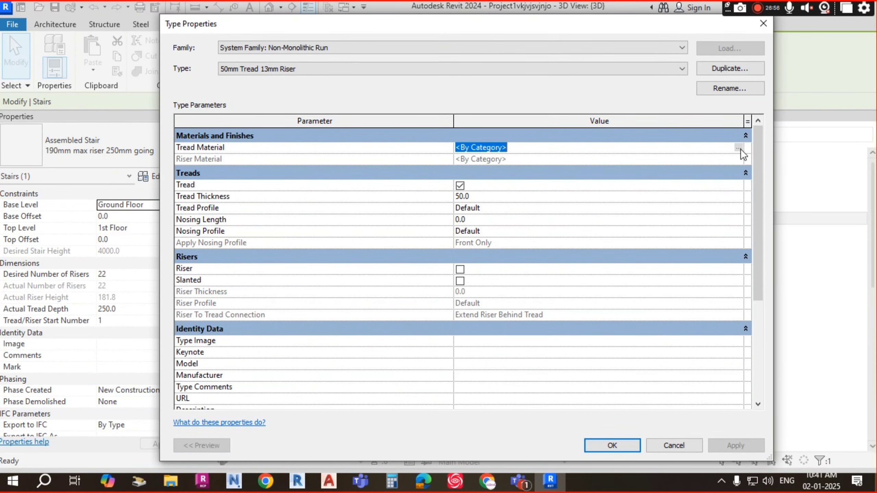
left_click(740, 149)
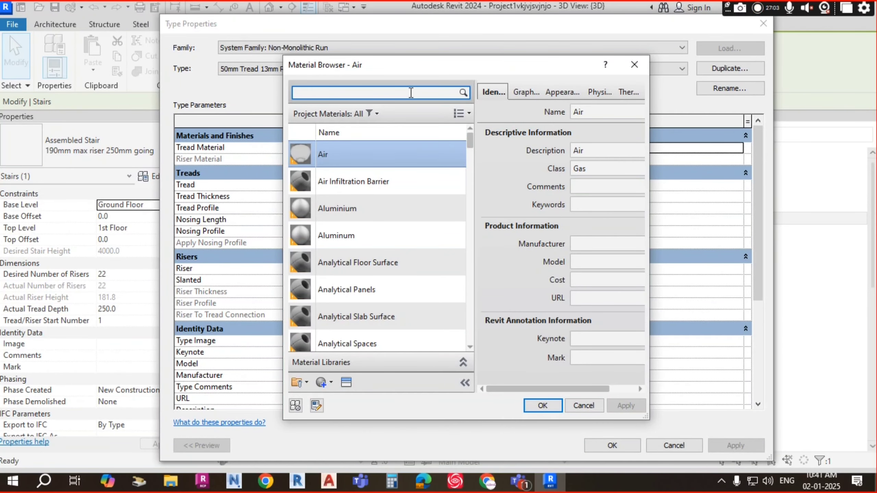
type("wood")
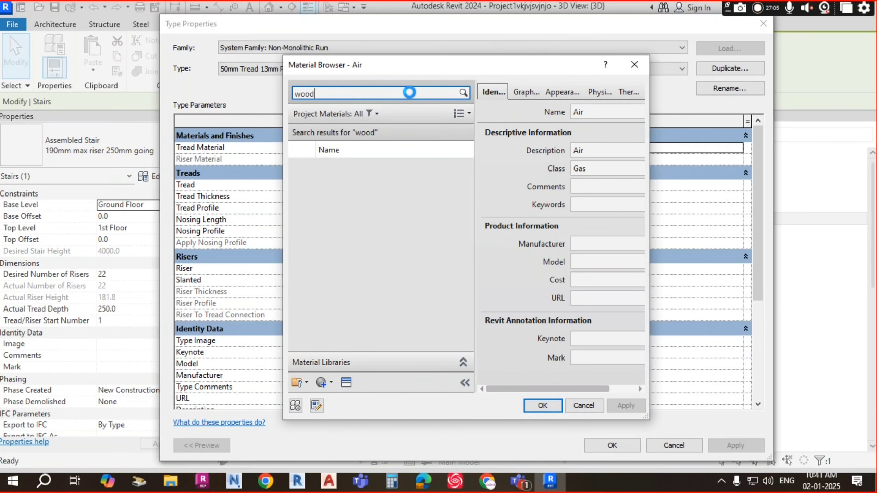
scroll(330, 224, "down", 1)
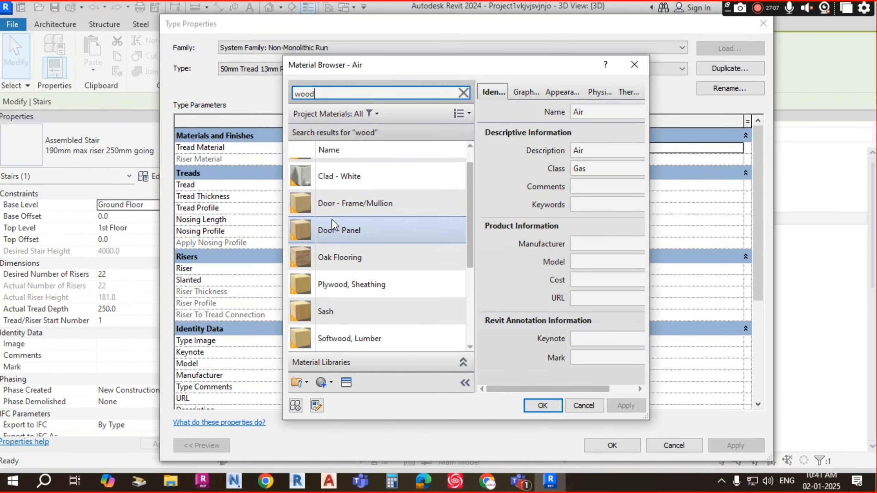
scroll(340, 301, "down", 5)
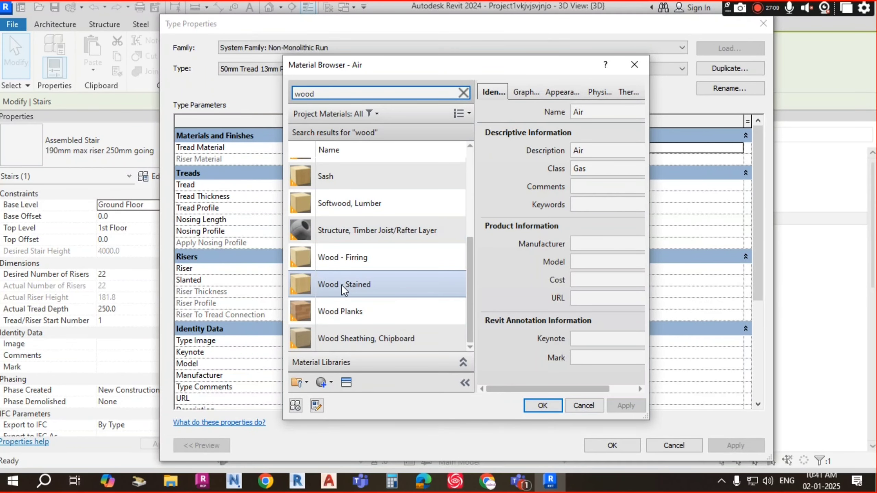
left_click(348, 311)
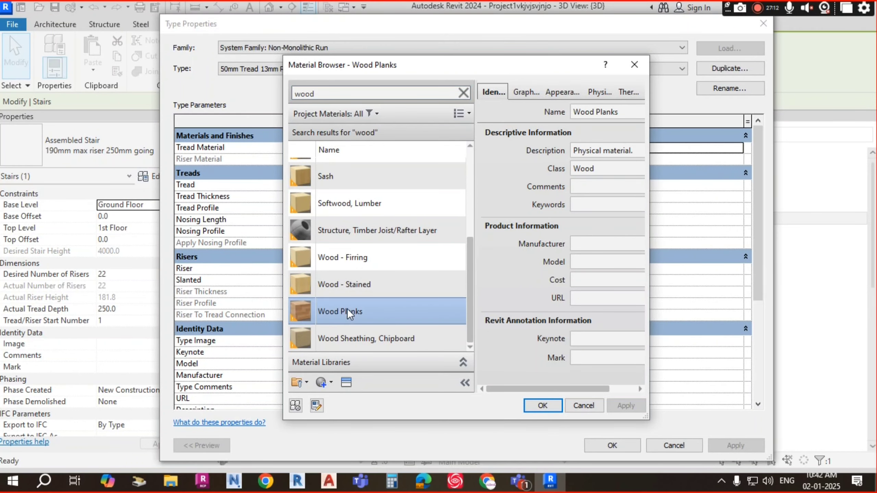
left_click(550, 405)
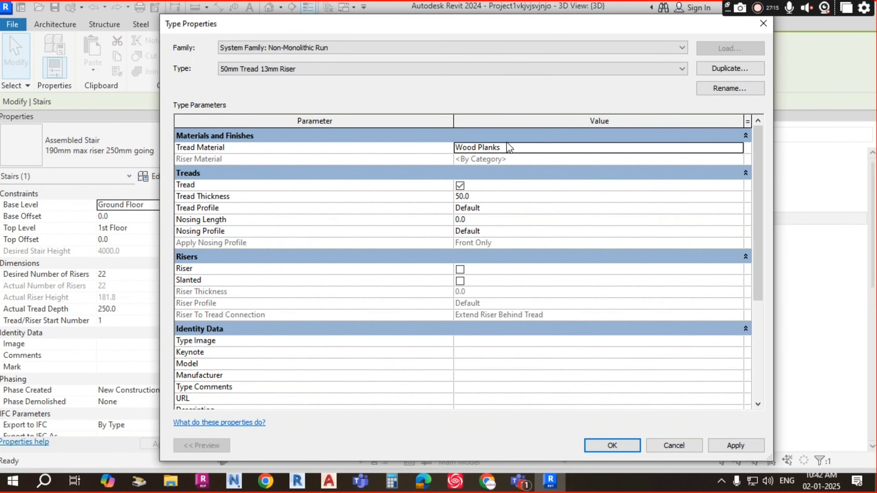
left_click(622, 446)
left_click(615, 444)
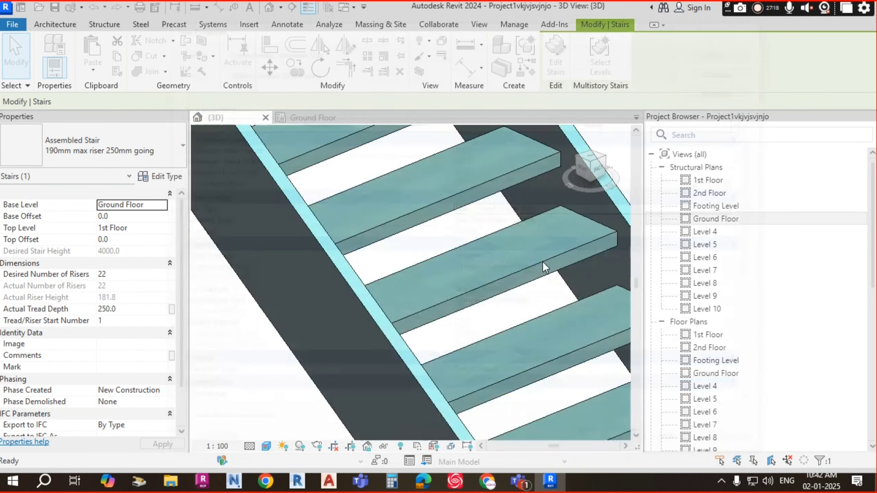
key("Escape")
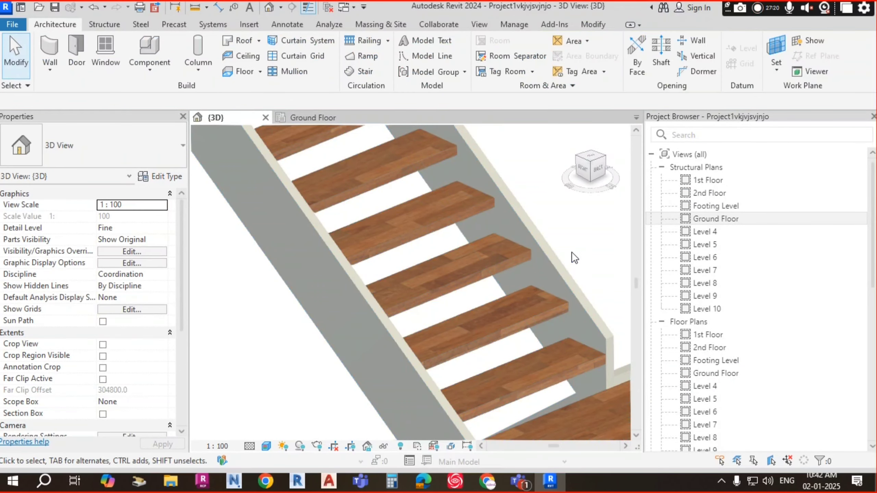
- Examine the wood plank treads of the U-shaped stair's upper run up close, from its top end down to the landing
scroll(588, 233, "up", 3)
scroll(356, 300, "up", 3)
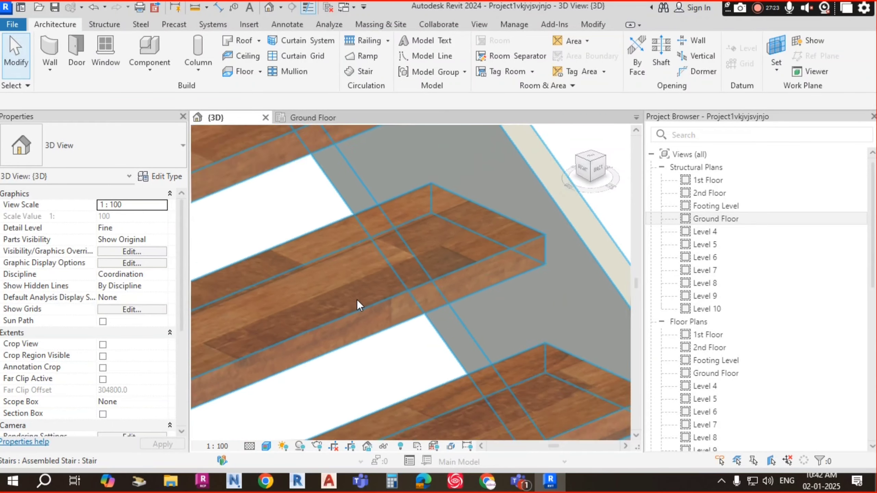
middle_click_drag(326, 334, 535, 312)
scroll(470, 295, "down", 4)
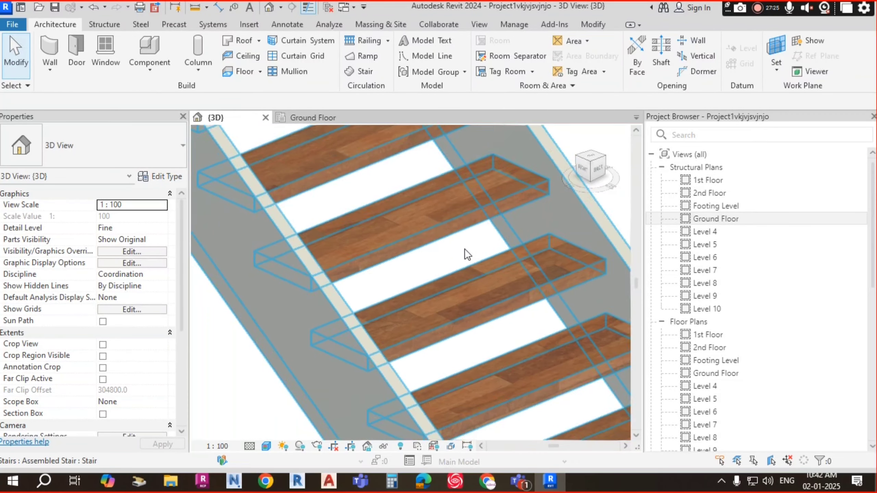
scroll(495, 238, "down", 5)
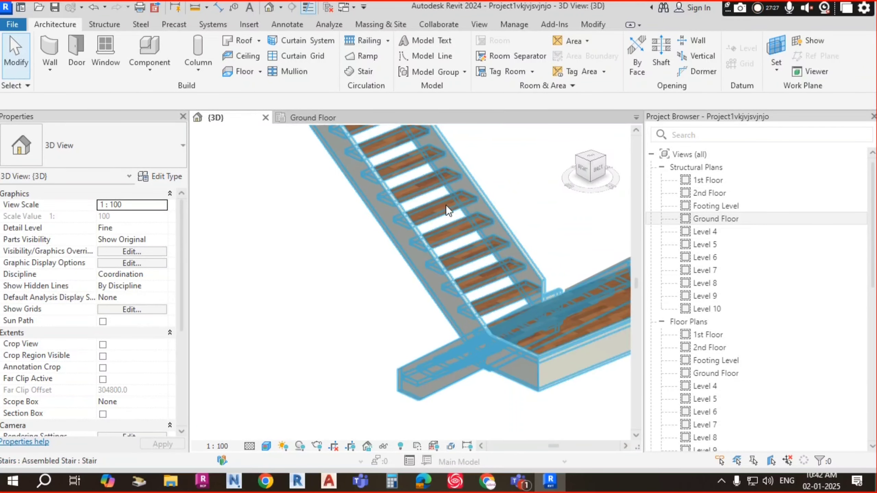
middle_click_drag(457, 241, 511, 372)
scroll(404, 226, "up", 3)
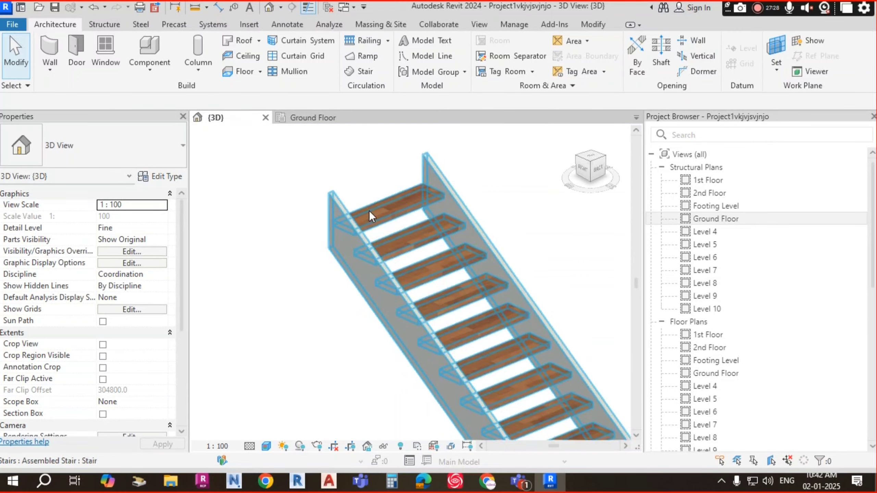
scroll(368, 210, "down", 4)
middle_click_drag(404, 291, 301, 244)
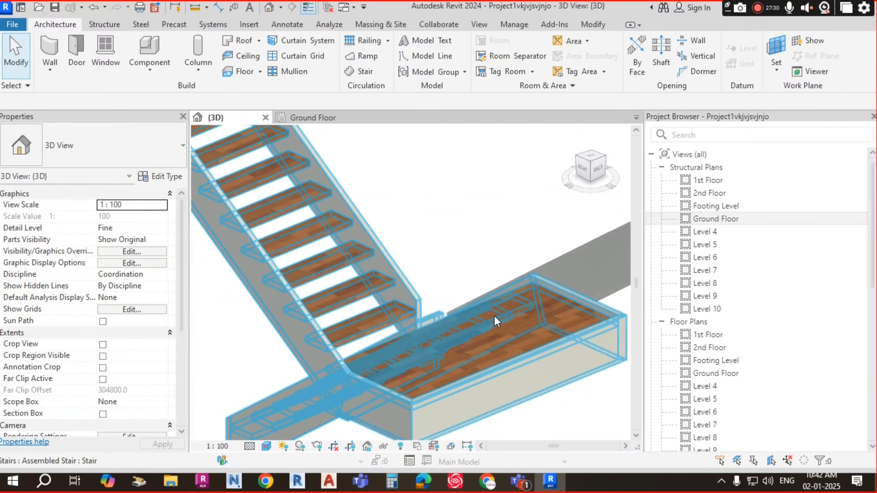
- Inspect the wood plank finish on the U-shaped stair's landing and both runs, and on the straight stair, from several angles
middle_click_drag(513, 381, 507, 251, "shift")
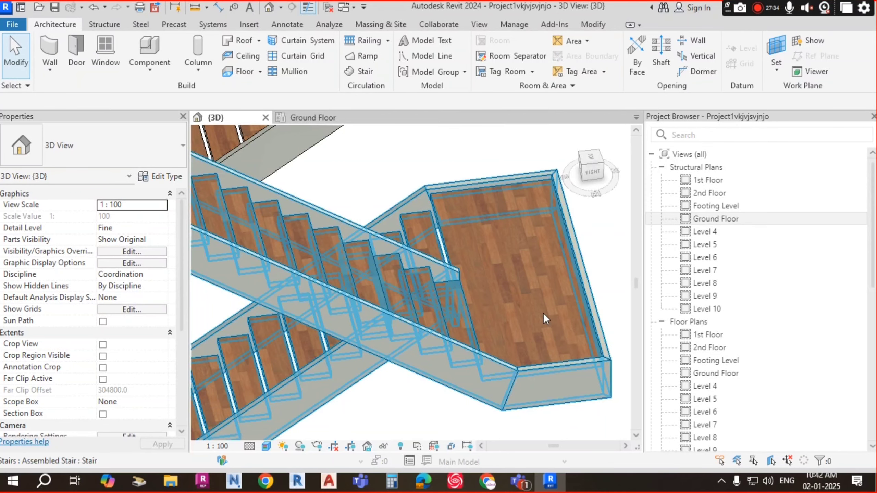
scroll(480, 370, "down", 3)
middle_click_drag(381, 412, 444, 218, "shift")
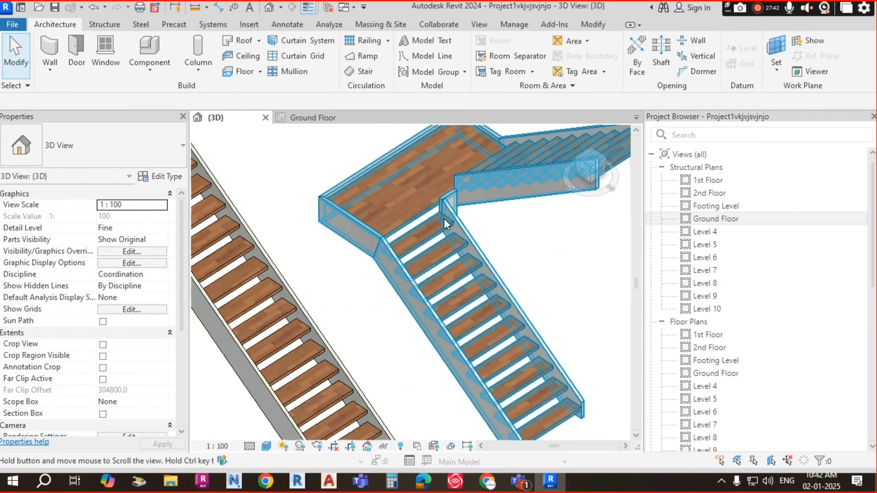
scroll(444, 218, "up", 5)
scroll(438, 194, "down", 3)
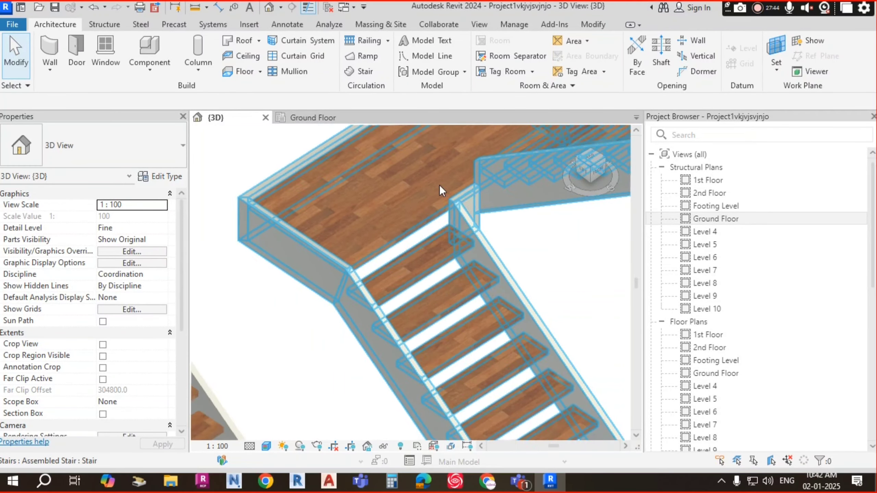
middle_click_drag(423, 202, 409, 241)
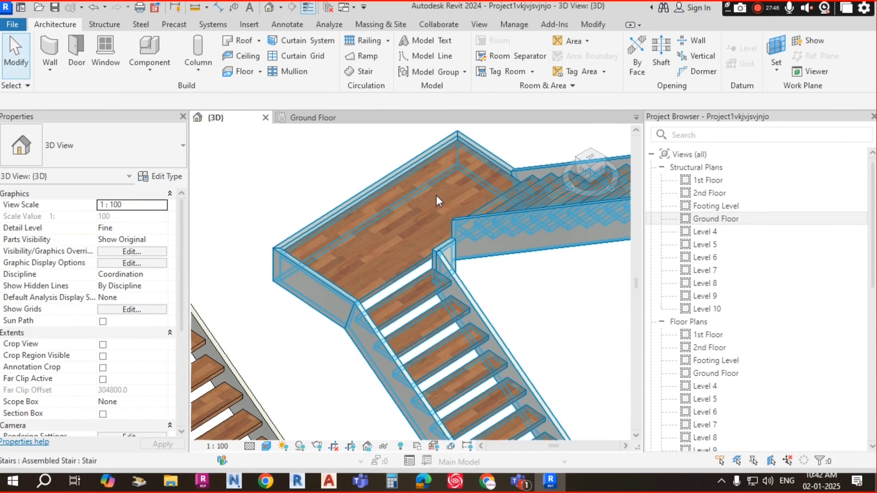
scroll(528, 203, "down", 3)
middle_click_drag(586, 212, 498, 230)
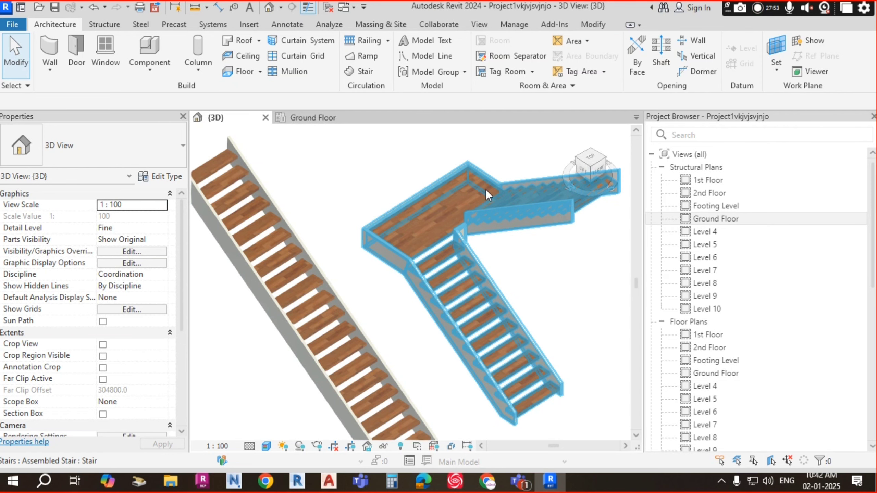
middle_click_drag(566, 227, 523, 244)
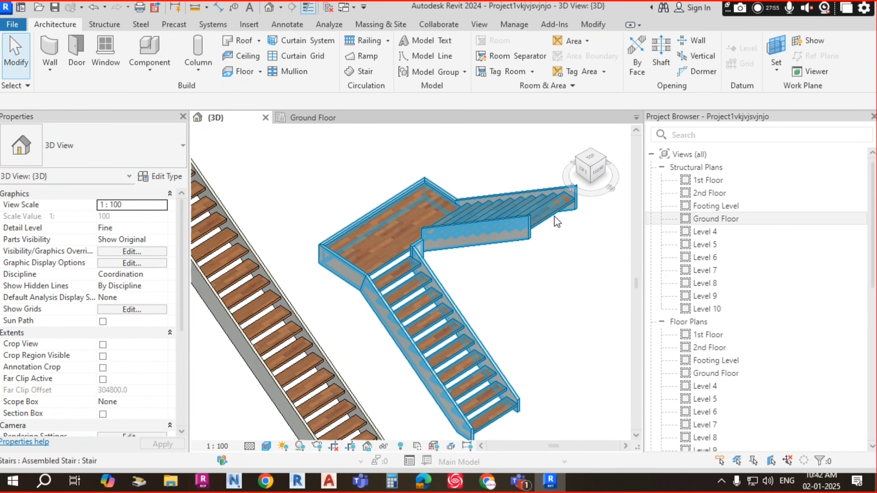
middle_click_drag(552, 316, 396, 244, "shift")
scroll(427, 215, "up", 5)
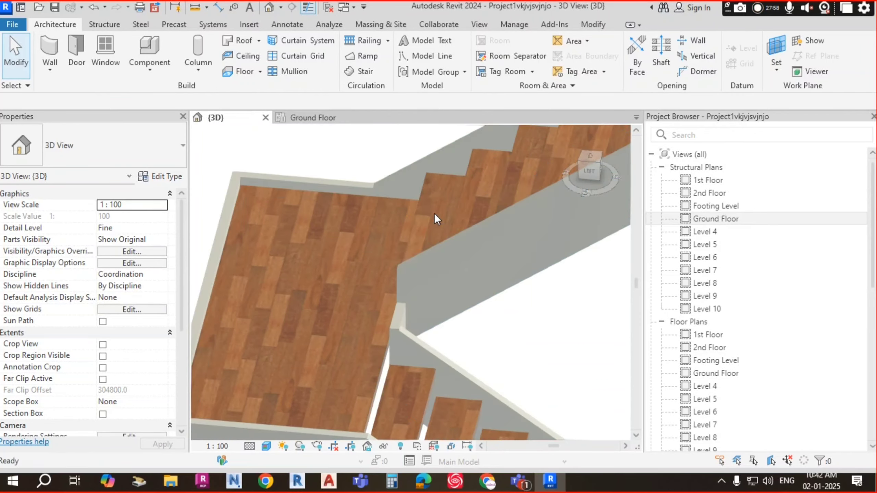
- Turn on the risers in the U-shaped stair's 50mm Tread 13mm Riser run type and accept the type changes
left_click(423, 210)
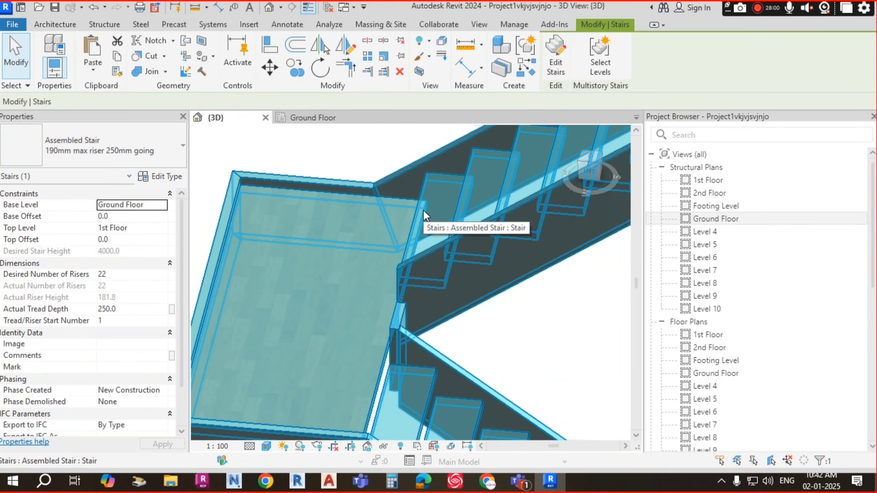
left_click(164, 177)
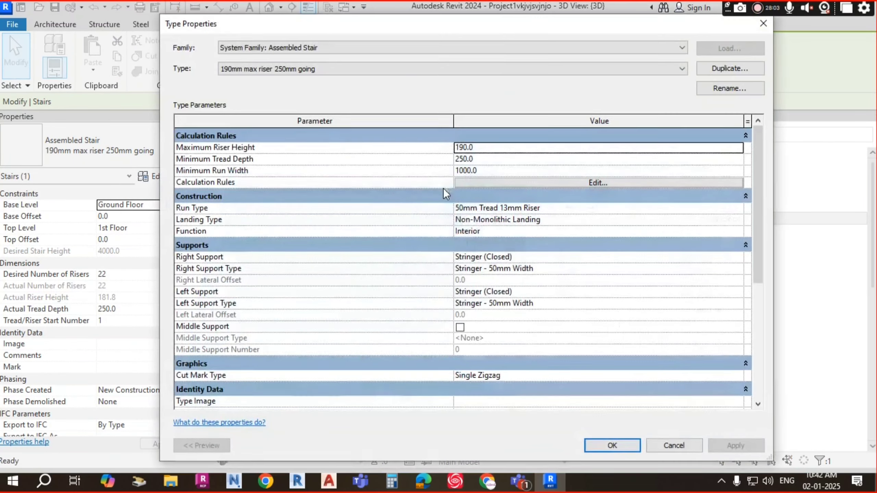
left_click(614, 208)
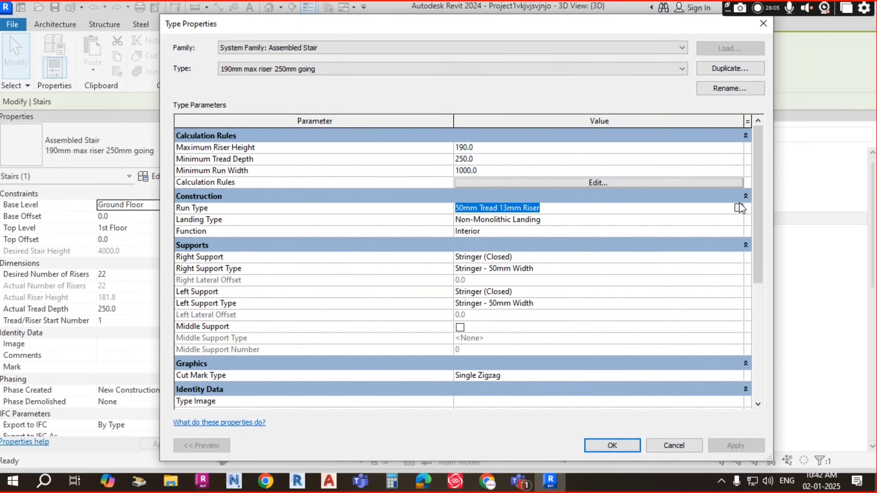
left_click(740, 208)
left_click(463, 272)
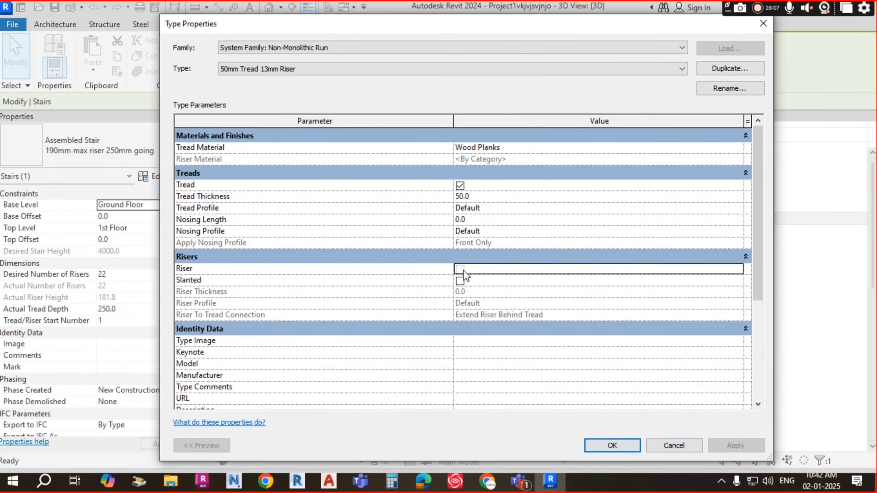
left_click(461, 269)
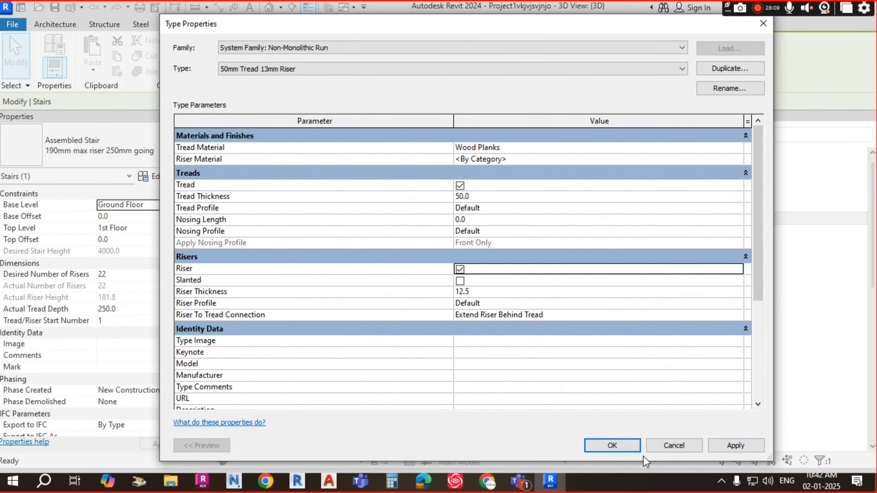
left_click(631, 444)
left_click(612, 445)
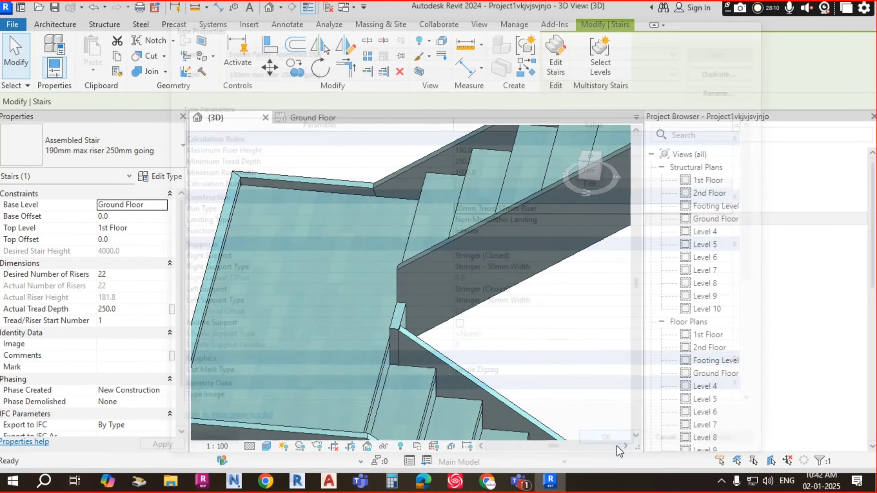
- Check the risers between the wood treads on both stairs, and up close where the lower run meets the landing
scroll(492, 290, "down", 3)
left_click(523, 310)
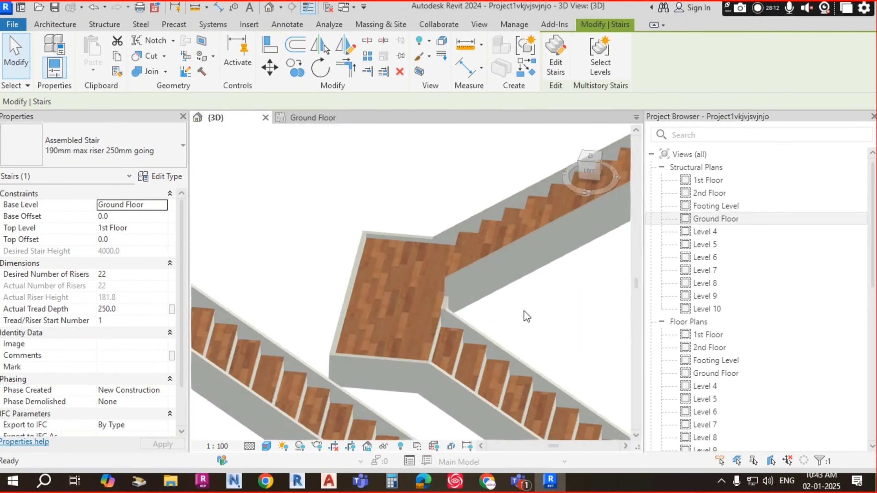
scroll(532, 314, "down", 3)
middle_click_drag(582, 339, 495, 321, "shift")
scroll(495, 320, "up", 5)
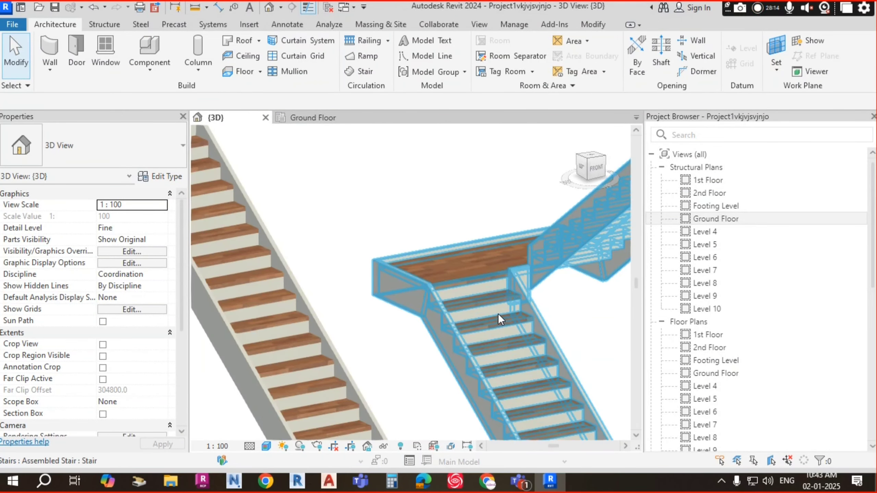
scroll(495, 273, "up", 3)
scroll(493, 238, "up", 2)
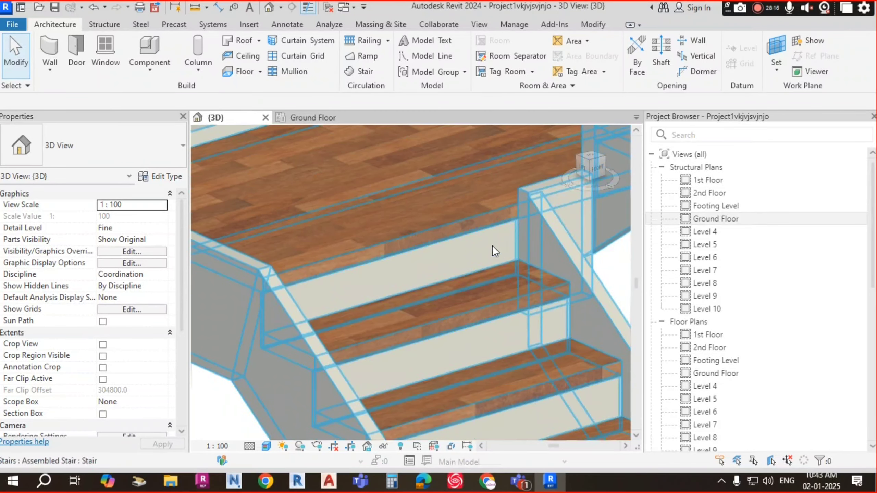
- Set the riser material of the U-shaped stair's 50mm Tread 13mm Riser run type to Wood Planks and accept the type changes
left_click(502, 269)
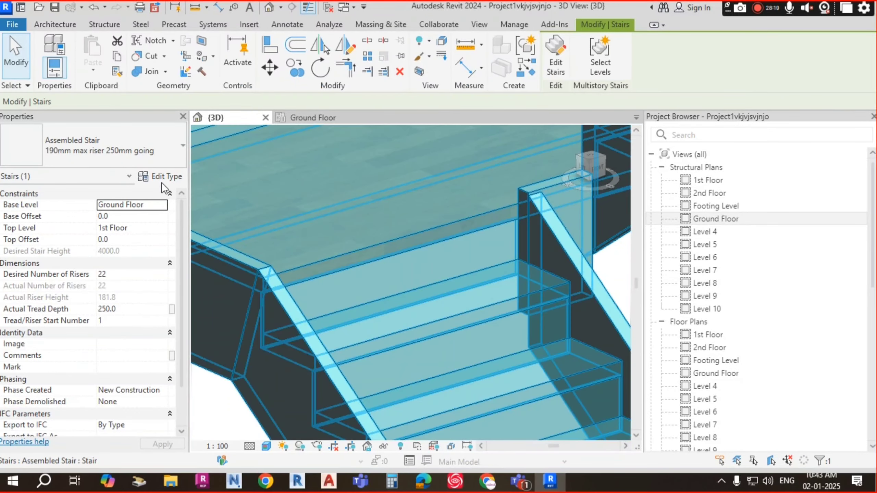
left_click(159, 177)
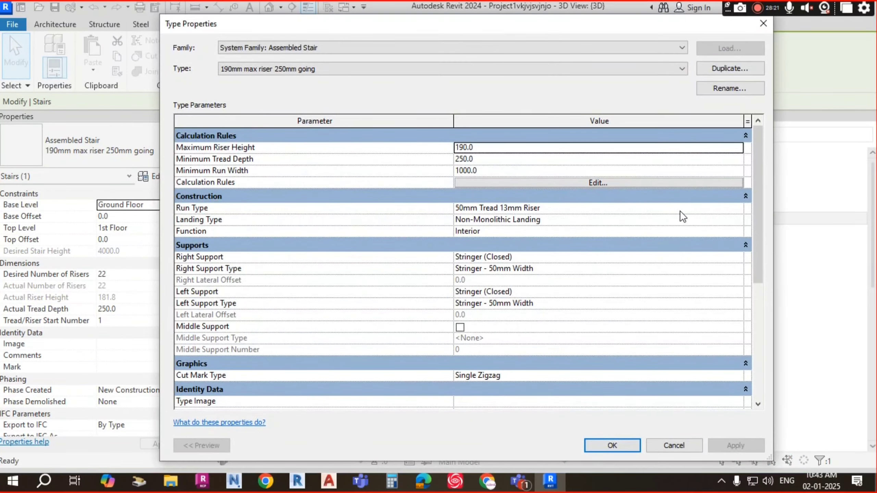
left_click(739, 207)
left_click(740, 207)
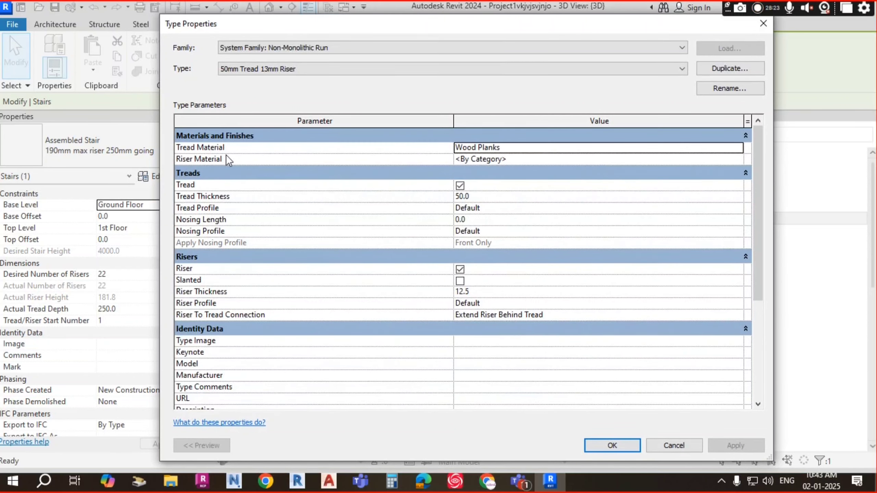
left_click(498, 162)
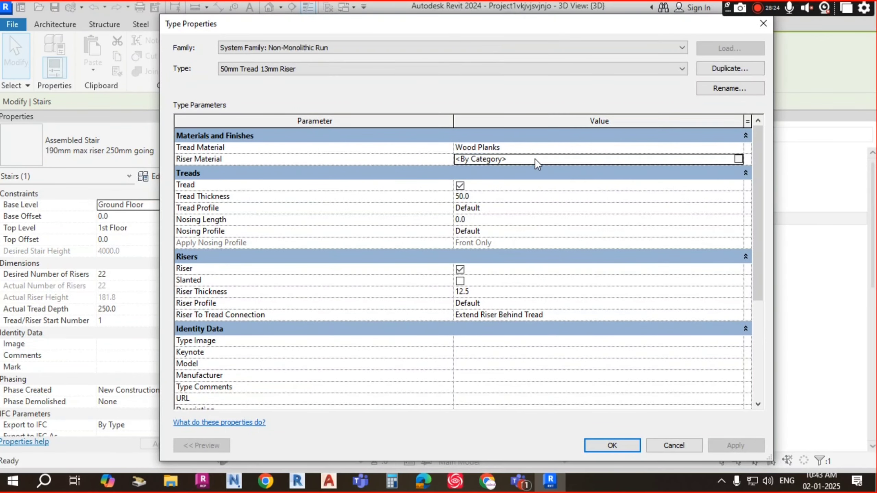
left_click(738, 160)
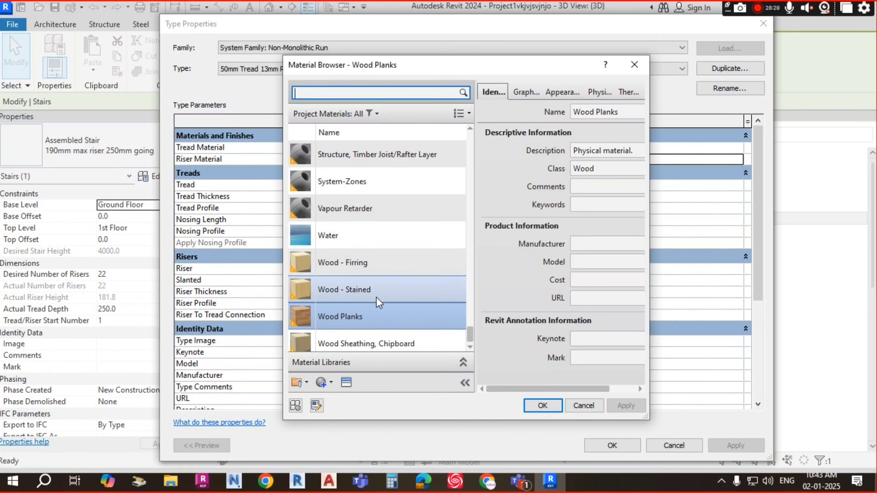
scroll(376, 296, "down", 1)
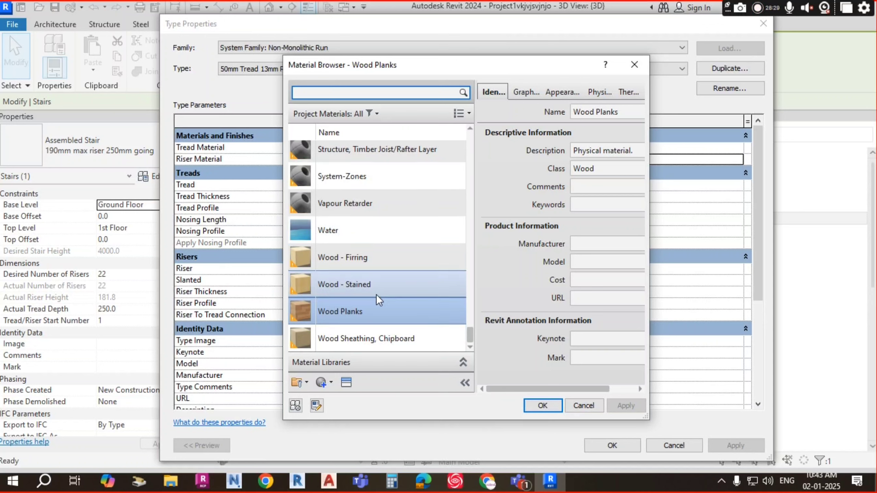
left_click(370, 259)
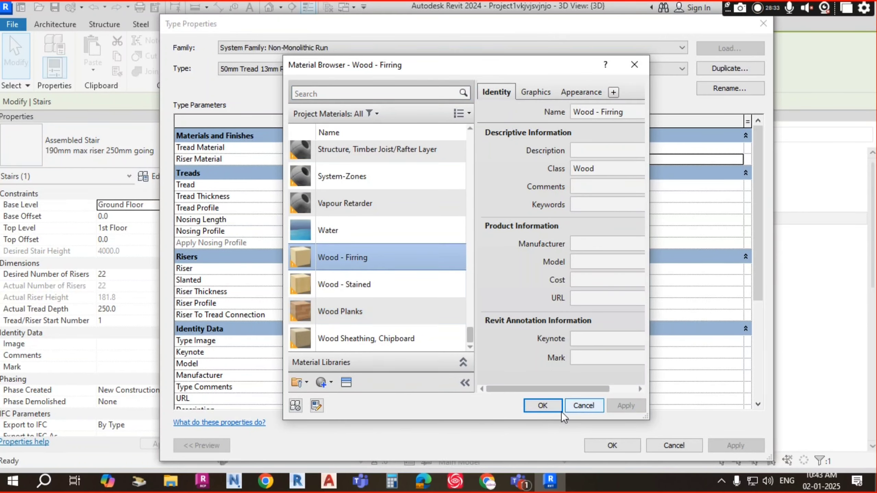
left_click(331, 312)
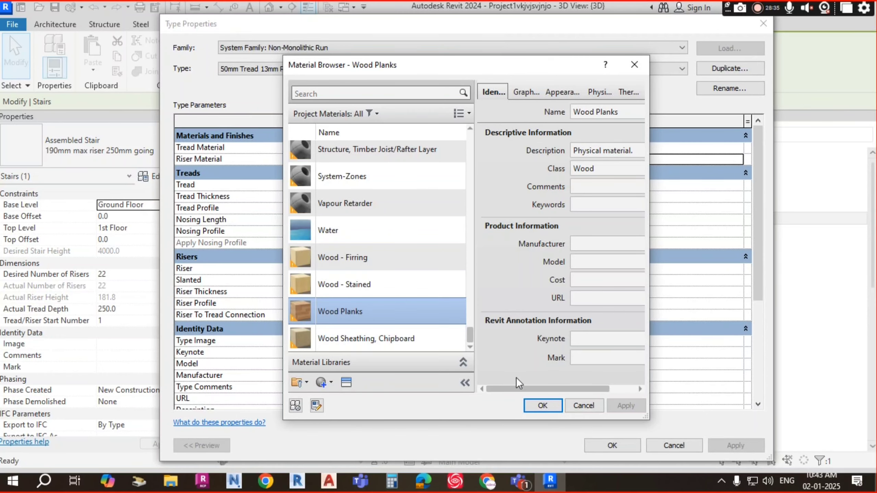
left_click(546, 404)
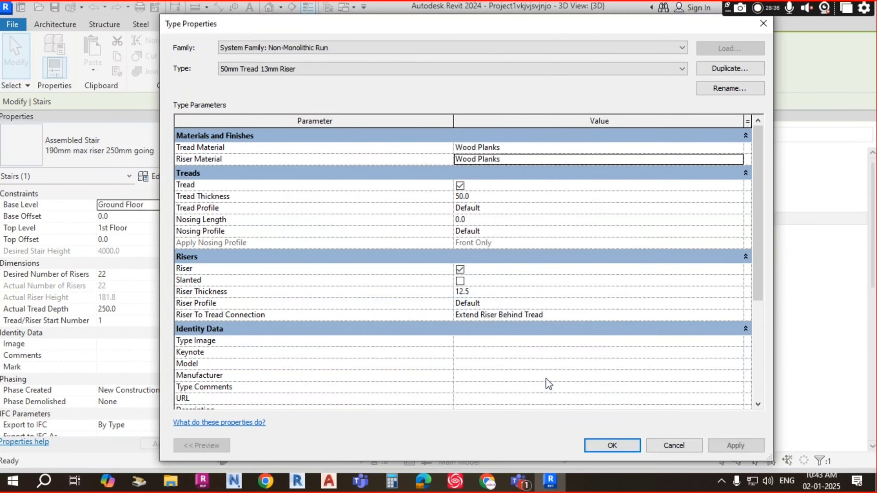
left_click(622, 445)
left_click(611, 444)
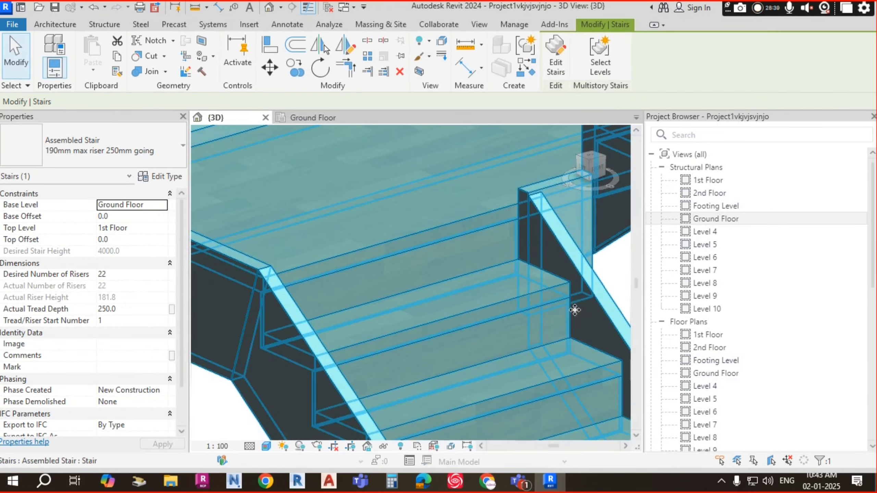
- Inspect the wood plank risers and treads on the U-shaped stair's lower run up close
scroll(463, 230, "down", 7)
left_click(570, 310)
middle_click_drag(570, 310, 517, 310, "shift")
scroll(460, 260, "up", 8)
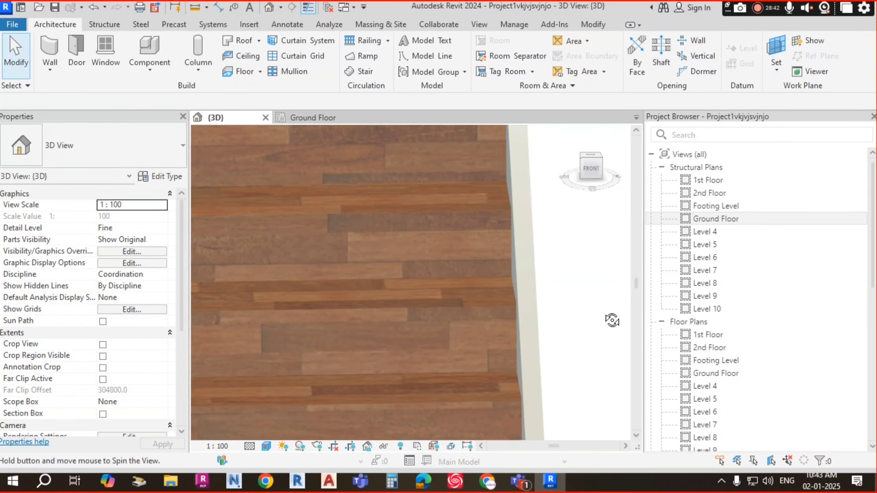
middle_click_drag(612, 320, 465, 280, "shift")
scroll(464, 280, "down", 5)
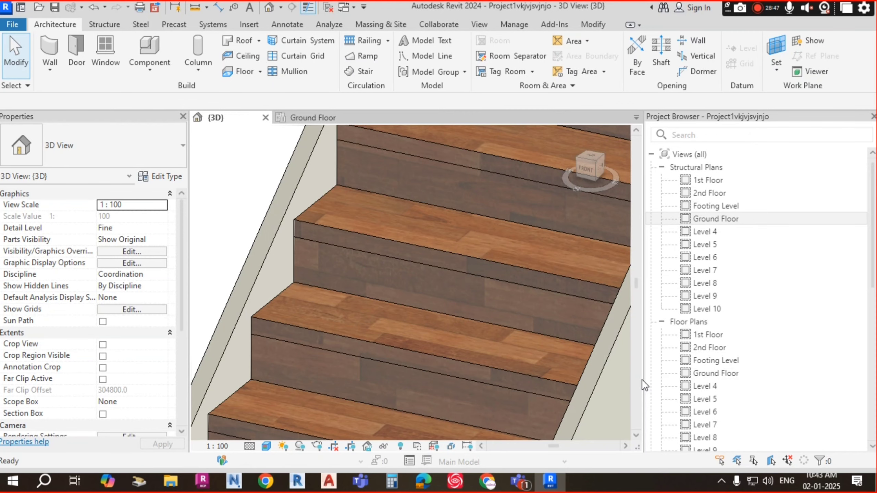
scroll(406, 219, "down", 5)
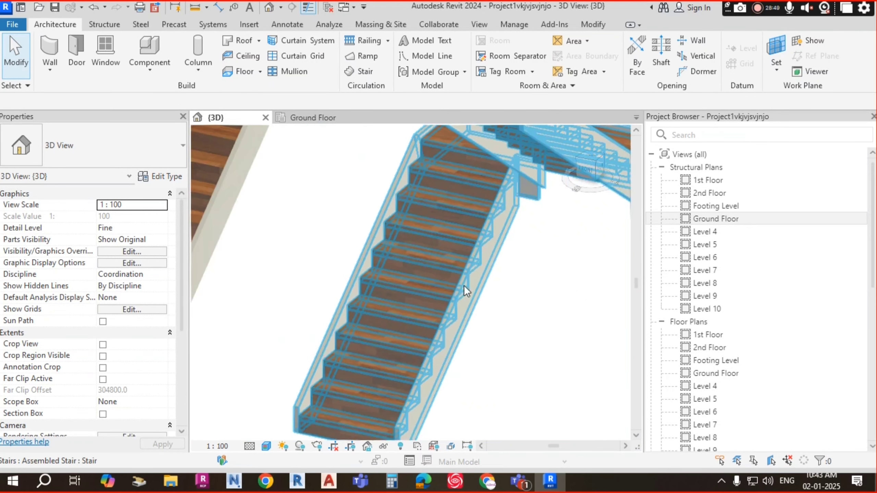
- Check the wood plank finish on the straight and U-shaped stairs together from several angles
middle_click_drag(544, 307, 422, 261, "shift")
middle_click_drag(511, 258, 510, 274)
scroll(510, 275, "down", 3)
scroll(525, 259, "up", 2)
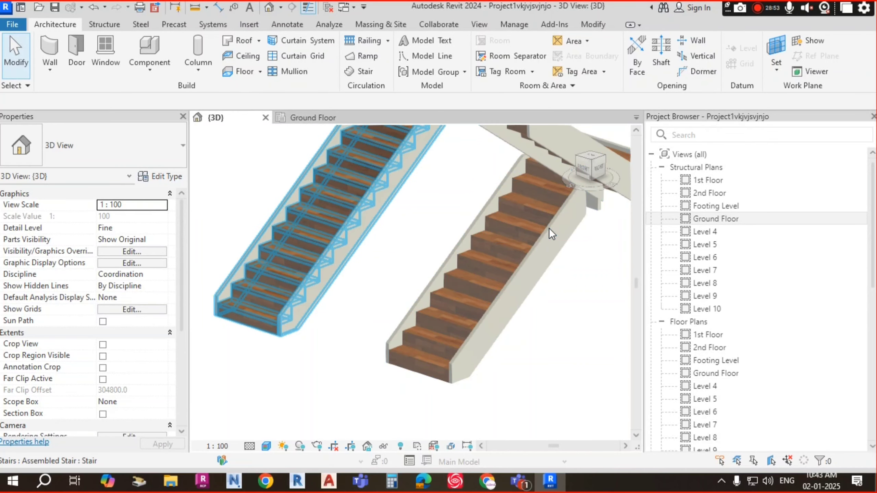
middle_click_drag(555, 219, 492, 259, "shift")
middle_click_drag(466, 332, 434, 286, "shift")
left_click(433, 281)
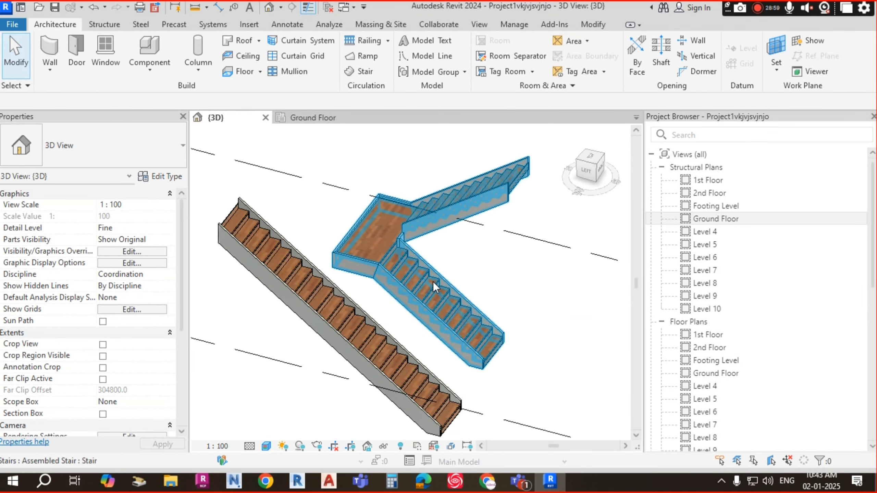
left_click(427, 283)
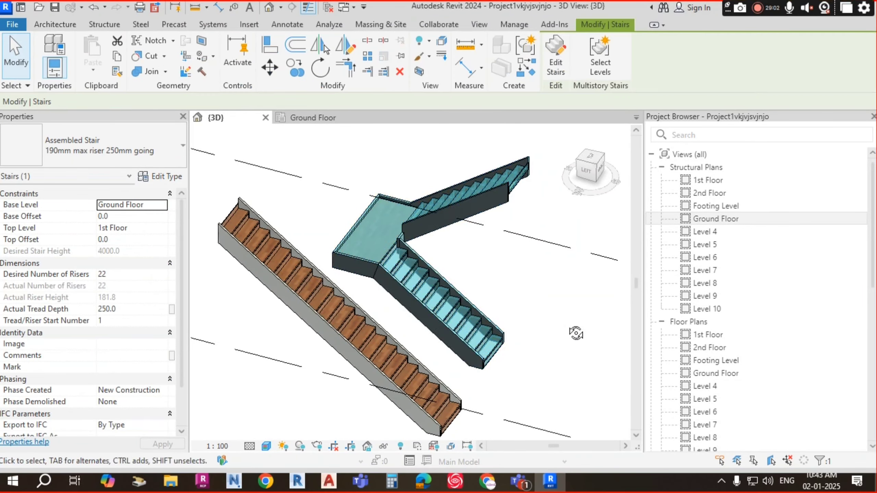
middle_click_drag(466, 333, 483, 290, "shift")
key("Escape")
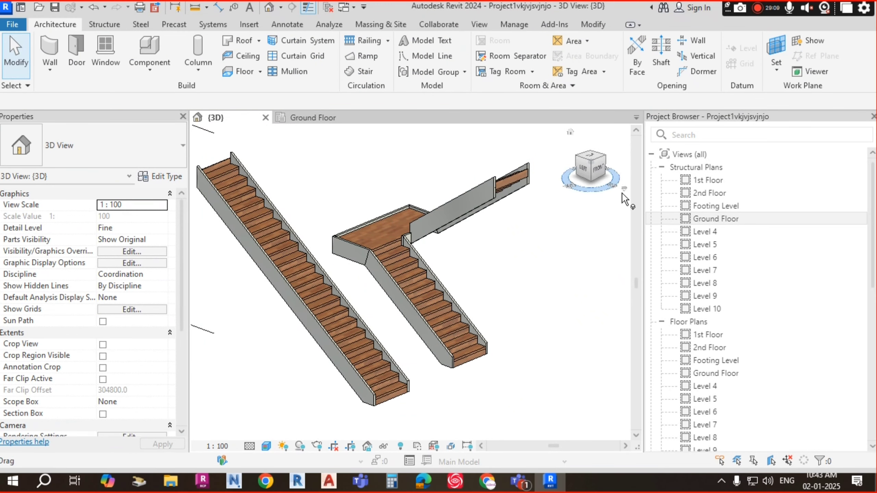
- Start a new stair in the Ground Floor structural plan using the Cast-In-Place Monolithic Stair type
left_click(712, 218)
double_click(711, 218)
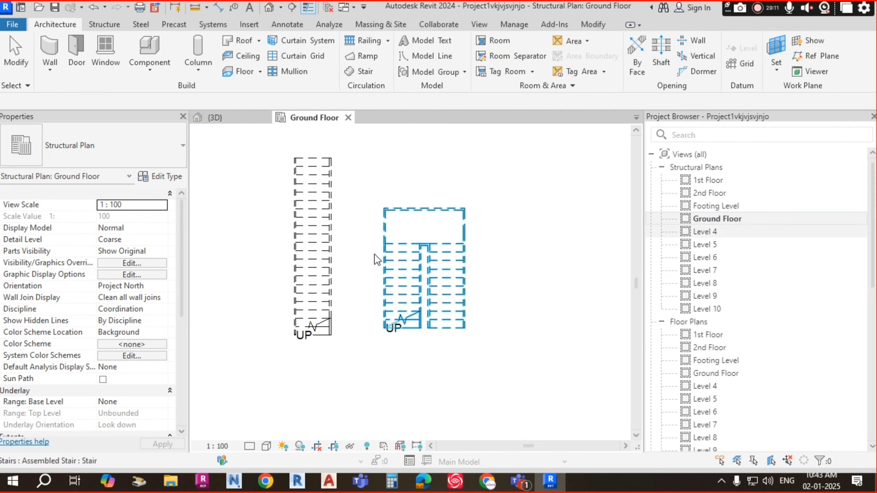
scroll(374, 254, "down", 3)
scroll(466, 294, "up", 2)
middle_click_drag(458, 301, 475, 321)
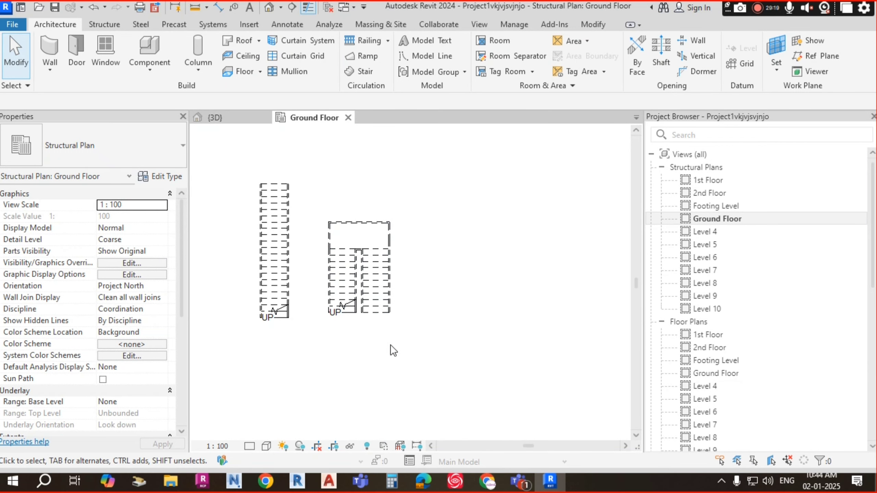
left_click(370, 71)
left_click(122, 138)
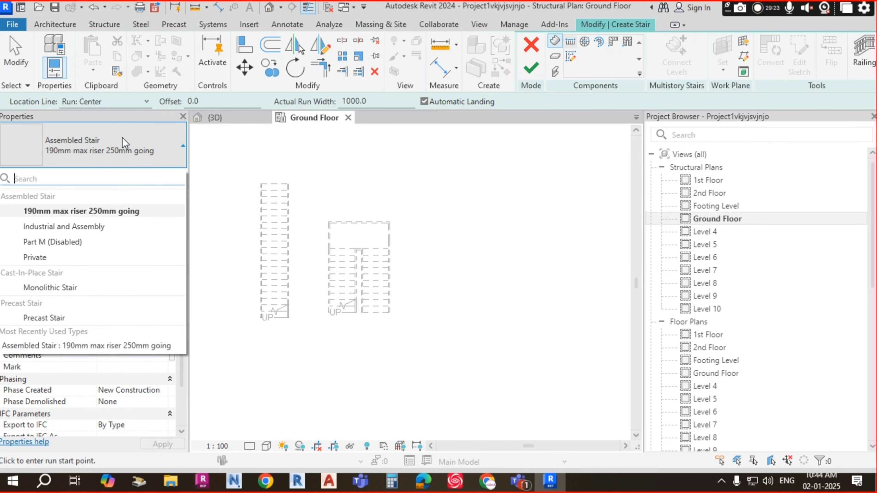
left_click(55, 287)
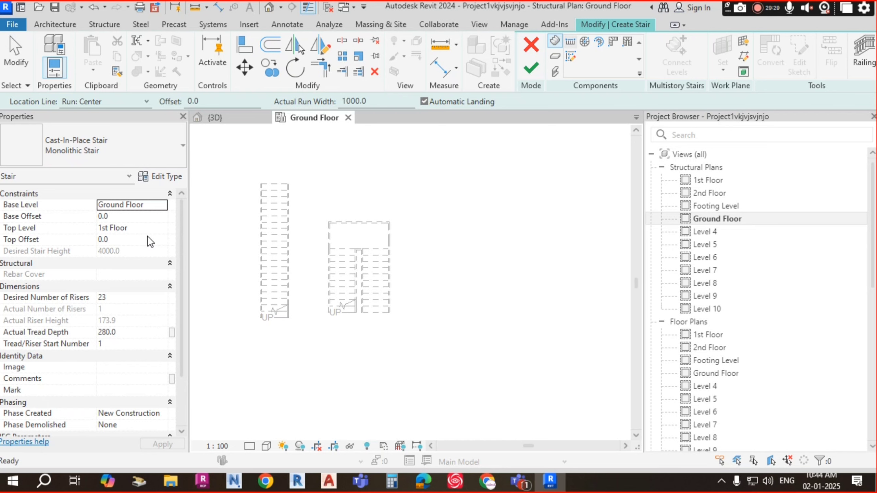
- Check the maximum riser height in the Monolithic Stair's type properties against its desired number of risers
left_click(117, 298)
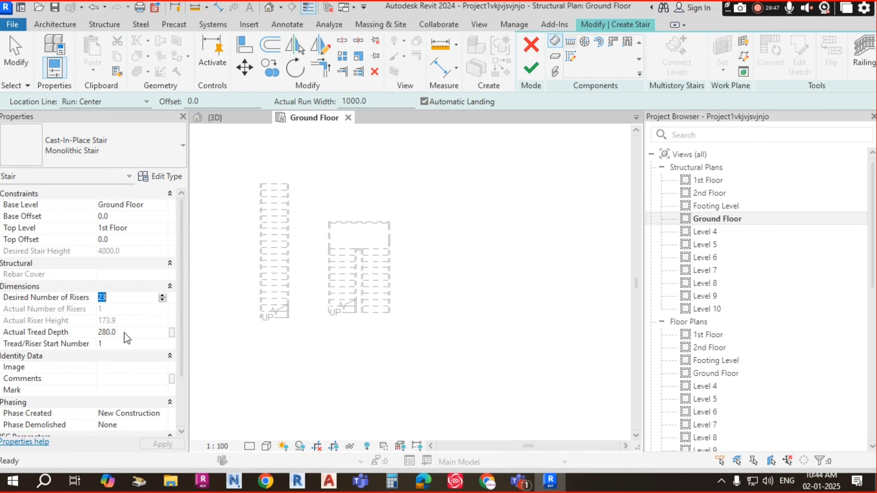
left_click(166, 177)
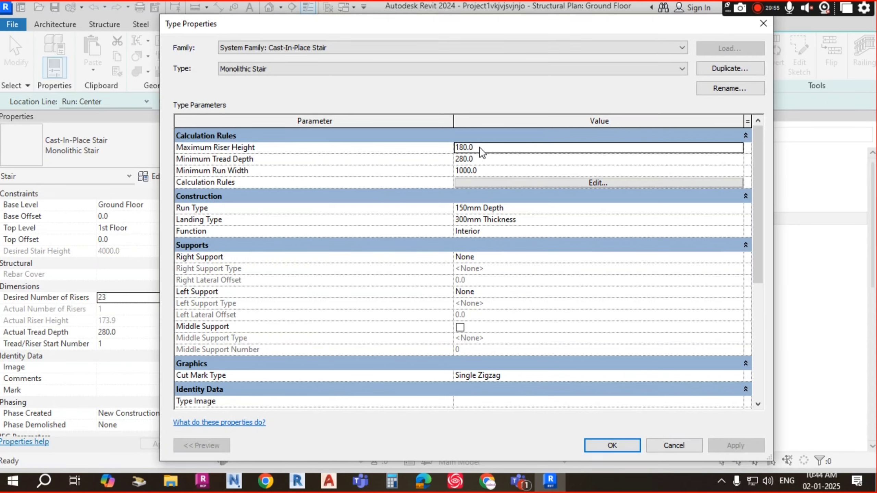
left_click(499, 149)
left_click_drag(499, 149, 438, 151)
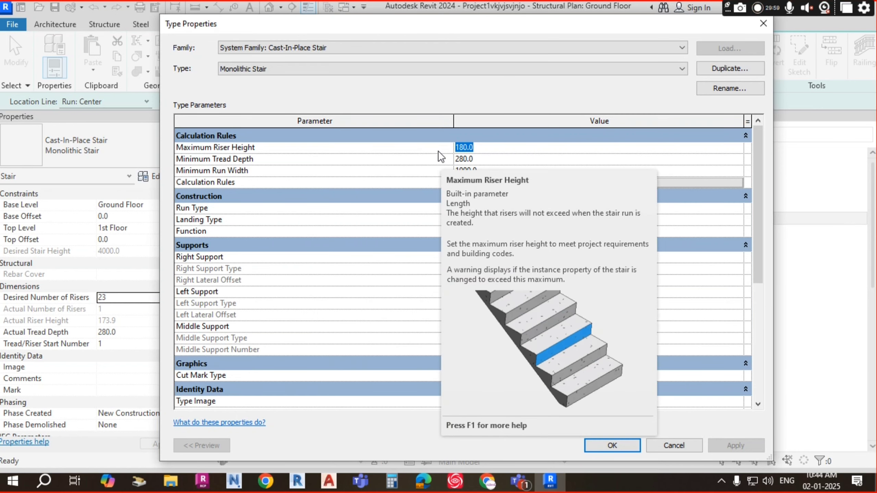
left_click(479, 179)
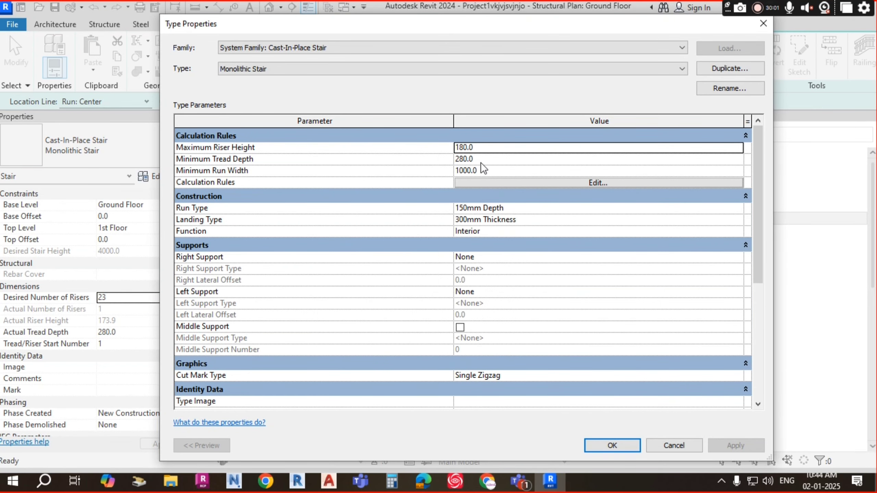
key("Escape")
- Set the new monolithic stair's desired number of risers to 22 and its actual tread depth to 250 mm
left_click(135, 299)
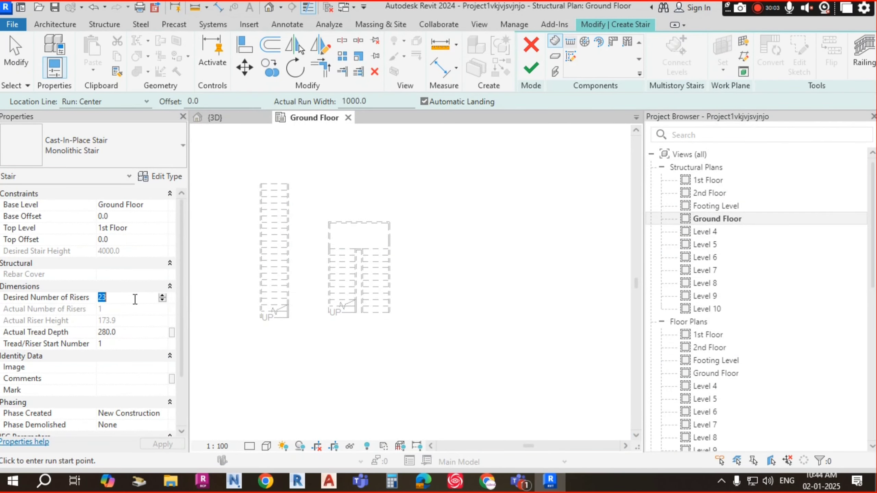
type("2")
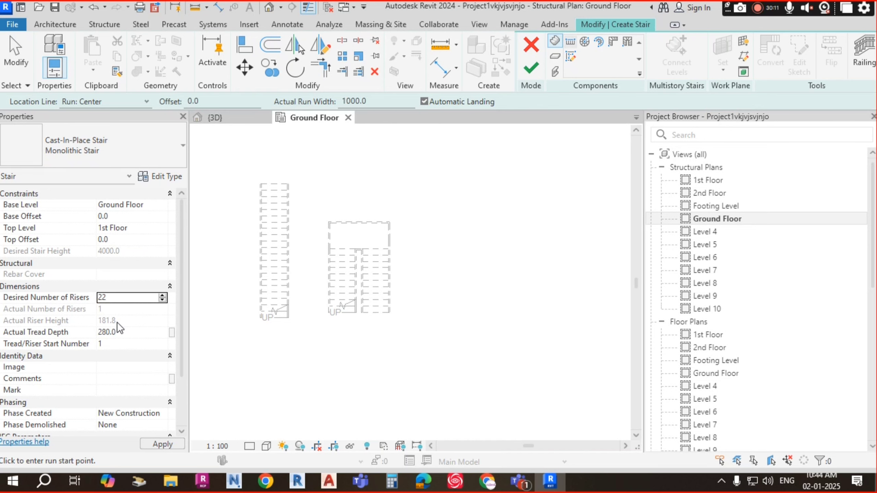
left_click(108, 332)
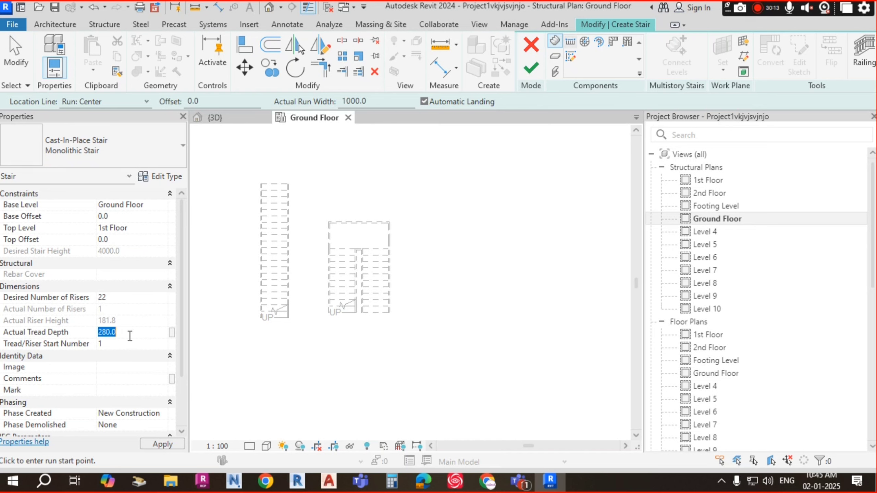
double_click(108, 332)
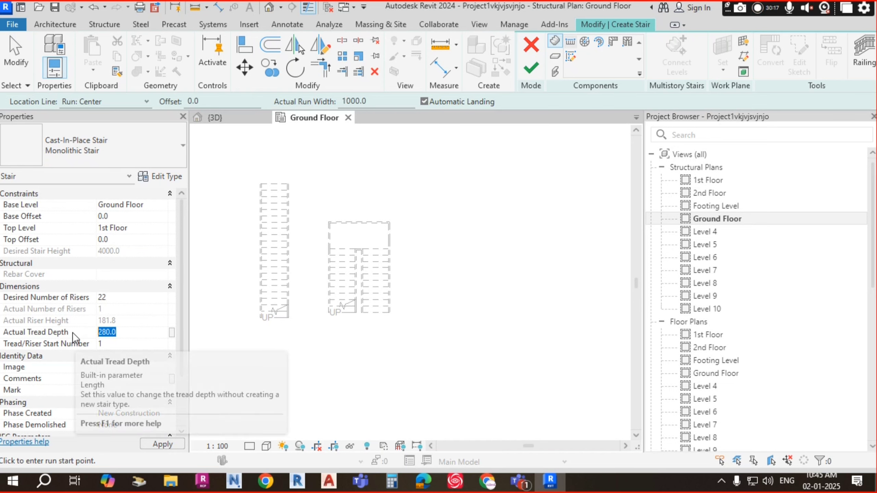
left_click(137, 334)
left_click_drag(134, 334, 89, 332)
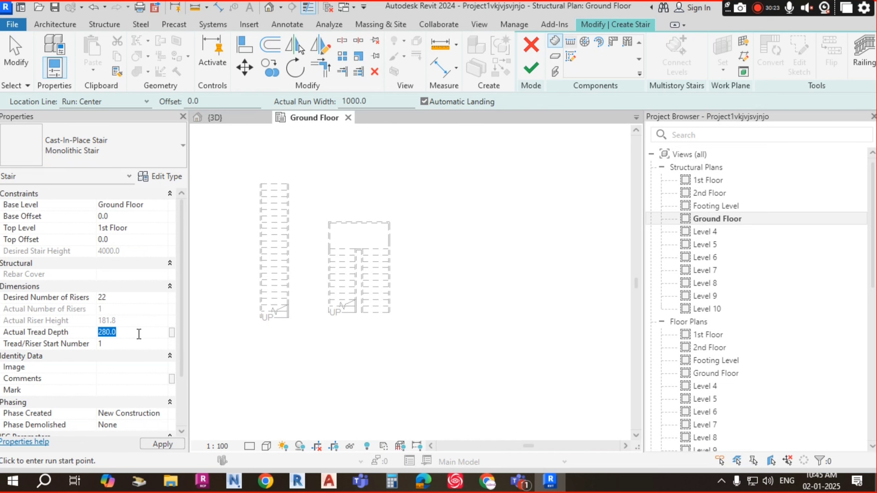
type("25")
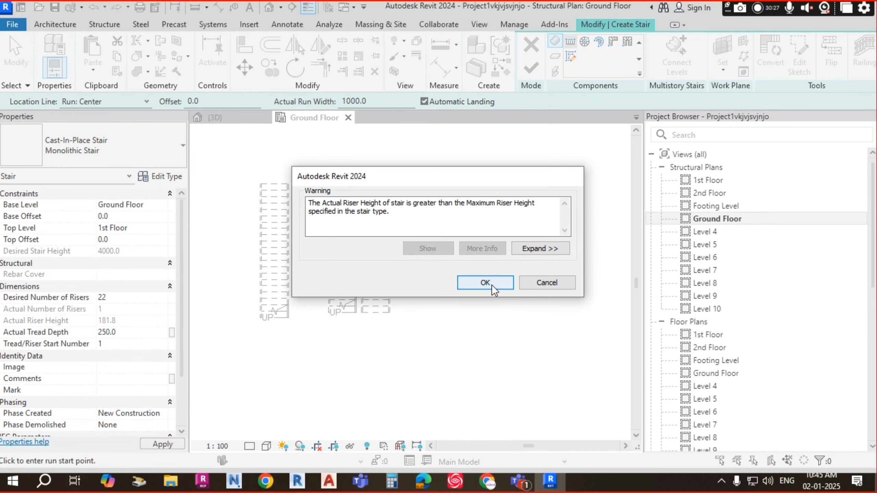
left_click(485, 283)
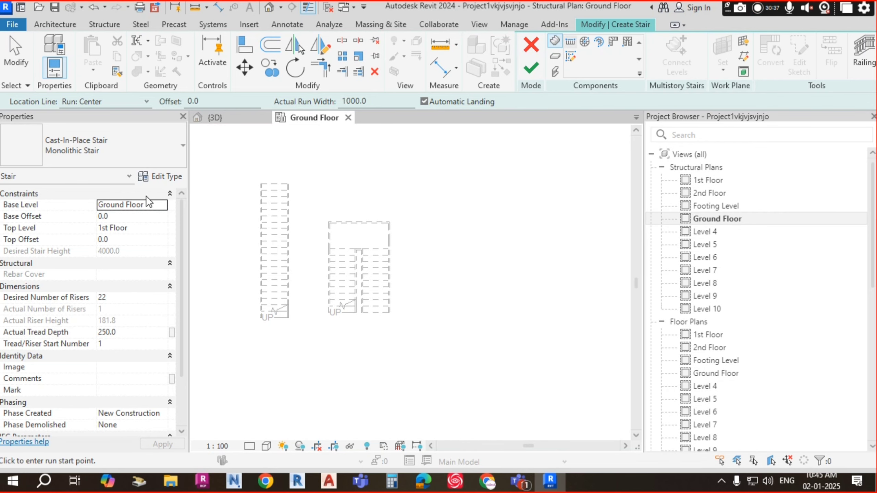
- Review the Monolithic Stair type's run type and landing type, then open the properties of its 150mm Depth run type
left_click(163, 179)
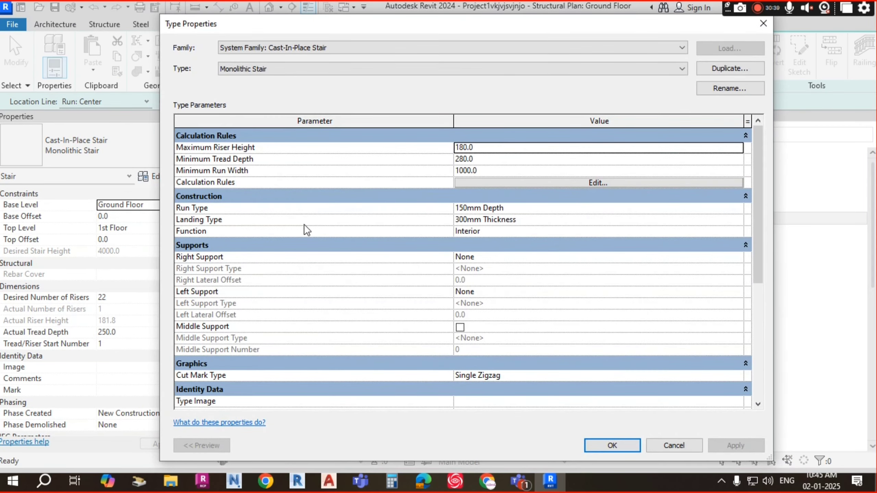
left_click(686, 208)
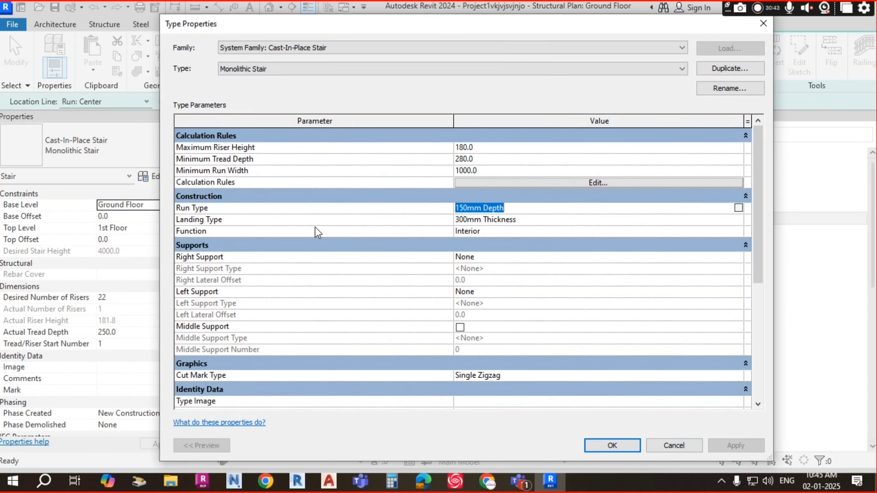
left_click(562, 221)
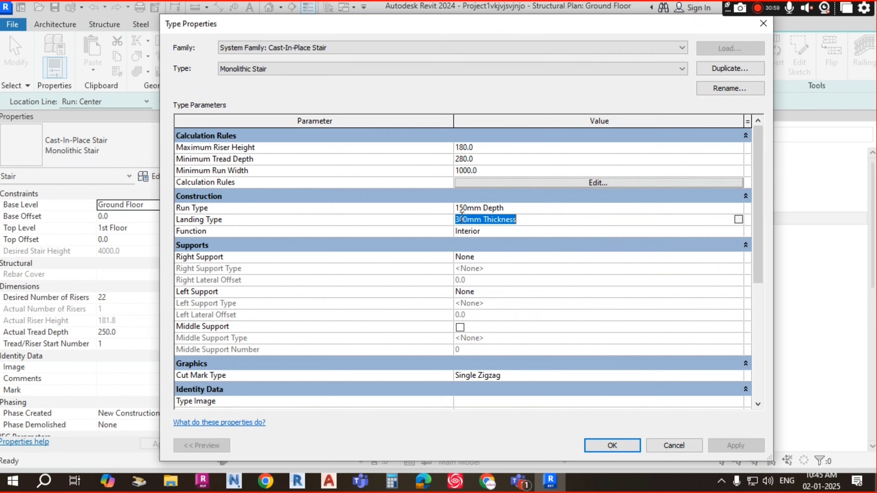
left_click(552, 208)
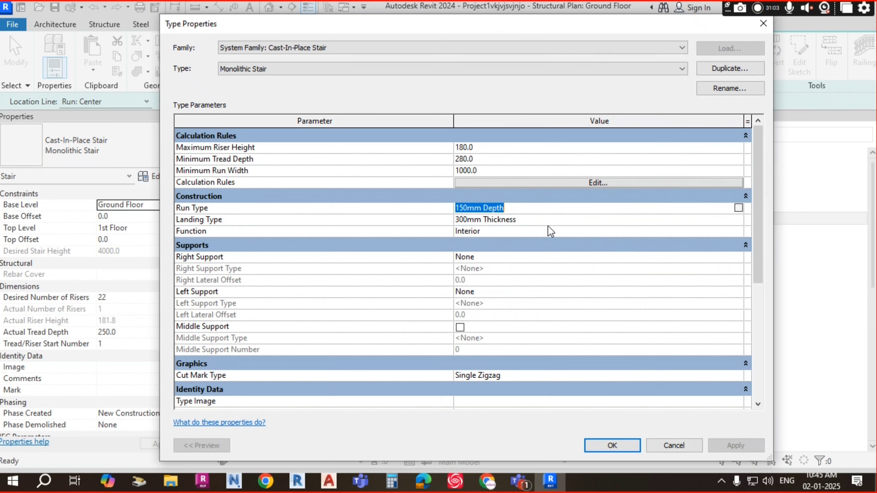
left_click(738, 208)
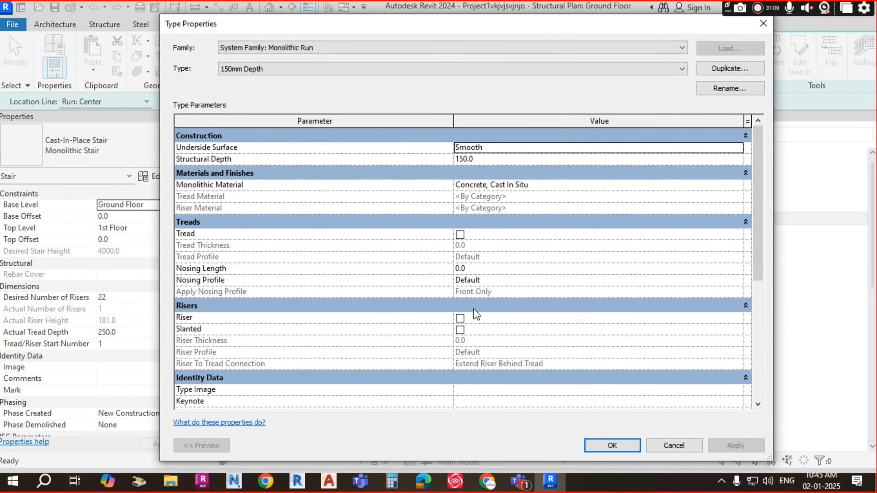
- Try the separate tread and riser options on the 150mm Depth monolithic run type
left_click(460, 235)
left_click(460, 235)
left_click(460, 320)
left_click(459, 319)
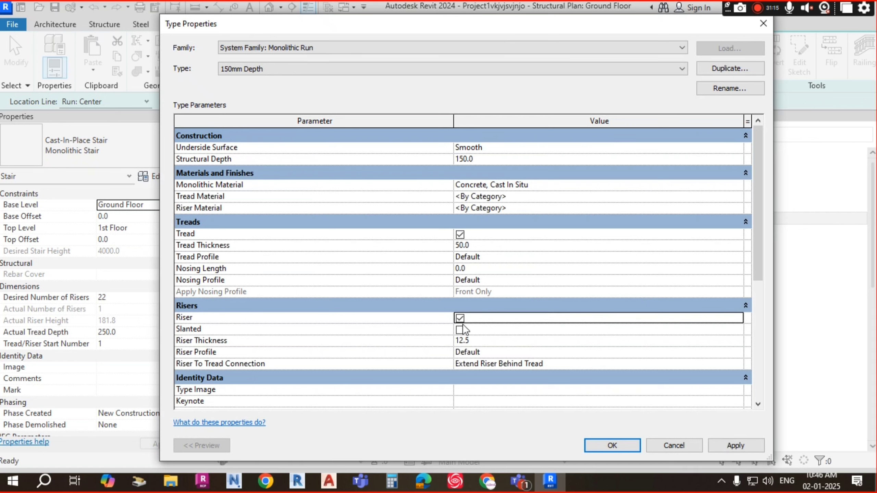
left_click(459, 318)
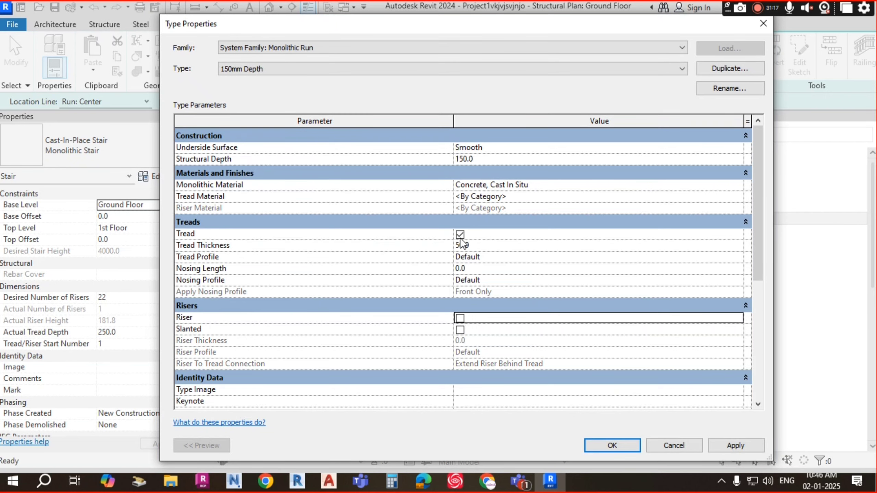
left_click(460, 235)
left_click(460, 235)
left_click(611, 448)
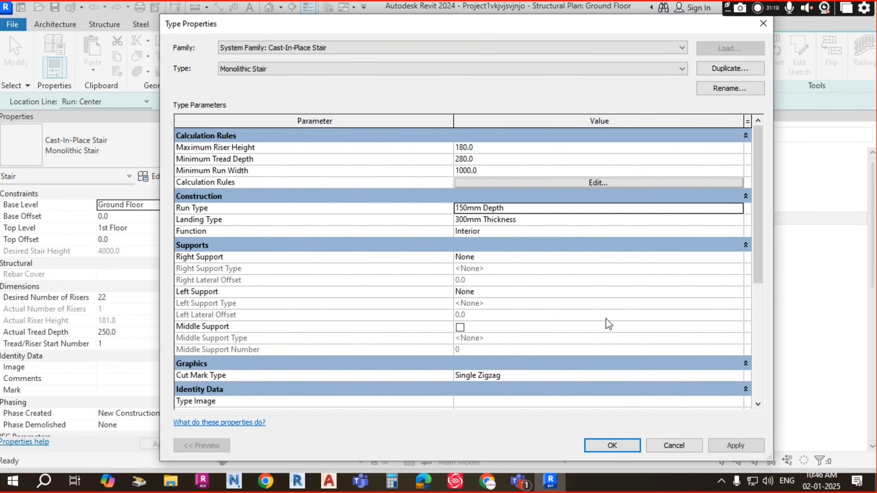
left_click(630, 446)
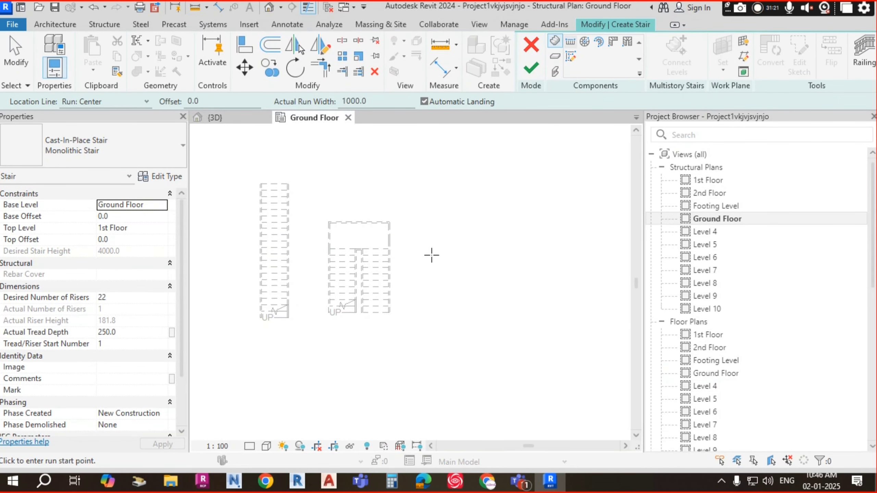
- Draw a U-shaped monolithic stair beside the assembled U-stair, with two parallel 2500 mm runs of 11 risers each joined by an automatic landing
scroll(393, 310, "up", 1)
left_click(411, 308)
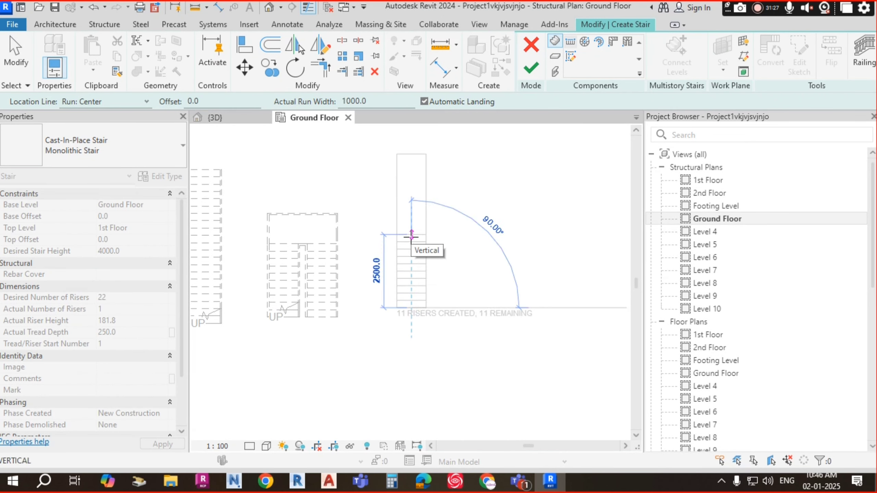
left_click(411, 236)
left_click(458, 235)
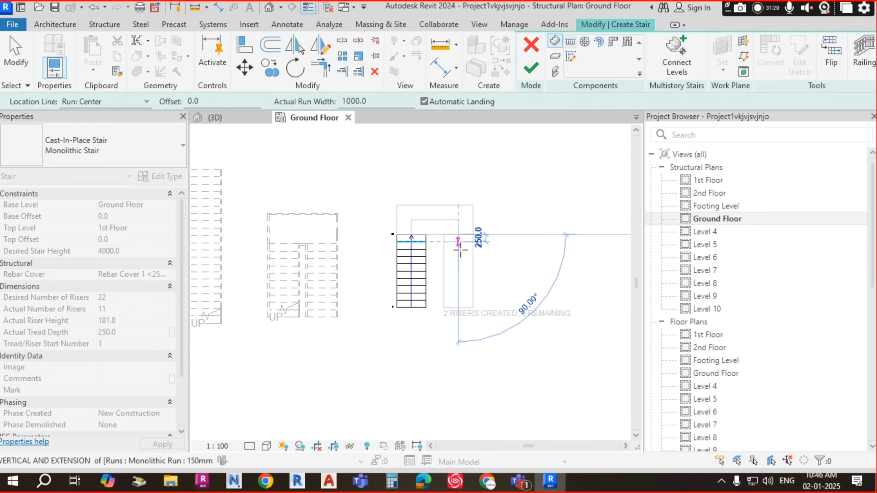
left_click(458, 307)
key("Escape")
scroll(419, 292, "up", 2)
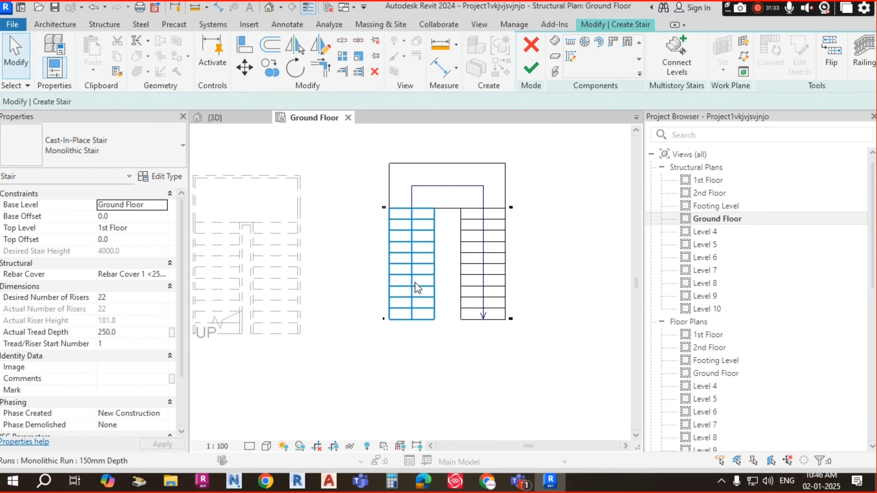
- Move the second run closer to the first until the overall stair width is 2320 mm, and finish the stair
left_click(469, 287)
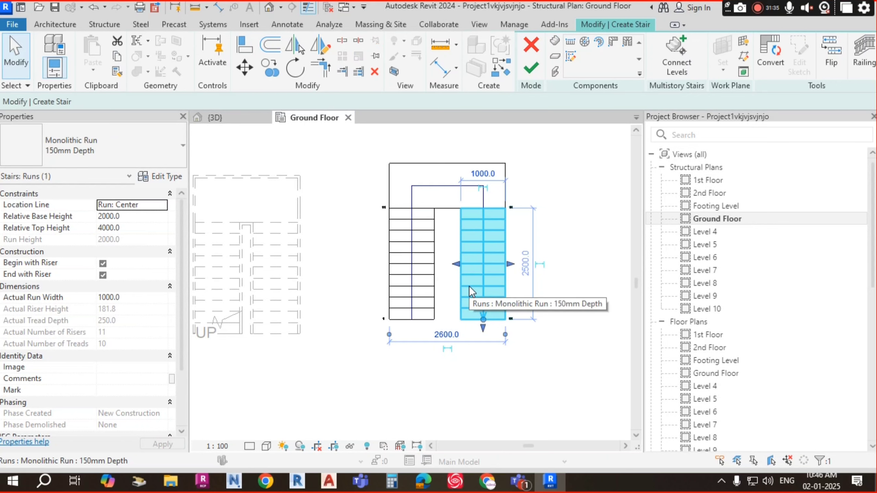
key("Left")
key("Left")
key("Left")
key("Left")
key("Left")
key("Left")
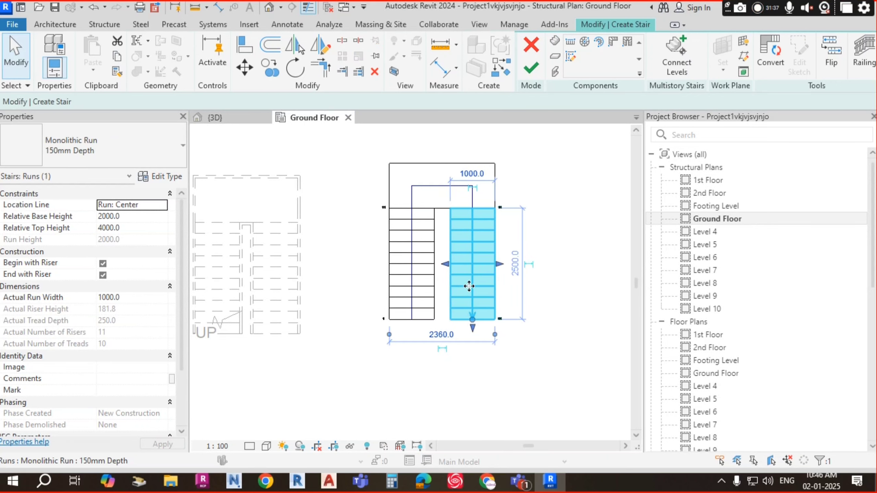
key("Left")
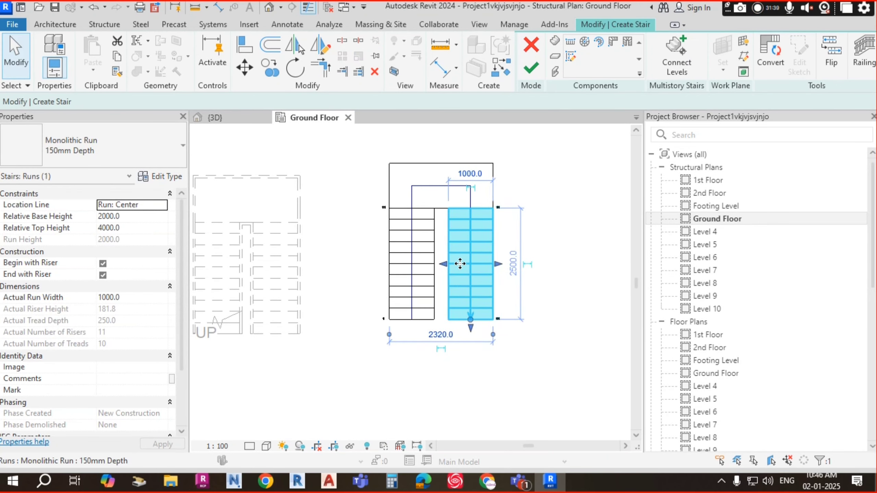
key("Escape")
left_click(531, 68)
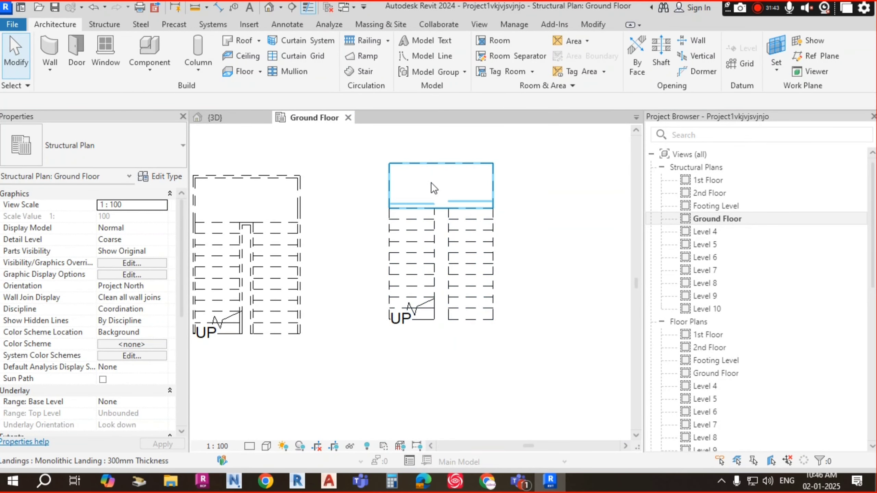
- Set the Ground Floor plan's detail level to Fine and its visual style to Wireframe
scroll(389, 241, "up", 2)
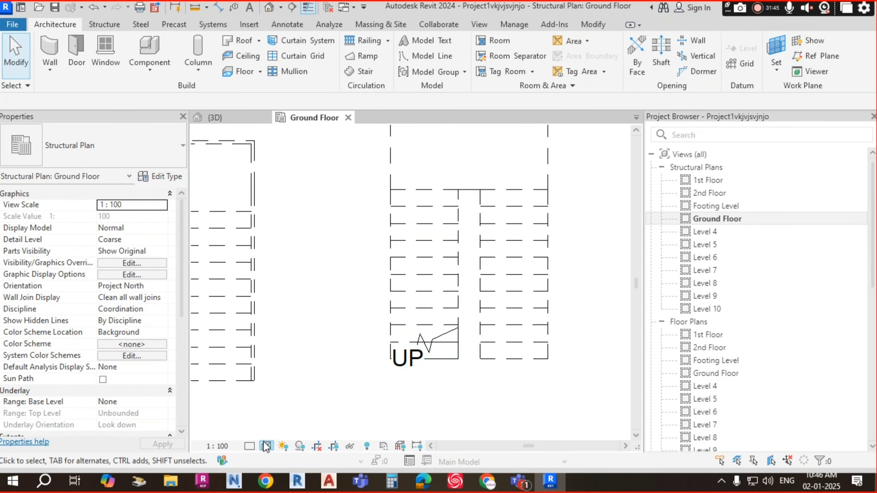
left_click(249, 446)
left_click(265, 433)
left_click(264, 445)
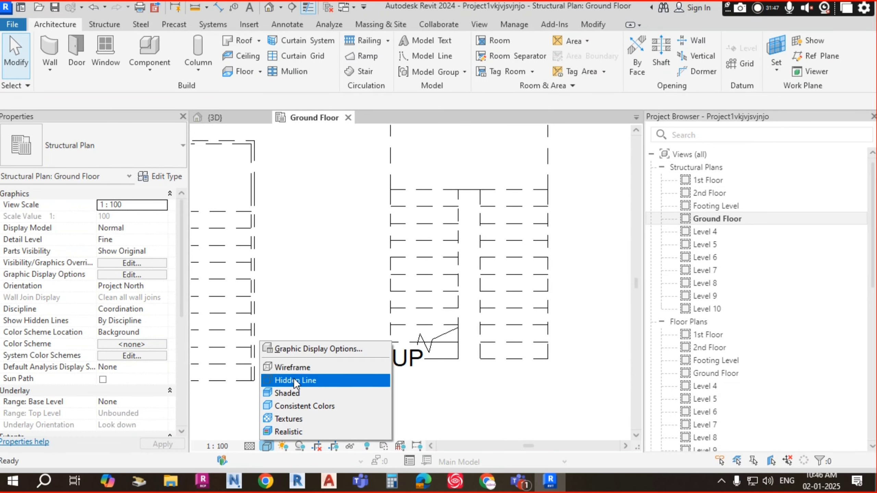
left_click(293, 366)
scroll(445, 321, "down", 2)
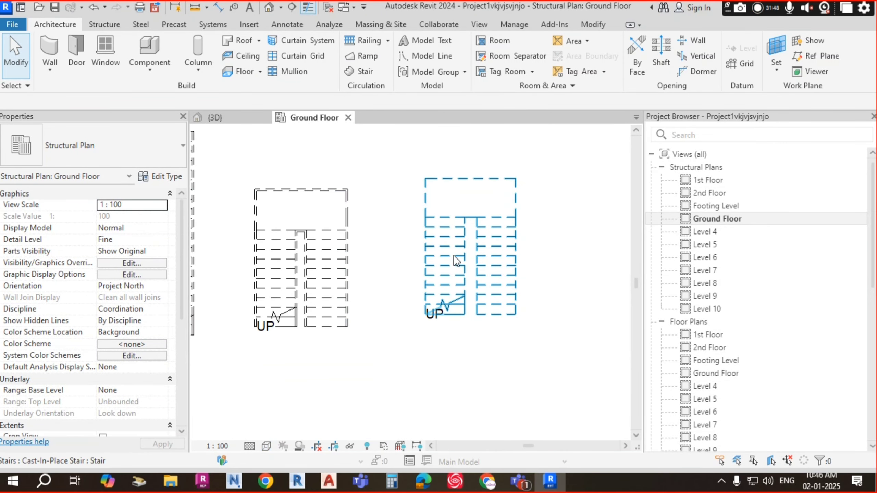
- Open the 3D view and set its visual style to Shaded for examining the new monolithic stair
left_click(221, 117)
scroll(500, 282, "down", 2)
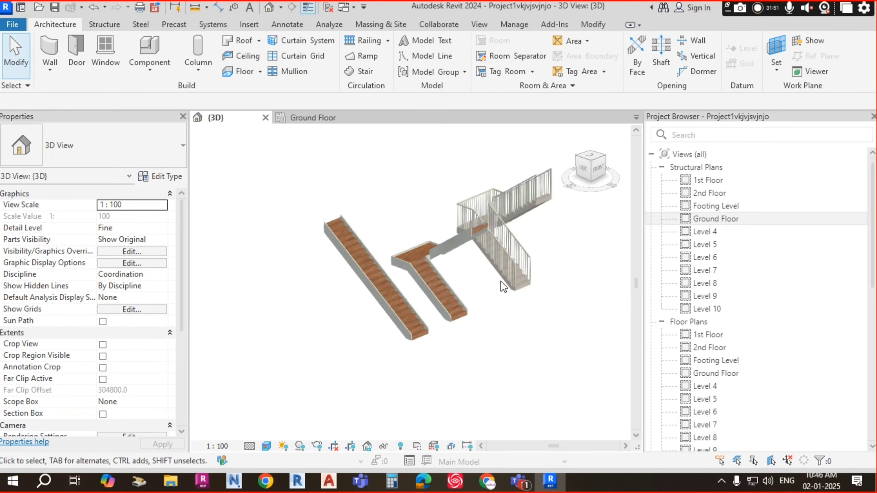
scroll(497, 289, "up", 5)
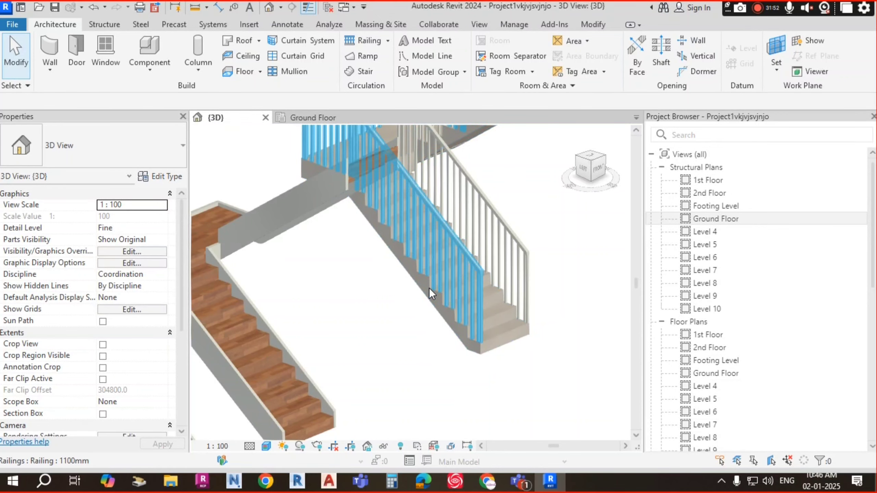
mouse_move(438, 324)
middle_mouse_down("shift")
mouse_move(526, 362)
mouse_move(581, 366)
middle_mouse_up("shift")
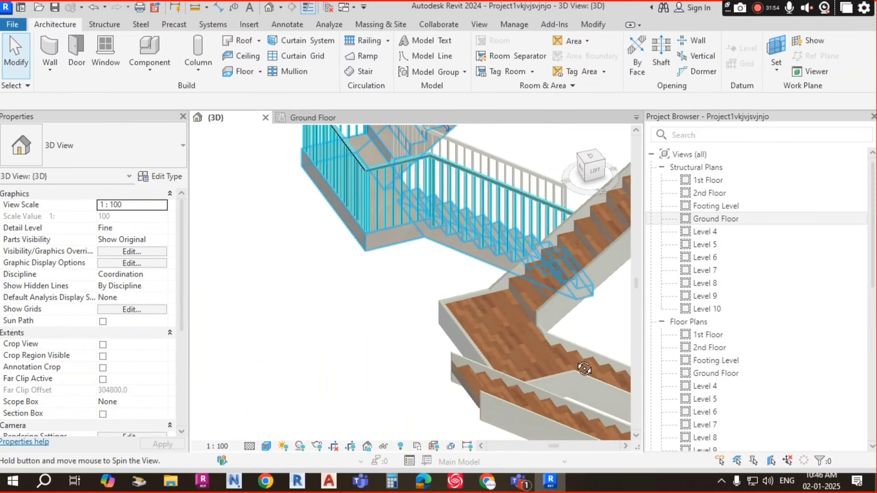
scroll(425, 223, "up", 5)
scroll(439, 256, "up", 4)
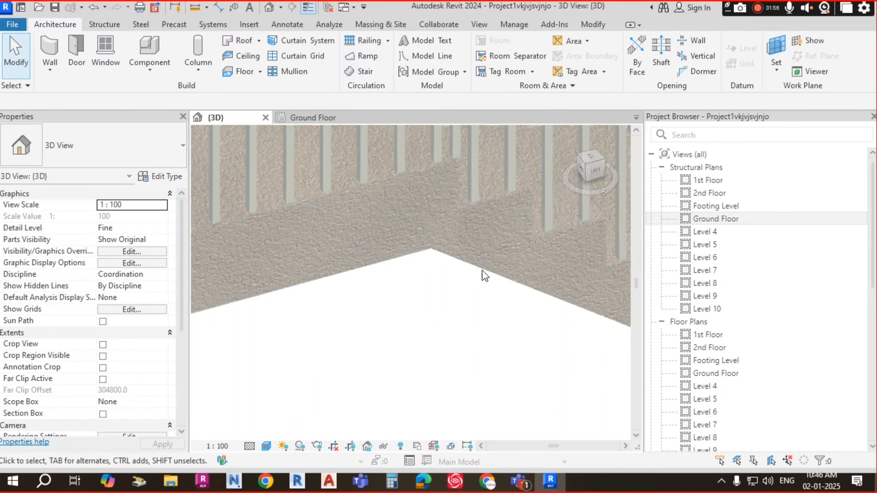
scroll(409, 253, "down", 3)
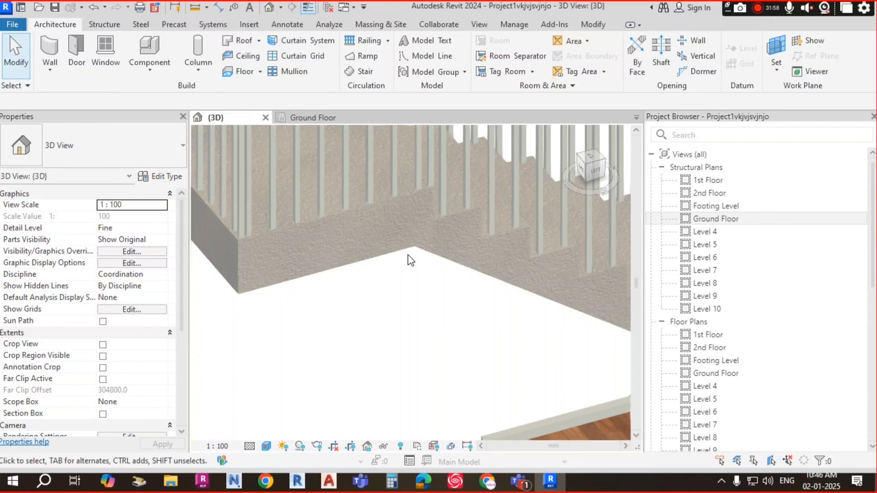
left_click(267, 447)
left_click(296, 397)
scroll(457, 292, "down", 4)
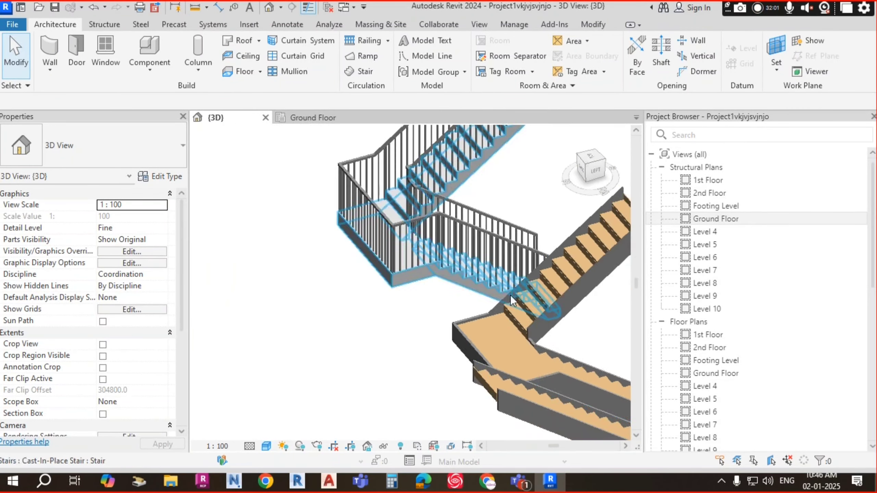
- Examine the monolithic stair's flights, smooth underside and landing connection from several angles
middle_click_drag(510, 295, 362, 322, "shift")
scroll(433, 355, "up", 4)
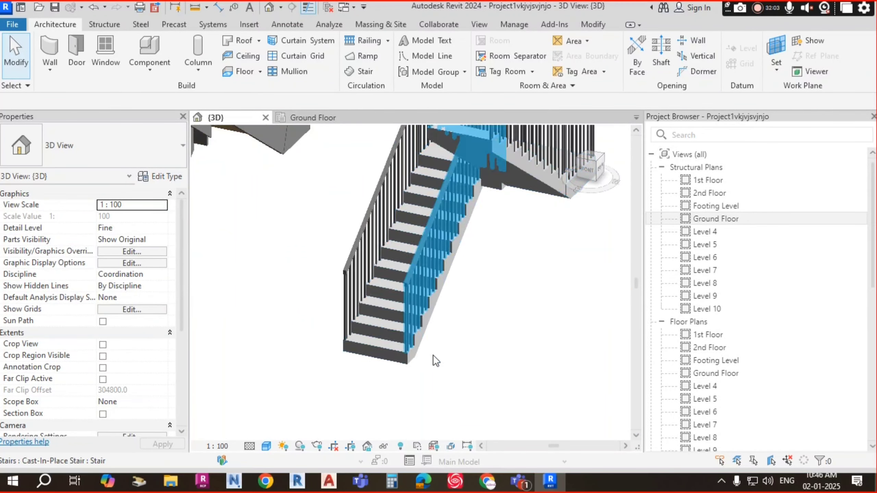
left_click(416, 305)
middle_click_drag(441, 306, 532, 238, "shift")
key("Escape")
scroll(602, 340, "up", 3)
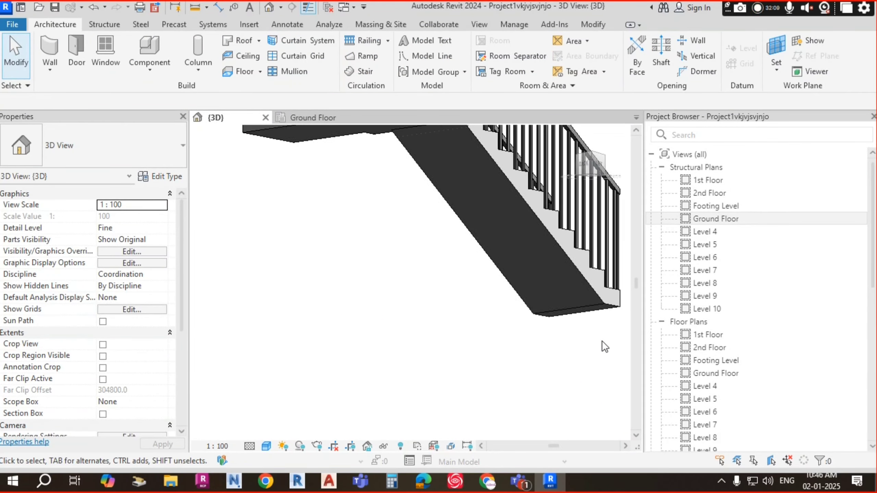
middle_click_drag(601, 340, 571, 407)
scroll(458, 259, "down", 5)
middle_click_drag(458, 259, 481, 281, "shift")
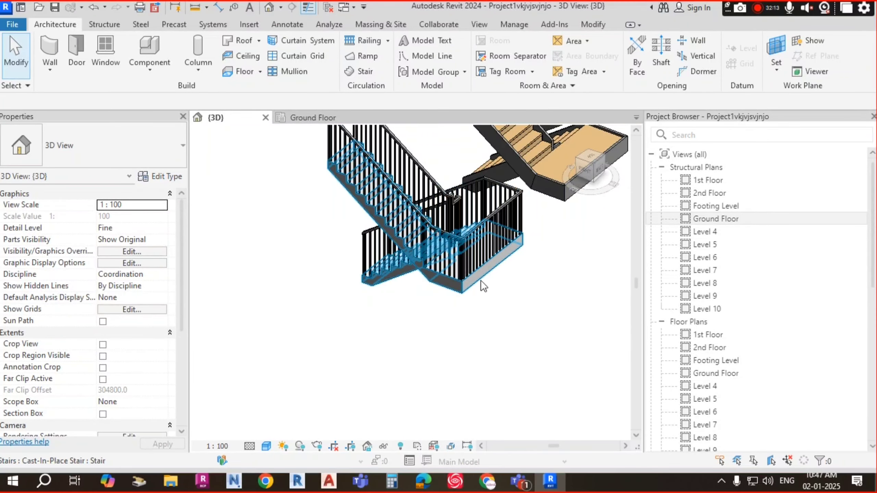
left_click(482, 282)
middle_click_drag(553, 327, 449, 214, "shift")
key("Escape")
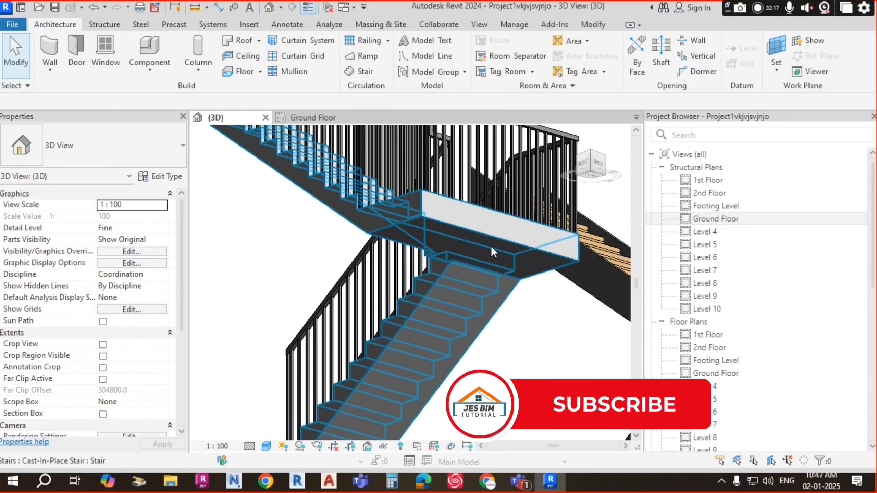
middle_click_drag(490, 246, 594, 345, "shift")
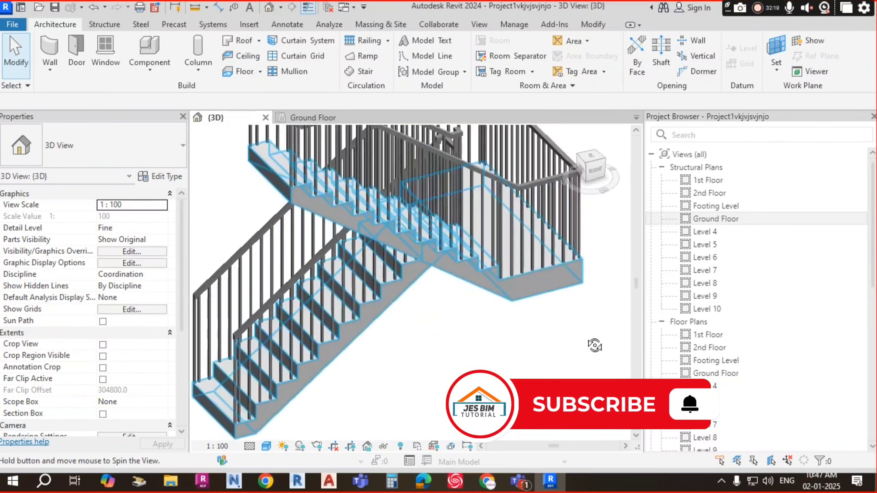
middle_click_drag(367, 254, 380, 199, "shift")
scroll(439, 249, "down", 5)
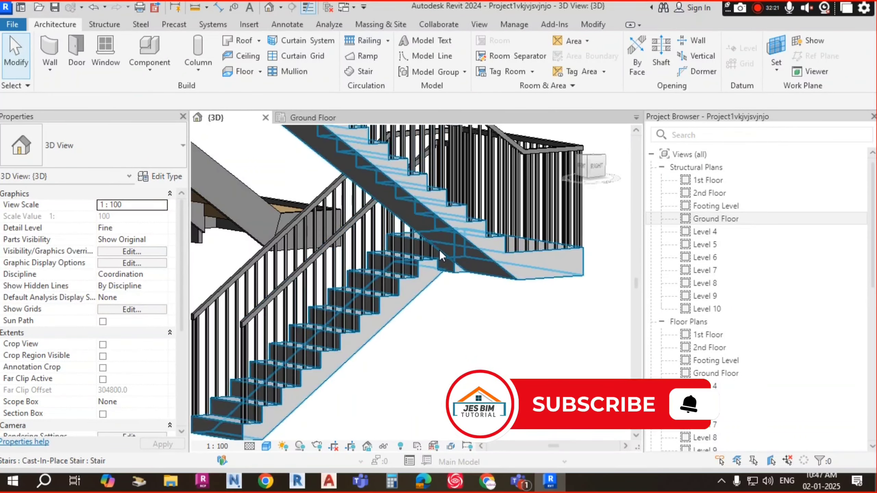
- Delete both 1100mm railings from the monolithic U-shaped stair
middle_click_drag(450, 262, 448, 328, "shift")
scroll(436, 282, "up", 1)
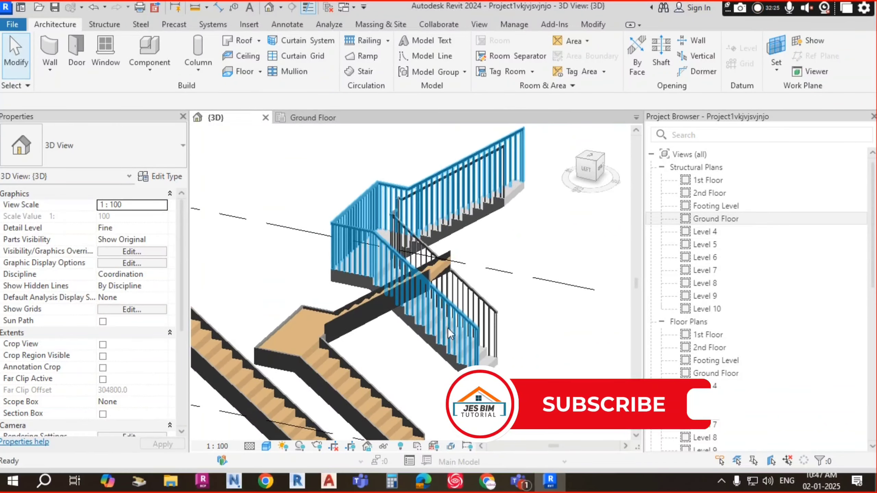
left_click(352, 229)
key("Delete")
left_click(421, 194)
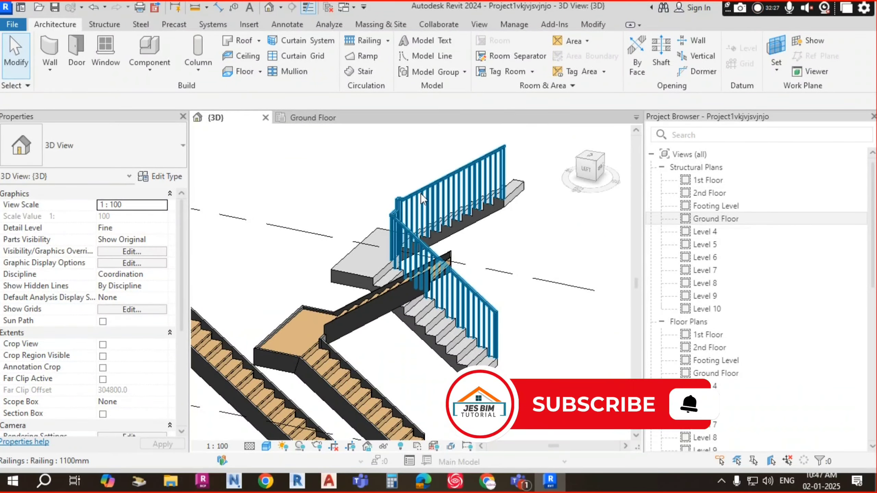
key("Delete")
middle_click_drag(421, 194, 550, 310, "shift")
scroll(552, 310, "up", 4)
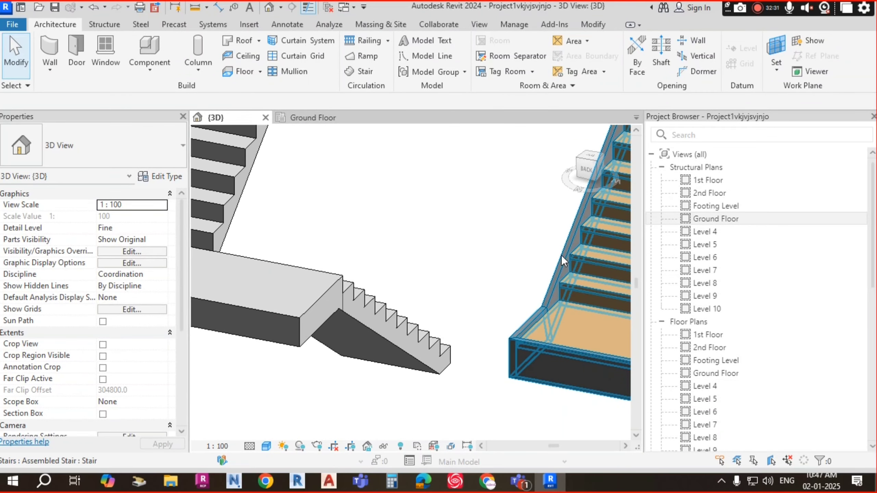
scroll(560, 266, "down", 5)
middle_click_drag(530, 344, 564, 327, "shift")
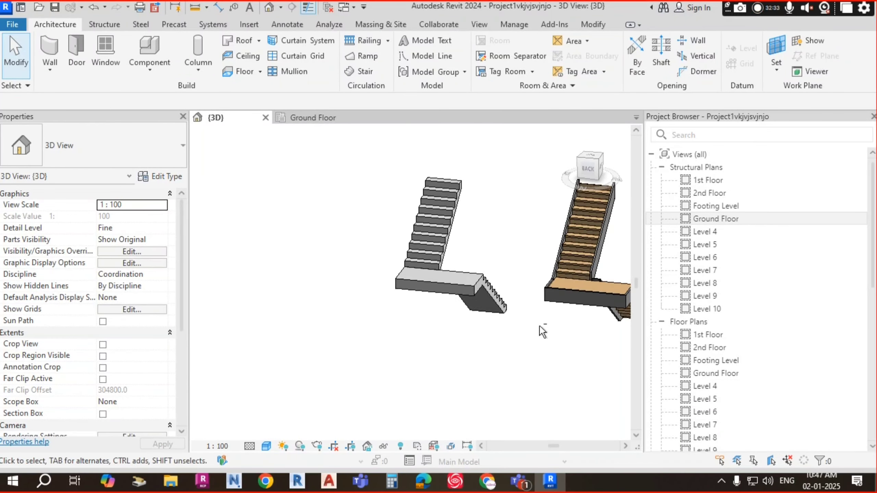
- Examine the railing-free monolithic stair beside the assembled wood stair in 3D, viewing its flights and landing from opposite sides
scroll(453, 299, "up", 5)
middle_click_drag(471, 338, 462, 322, "shift")
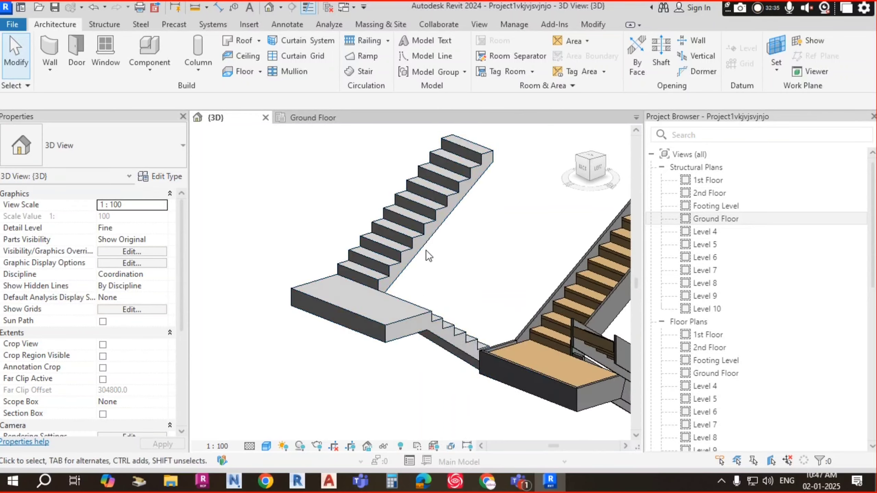
scroll(426, 249, "up", 3)
scroll(459, 220, "down", 3)
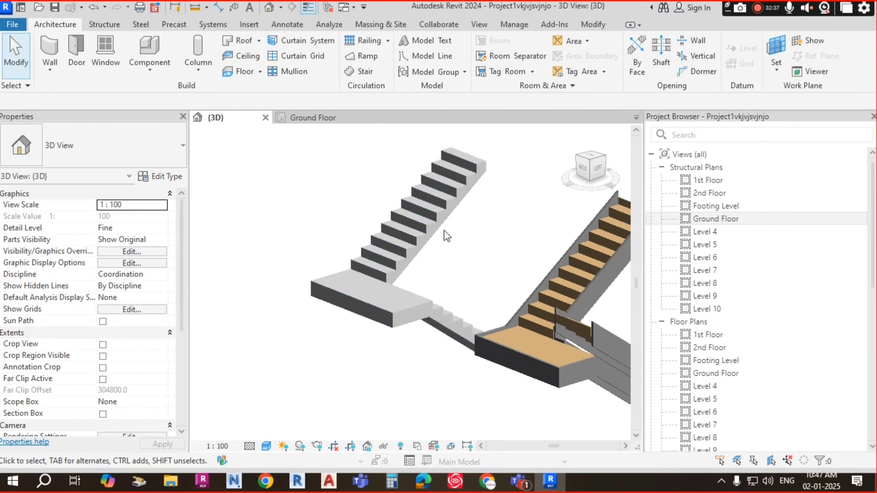
middle_click_drag(382, 303, 594, 306, "shift")
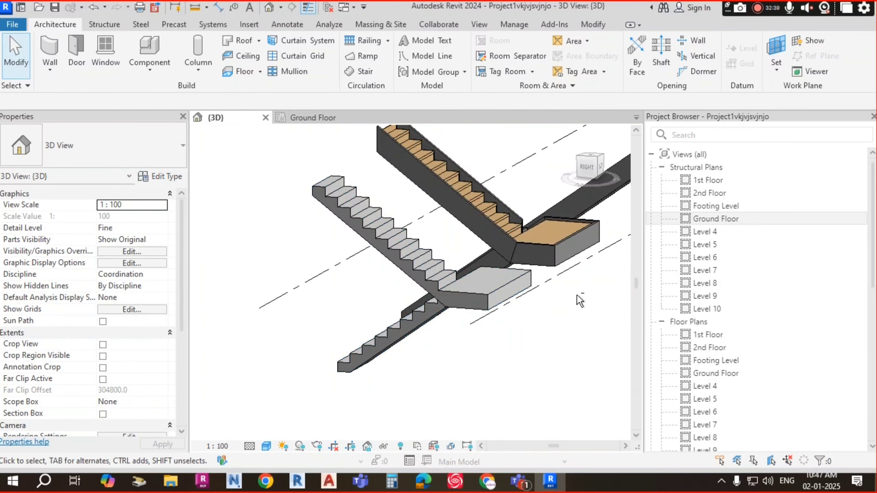
middle_click_drag(448, 360, 427, 371, "shift")
scroll(379, 231, "up", 5)
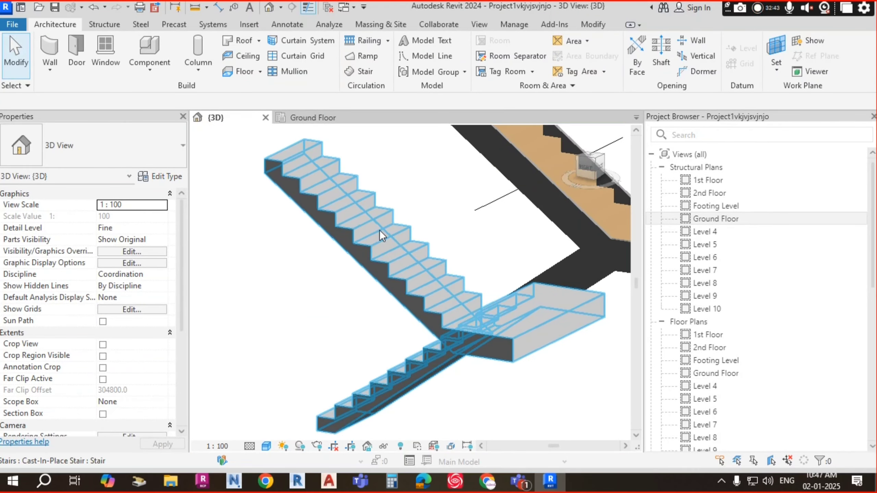
- Inspect the monolithic stair's steps, sloped underside and flight-to-landing junction up close and from a distance
left_click(348, 232)
key("Escape")
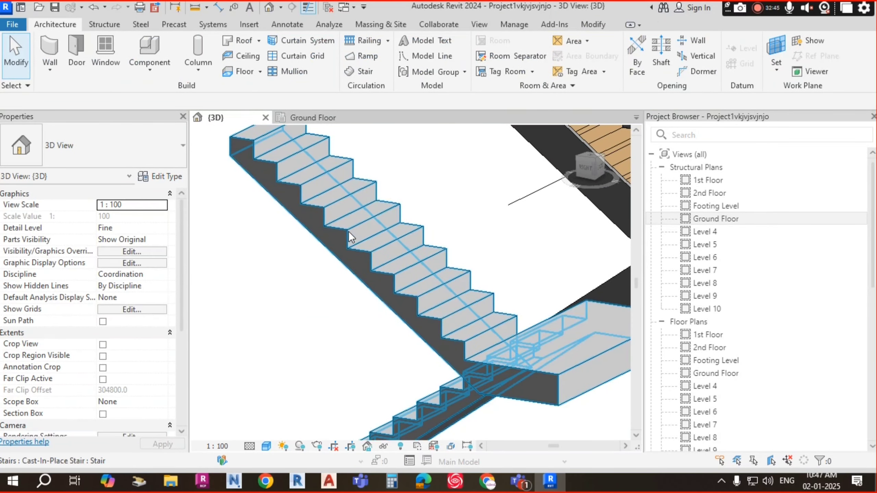
scroll(360, 245, "down", 3)
scroll(361, 245, "down", 2)
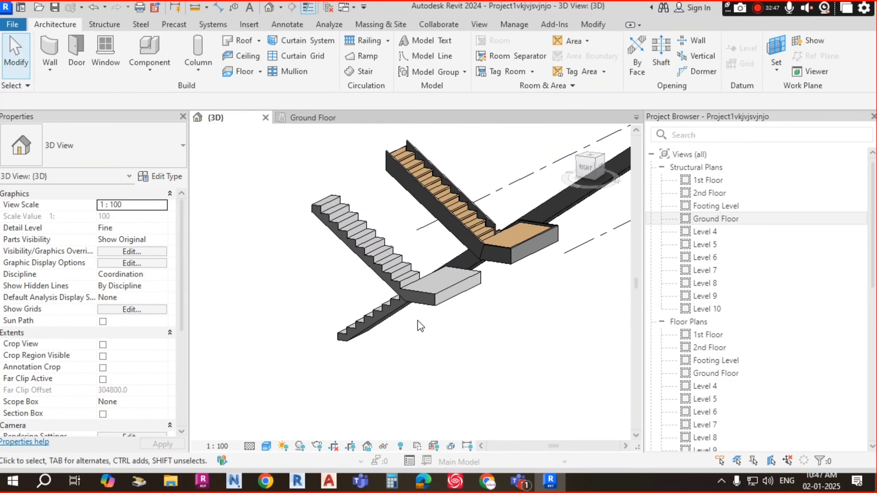
scroll(417, 320, "up", 8)
scroll(377, 272, "up", 2)
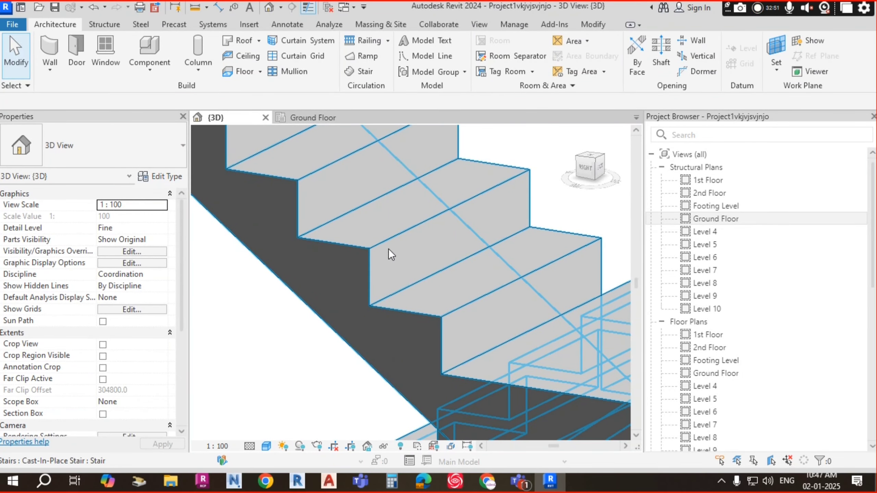
scroll(416, 245, "down", 5)
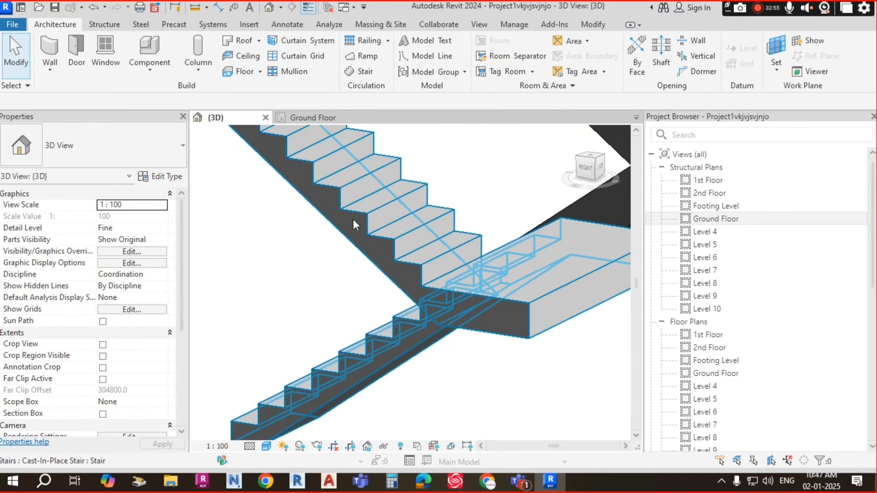
scroll(353, 219, "down", 5)
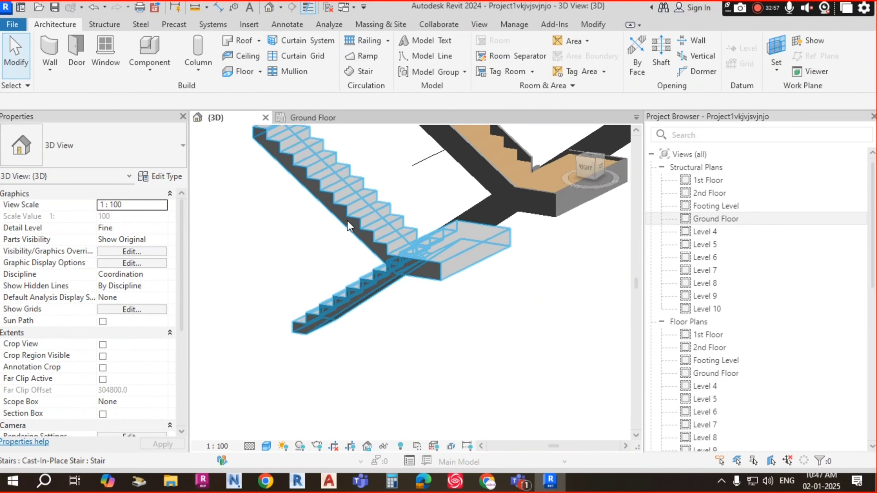
scroll(353, 228, "up", 2)
middle_click_drag(353, 228, 340, 193)
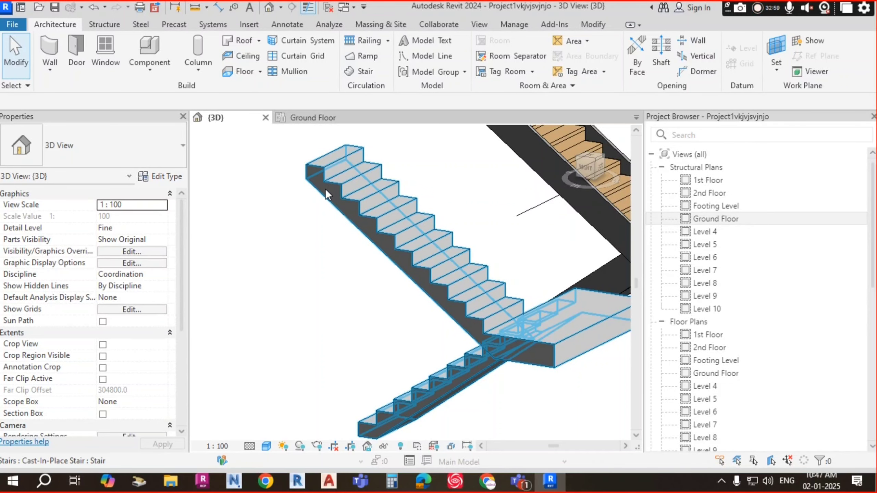
- Review the Monolithic Stair type's construction properties and open its landing type to check the monolithic thickness and material
left_click(329, 184)
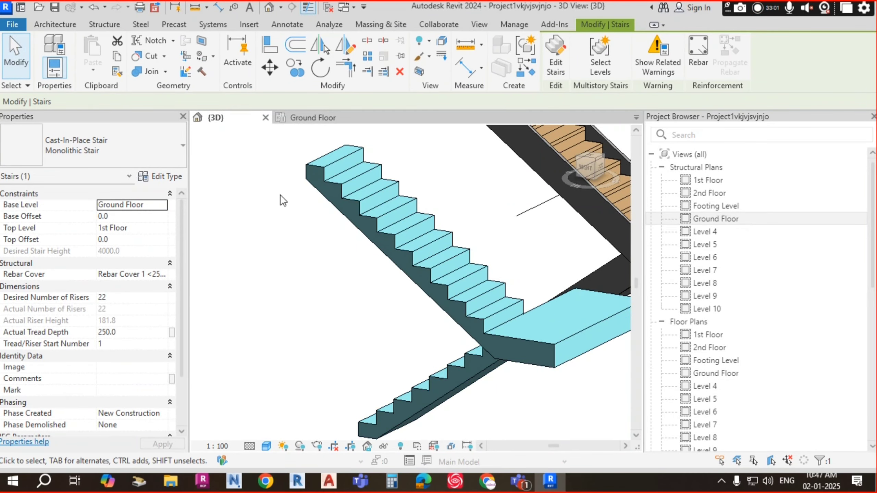
left_click(167, 179)
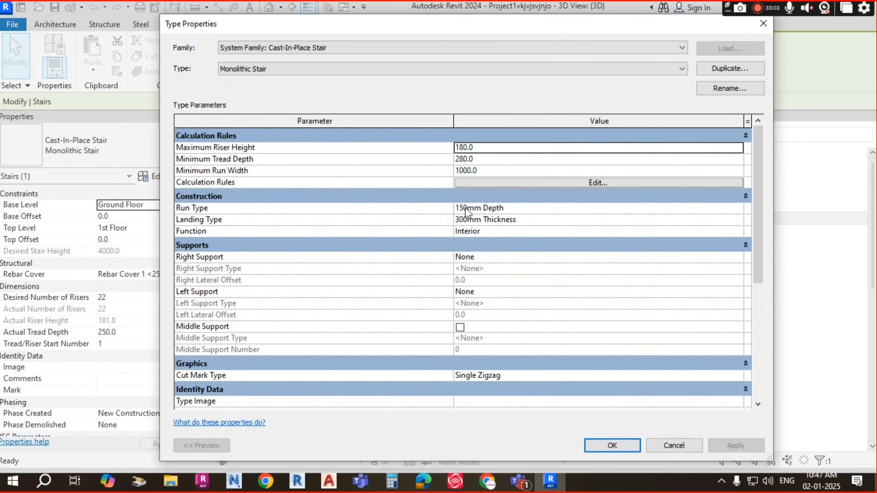
mouse_move(209, 211)
left_click(564, 212)
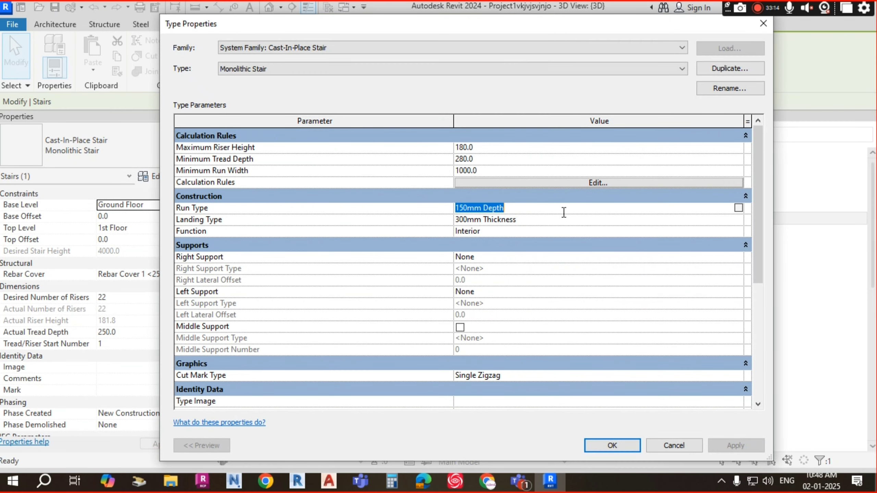
left_click(611, 220)
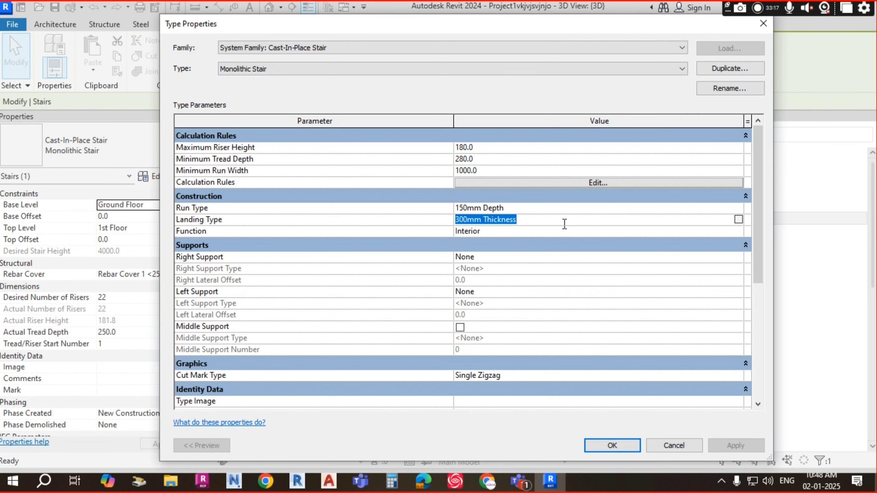
left_click(738, 219)
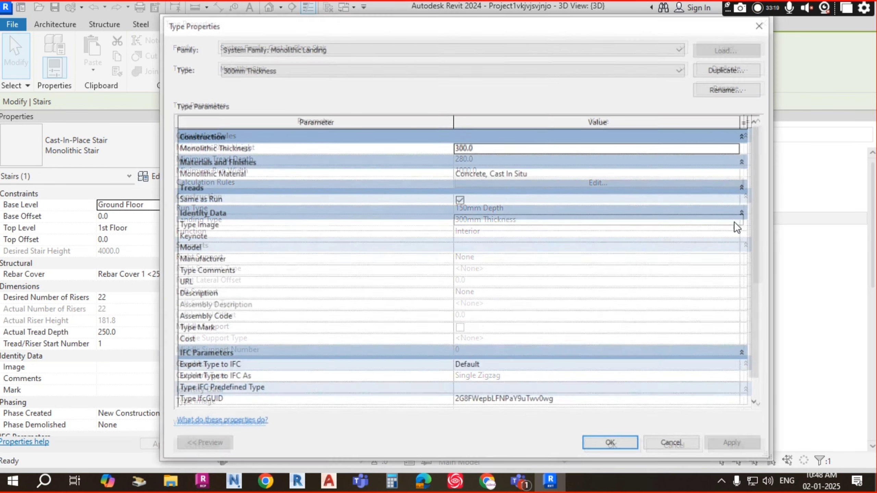
left_click(488, 152)
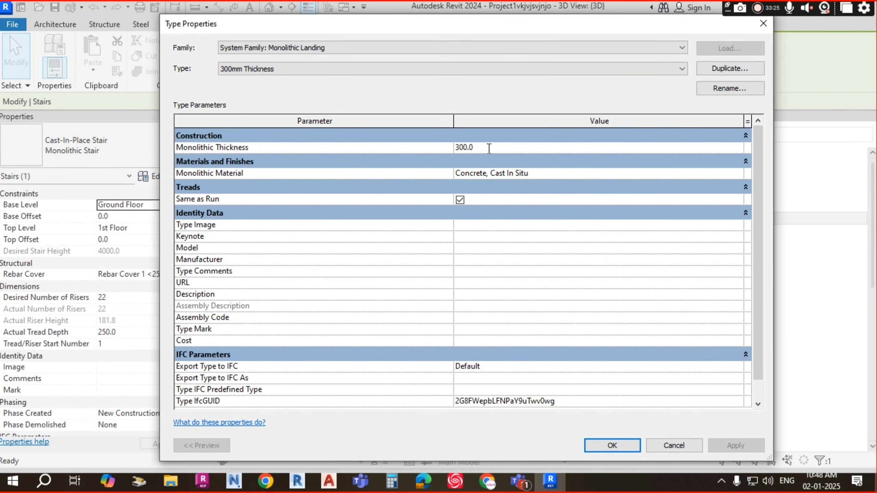
key("Return")
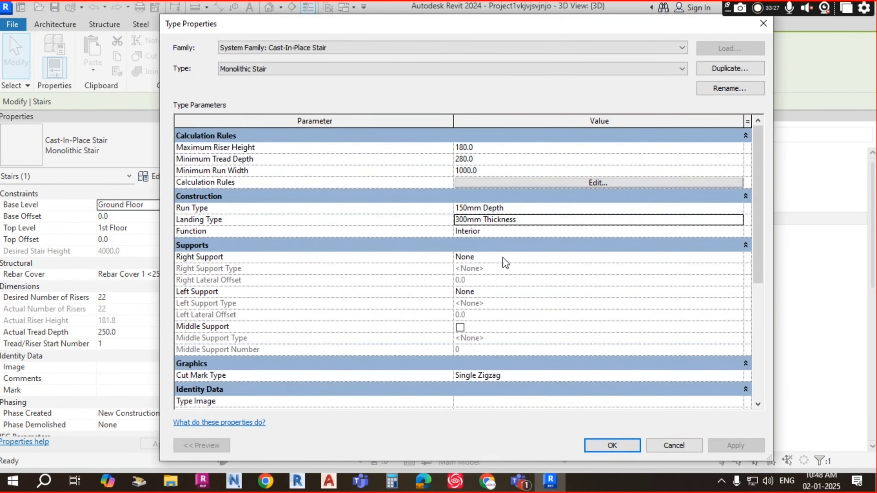
- Open the Monolithic Stair's run type to check its underside surface and structural depth, leaving the type properties without changes
left_click(499, 210)
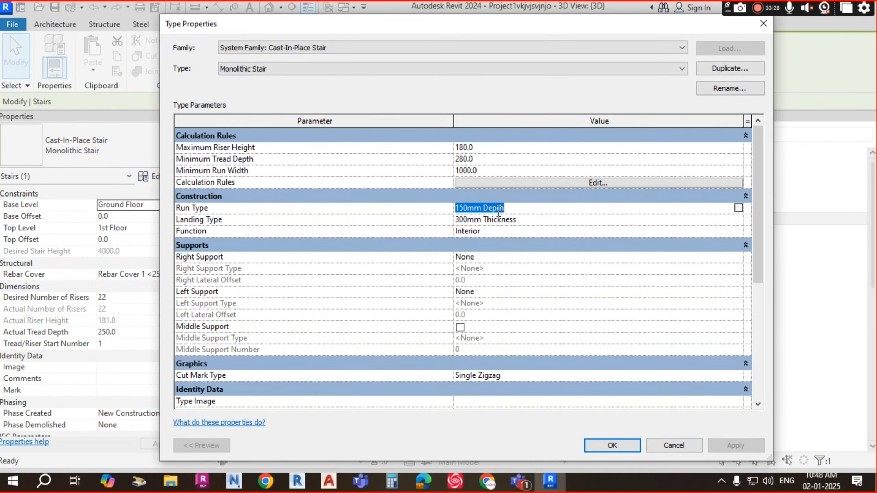
left_click(738, 207)
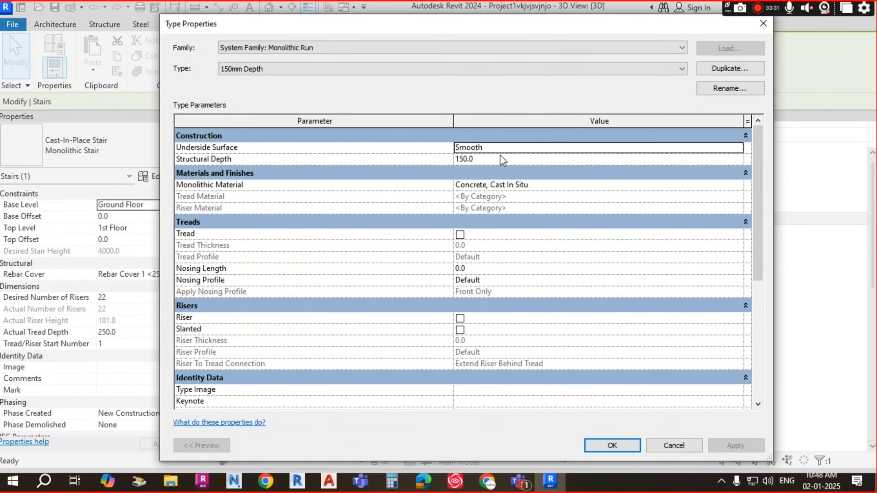
left_click(489, 159)
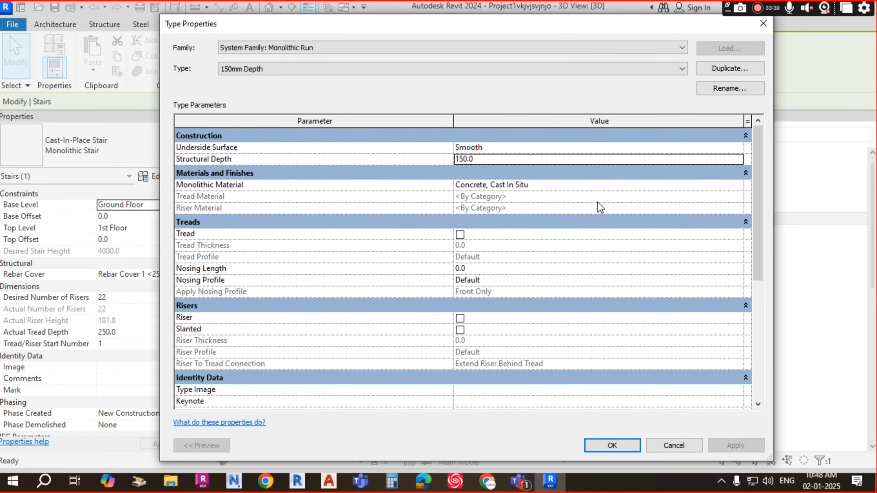
key("Return")
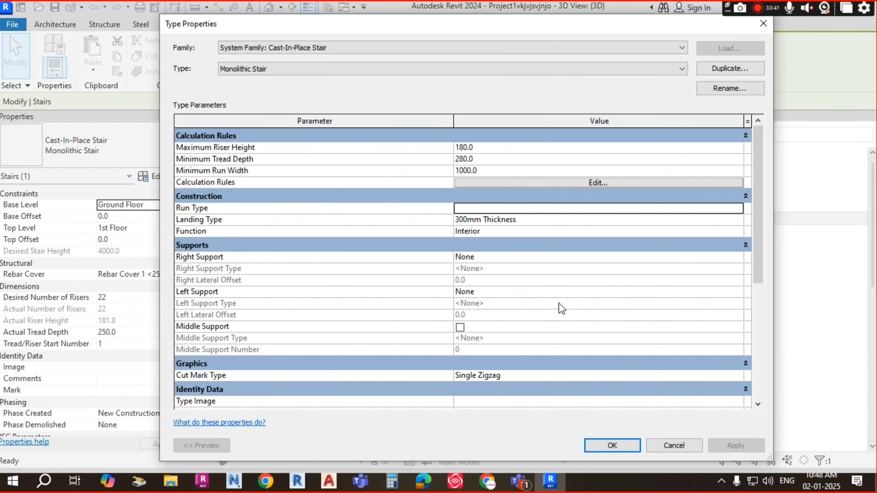
left_click(651, 442)
- Deselect the monolithic stair and view it from the front alongside the assembled stairs in 3D
scroll(453, 254, "down", 3)
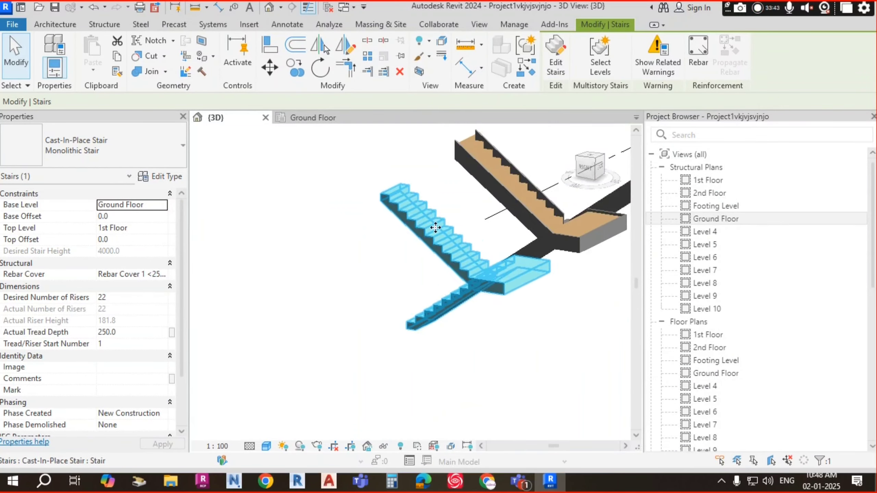
middle_click_drag(435, 230, 537, 325, "shift")
left_click(538, 325)
mouse_move(487, 311)
middle_mouse_down("shift")
mouse_move(534, 296)
mouse_move(476, 298)
middle_mouse_up("shift")
scroll(533, 294, "up", 2)
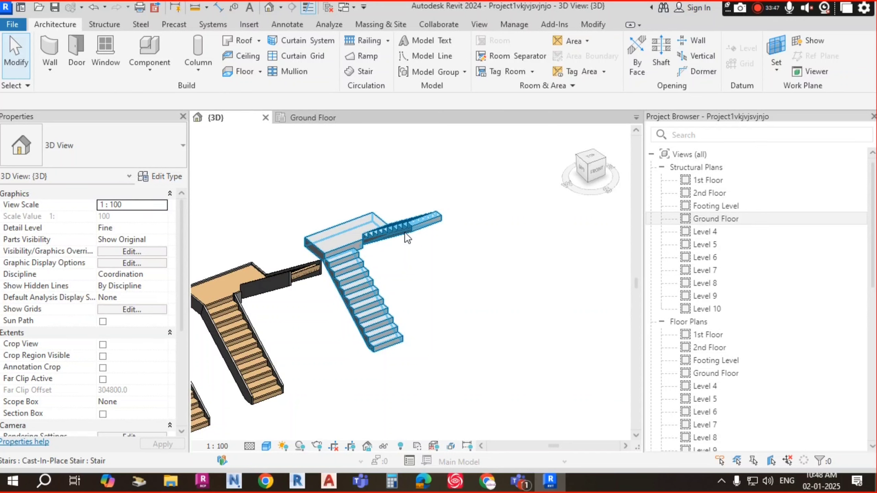
- Open the Ground Floor structural plan and start a new stair using the Precast Stair type
double_click(726, 218)
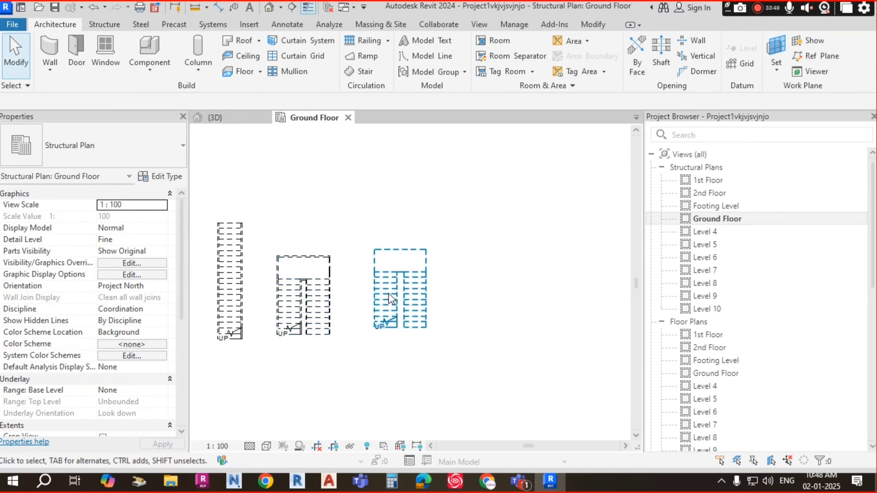
middle_click_drag(543, 298, 483, 309)
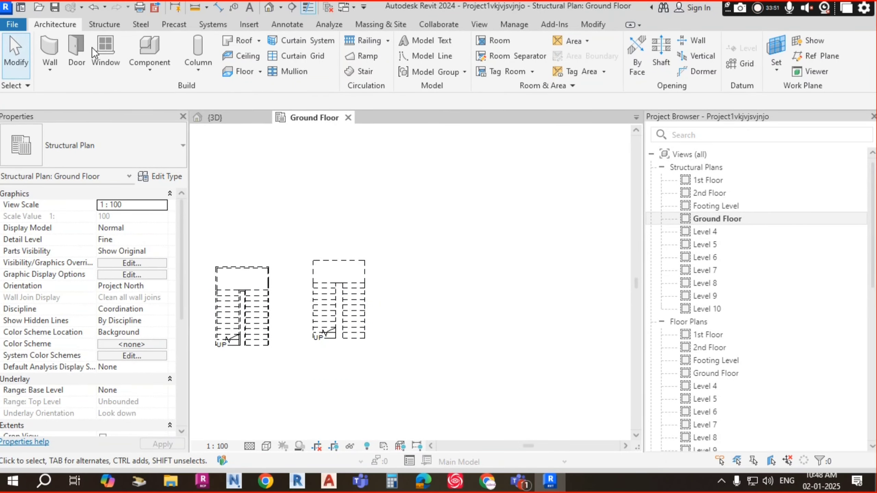
left_click(366, 71)
left_click(111, 144)
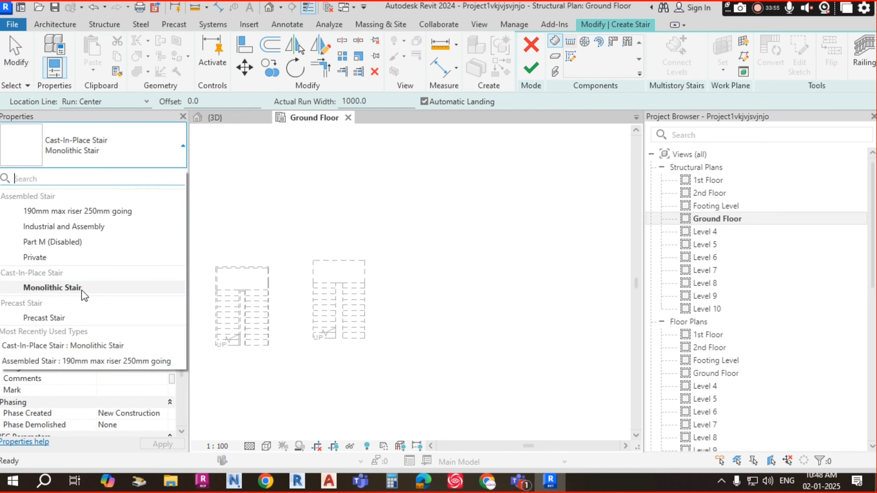
left_click(57, 318)
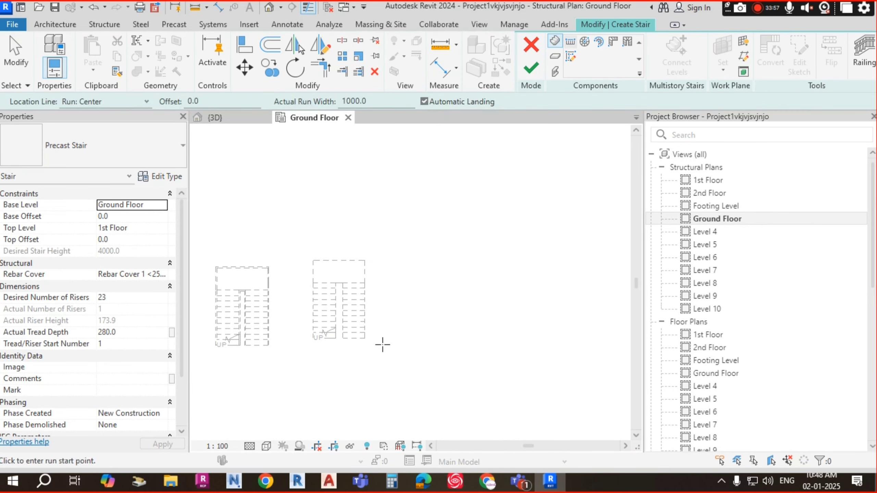
- Set the precast stair's desired number of risers to 22 and its actual tread depth to 250 mm
left_click(113, 297)
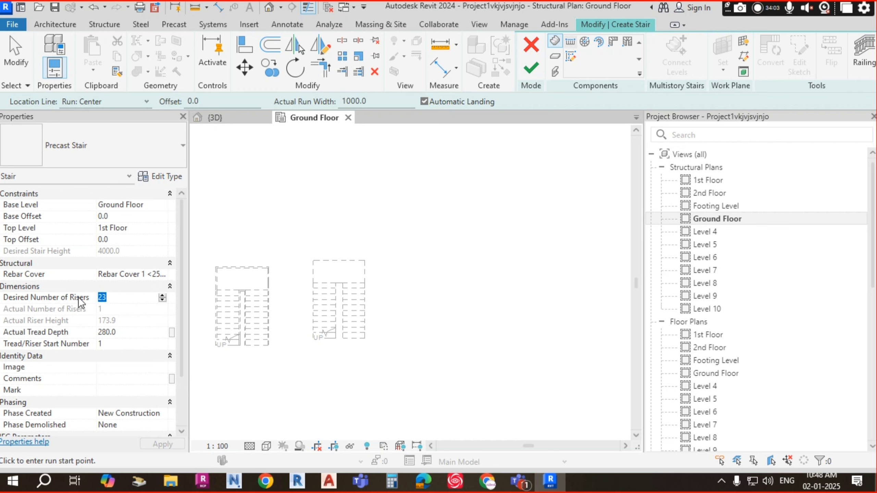
type("22")
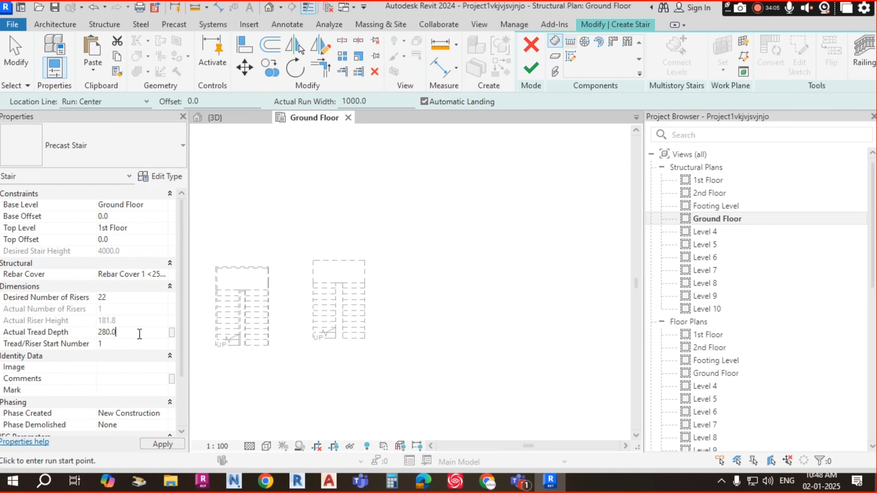
type("250")
key("Return")
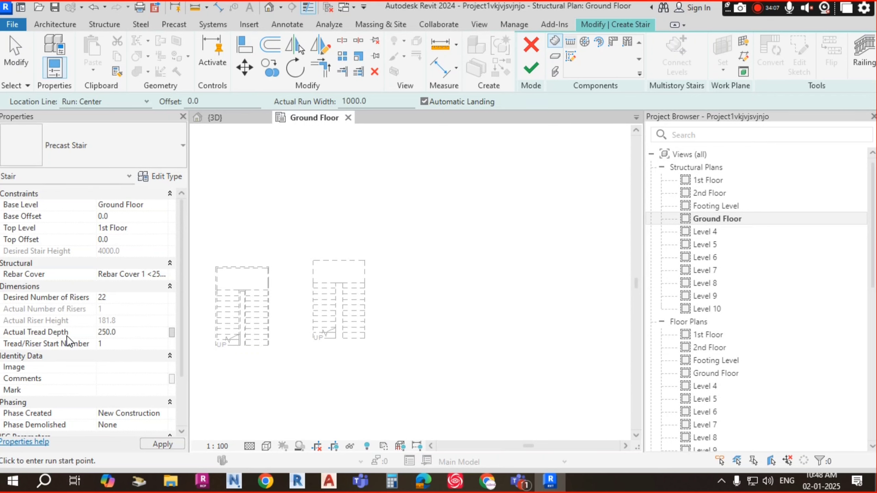
left_click(492, 280)
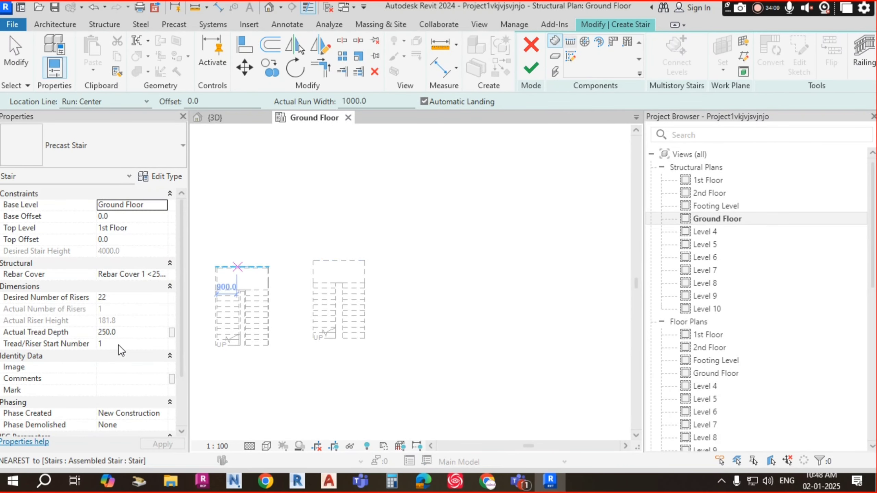
- Draw a U-shaped precast stair beside the existing ones, with two parallel 11-riser runs 1000 mm wide and an automatic landing, and finish it
left_click(410, 335)
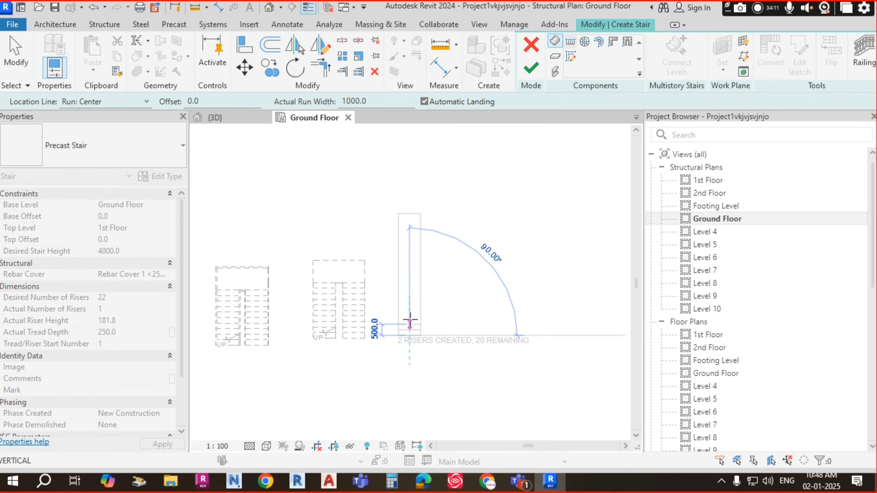
left_click(409, 275)
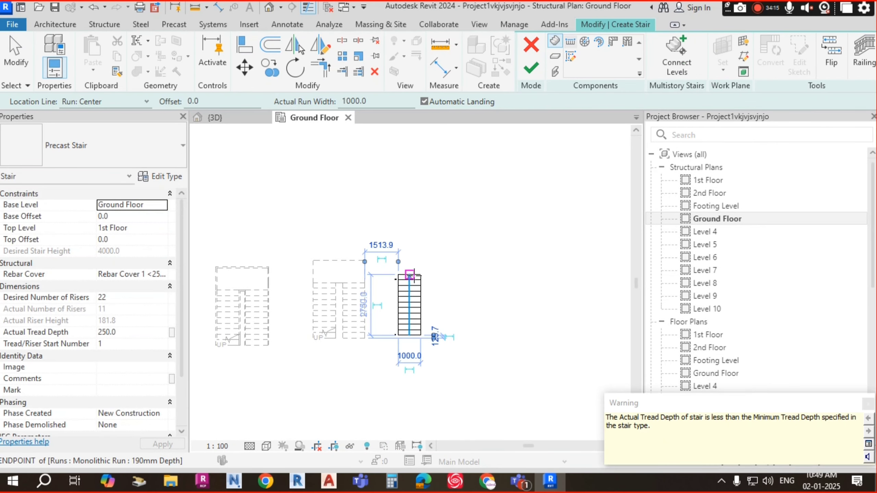
left_click(448, 274)
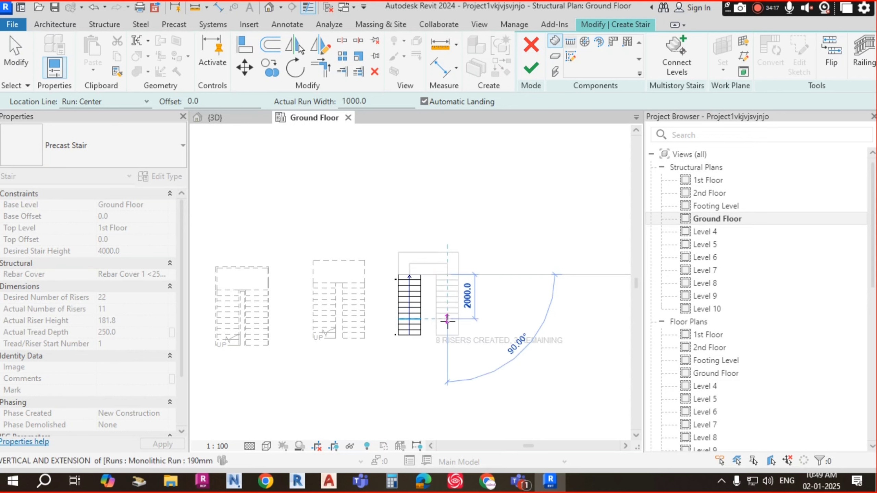
left_click(447, 334)
key("Escape")
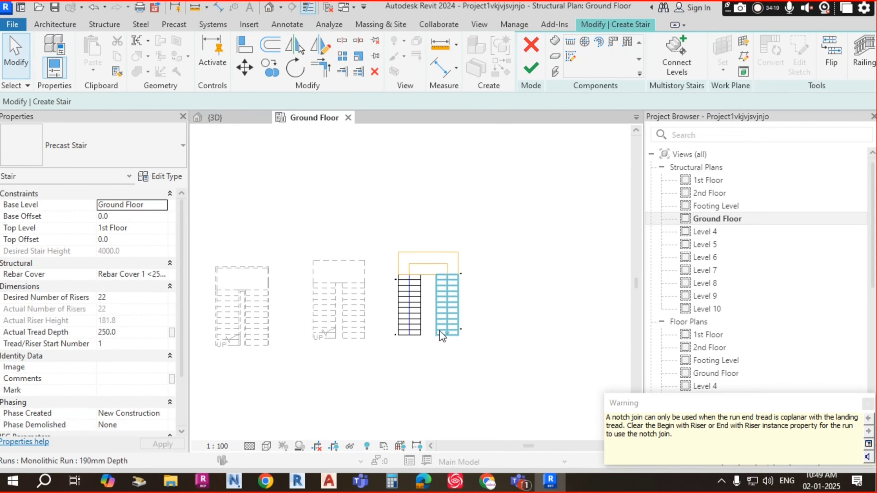
scroll(440, 292, "up", 2)
scroll(430, 254, "down", 1)
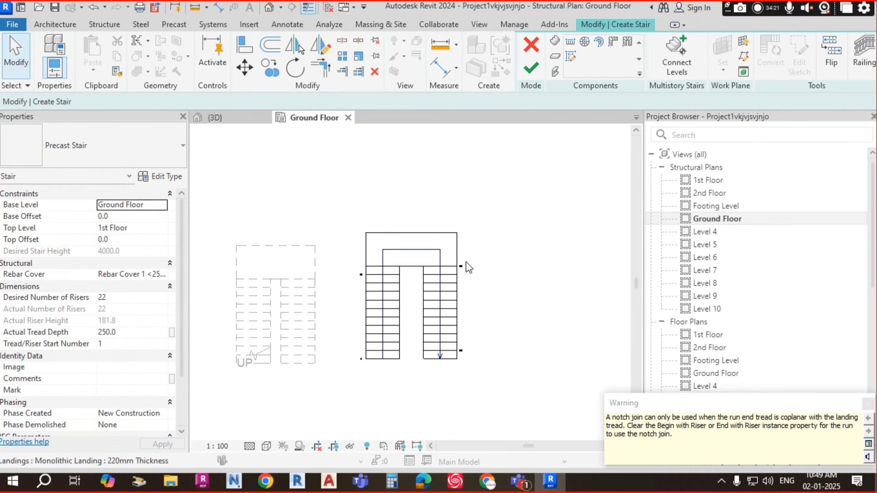
left_click(532, 69)
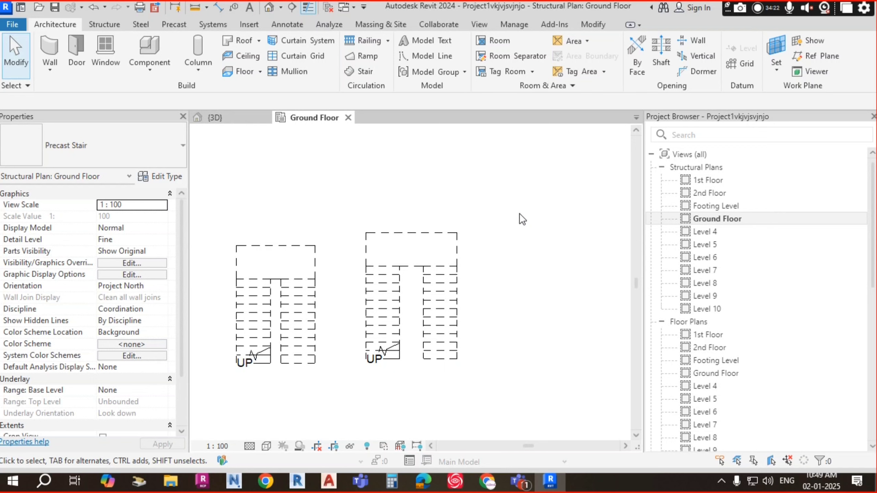
left_click(446, 312)
key("Escape")
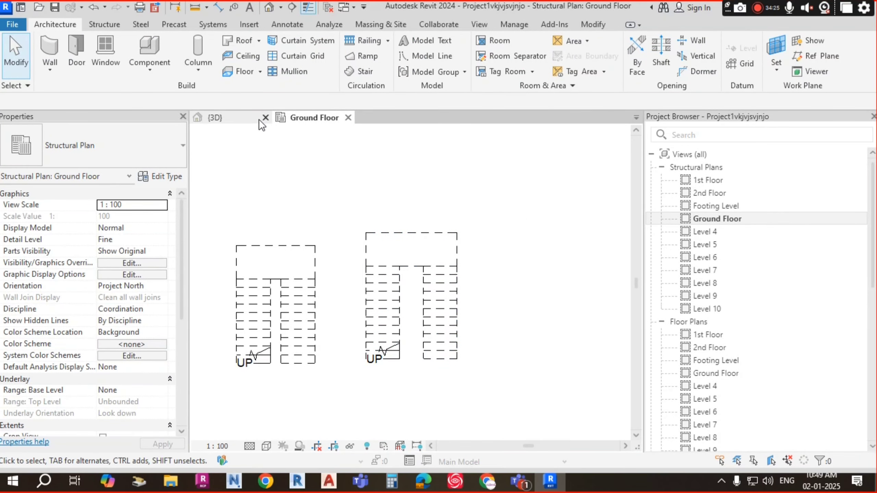
- Delete the railings from the newly created precast stair in the 3D view
left_click(259, 118)
middle_click_drag(443, 318, 511, 279, "shift")
scroll(352, 298, "up", 1)
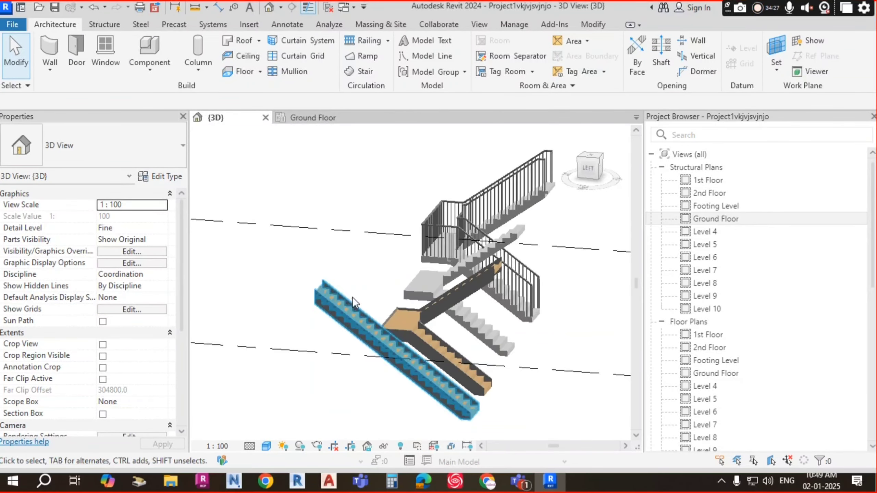
middle_click_drag(366, 302, 428, 351, "shift")
middle_click_drag(428, 350, 426, 383)
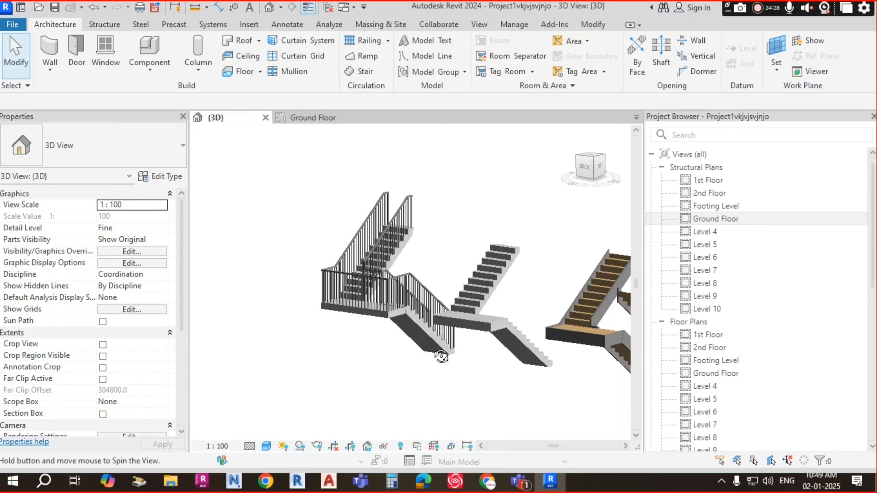
left_click(407, 273)
key("Escape")
left_click(396, 287)
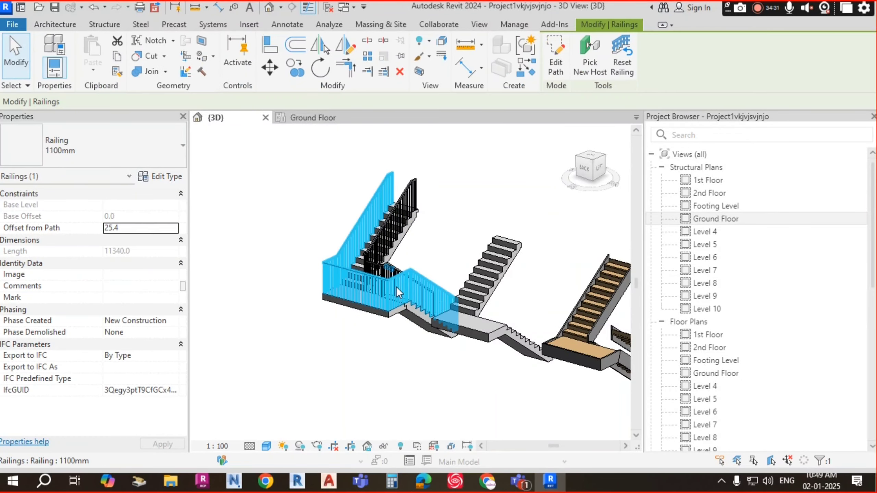
key("Delete")
- Compare how the runs meet the landing on the cast-in-place monolithic stair and on the precast stair
middle_click_drag(348, 340, 475, 323, "shift")
scroll(450, 307, "up", 4)
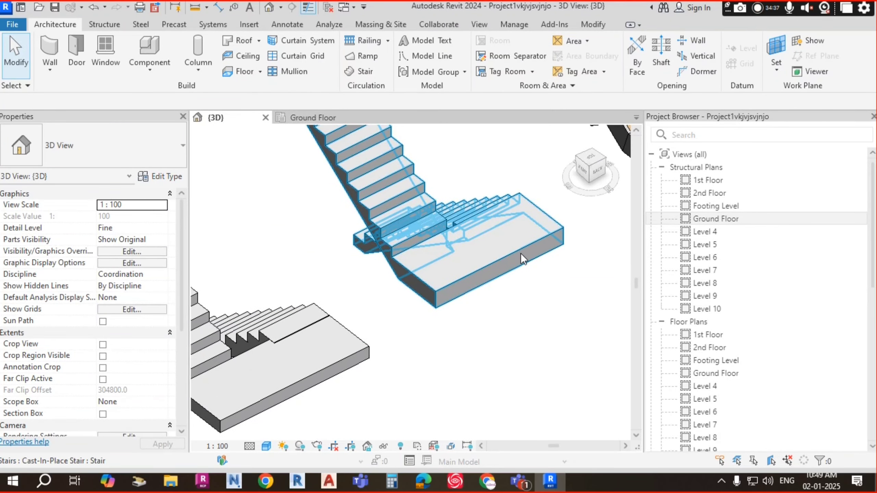
left_click(520, 255)
middle_click_drag(446, 358, 470, 367, "shift")
key("Escape")
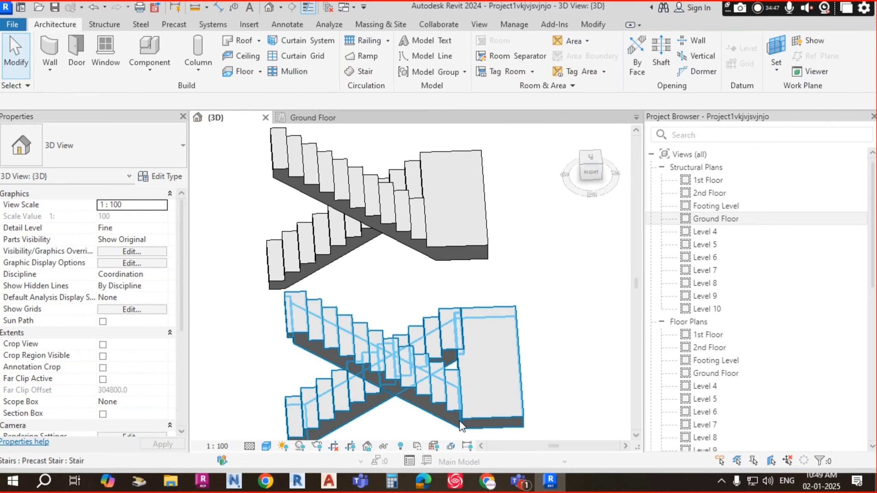
scroll(421, 183, "up", 5)
left_click(426, 197)
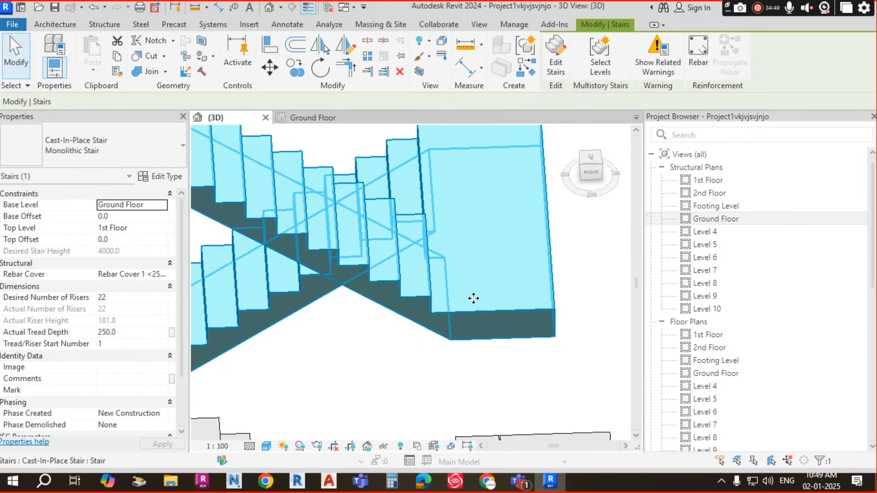
middle_click_drag(474, 298, 523, 267, "shift")
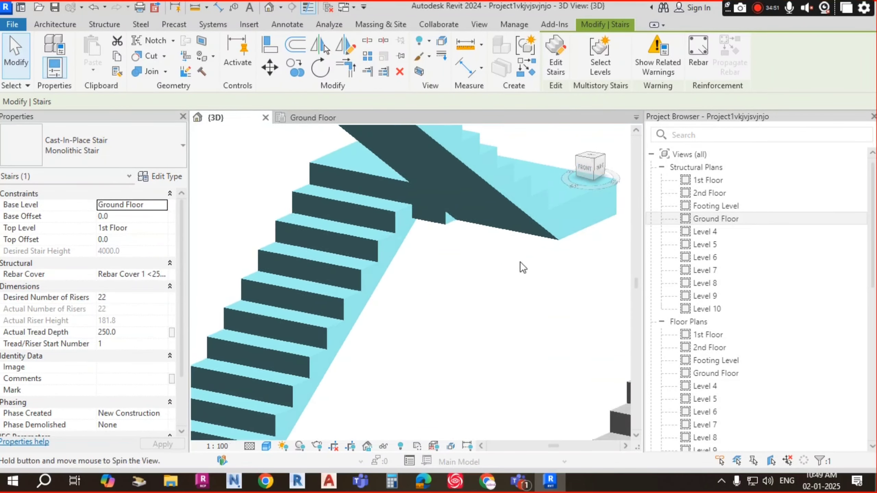
scroll(426, 210, "up", 3)
key("Escape")
scroll(412, 238, "down", 5)
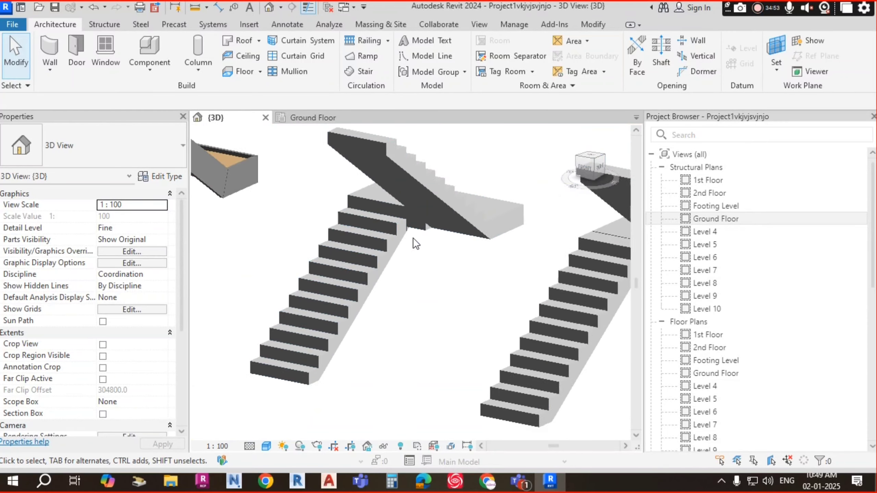
middle_click_drag(412, 238, 448, 352, "shift")
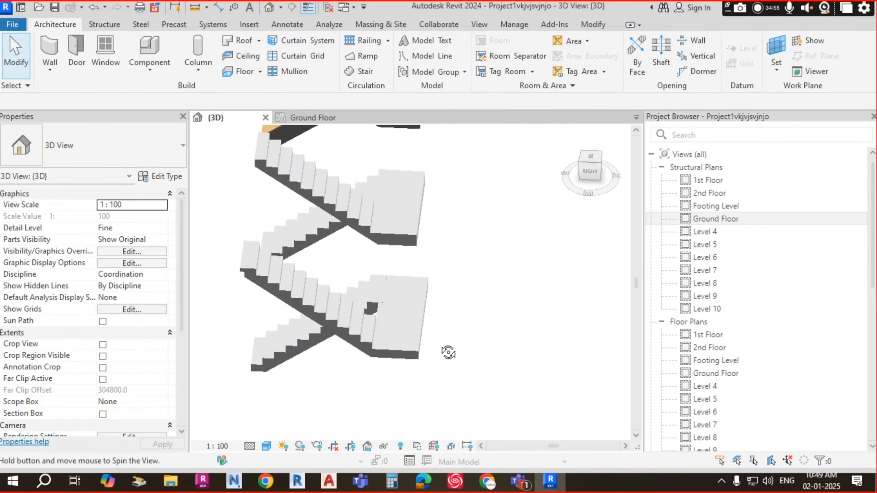
scroll(376, 310, "up", 3)
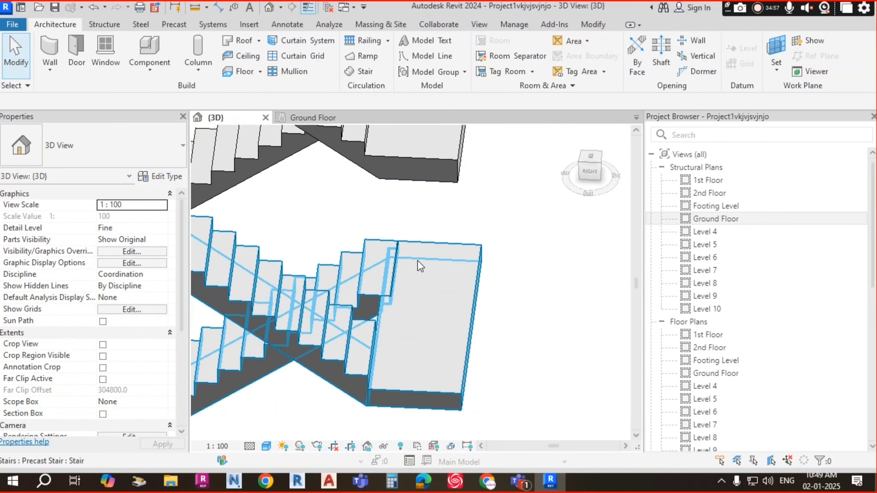
scroll(568, 310, "down", 2)
scroll(570, 310, "down", 2)
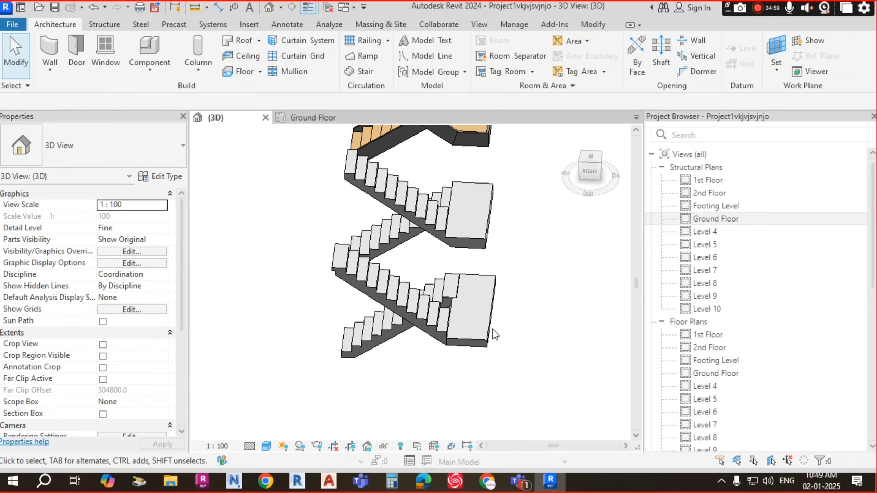
- Examine the upper end and underside of the precast stair's top run against the same area of the monolithic stair
left_click(446, 335)
middle_click_drag(446, 334, 388, 259, "shift")
scroll(388, 259, "up", 4)
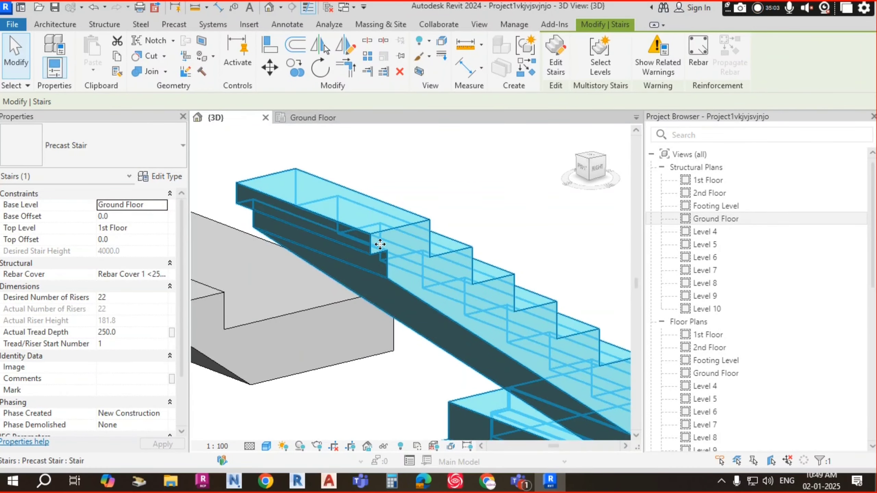
scroll(393, 252, "down", 5)
middle_click_drag(468, 325, 304, 232, "shift")
scroll(300, 232, "up", 4)
scroll(308, 235, "down", 4)
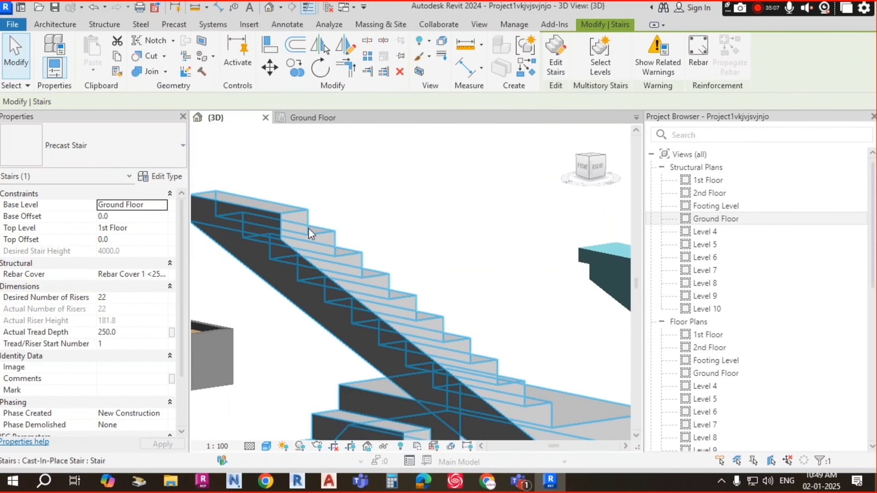
scroll(554, 264, "up", 2)
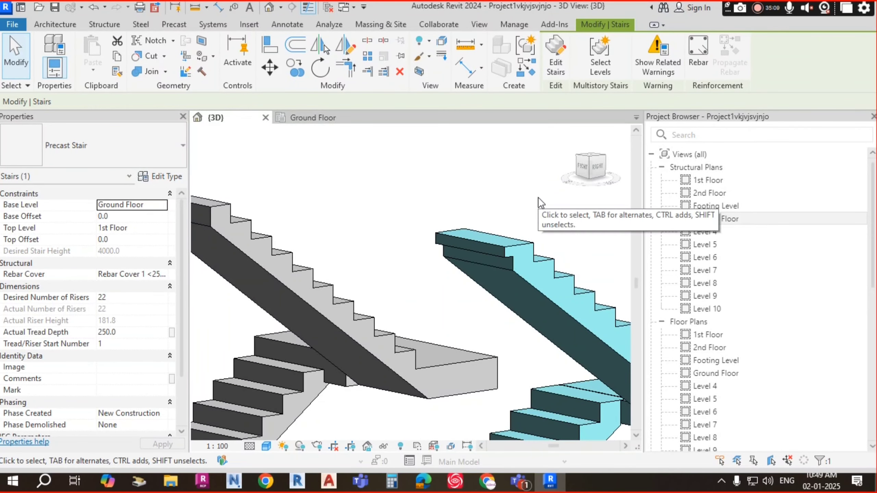
scroll(539, 198, "down", 2)
middle_click_drag(538, 199, 519, 200)
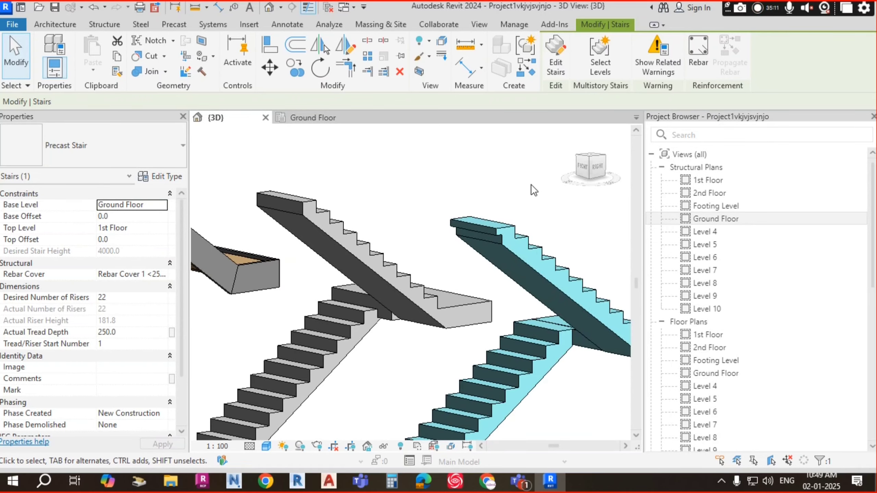
left_click(532, 190)
scroll(540, 249, "down", 2)
middle_click_drag(547, 361, 514, 349)
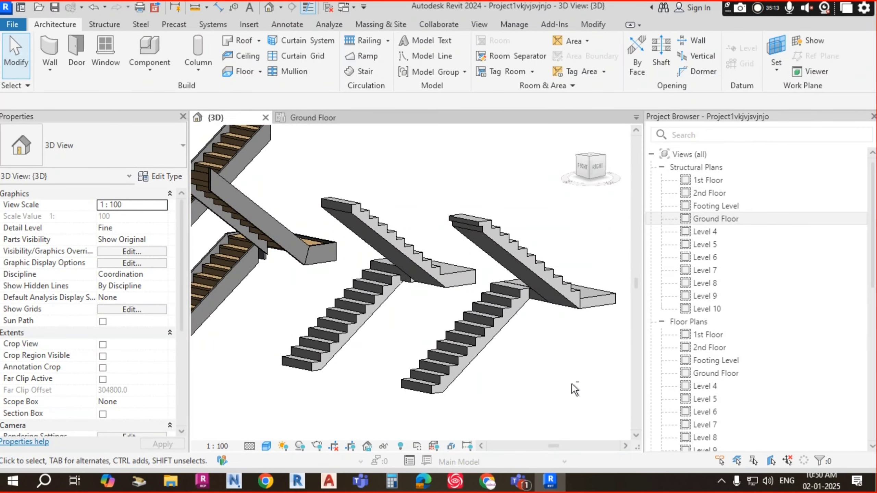
- Review the assembled, cast-in-place and precast stairs side by side in the 3D view
mouse_move(567, 383)
middle_mouse_down("shift")
mouse_move(554, 421)
mouse_move(494, 436)
mouse_move(358, 325)
mouse_move(405, 341)
mouse_move(394, 316)
mouse_move(491, 362)
mouse_move(474, 329)
mouse_move(505, 348)
mouse_move(463, 344)
mouse_move(546, 359)
mouse_move(524, 348)
middle_mouse_up("shift")
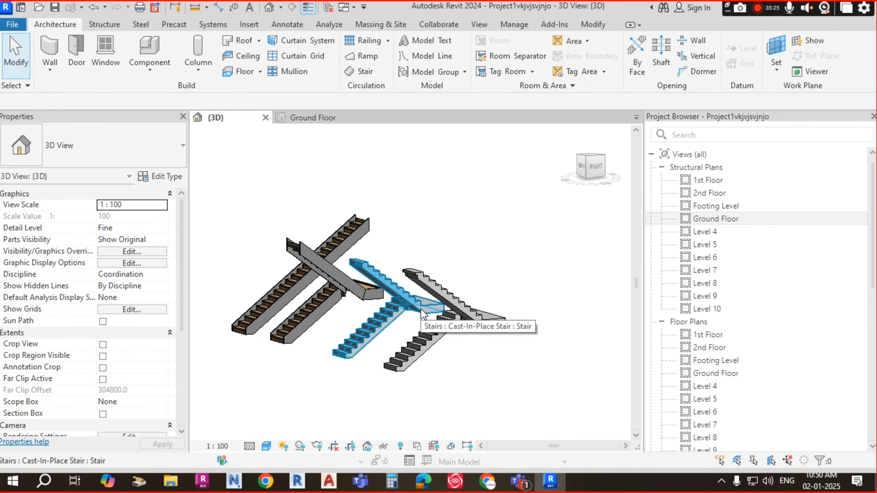
left_click(472, 314)
mouse_move(471, 314)
middle_mouse_down("shift")
mouse_move(503, 398)
mouse_move(540, 359)
mouse_move(448, 325)
mouse_move(448, 382)
mouse_move(466, 398)
mouse_move(422, 321)
mouse_move(387, 292)
mouse_move(420, 279)
mouse_move(472, 335)
mouse_move(407, 274)
mouse_move(475, 322)
middle_mouse_up("shift")
left_click(387, 292)
left_click(360, 274)
scroll(407, 274, "down", 2)
left_click(475, 322)
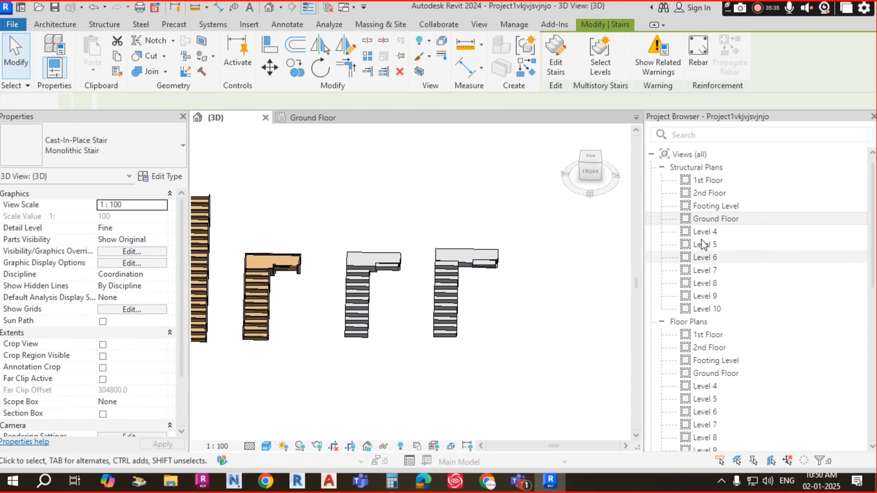
- On the Ground Floor structural plan, start a Cast-In-Place Monolithic Stair with a full-step spiral run
double_click(713, 218)
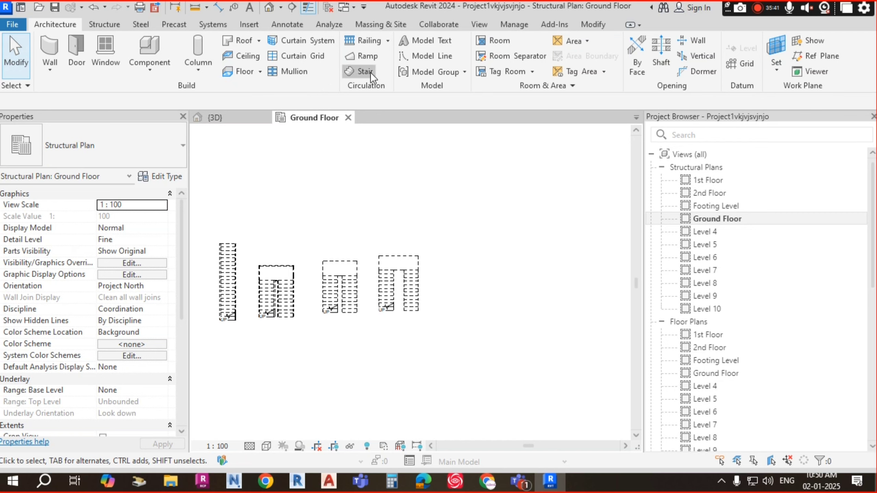
left_click(125, 137)
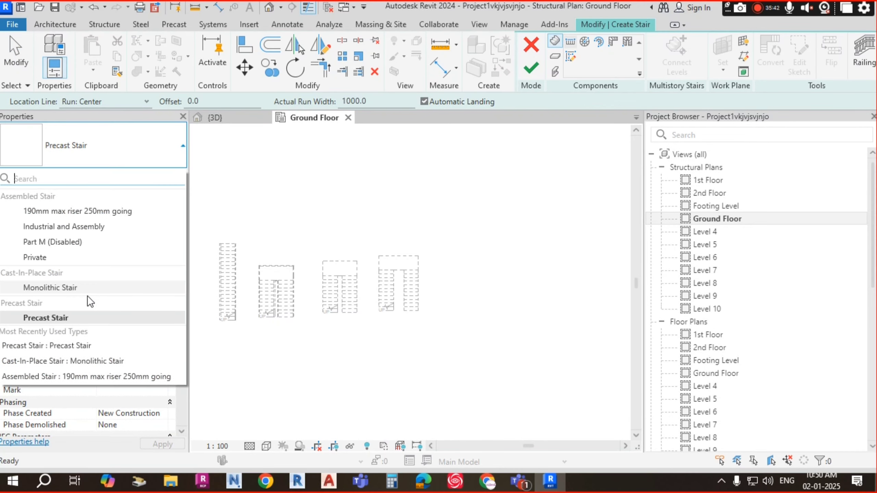
left_click(68, 289)
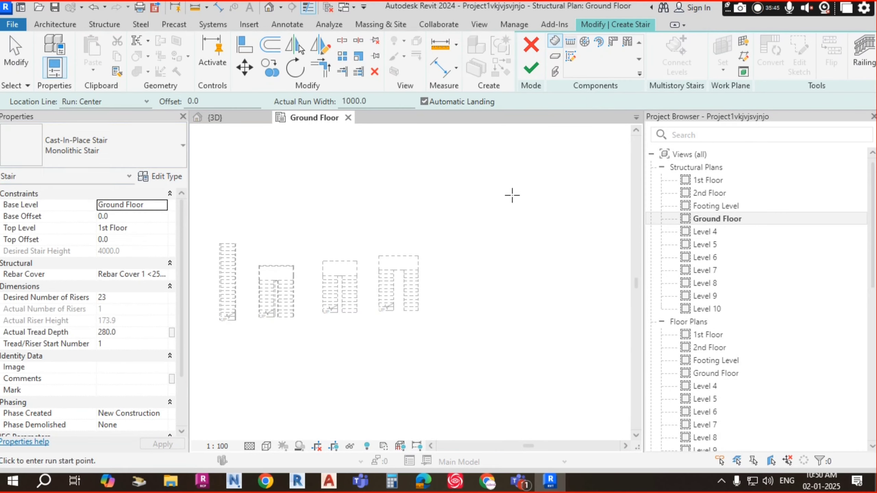
left_click(585, 41)
middle_click_drag(520, 285, 462, 282)
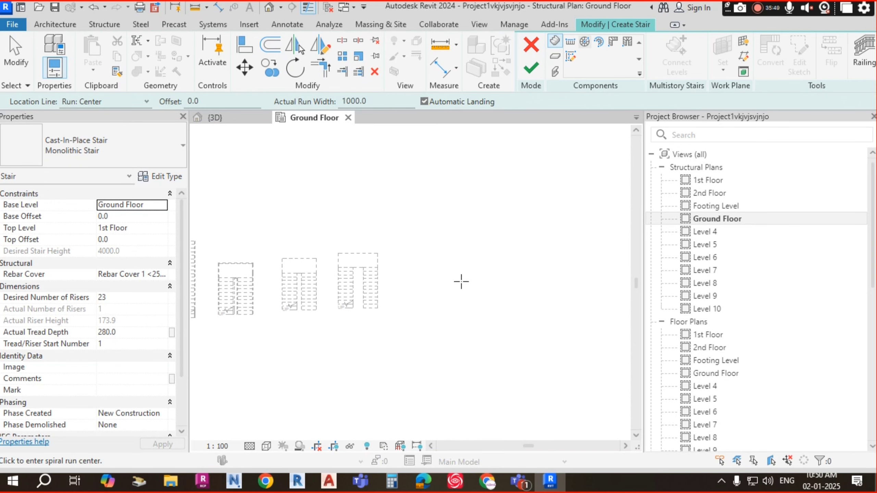
- Set the new stair's desired number of risers to 22 and its actual tread depth to 250
left_click(123, 296)
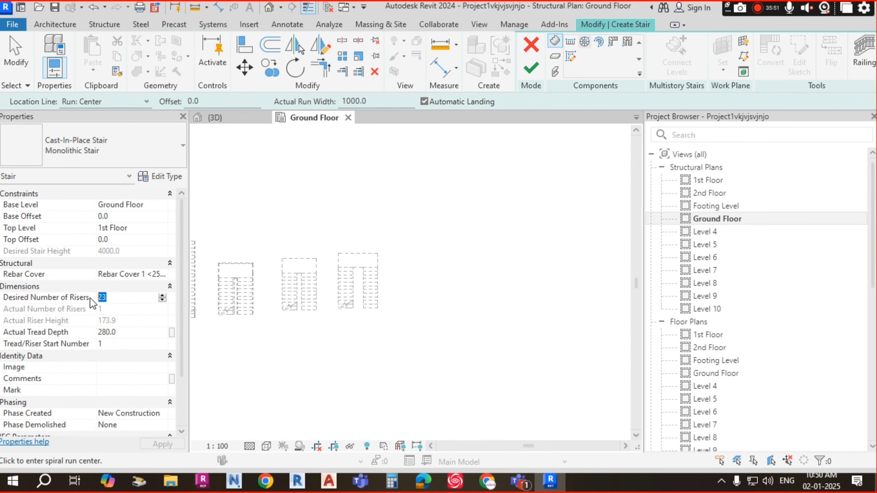
type("22")
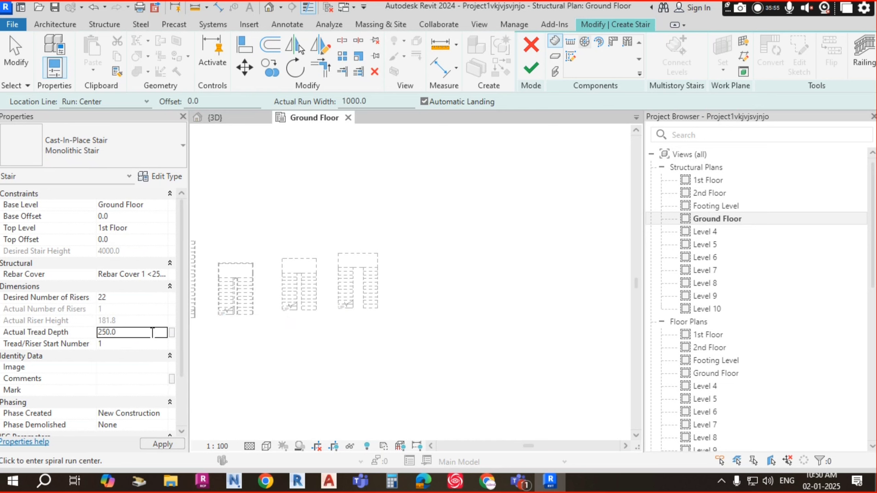
left_click(481, 286)
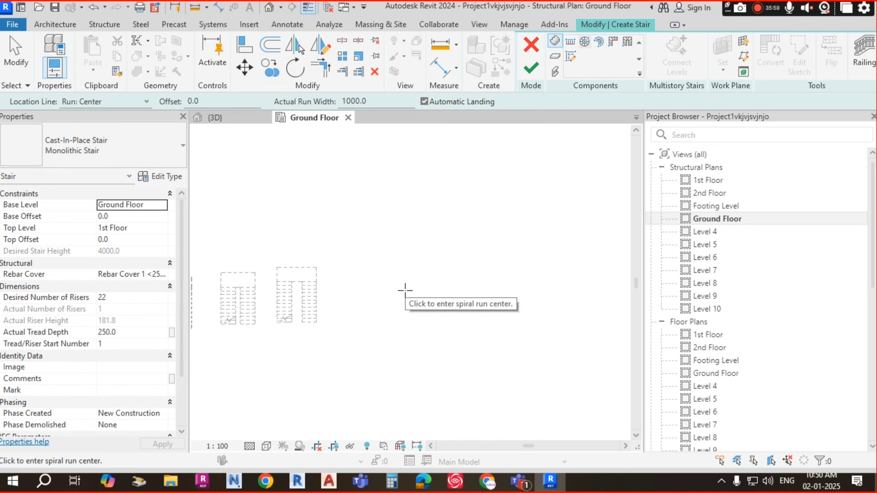
- Place the full-step spiral run in open space beside the existing stairs with a radius of about 1100 mm and finish the stair
left_click(426, 284)
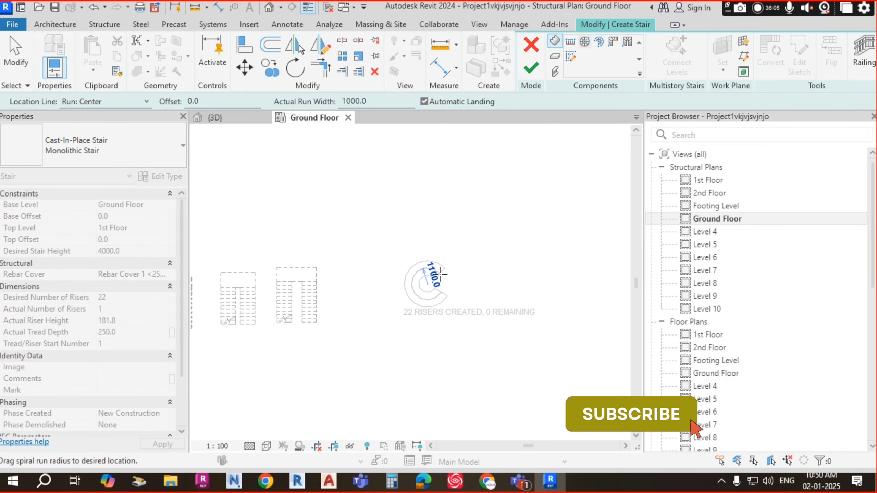
scroll(440, 275, "up", 3)
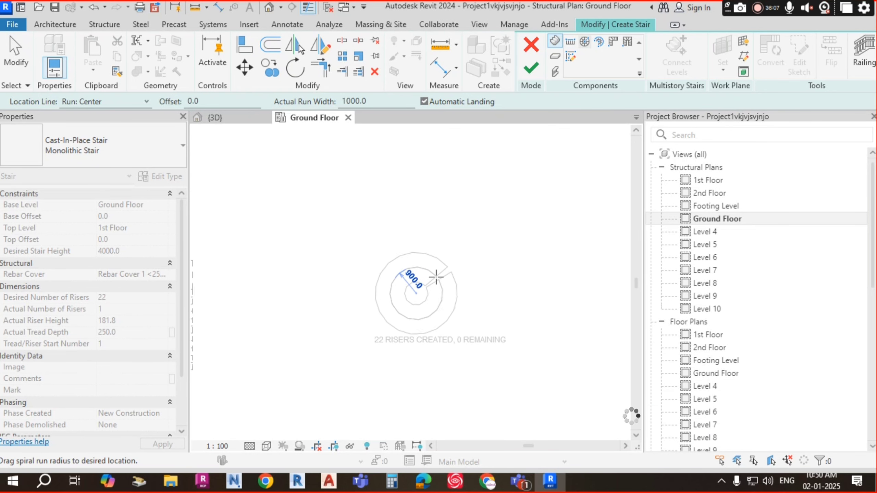
scroll(436, 275, "up", 1)
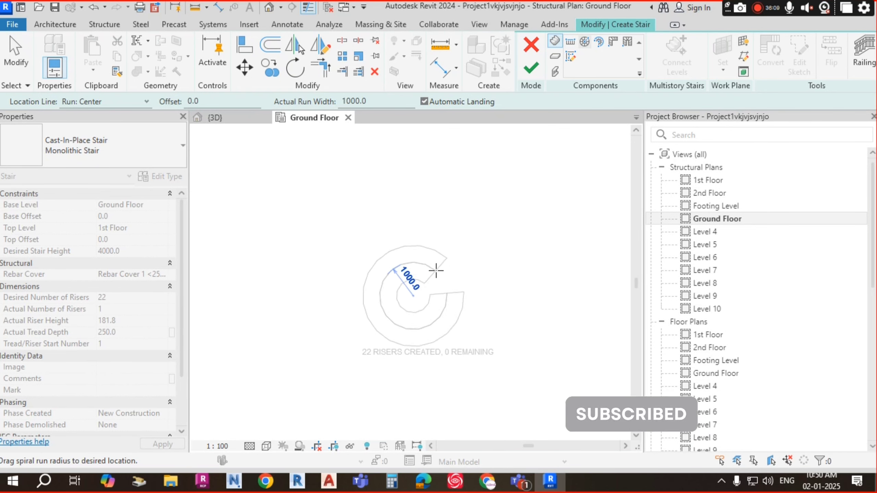
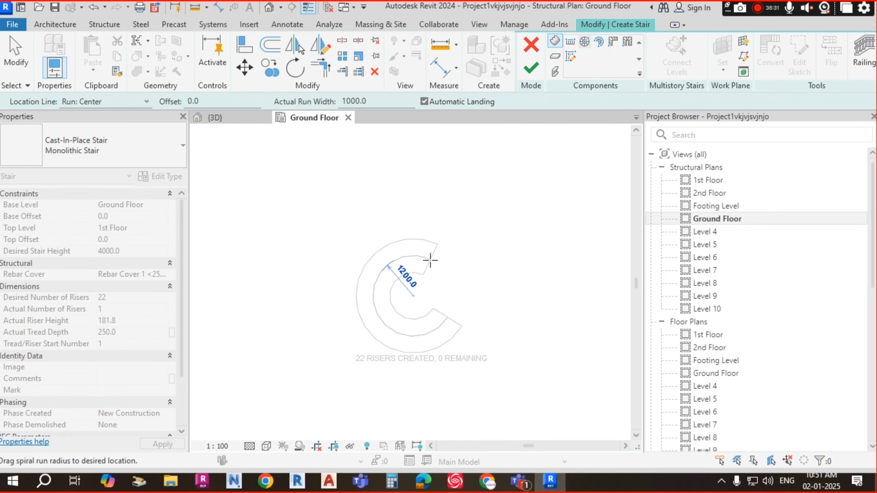
left_click(435, 264)
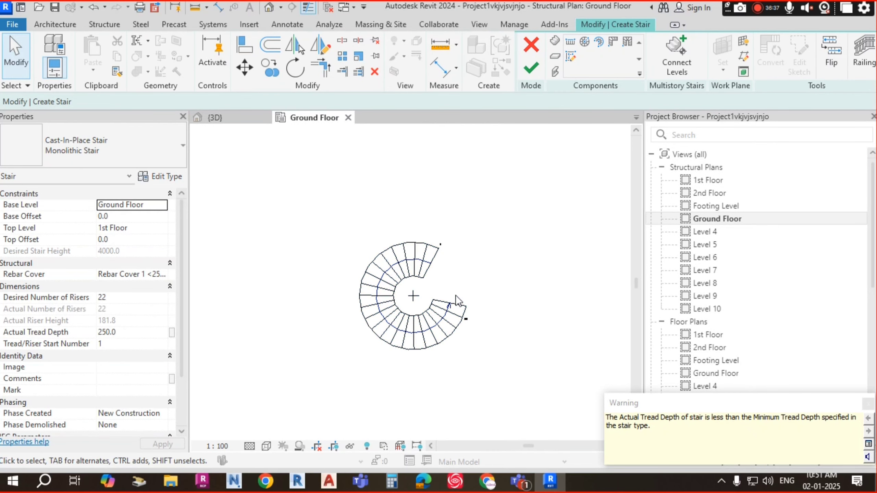
left_click(532, 71)
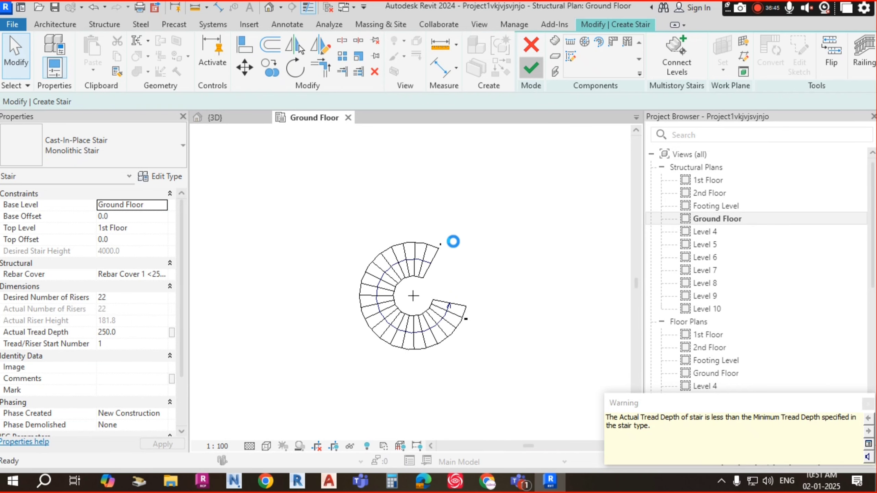
left_click(522, 291)
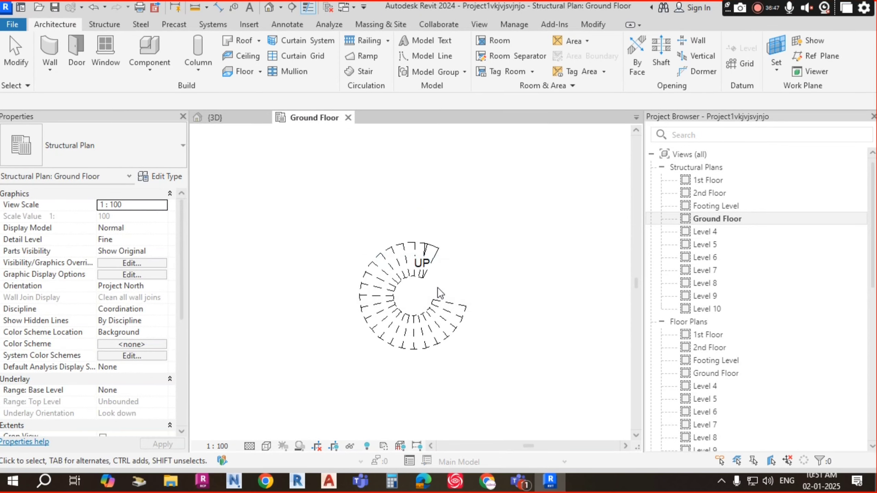
- Examine the finished spiral stair in the 3D view from its underside, sides and above
left_click(240, 119)
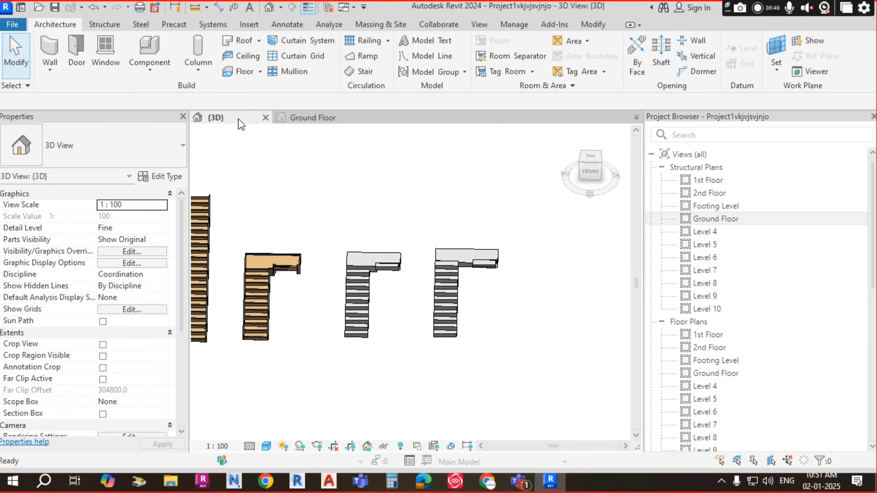
scroll(309, 232, "down", 5)
scroll(396, 252, "up", 6)
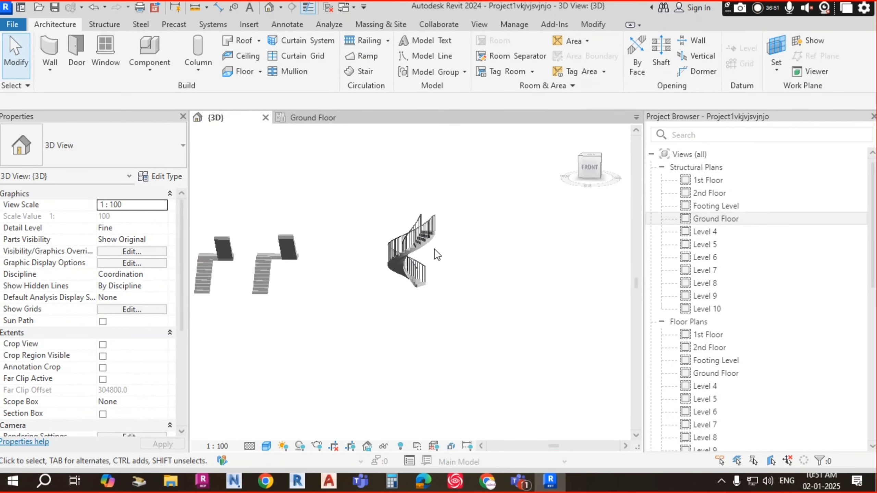
left_click(353, 304)
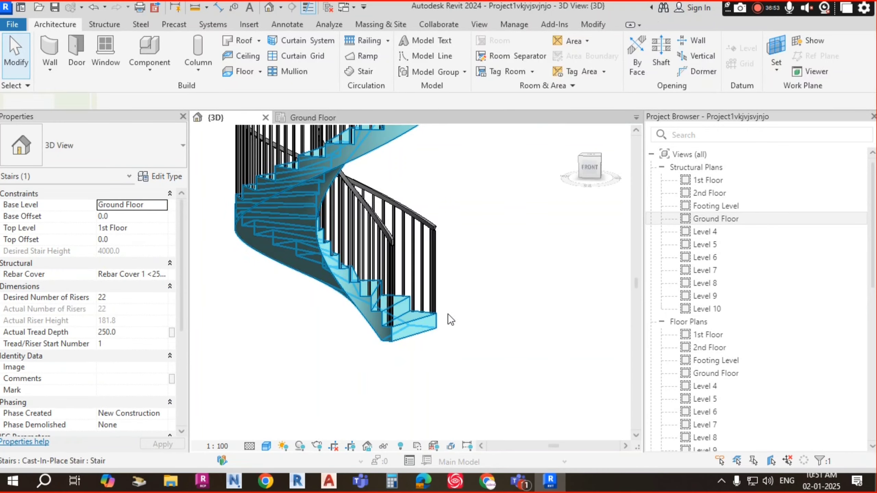
scroll(483, 321, "down", 3)
middle_click_drag(501, 327, 347, 331, "shift")
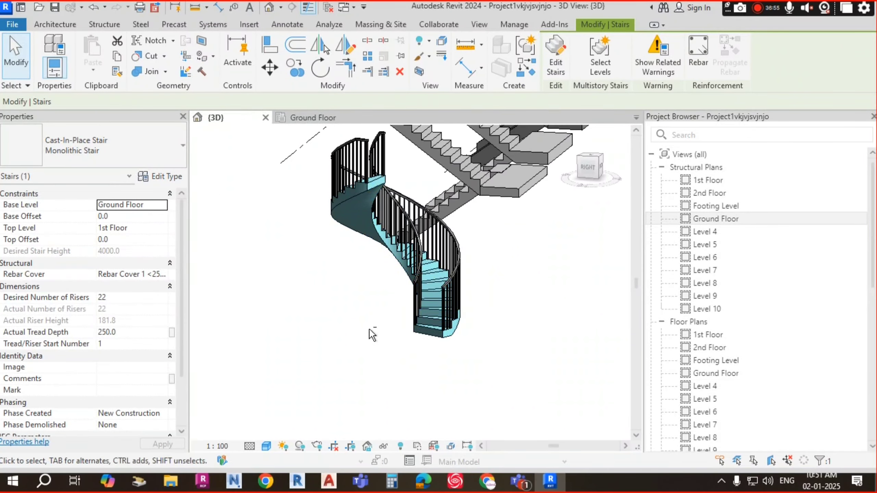
scroll(444, 335, "up", 5)
scroll(445, 365, "down", 4)
middle_click_drag(445, 371, 414, 315, "shift")
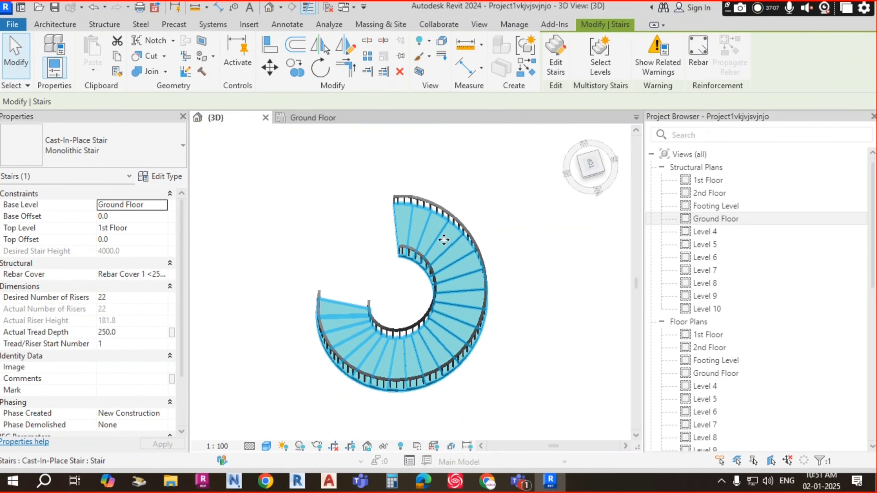
middle_click_drag(448, 237, 443, 332, "shift")
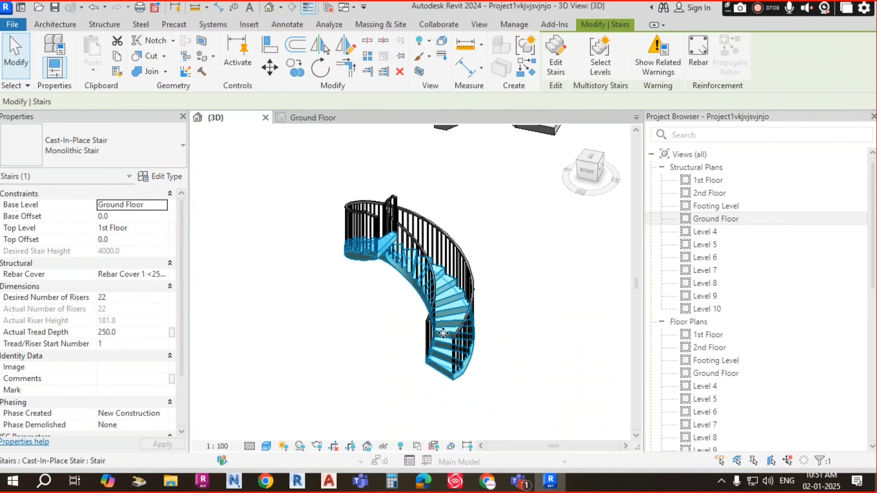
middle_click_drag(337, 251, 453, 275, "shift")
- Delete the outer and inner railings from the spiral stair
key("Escape")
left_click(455, 233)
key("Delete")
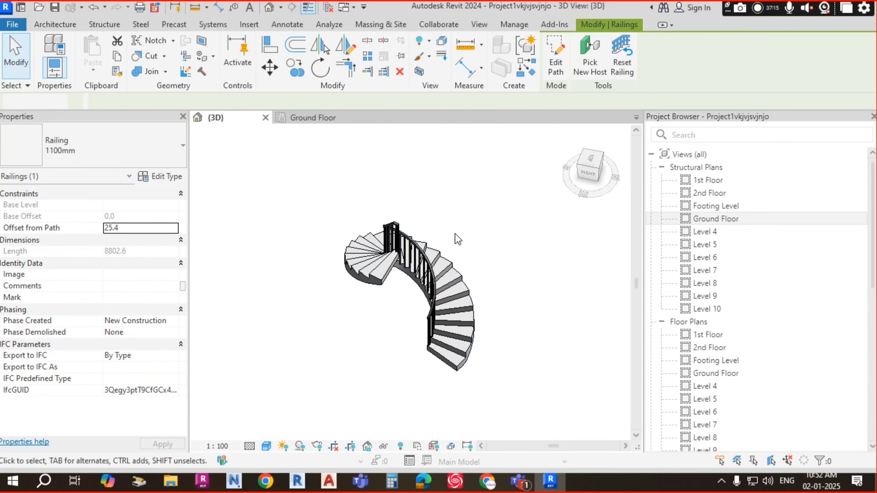
left_click(423, 246)
key("Delete")
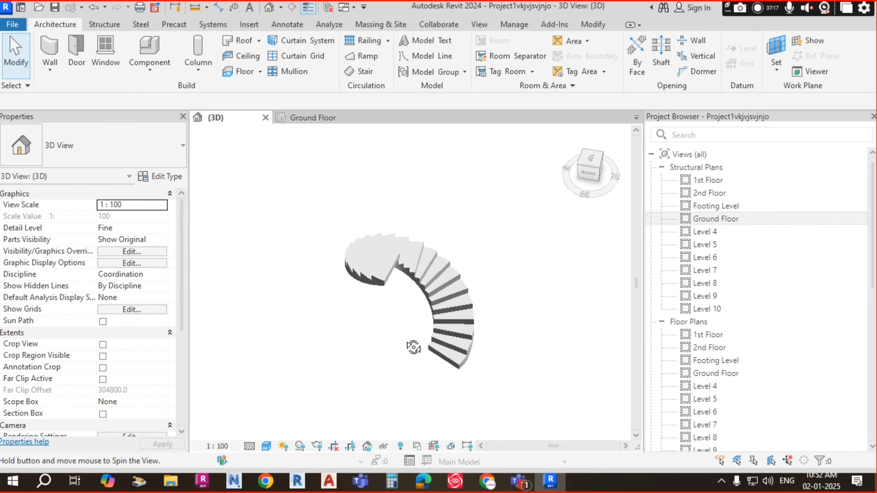
- Change the spiral stair's type to Assembled Stair 190mm max riser 250mm going and look it over
middle_click_drag(412, 346, 545, 338, "shift")
left_click(469, 319)
middle_click_drag(467, 315, 413, 290, "shift")
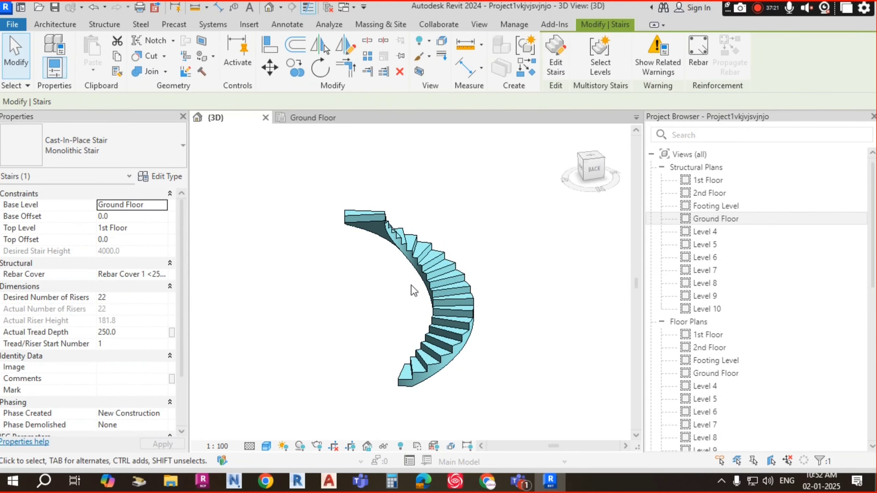
left_click(109, 142)
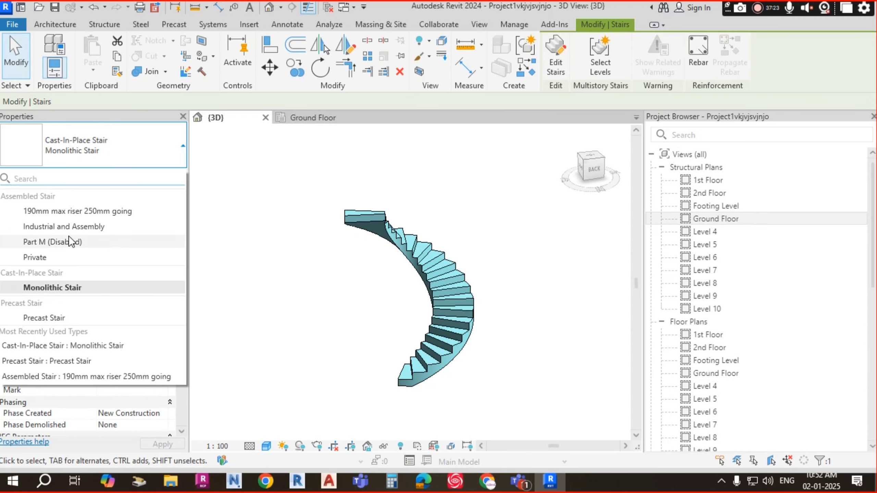
left_click(71, 211)
left_click(527, 267)
middle_click_drag(480, 349, 397, 341, "shift")
- Change the spiral stair's type to Precast Stair and inspect its treads and underside
left_click(442, 277)
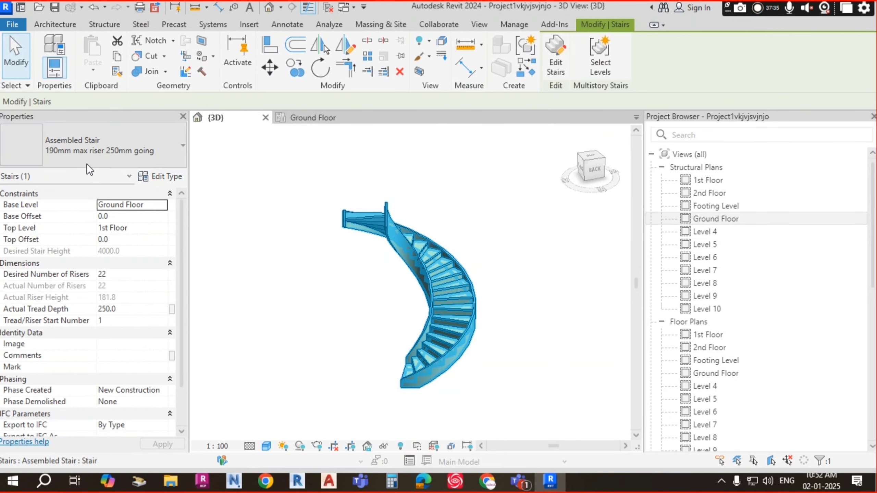
left_click(92, 166)
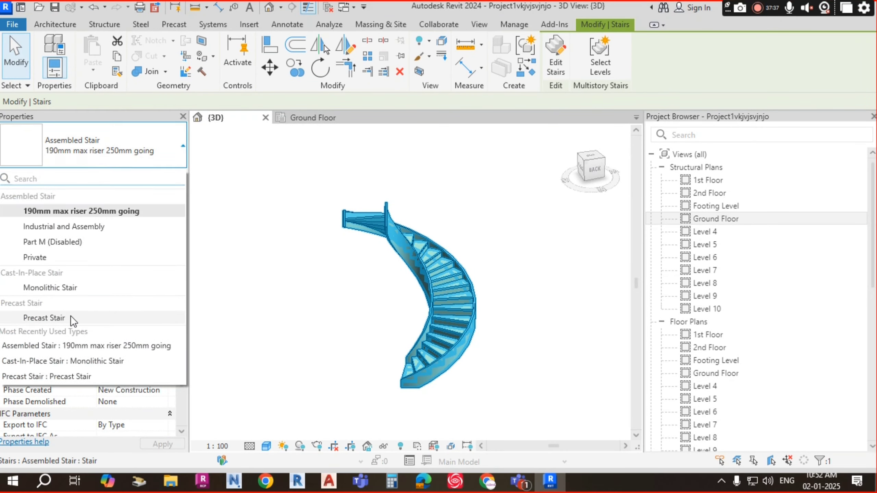
left_click(70, 316)
left_click(530, 252)
middle_click_drag(347, 315, 330, 329, "shift")
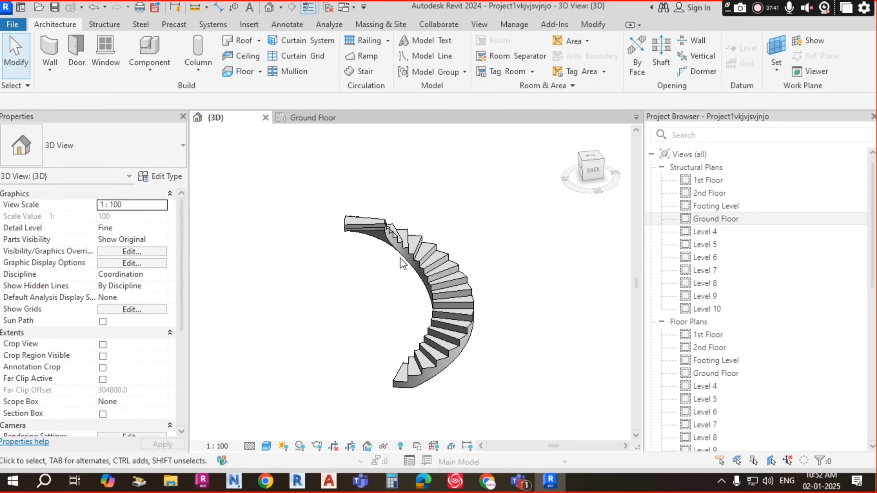
left_click(406, 246)
middle_click_drag(407, 287, 519, 277, "shift")
left_click(481, 242)
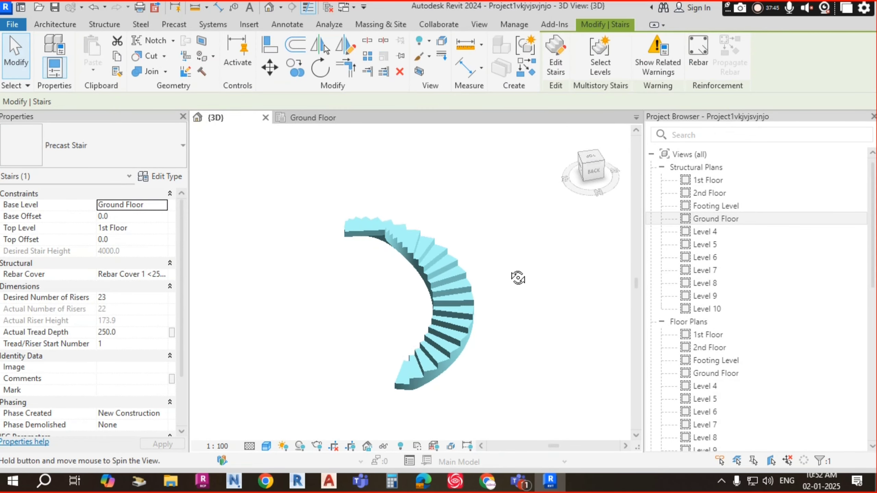
left_click(532, 273)
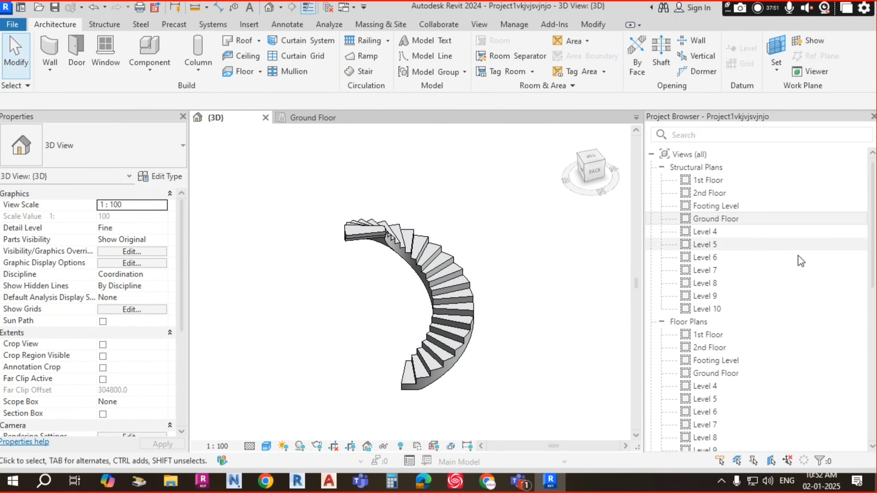
- On the Ground Floor structural plan, start a Monolithic Stair with an L-shape winder run, 22 desired risers and 250 actual tread depth
left_click(727, 218)
double_click(727, 218)
scroll(436, 287, "down", 5)
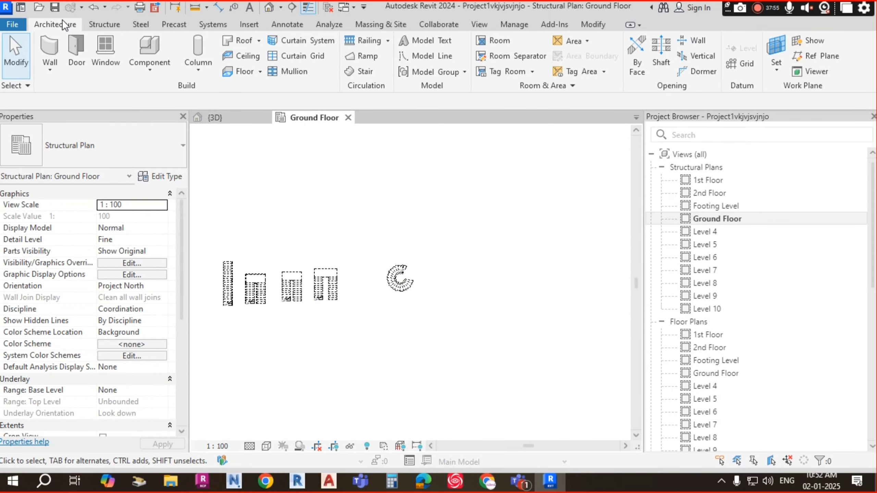
left_click(360, 70)
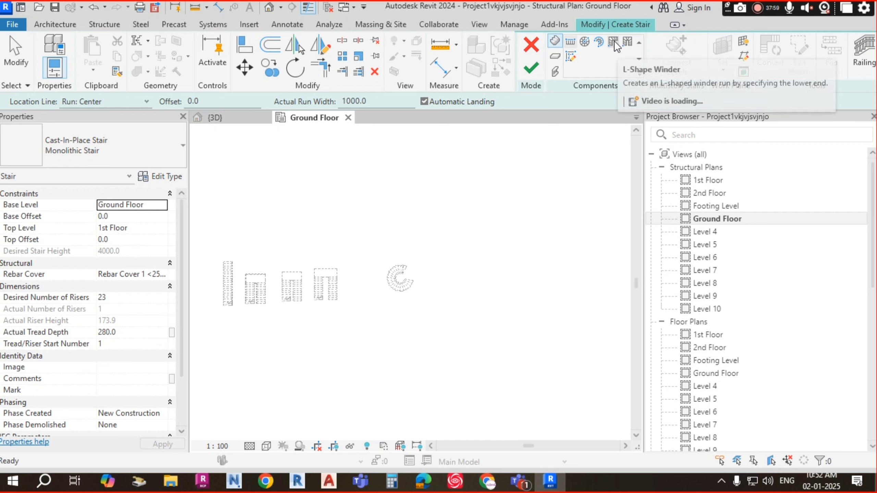
left_click(614, 41)
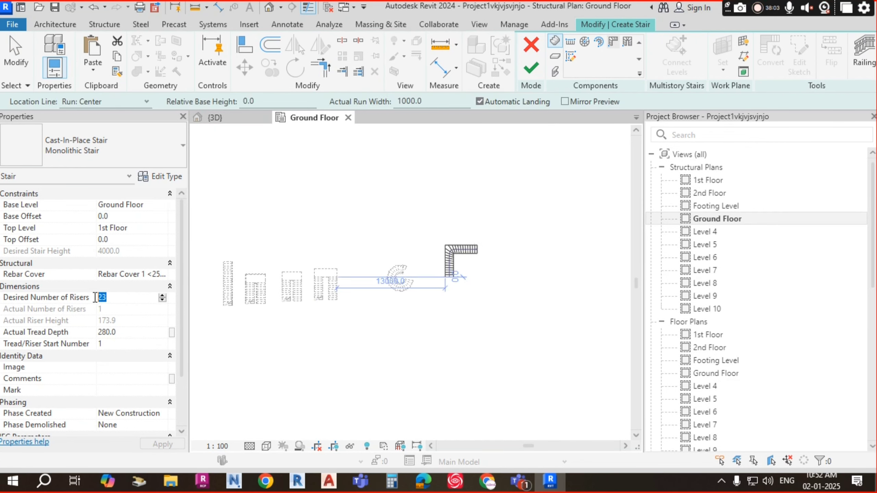
left_click(92, 300)
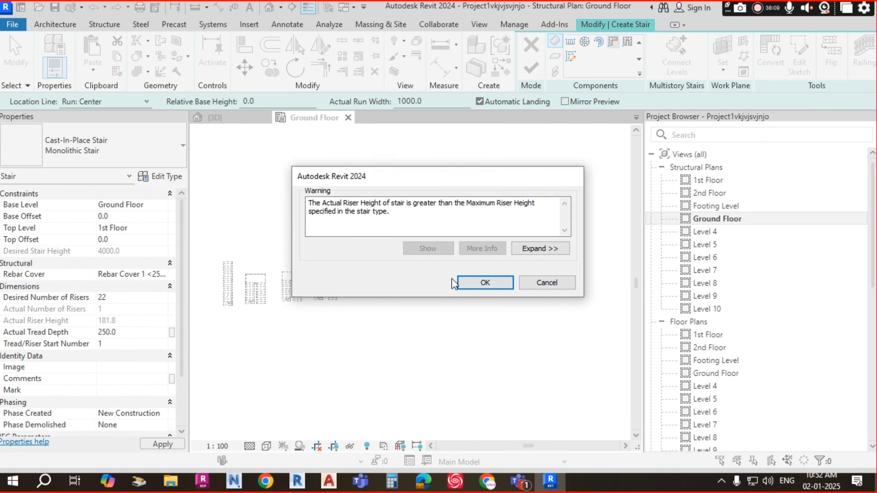
left_click(484, 284)
- Place the L-shape winder run in the open space beside the spiral stair and finish the stair
scroll(449, 284, "up", 4)
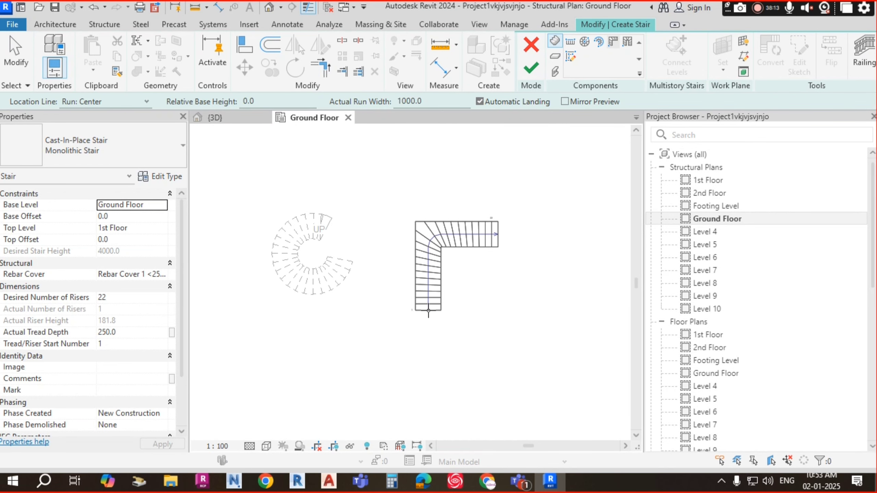
left_click(444, 310)
key("Escape")
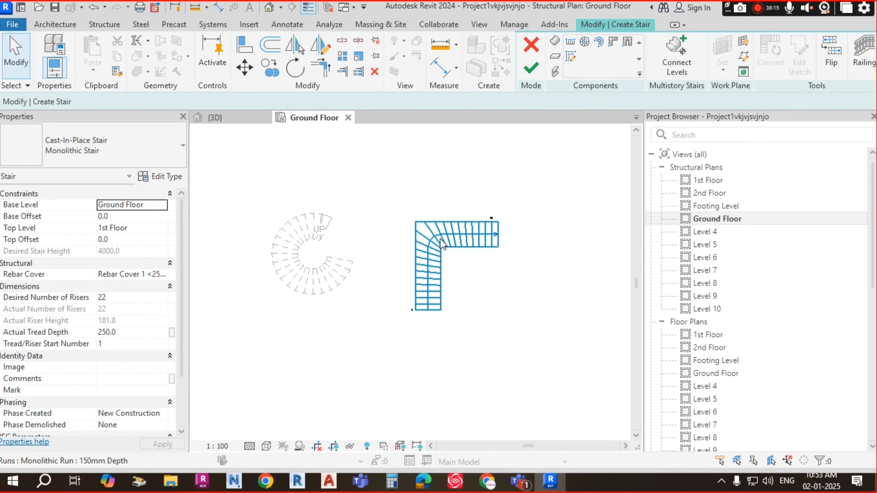
left_click(531, 69)
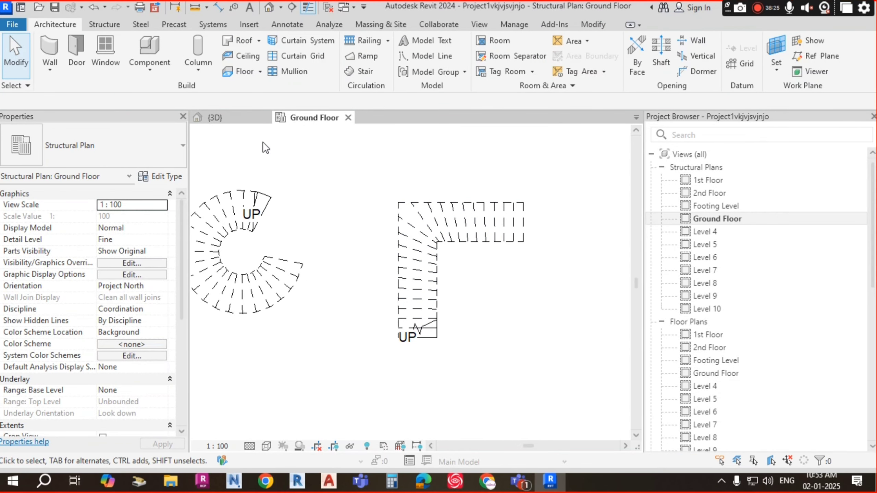
- In the 3D view, delete both railings from the L-shaped winder stair and inspect its bare run
left_click(234, 116)
scroll(402, 260, "down", 4)
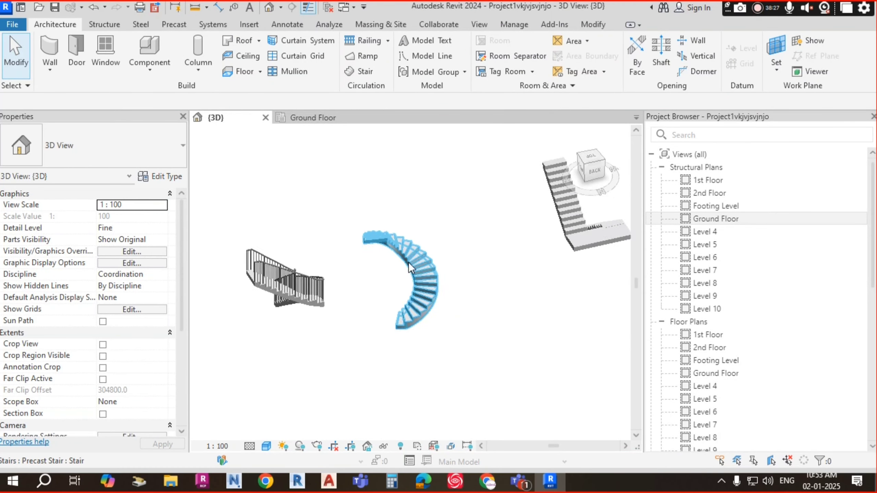
middle_click_drag(365, 317, 553, 295)
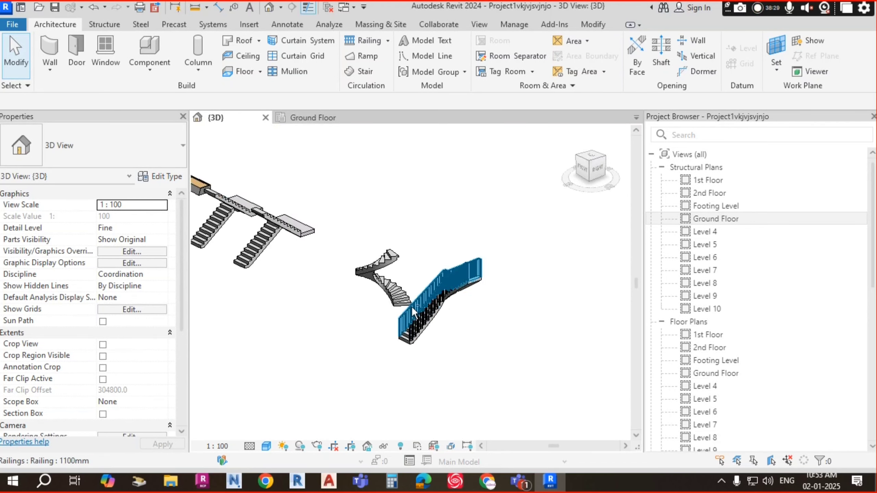
middle_click_drag(411, 311, 538, 331, "shift")
scroll(499, 284, "up", 3)
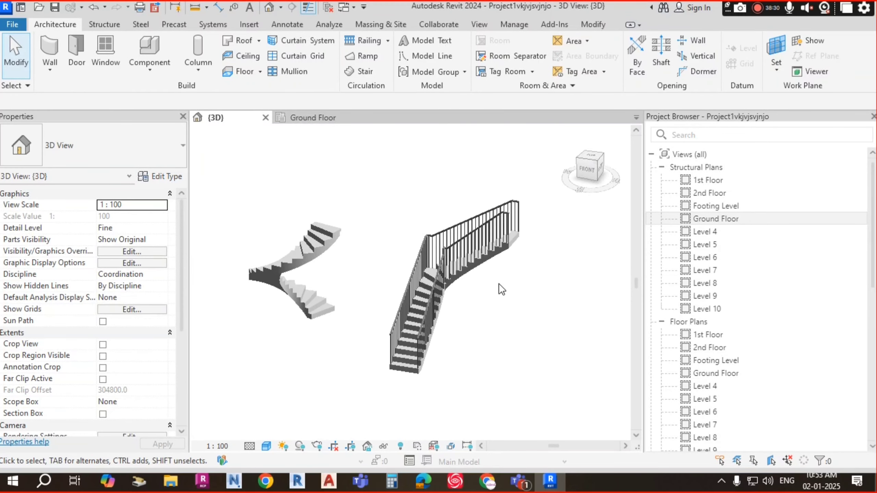
left_click(472, 228)
key("Escape")
left_click(487, 220)
key("Delete")
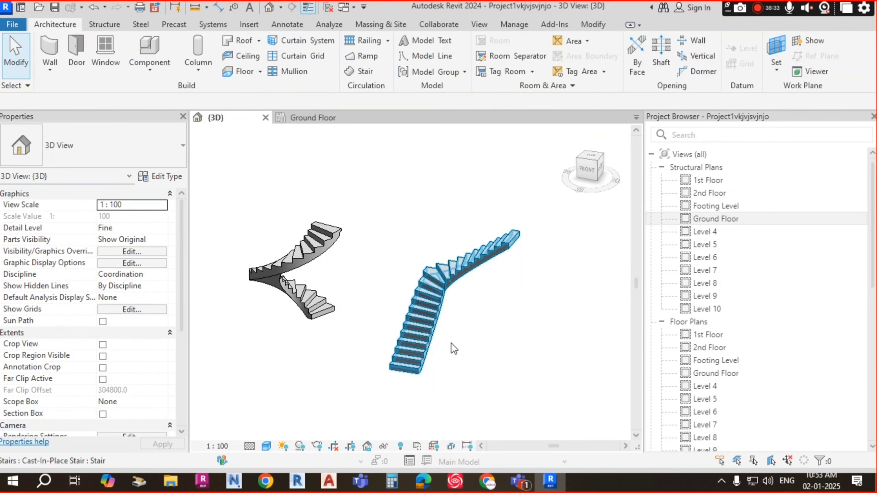
middle_click_drag(451, 343, 490, 332, "shift")
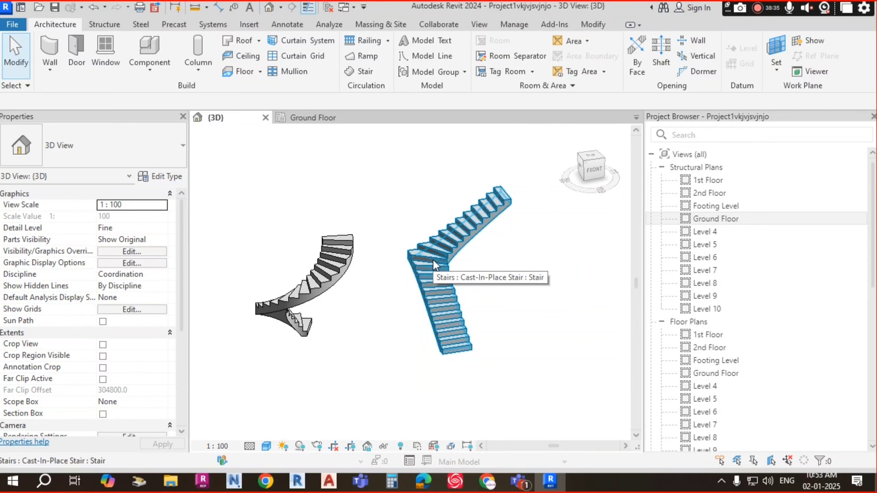
scroll(512, 200, "up", 3)
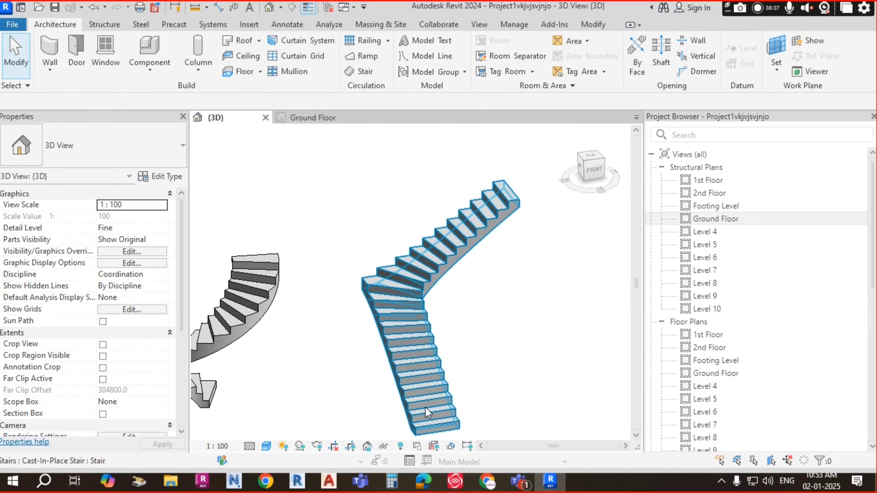
- Examine the L-shaped winder stair's corner treads and view it alongside the spiral stair
scroll(391, 274, "up", 3)
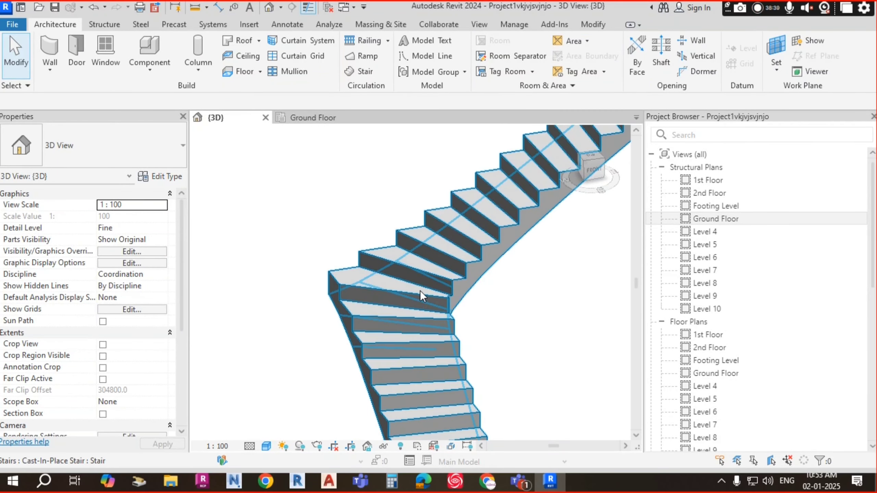
scroll(394, 279, "down", 5)
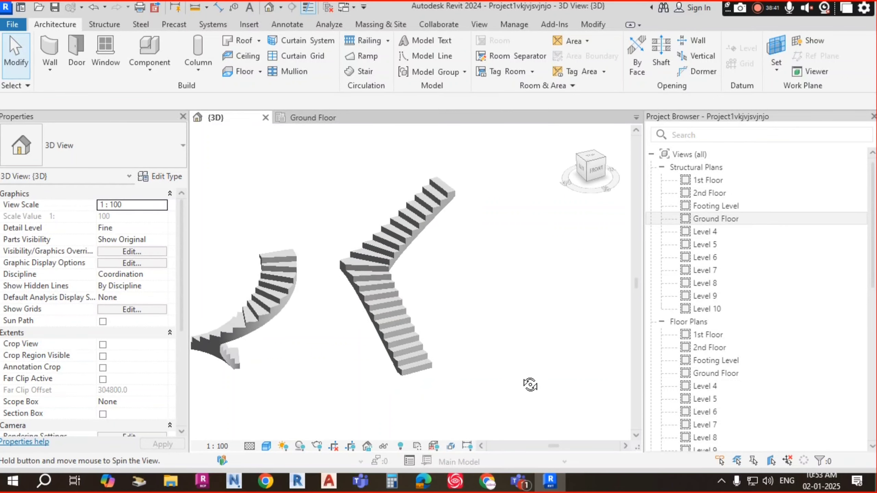
middle_click_drag(389, 334, 421, 345)
middle_click_drag(489, 366, 483, 341, "shift")
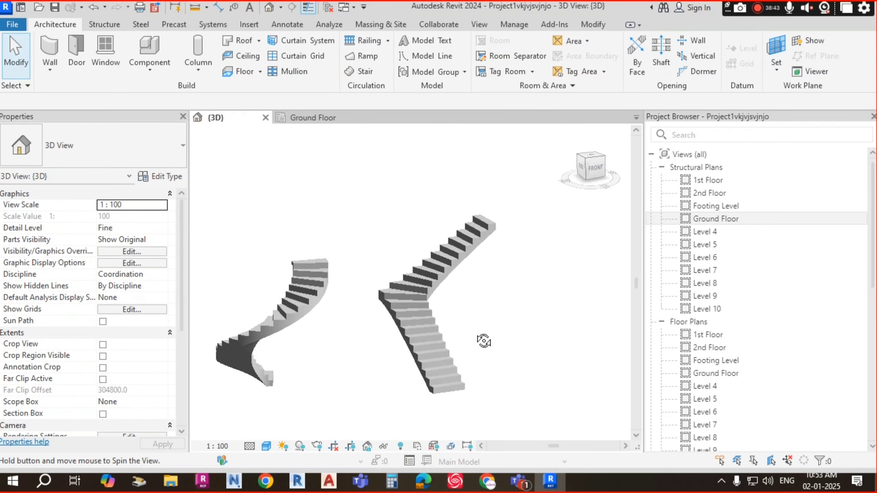
middle_click_drag(462, 287, 447, 287)
- On the Ground Floor structural plan, start a Monolithic Stair with a U-shape winder run, 22 desired risers and 250 actual tread depth
double_click(727, 218)
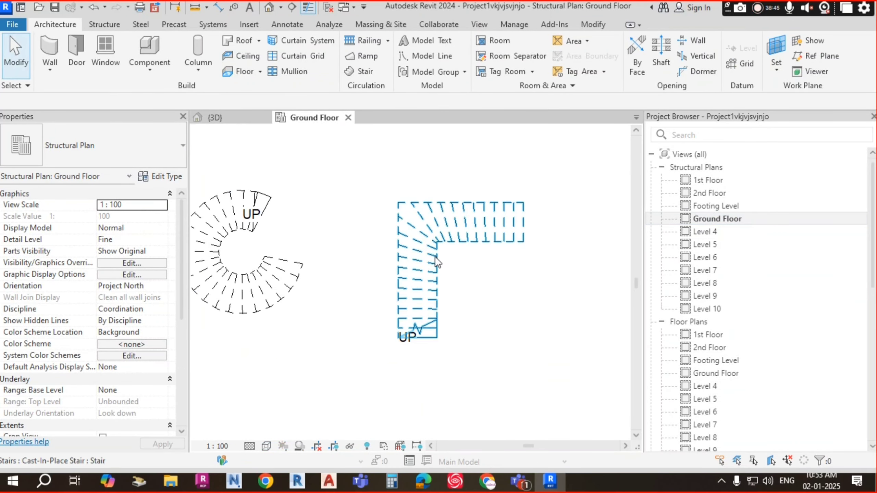
middle_click_drag(506, 297, 490, 304)
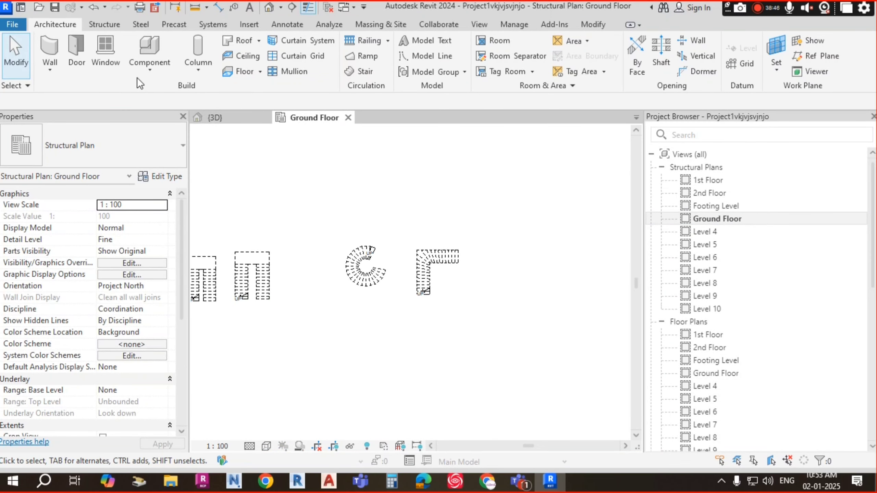
left_click(378, 72)
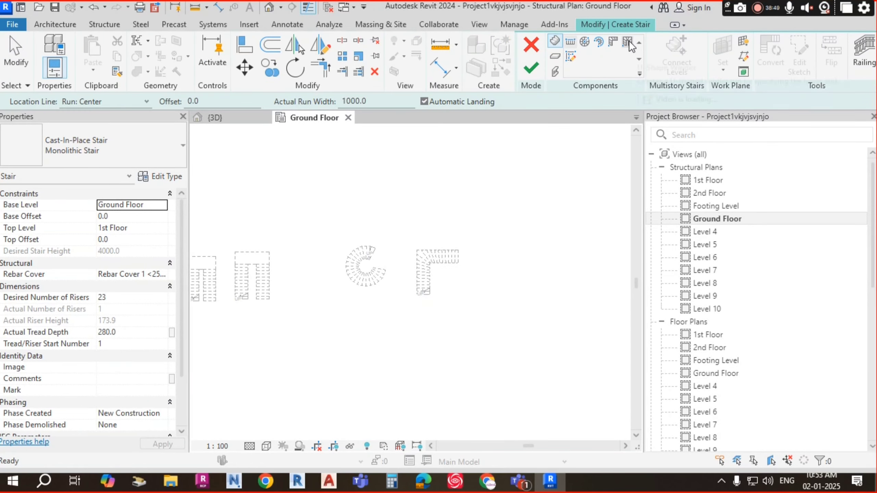
left_click(627, 42)
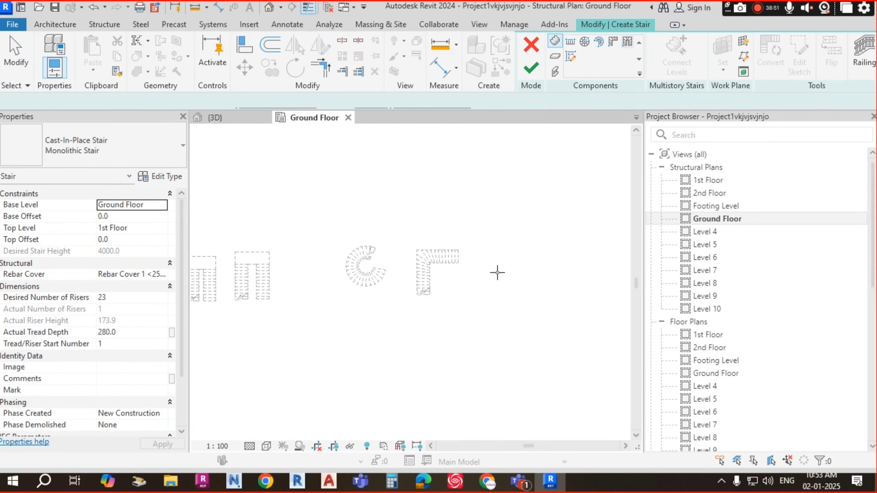
left_click(479, 298)
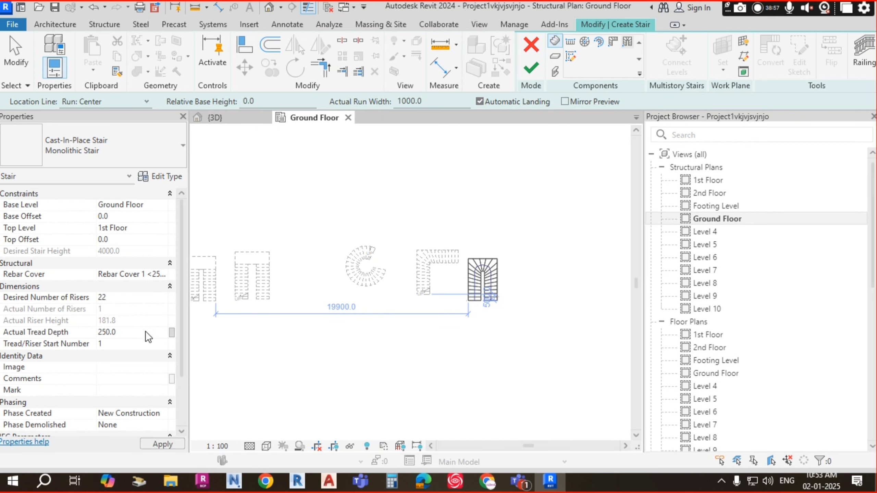
- Place the U-shape winder run in the open space beside the L-shaped winder stair and finish the stair
left_click(488, 288)
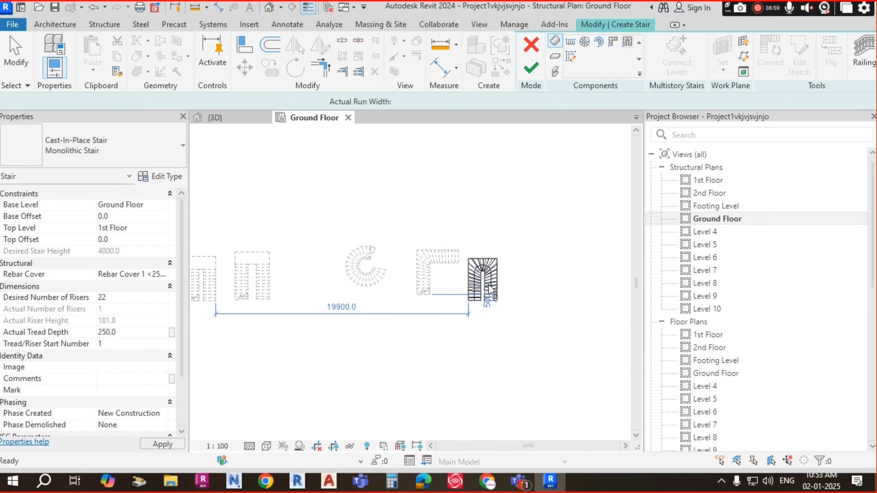
scroll(487, 278, "up", 3)
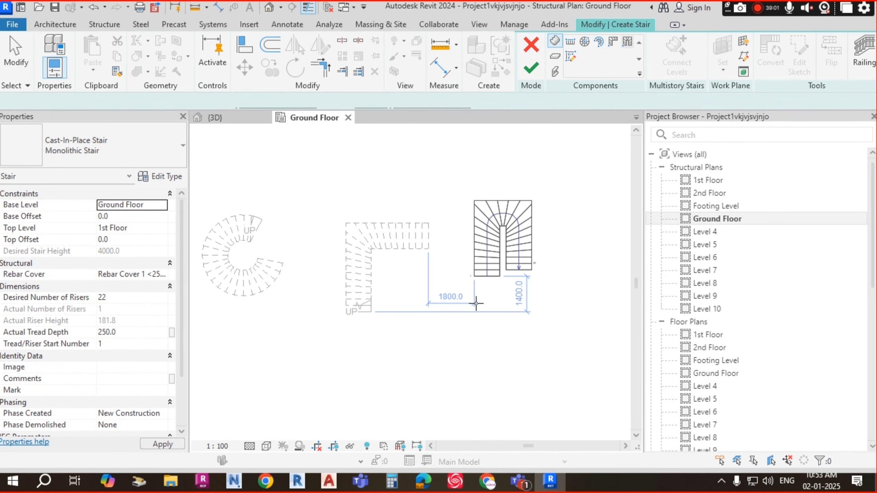
scroll(476, 304, "up", 1)
left_click(533, 272)
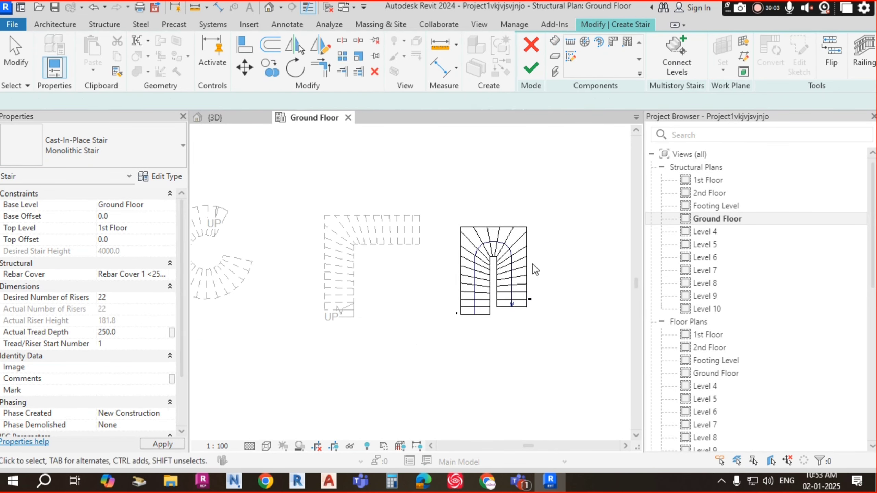
key("Escape")
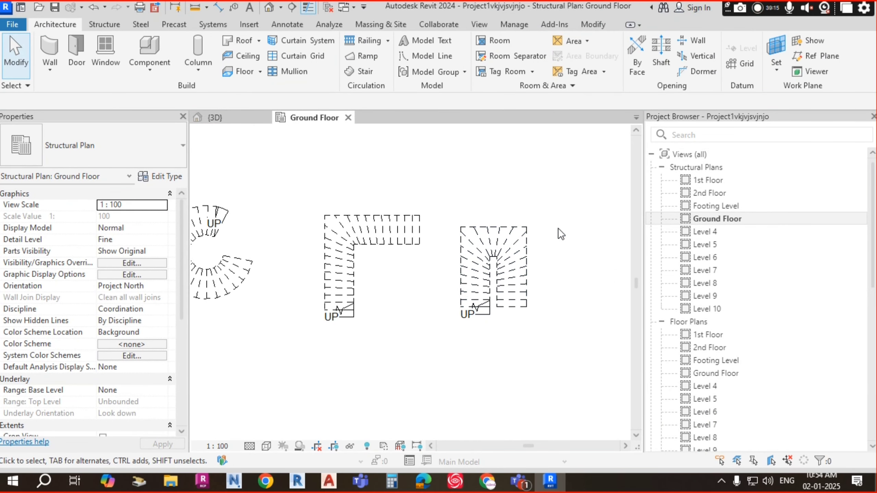
- In the 3D view, delete both railings from the U-shaped winder stair
left_click(241, 117)
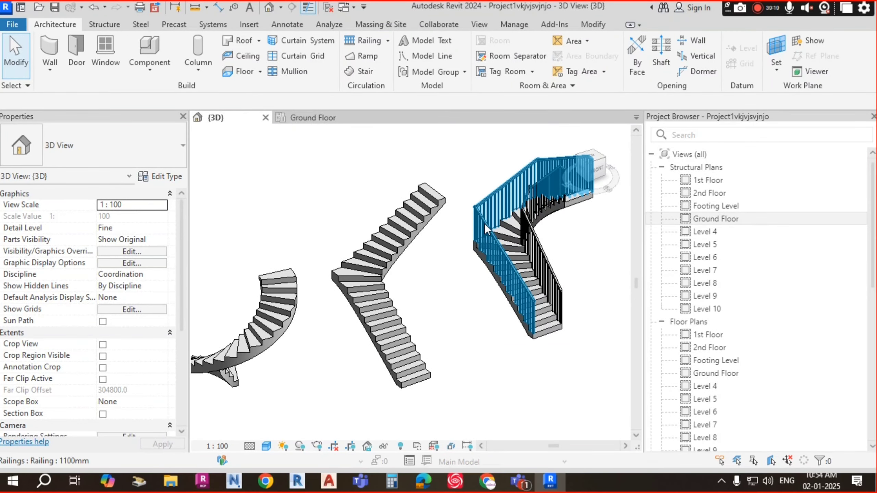
left_click(484, 223)
key("Delete")
left_click(537, 245)
key("Delete")
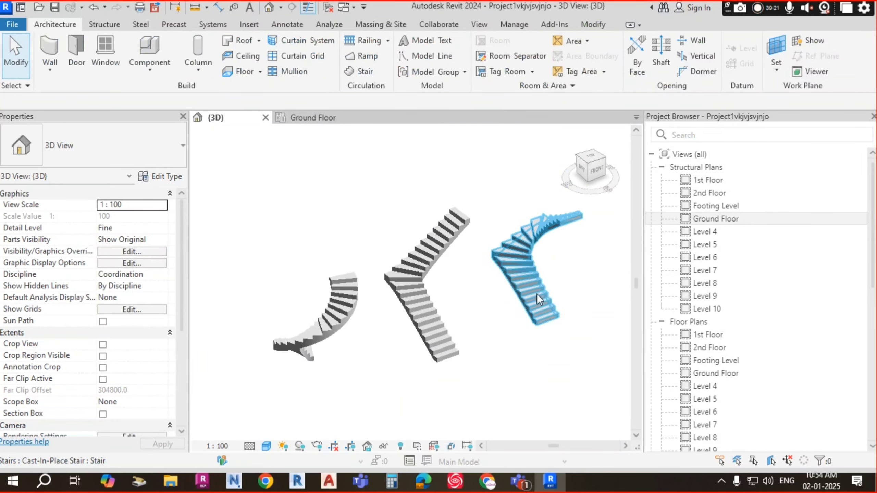
- Select the U-shaped winder stair and examine its run from several sides against the L-shaped one
middle_click_drag(537, 294, 480, 268, "shift")
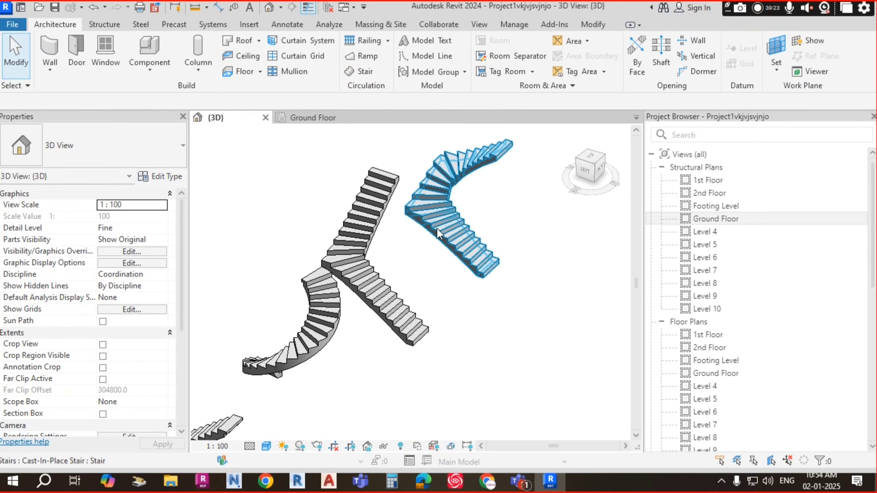
middle_click_drag(441, 245, 488, 232, "shift")
left_click(480, 297)
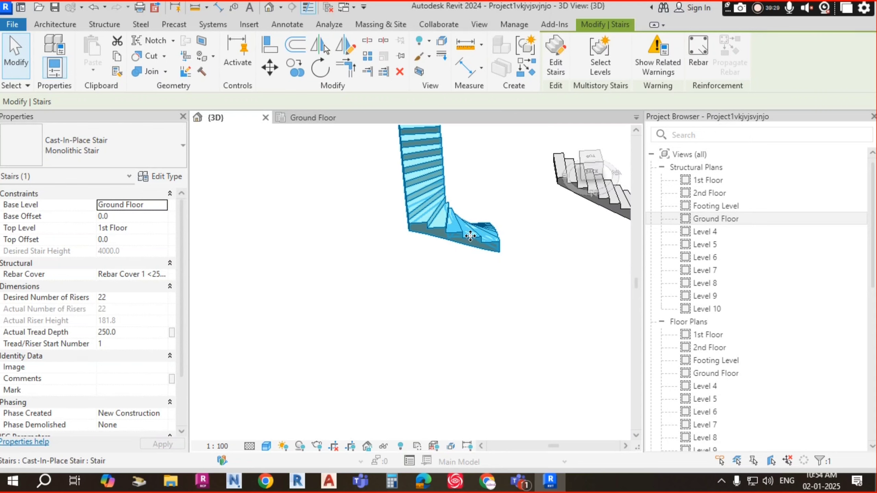
middle_click_drag(424, 212, 315, 185, "shift")
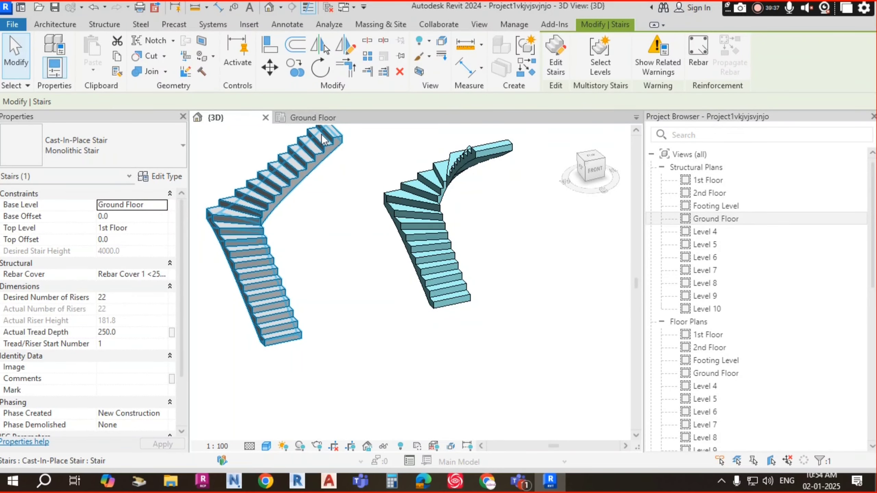
left_click(441, 271)
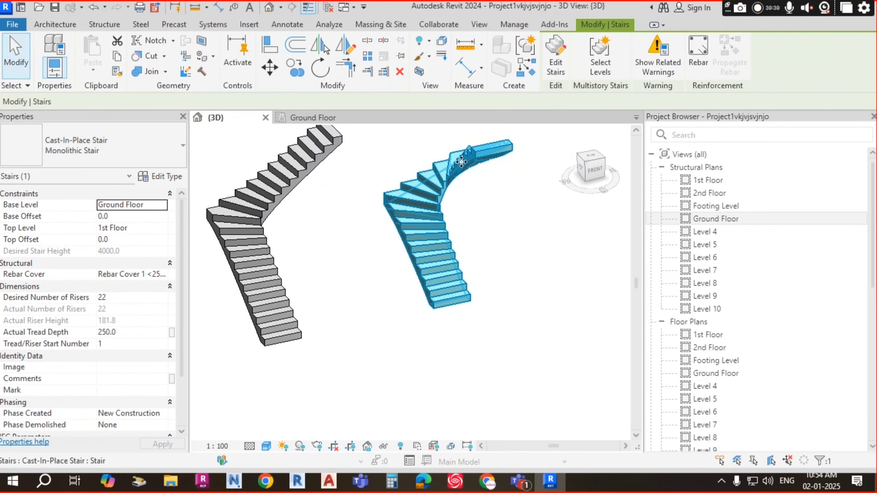
middle_click_drag(440, 255, 563, 339, "shift")
middle_click_drag(445, 322, 445, 293, "shift")
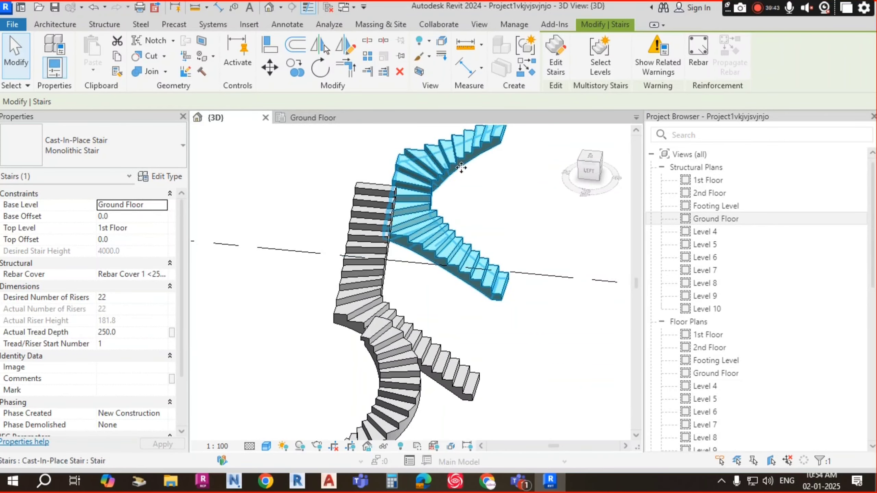
- Compare the selected U-shaped winder stair with the spiral and landing stairs in the row, then view its corner treads up close
scroll(480, 196, "down", 4)
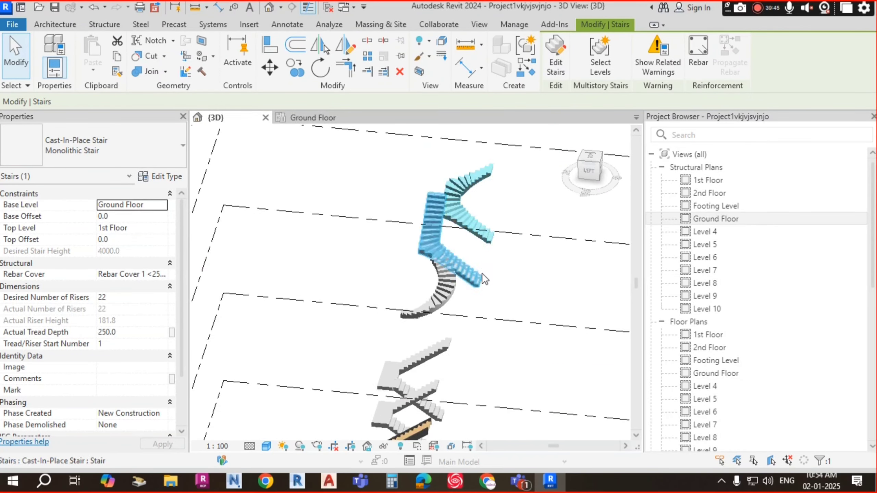
scroll(478, 202, "up", 4)
scroll(480, 212, "down", 3)
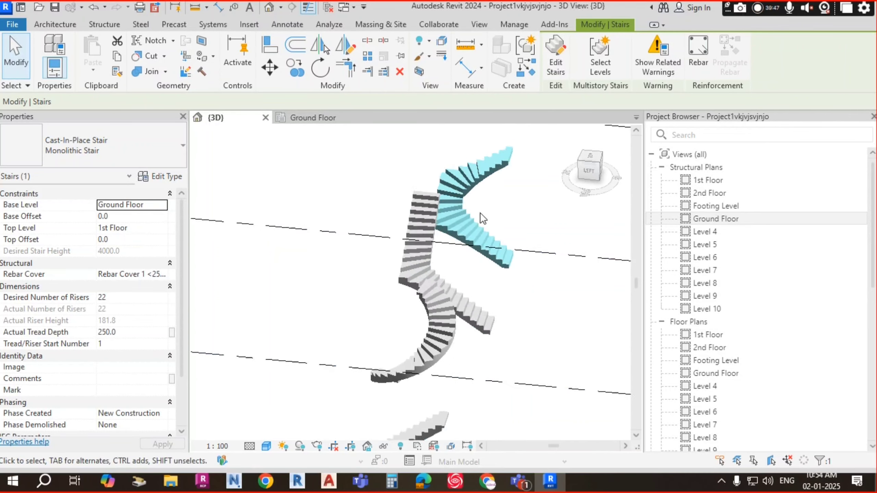
middle_click_drag(452, 293, 440, 265)
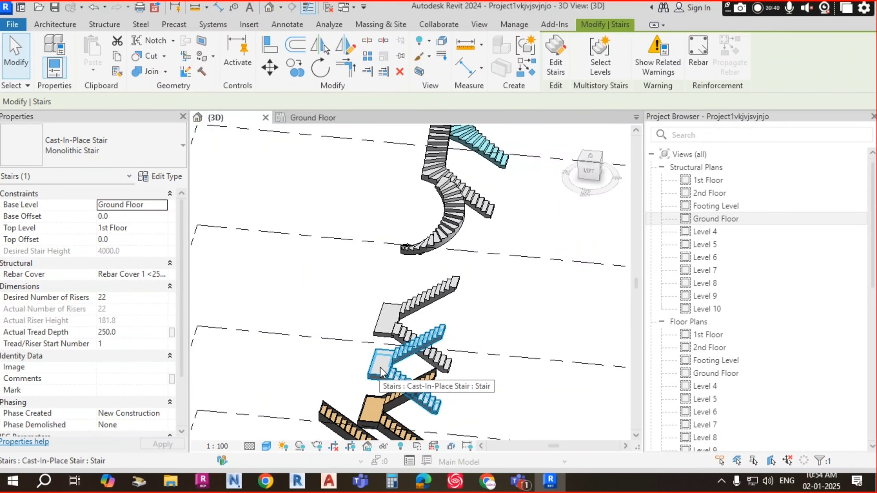
middle_click_drag(473, 145, 454, 205)
scroll(441, 212, "up", 3)
scroll(458, 240, "up", 3)
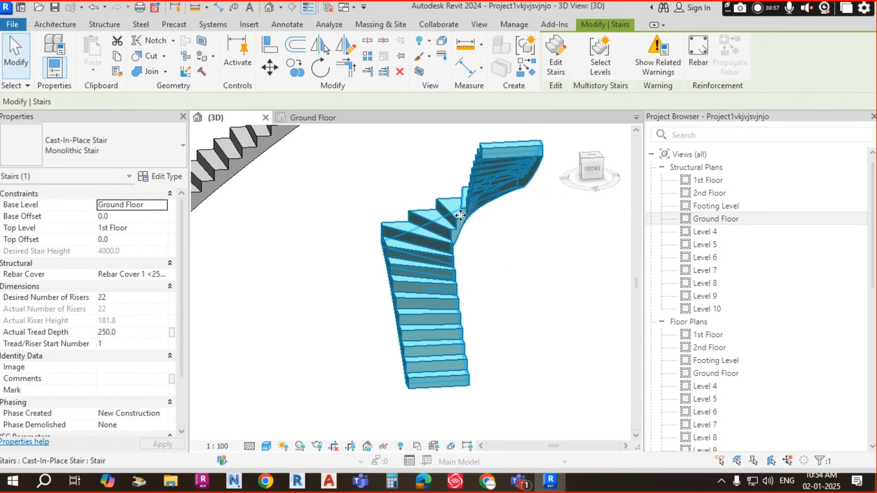
- Examine the winder treads and undersides of the U-shaped and L-shaped stairs from different angles
key("Escape")
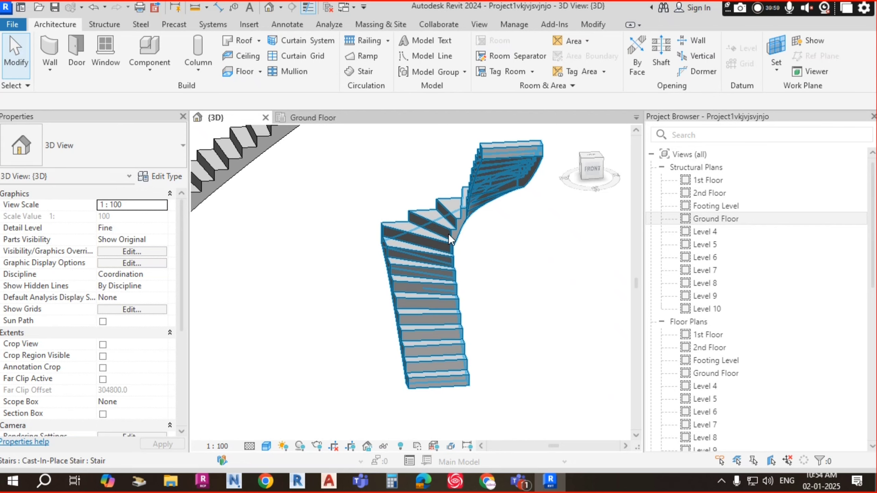
left_click(428, 278)
middle_click_drag(429, 279, 493, 321, "shift")
left_click(348, 208)
middle_click_drag(348, 209, 474, 271, "shift")
left_click(473, 265)
left_click(461, 302)
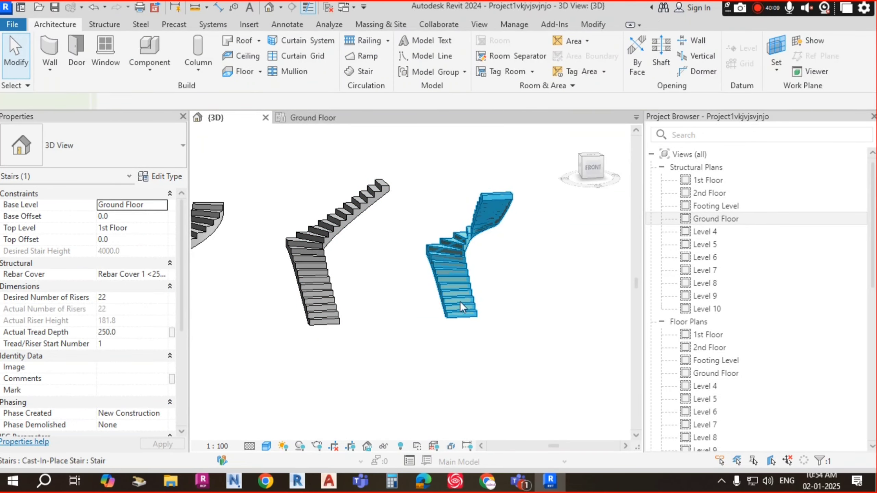
middle_click_drag(461, 301, 500, 292, "shift")
- Select the spiral Precast Stair for comparison with the winder stairs, then clear the selection and review the whole row of stairs
left_click(453, 315)
left_click(406, 302)
middle_click_drag(460, 354, 502, 343, "shift")
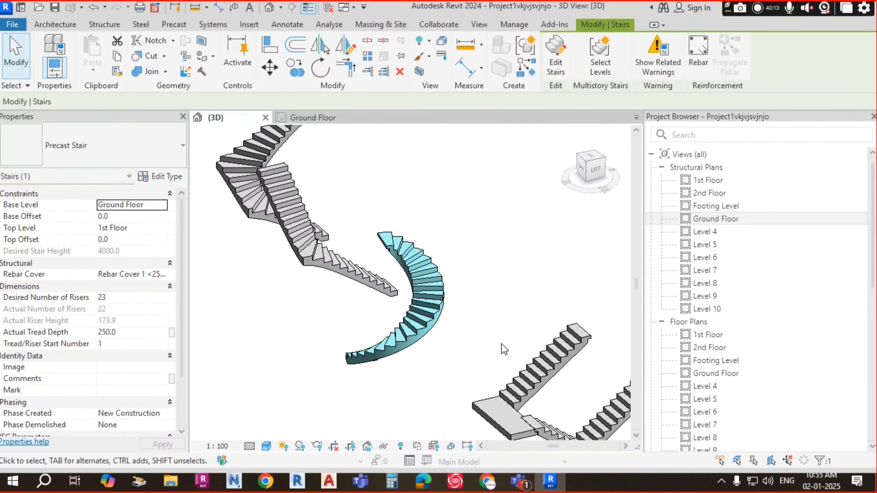
middle_click_drag(463, 299, 470, 333, "shift")
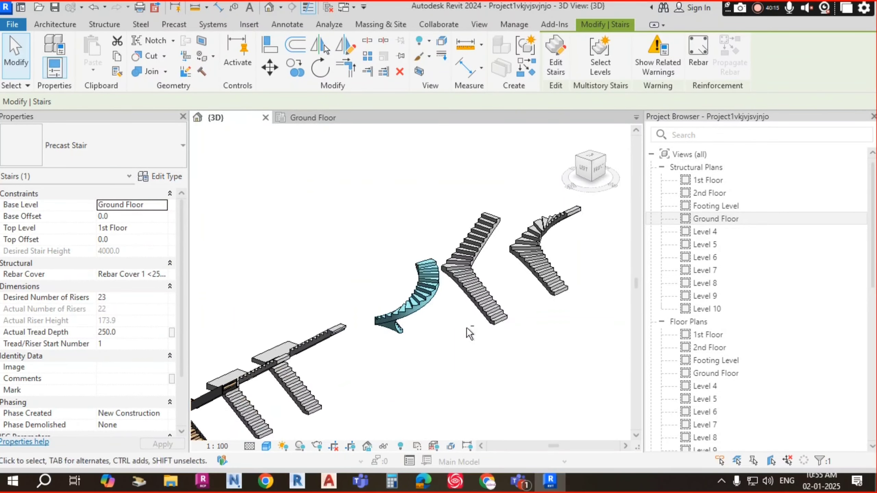
left_click(481, 269)
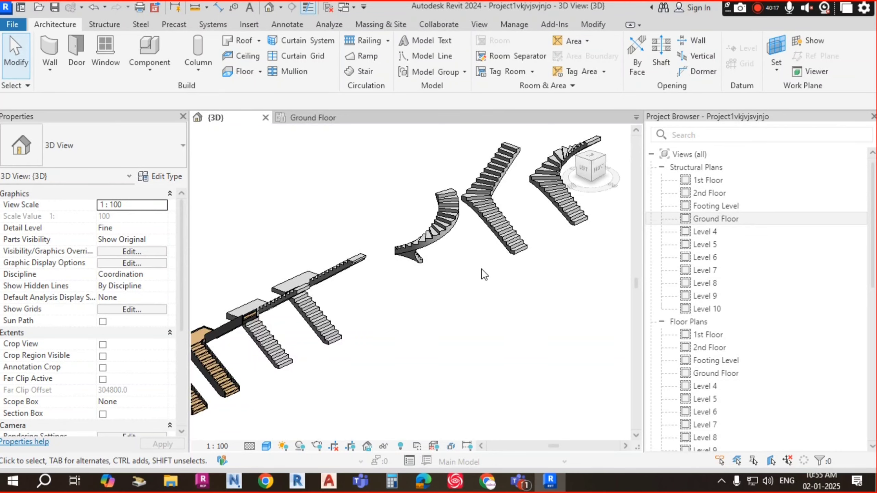
scroll(481, 269, "down", 2)
middle_click_drag(538, 283, 421, 297, "shift")
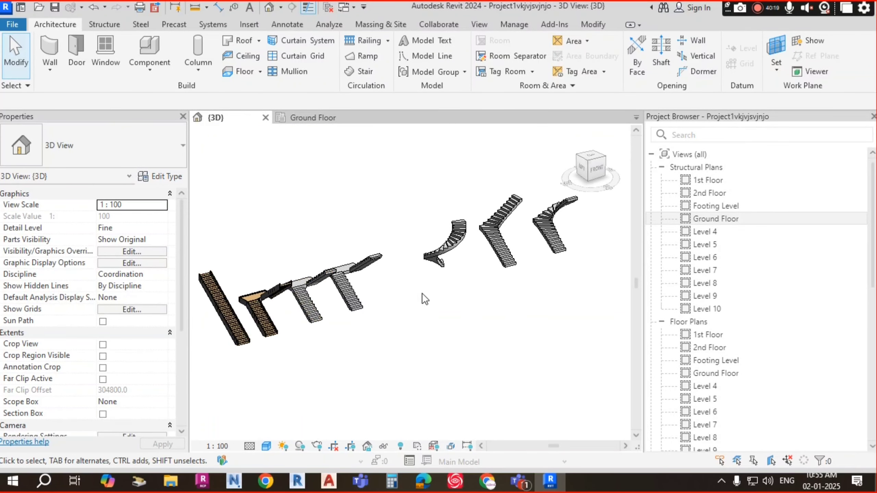
- Select the Precast Stair with a landing and inspect where its lower run meets the landing
scroll(347, 276, "up", 6)
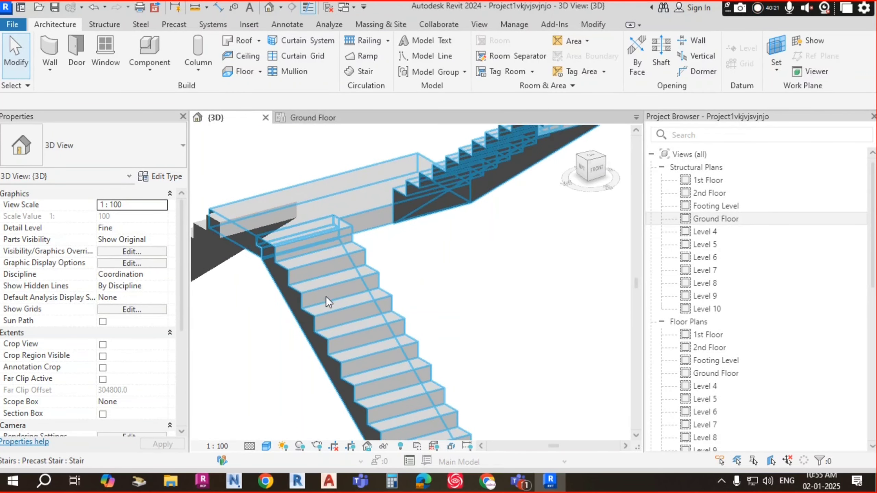
middle_click_drag(372, 251, 404, 262)
scroll(407, 255, "up", 1)
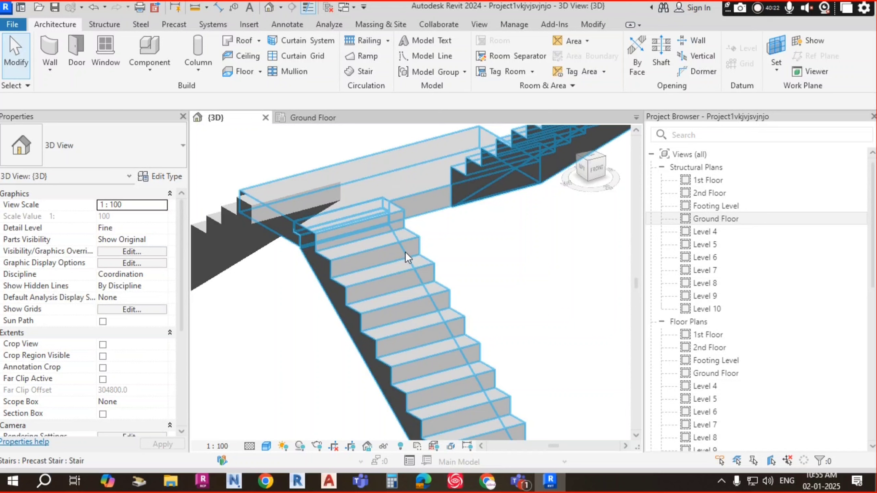
left_click(389, 244)
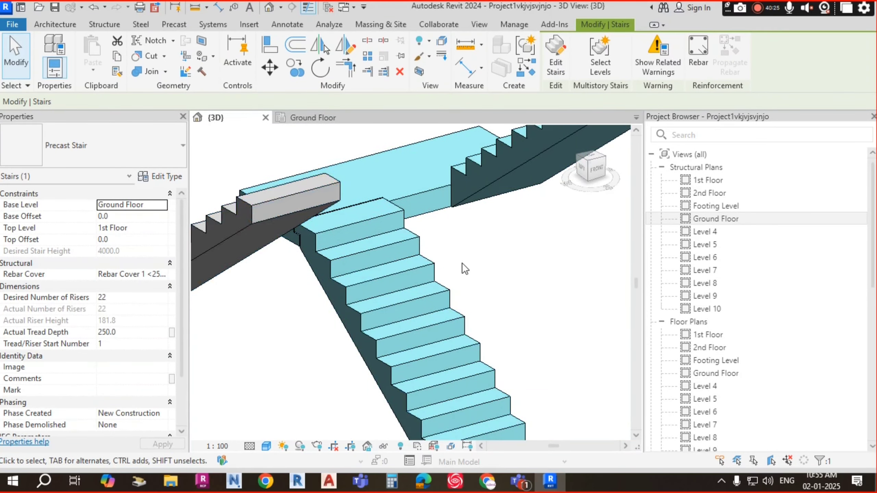
scroll(407, 269, "down", 3)
key("Escape")
- Select the neighbouring cast-in-place Monolithic Stair and inspect its treads and landing connection up close
left_click(352, 248)
scroll(352, 248, "down", 2)
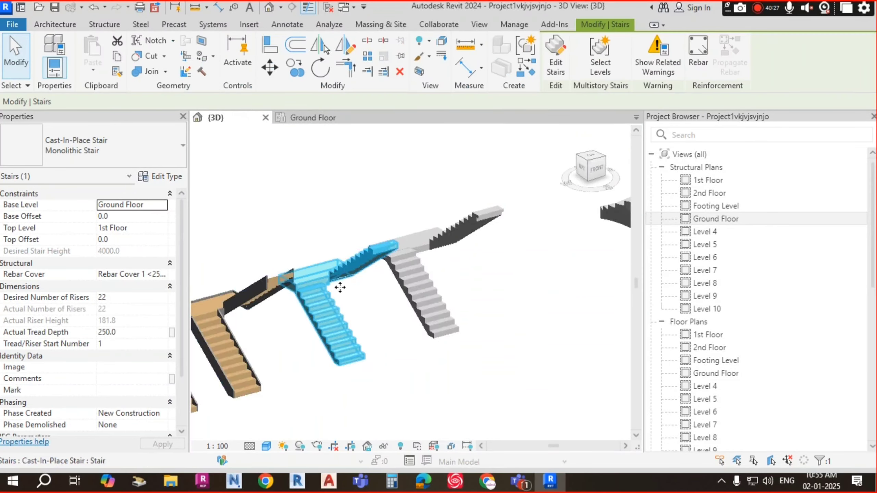
scroll(293, 288, "up", 8)
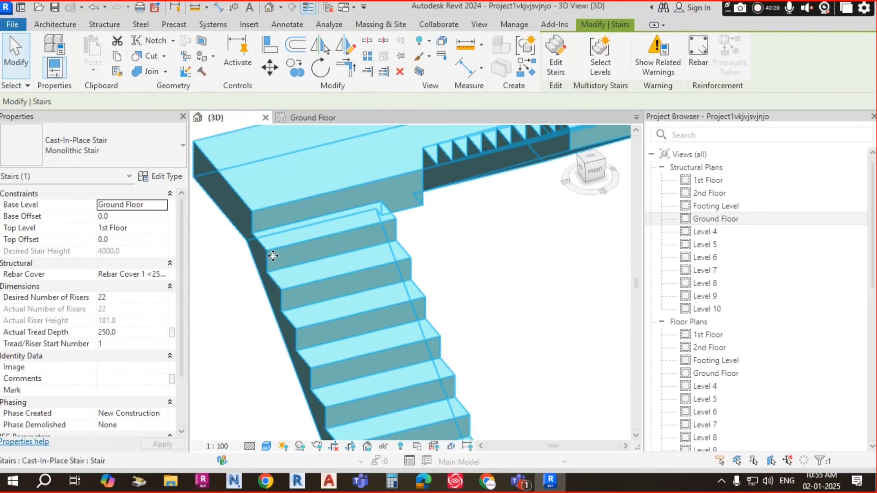
key("Escape")
scroll(248, 244, "up", 1)
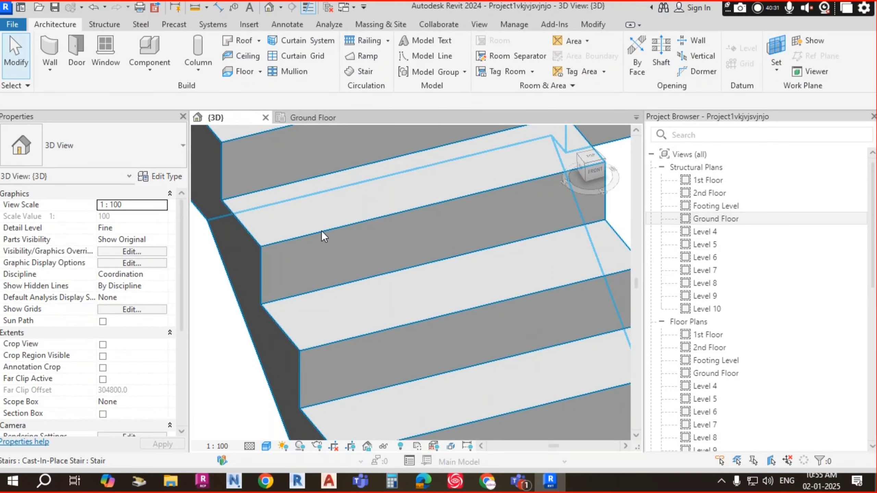
- Open the type properties of the 150mm Depth run type used by the cast-in-place Monolithic Stair
scroll(346, 232, "down", 2)
scroll(477, 211, "up", 4)
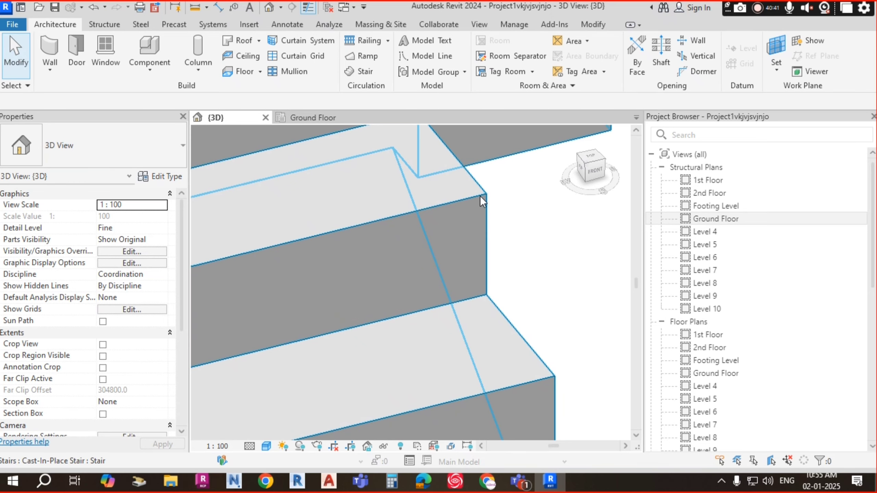
scroll(479, 196, "down", 3)
left_click(429, 221)
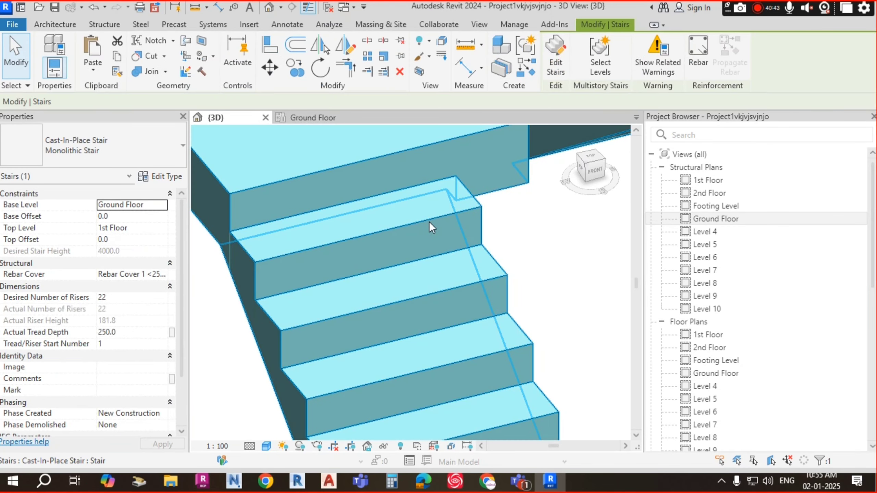
left_click(165, 177)
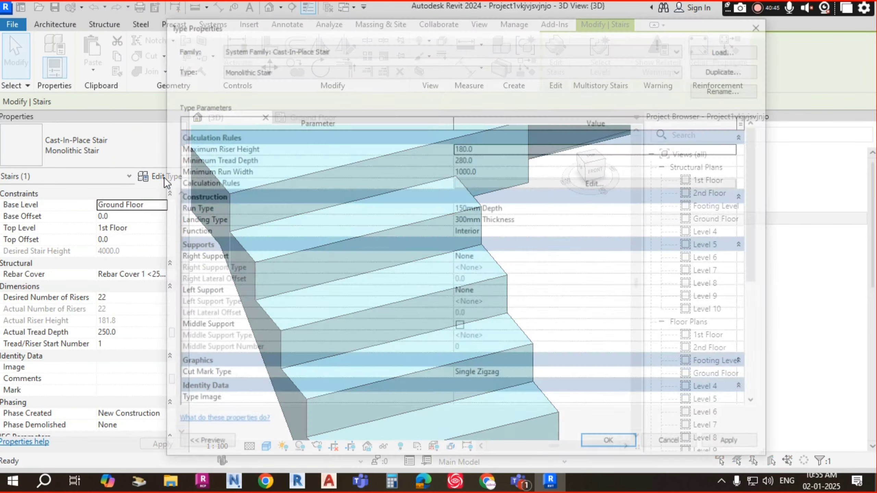
left_click(555, 209)
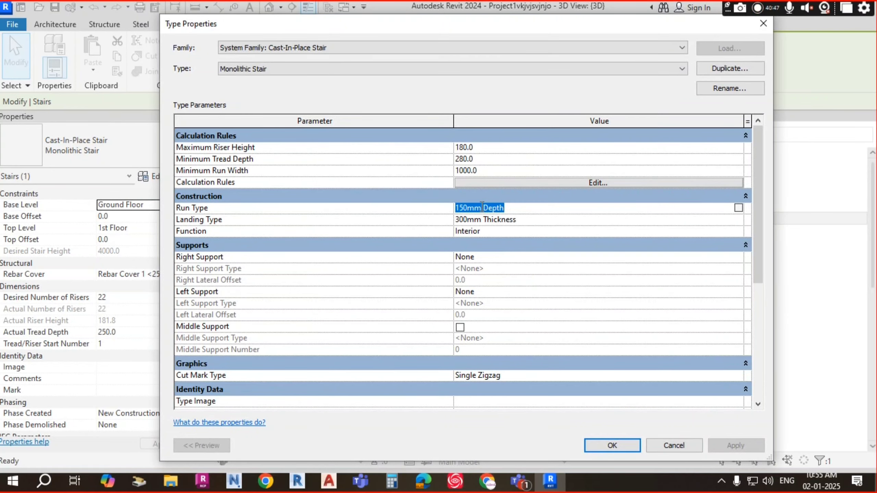
left_click(739, 208)
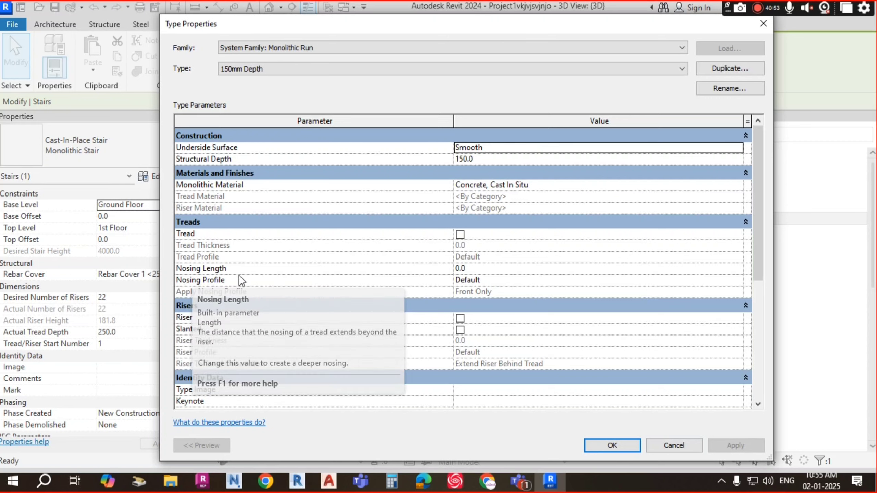
- Enable treads for the 150mm Depth monolithic run and keep the tread profile at Default
left_click(460, 235)
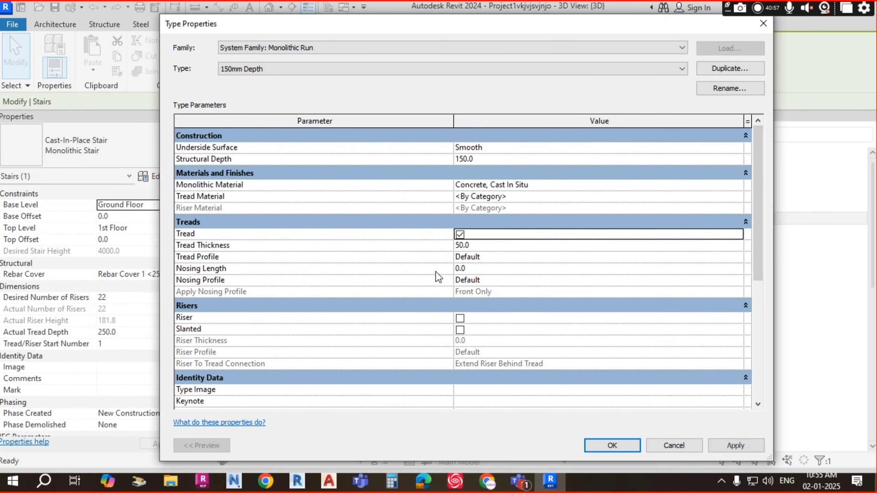
left_click(514, 257)
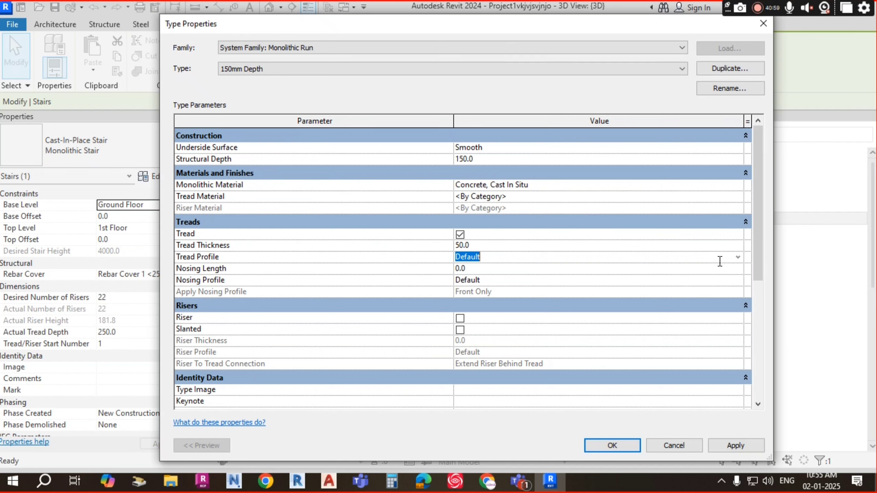
left_click(739, 259)
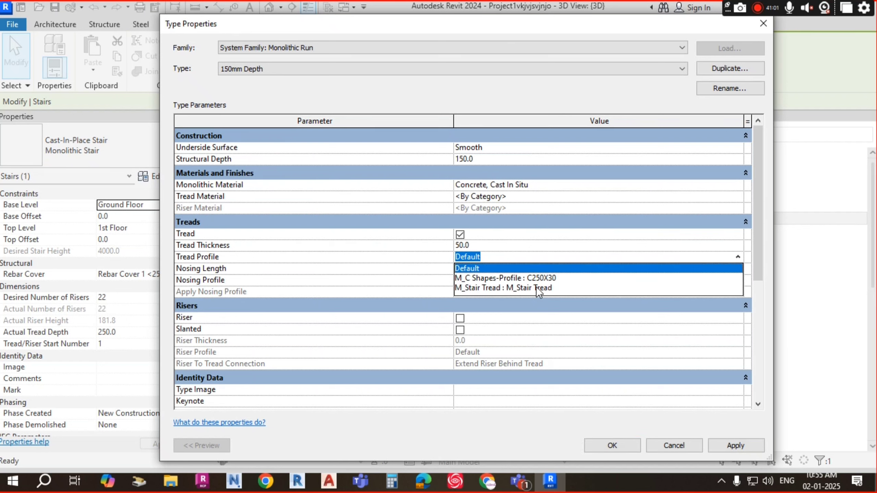
left_click(470, 267)
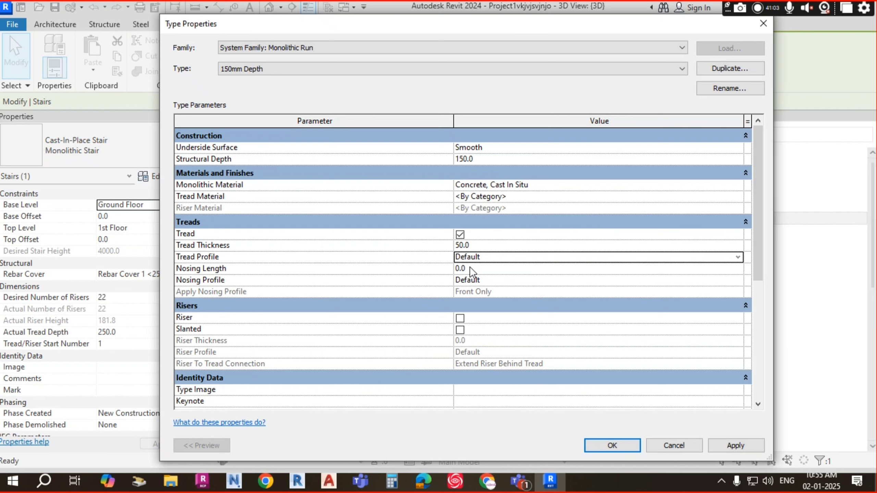
- Set the run's nosing profile to M_Stair Nosing - Radius : 40mm and apply the type changes to the stair
left_click(497, 280)
left_click(739, 281)
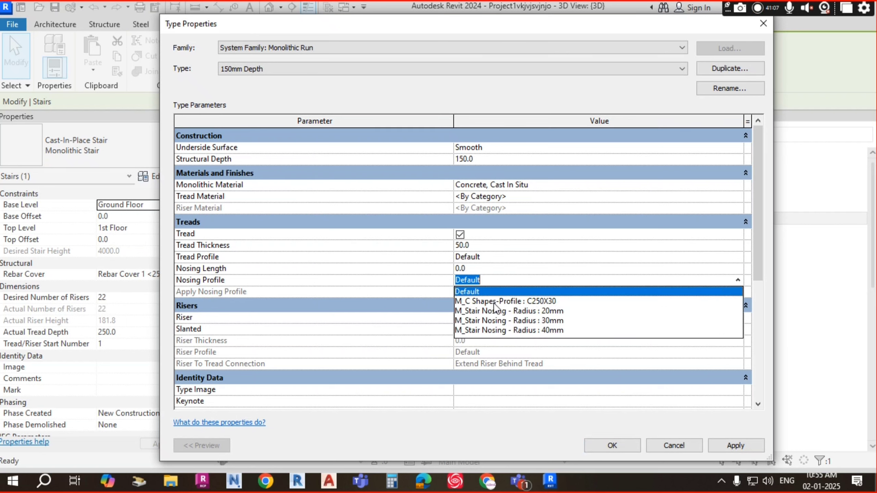
left_click(520, 330)
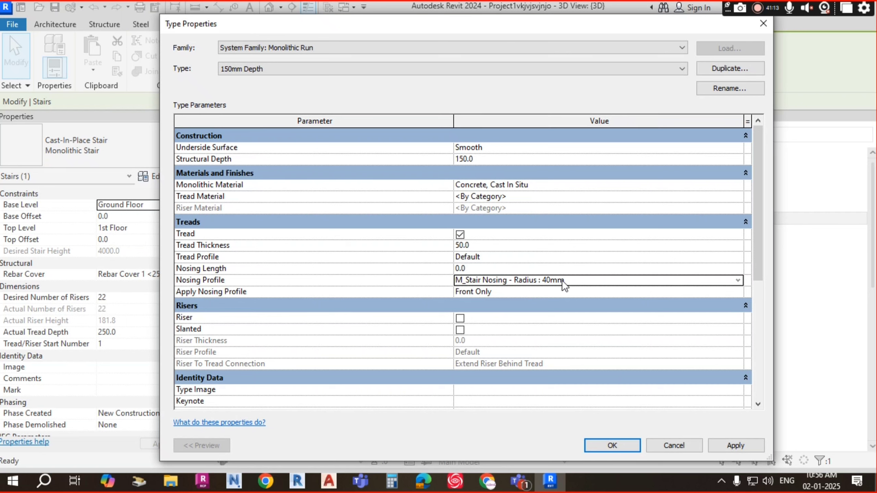
left_click(486, 270)
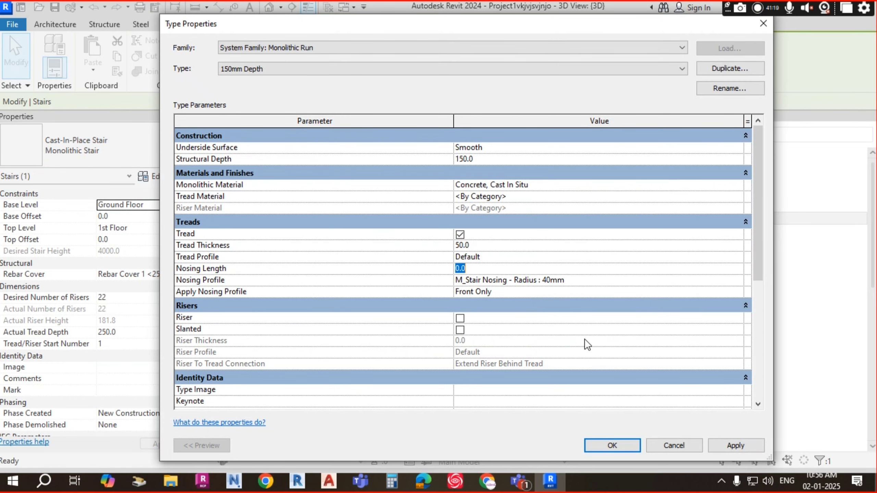
left_click(605, 445)
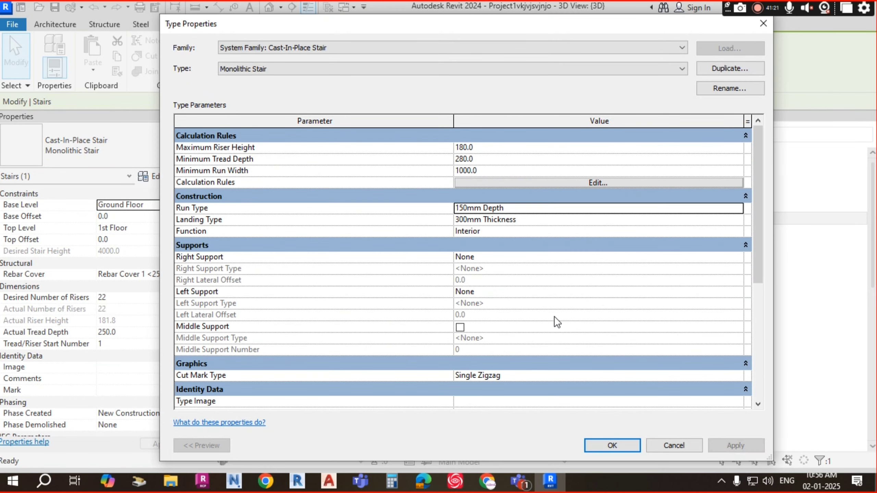
left_click(611, 446)
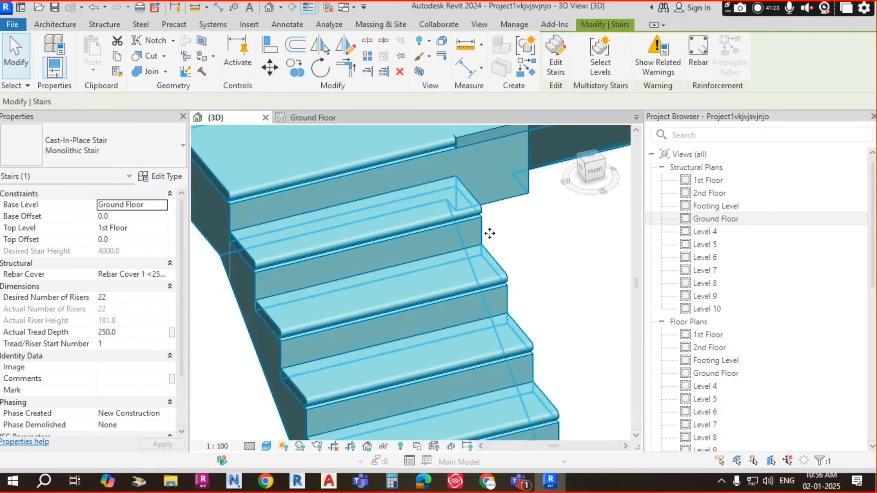
- Examine the treads and rounded nosings around the landing and at the start of the upper run
left_click(479, 208)
scroll(478, 208, "up", 3)
scroll(529, 238, "down", 4)
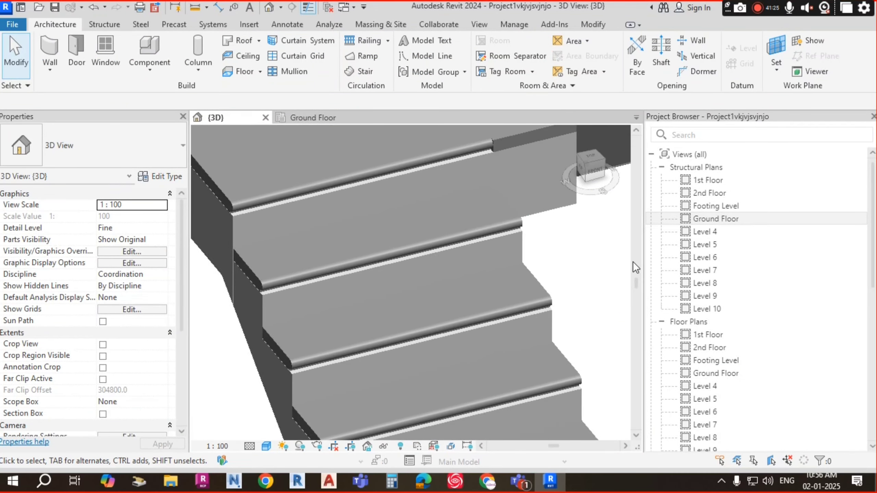
scroll(238, 295, "up", 3)
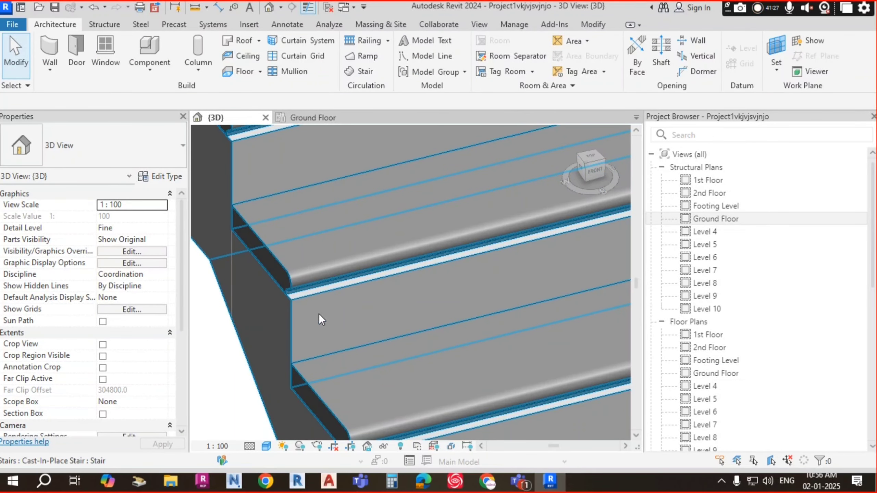
scroll(304, 305, "down", 2)
scroll(384, 275, "down", 3)
scroll(502, 219, "up", 2)
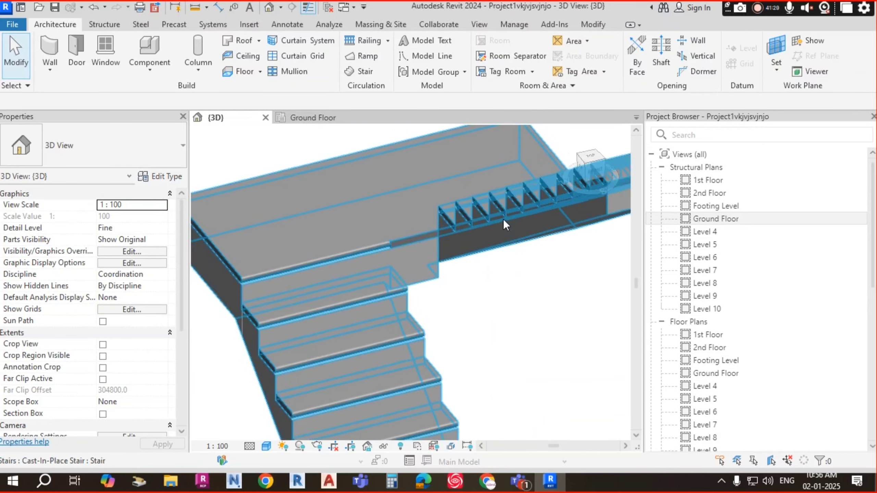
scroll(488, 213, "up", 6)
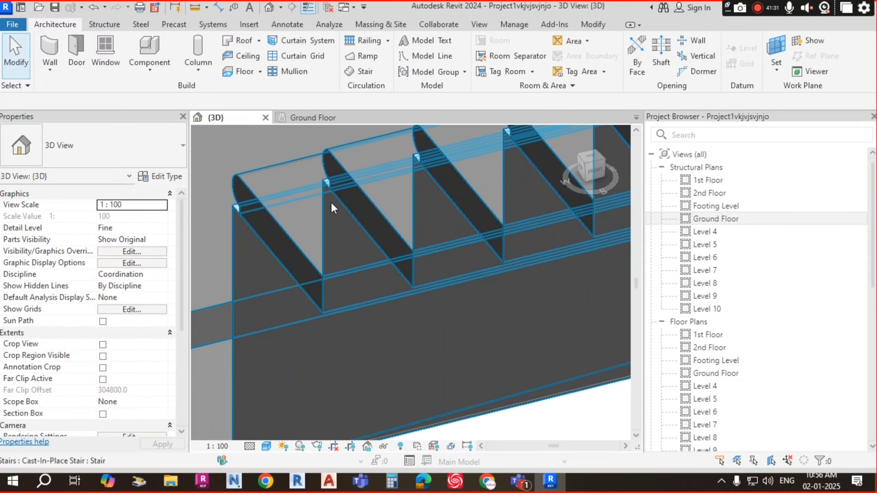
scroll(406, 219, "down", 2)
scroll(380, 332, "up", 3)
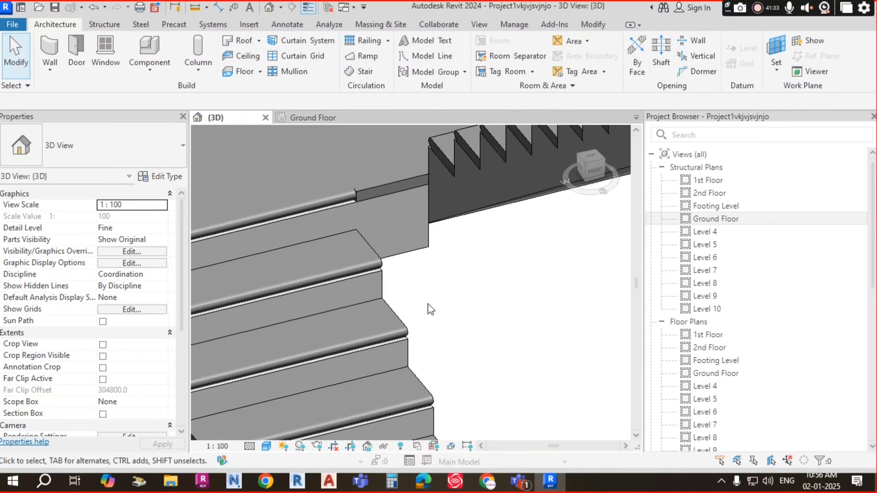
- Examine the nosing ends along both sides of the Monolithic Stair's lower run
scroll(550, 290, "up", 3)
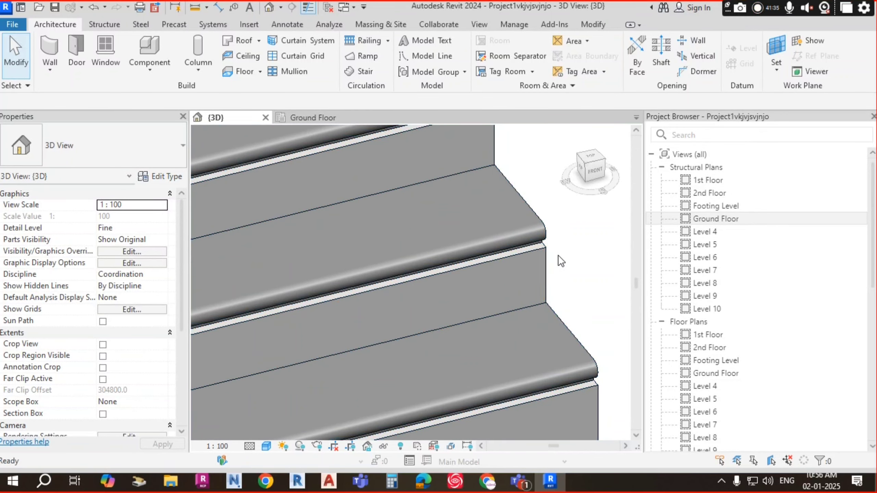
scroll(529, 244, "down", 3)
scroll(340, 284, "up", 4)
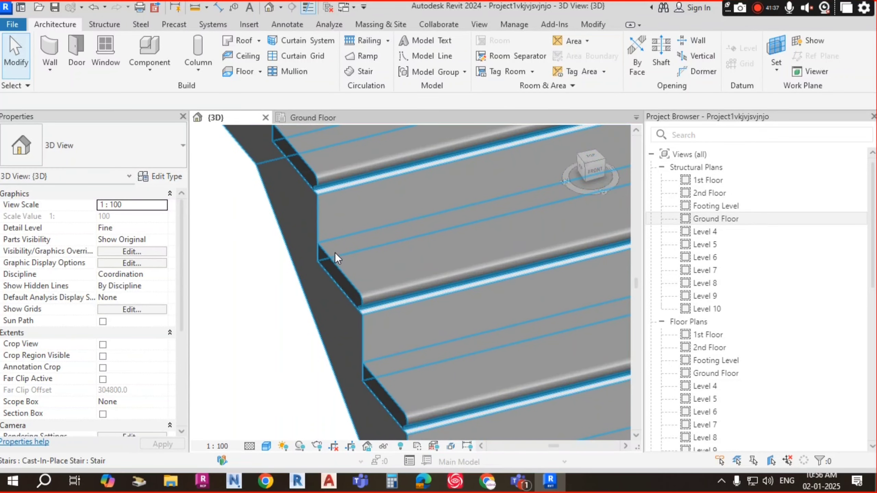
scroll(337, 262, "down", 1)
scroll(383, 297, "down", 3)
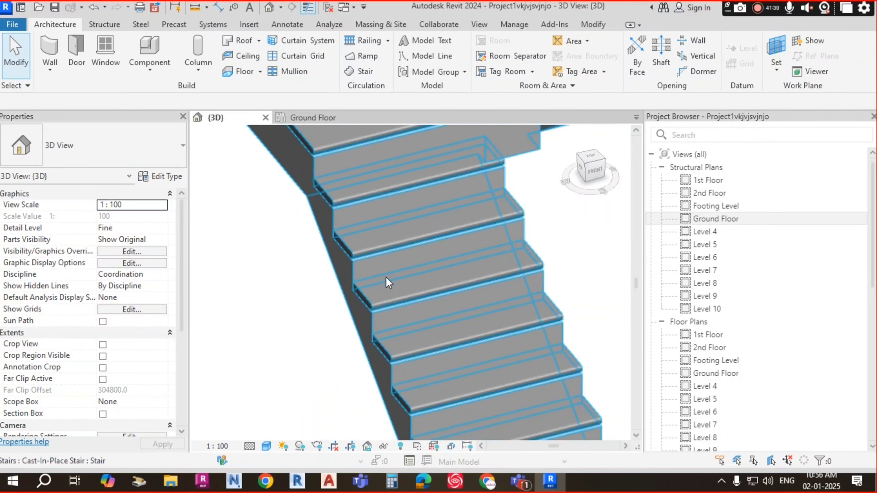
scroll(483, 277, "down", 3)
scroll(462, 256, "up", 3)
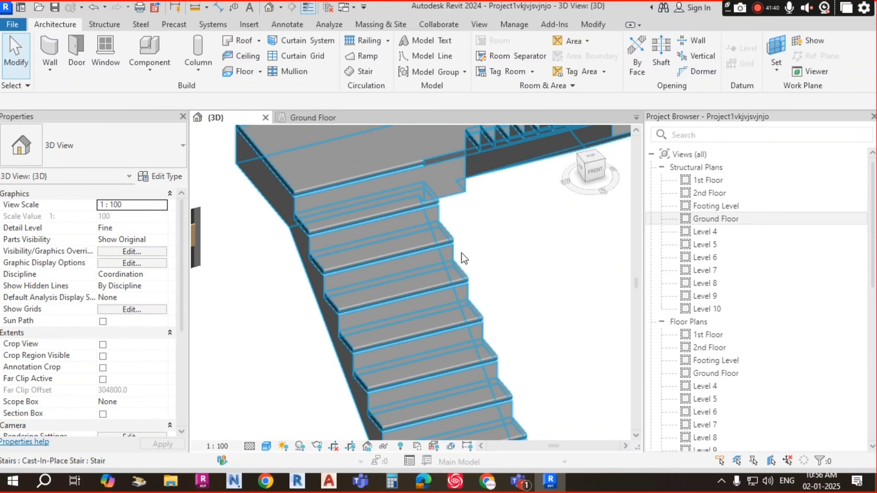
left_click(453, 233)
left_click(456, 234)
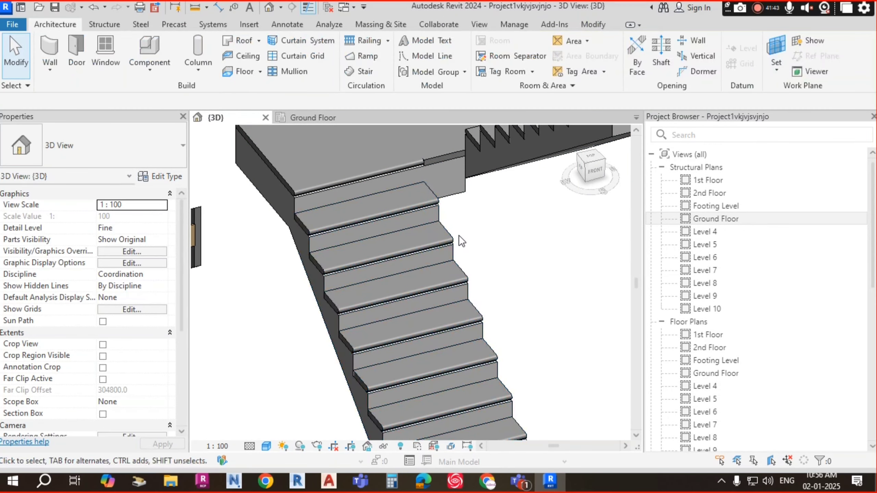
- Examine the lowest step of the Monolithic Stair up close, including its tread thickness and nosing edge
scroll(515, 262, "down", 3)
middle_click_drag(552, 342, 522, 303)
scroll(473, 327, "up", 2)
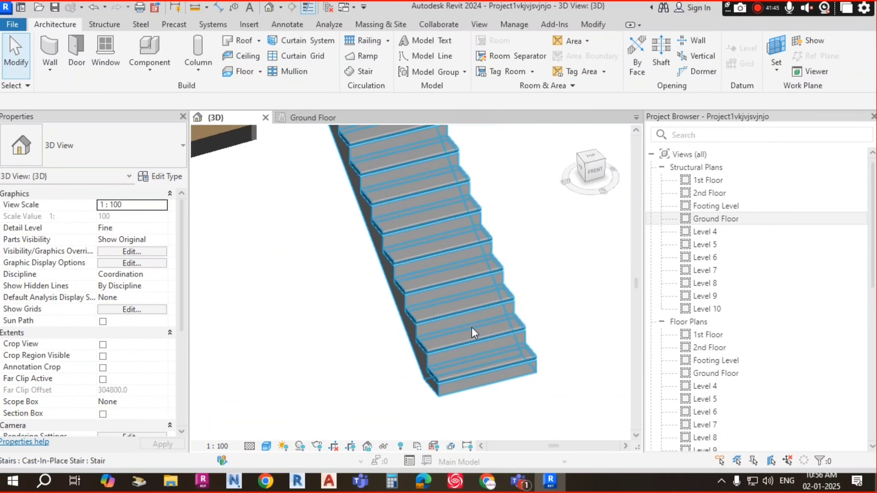
scroll(432, 386, "up", 6)
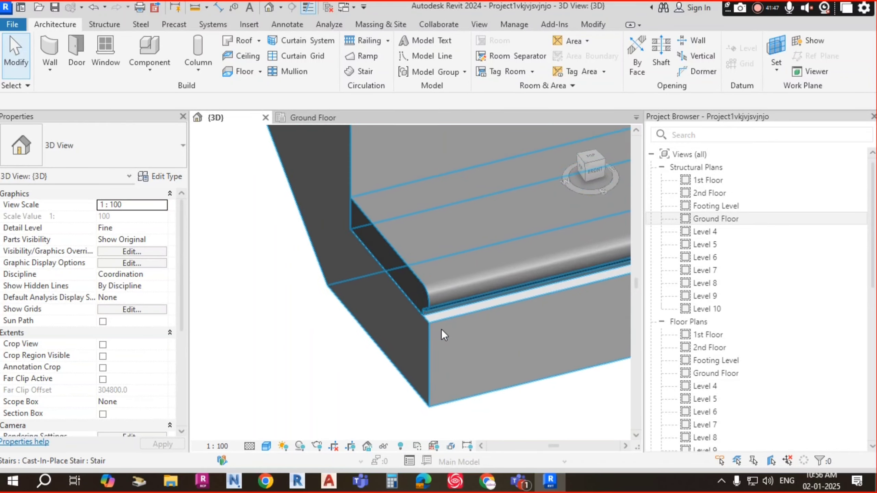
scroll(442, 331, "up", 2)
middle_click_drag(397, 240, 410, 274)
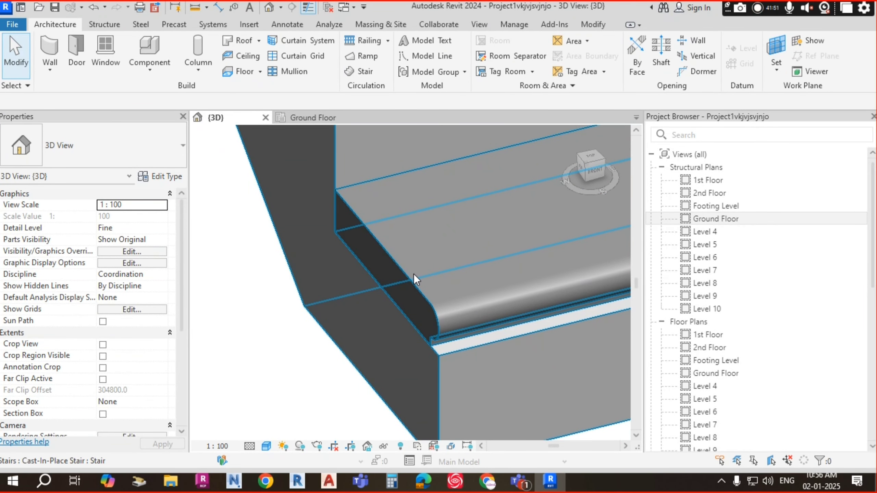
scroll(416, 272, "down", 2)
middle_click_drag(410, 263, 378, 300)
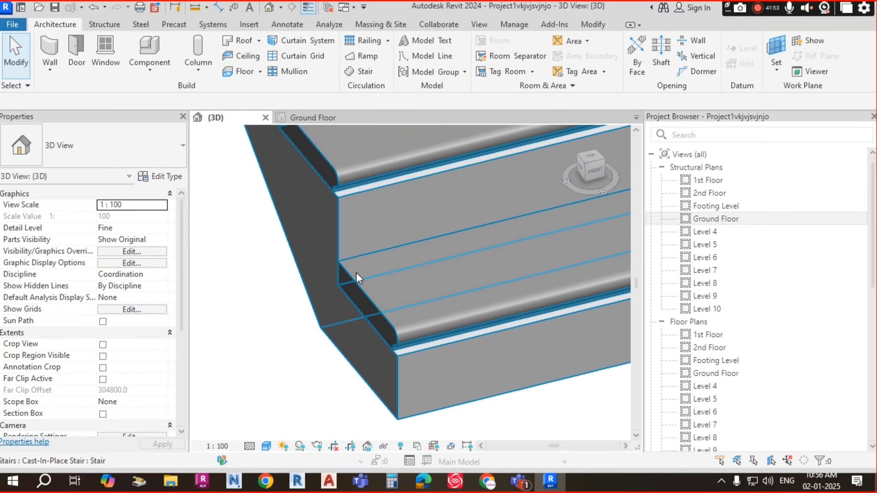
scroll(383, 296, "down", 2)
scroll(407, 333, "up", 3)
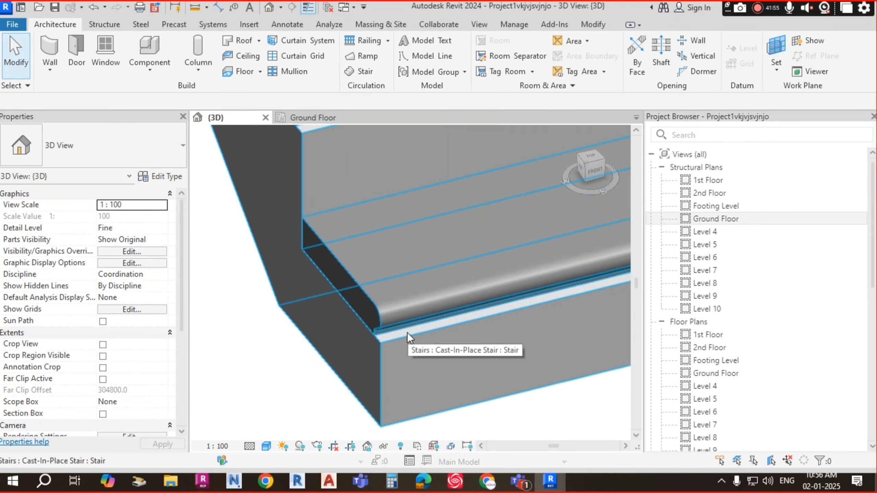
scroll(377, 320, "up", 2)
- Set the tread thickness of the Monolithic Stair's 150mm Depth run type to 12.5 mm
left_click(379, 320)
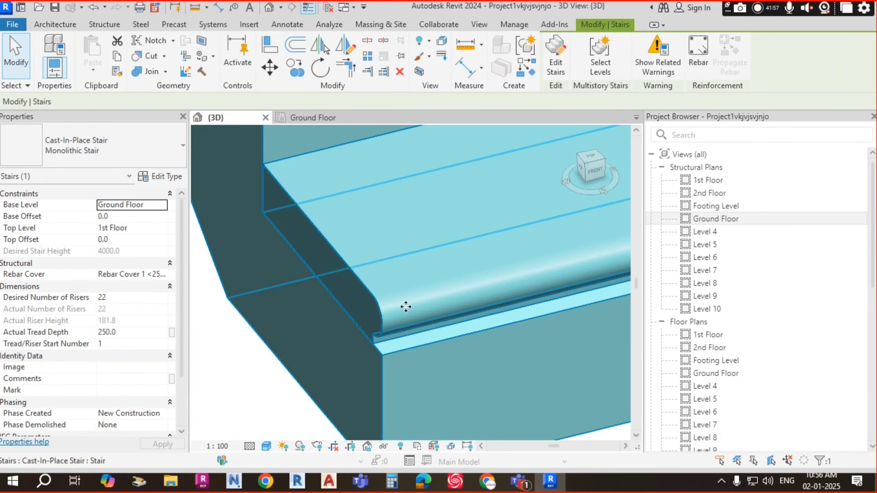
left_click(161, 176)
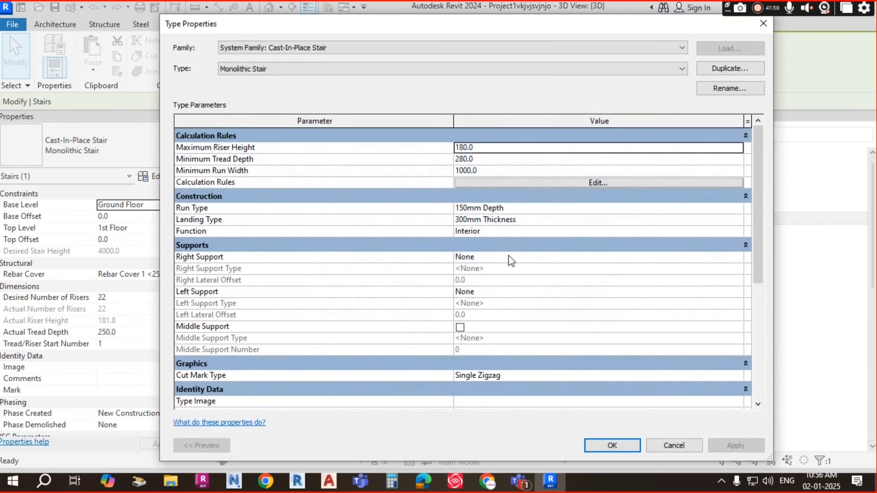
left_click(698, 209)
left_click(738, 208)
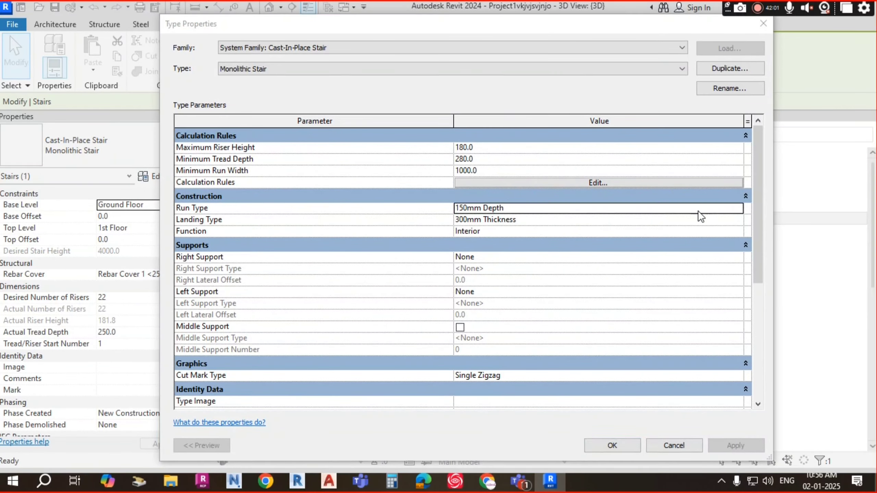
left_click(489, 269)
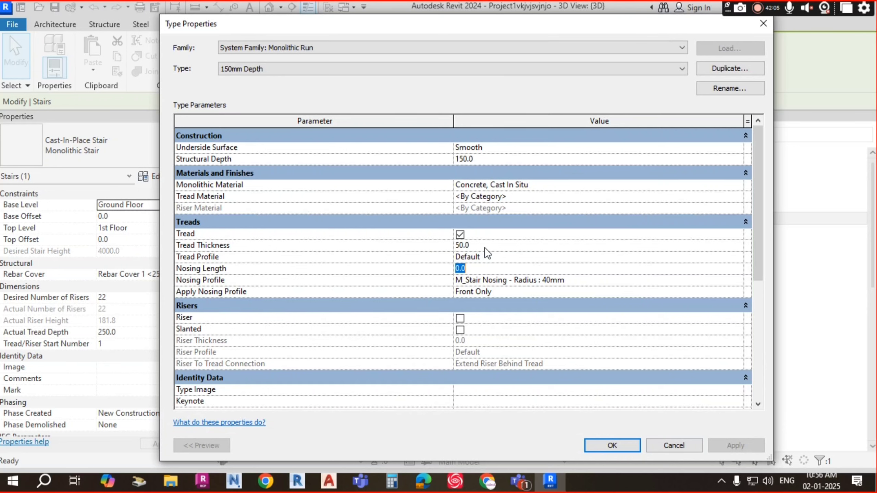
left_click(473, 246)
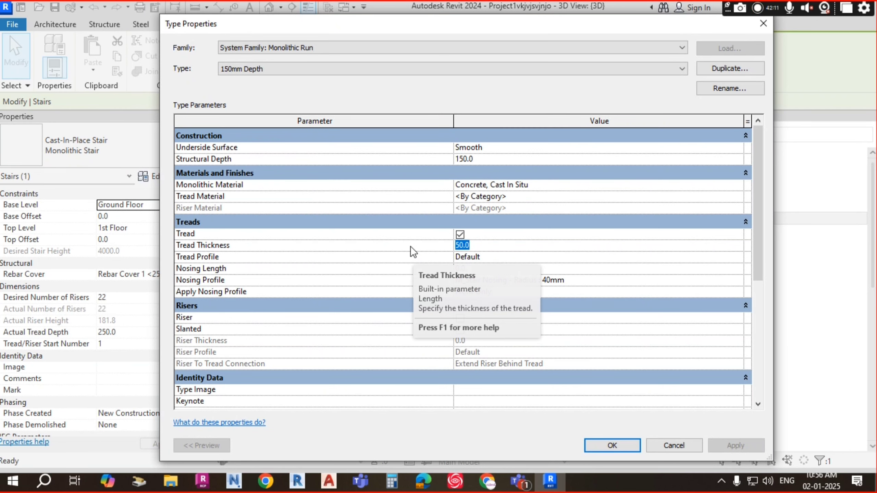
type("12.5")
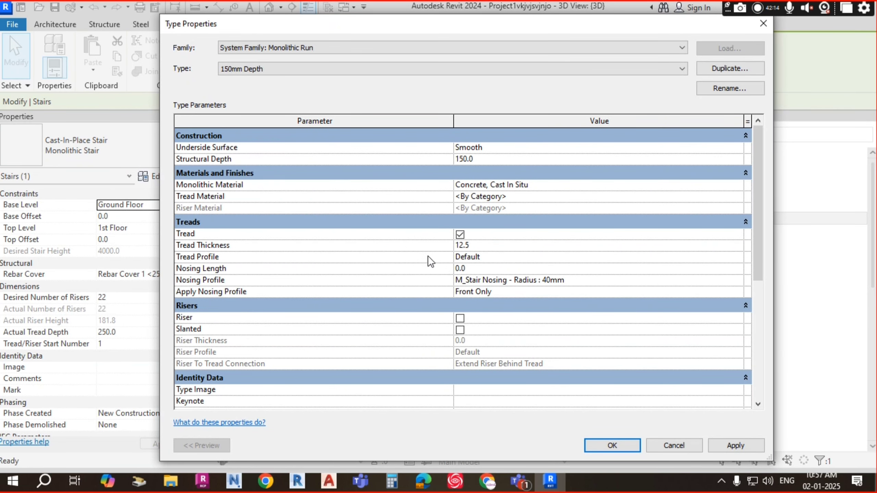
- Set the run type's nosing length to 25 mm and apply the type changes to the stair
left_click(485, 269)
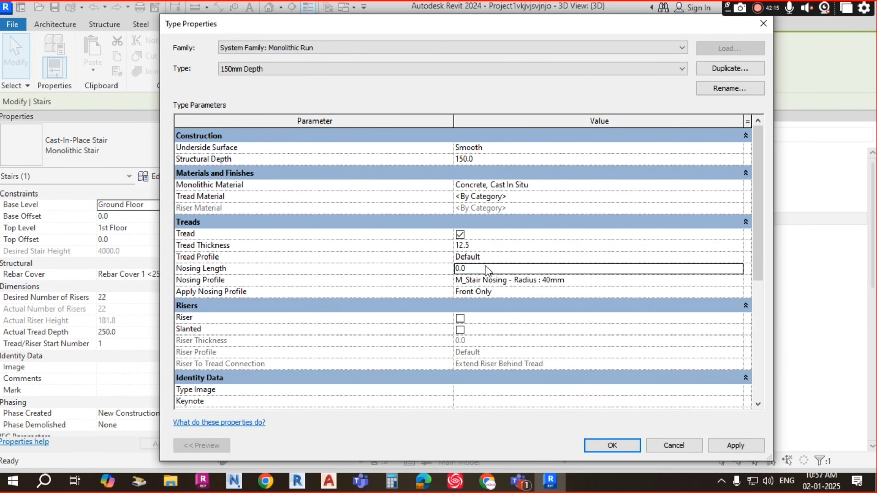
left_click(459, 269)
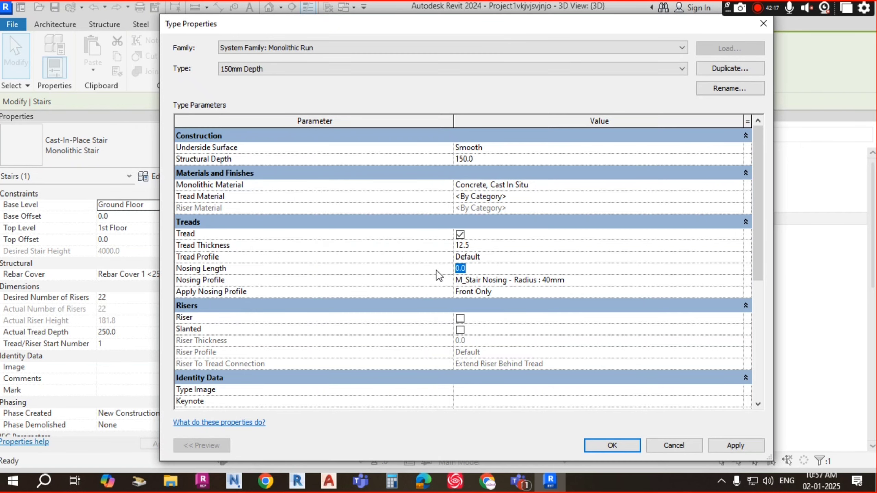
type("25")
left_click(587, 257)
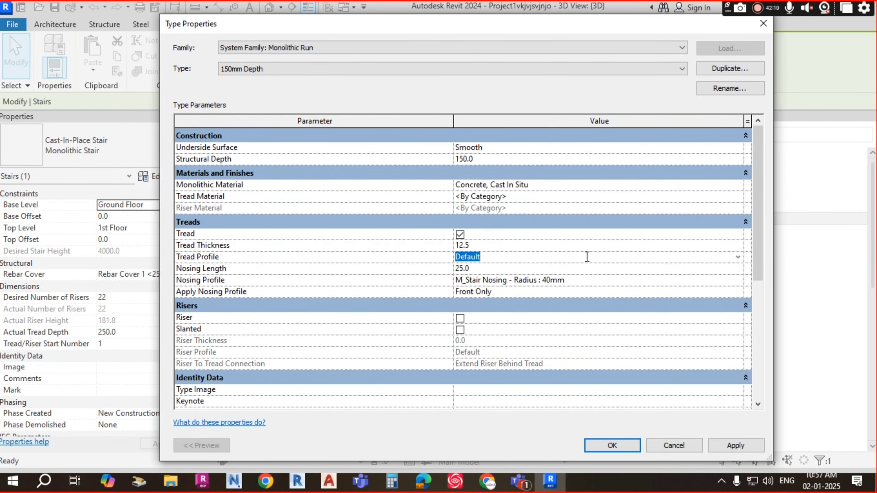
left_click(621, 450)
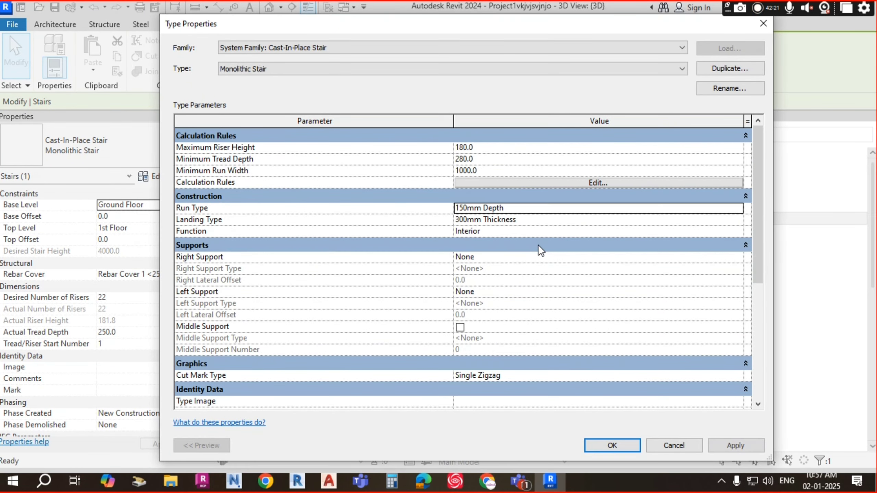
left_click(613, 447)
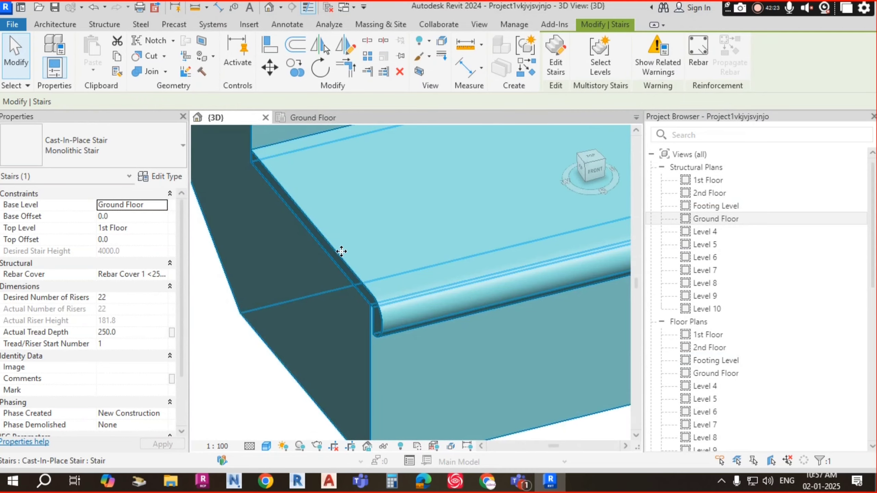
key("Escape")
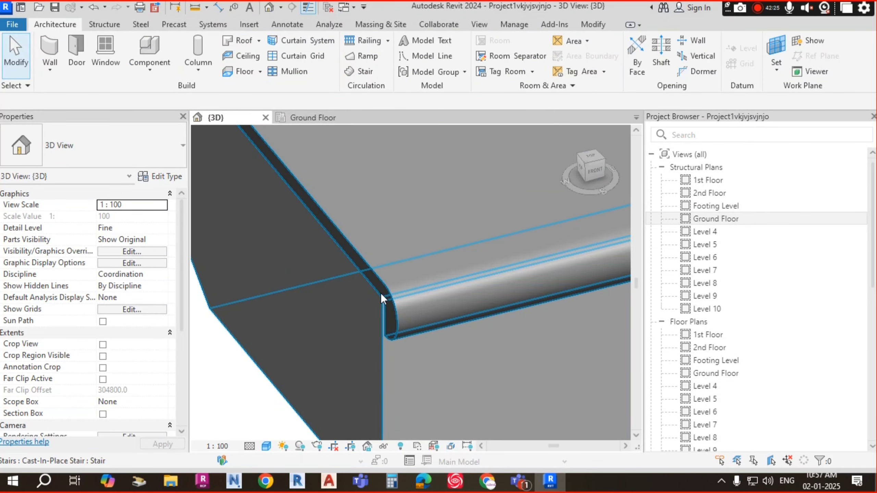
- Examine the tread thickness and nosing overhang at the side edge of the Monolithic Stair's lowest steps
scroll(395, 298, "down", 5)
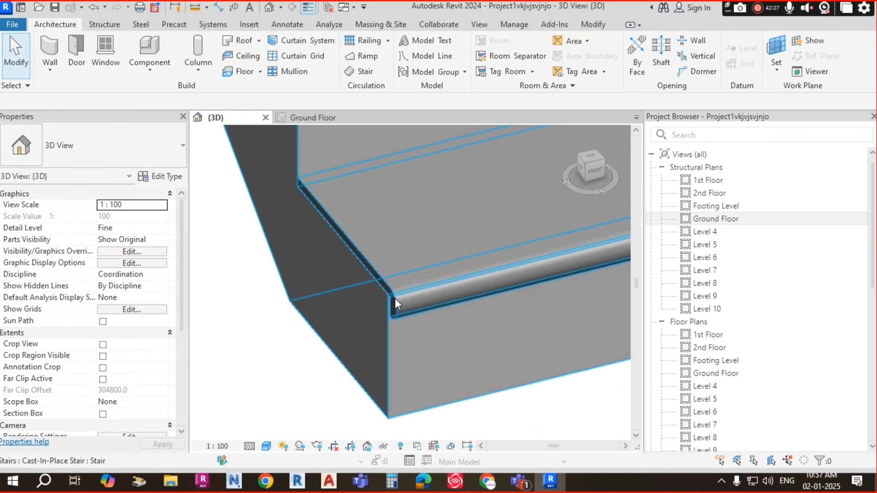
middle_click_drag(384, 322, 479, 340)
scroll(428, 234, "up", 6)
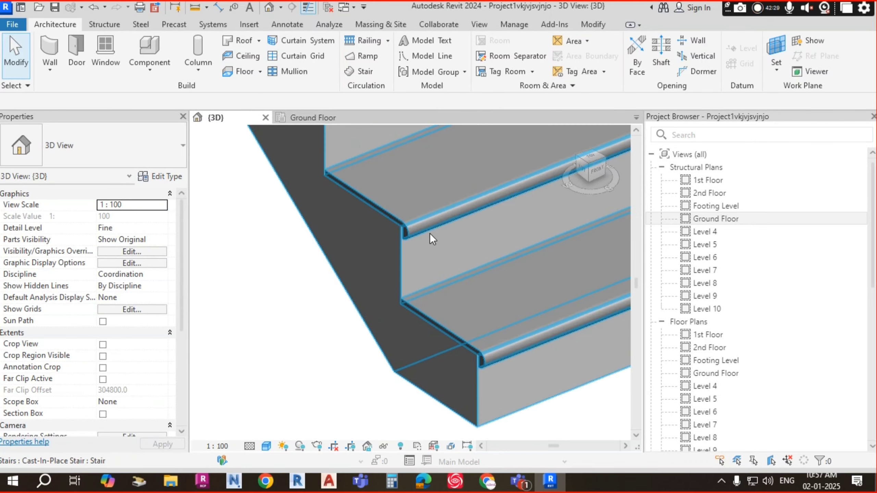
scroll(363, 204, "up", 2)
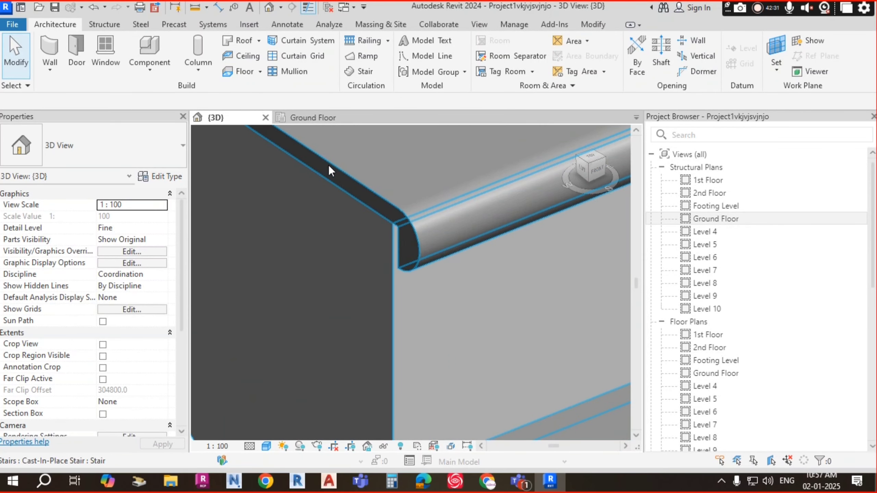
scroll(349, 189, "down", 2)
middle_click_drag(384, 224, 454, 317)
scroll(344, 214, "up", 1)
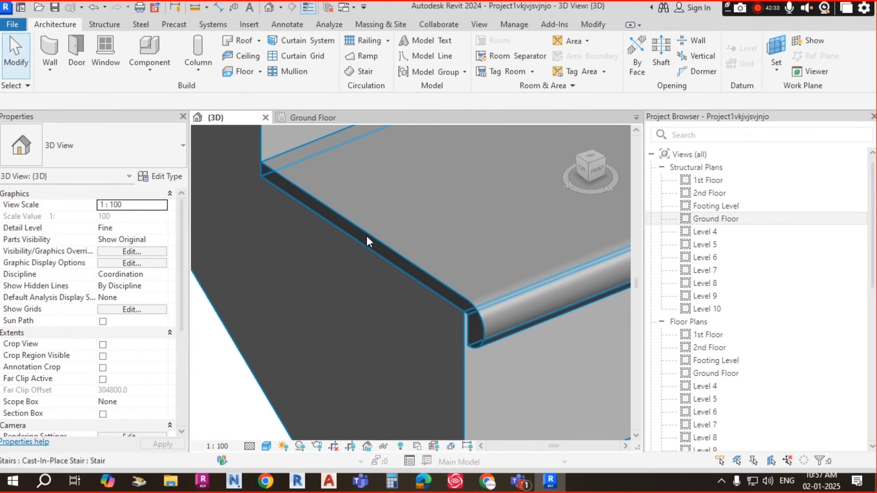
left_click(387, 245)
key("Escape")
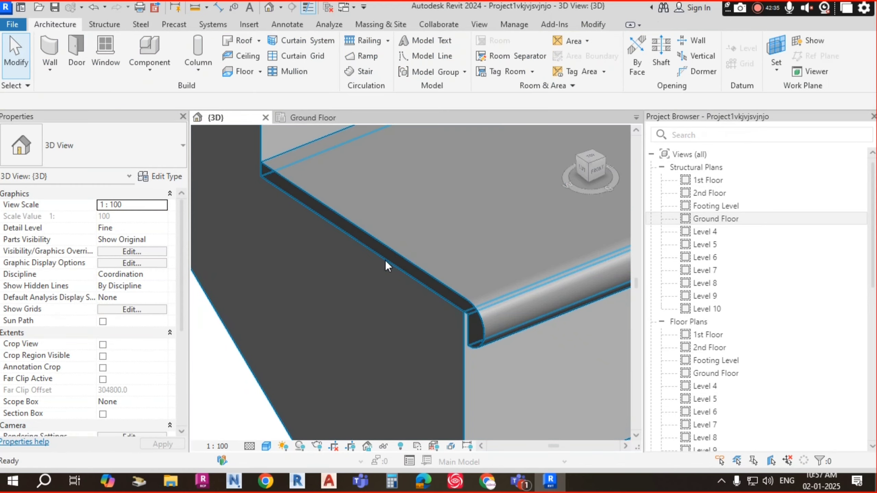
scroll(378, 250, "down", 2)
scroll(443, 301, "up", 3)
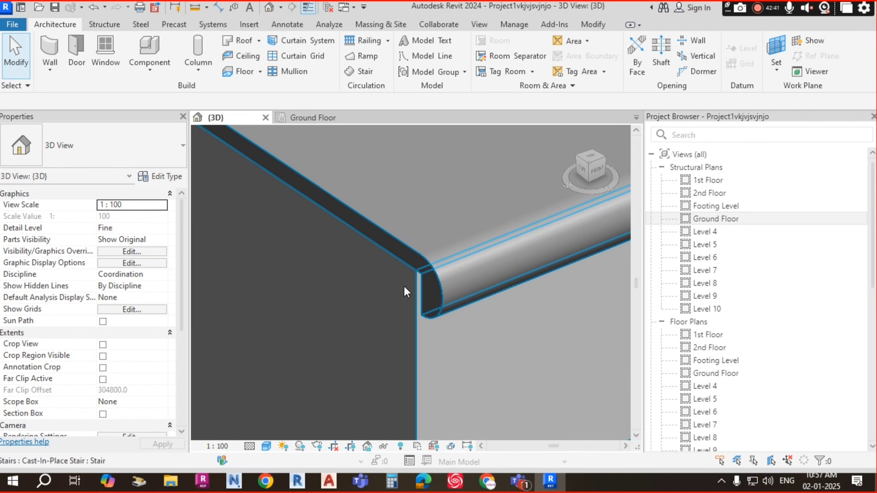
- Reduce the tread thickness of the Monolithic Stair's 150mm Depth run type to 5 mm
left_click(162, 176)
key("Escape")
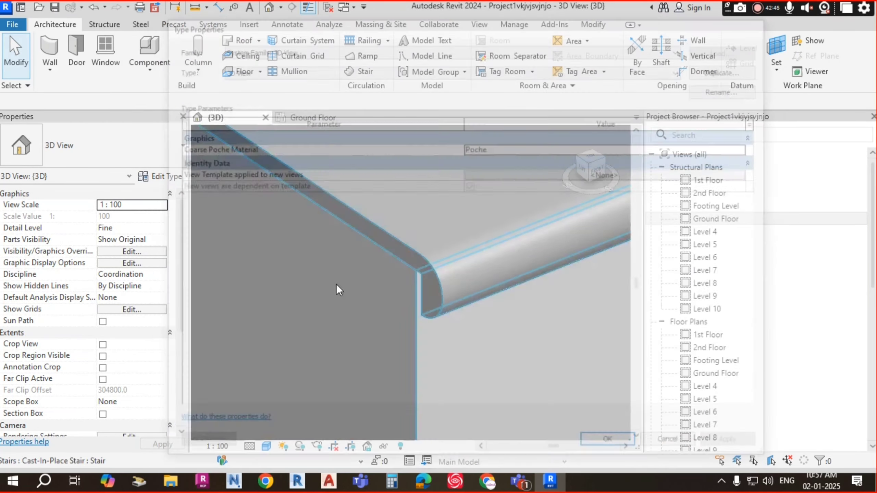
left_click(397, 248)
left_click(148, 176)
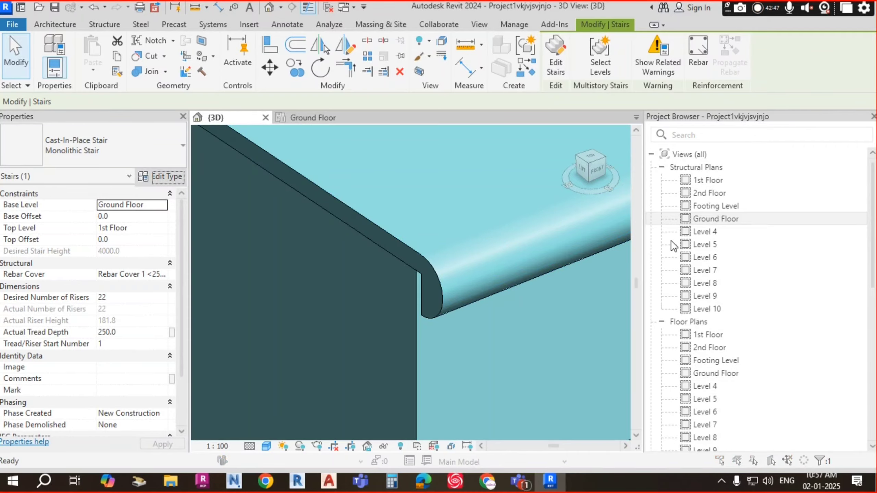
left_click(717, 209)
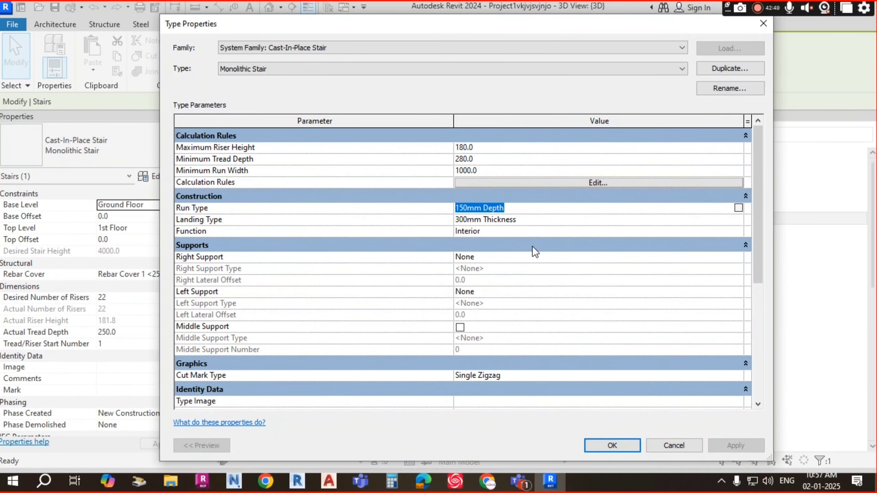
left_click(738, 208)
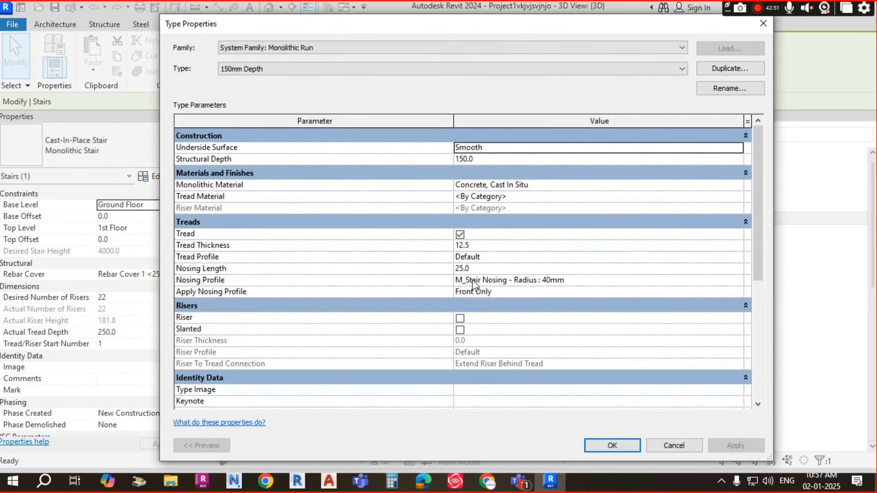
left_click(480, 269)
left_click(479, 269)
left_click(485, 247)
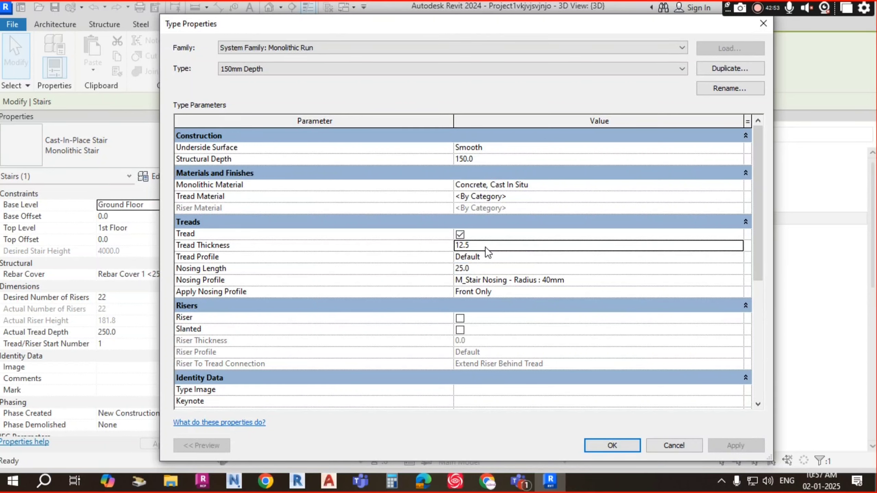
left_click(492, 243)
type("5")
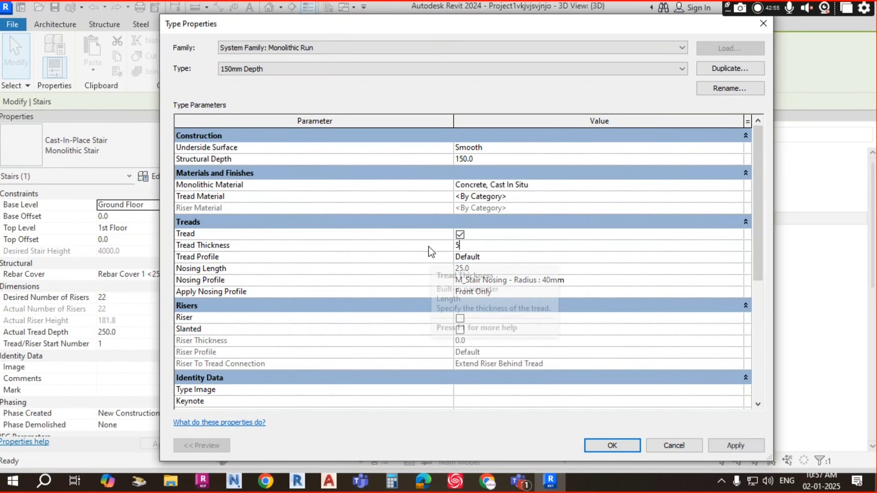
- Set the run type's nosing length to 10 mm and apply the type changes to the Monolithic Stair
left_click(489, 268)
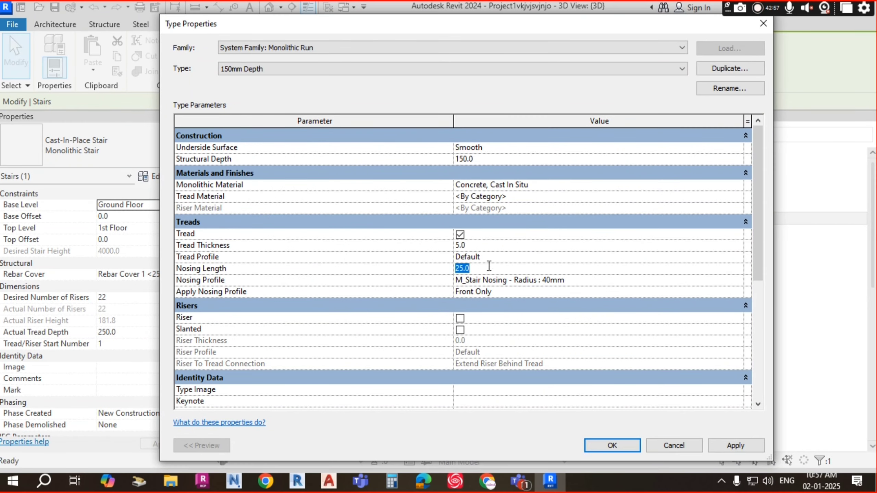
type("1")
left_click(489, 268)
type("1")
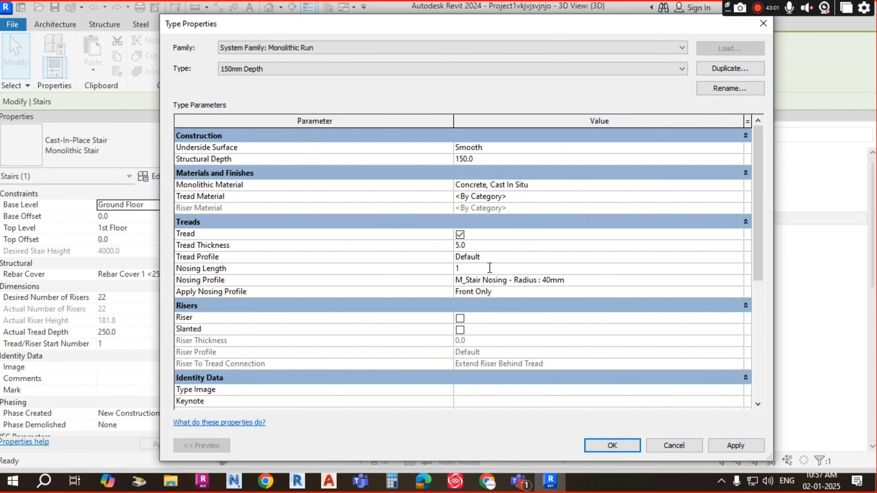
left_click(515, 260)
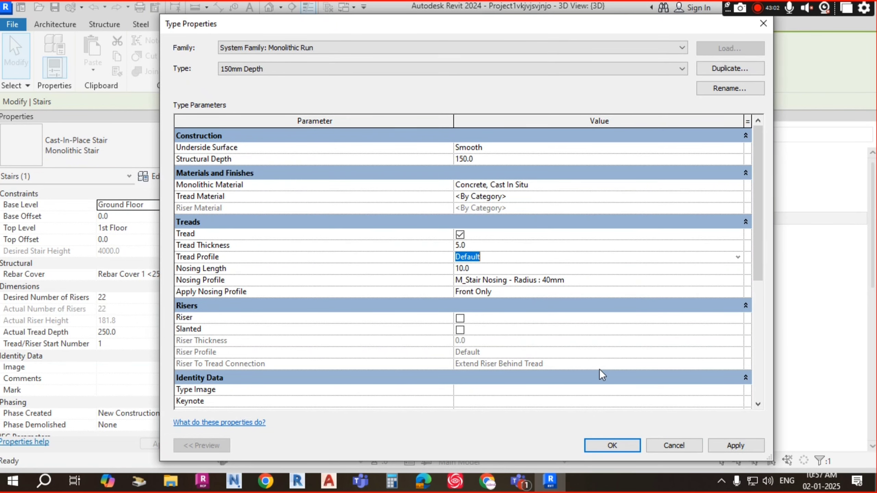
left_click(619, 445)
left_click(609, 439)
left_click(610, 439)
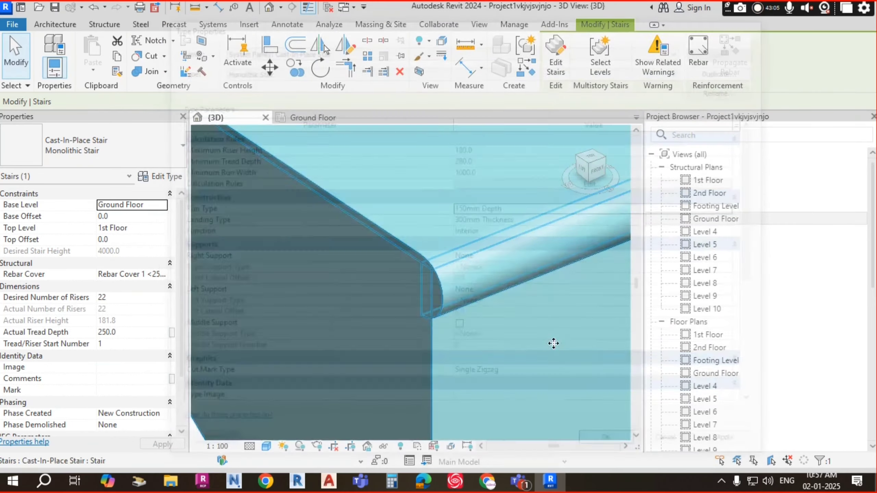
key("Escape")
- Examine the thinner treads and shortened nosings along the side of the lower run
scroll(356, 213, "up", 3)
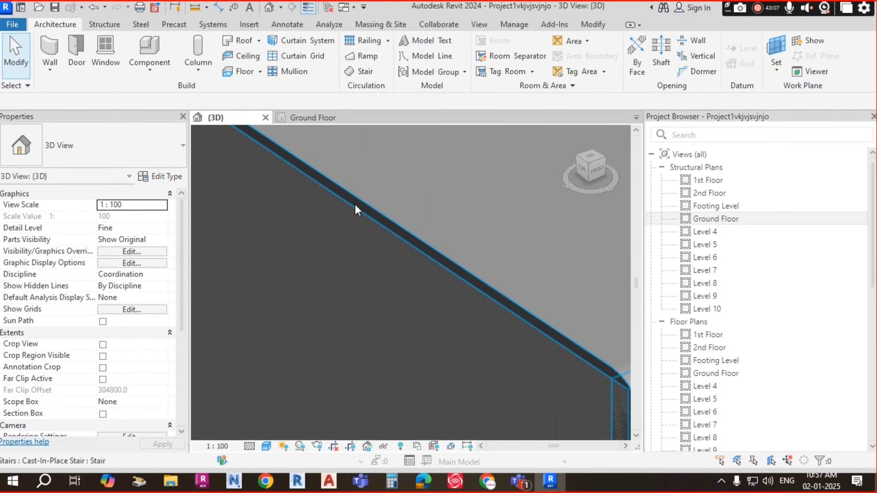
scroll(378, 231, "down", 2)
scroll(427, 265, "down", 3)
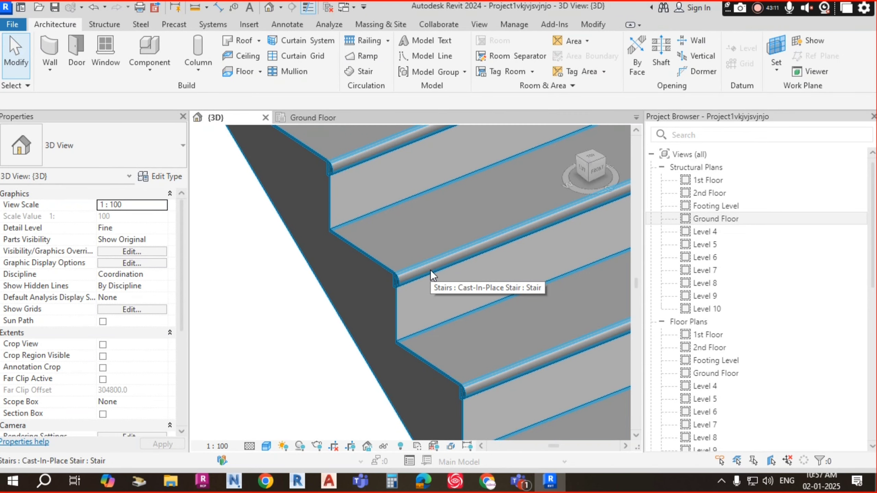
scroll(442, 310, "down", 1)
middle_click_drag(443, 314, 405, 299)
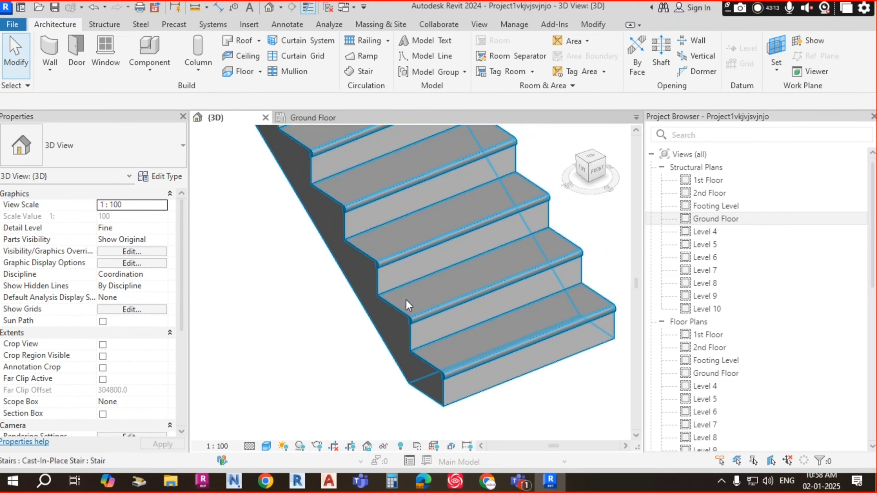
scroll(572, 413, "up", 2)
middle_click_drag(571, 414, 568, 428)
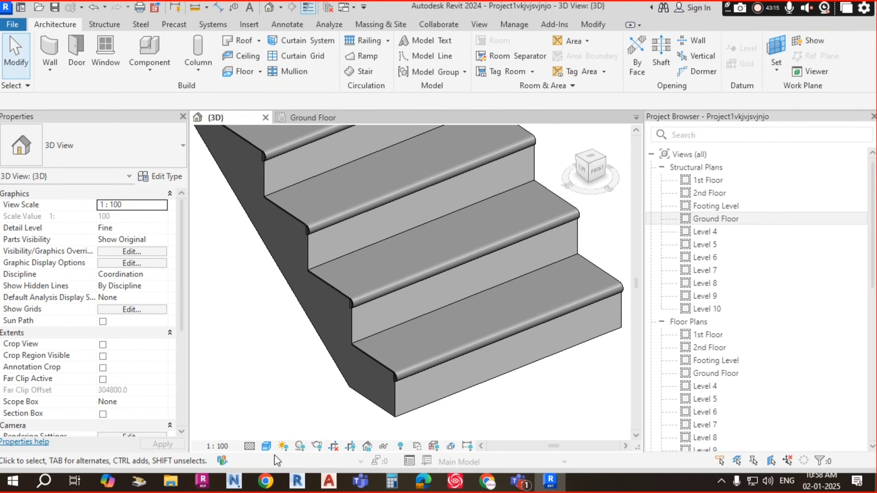
- Switch the 3D view to the Realistic visual style and review the lower run's materials
left_click(266, 446)
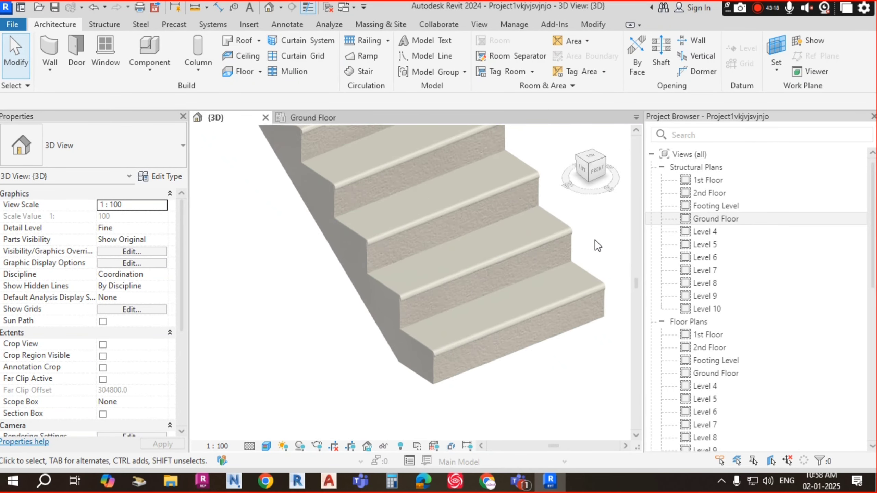
scroll(595, 240, "up", 3)
scroll(601, 241, "down", 2)
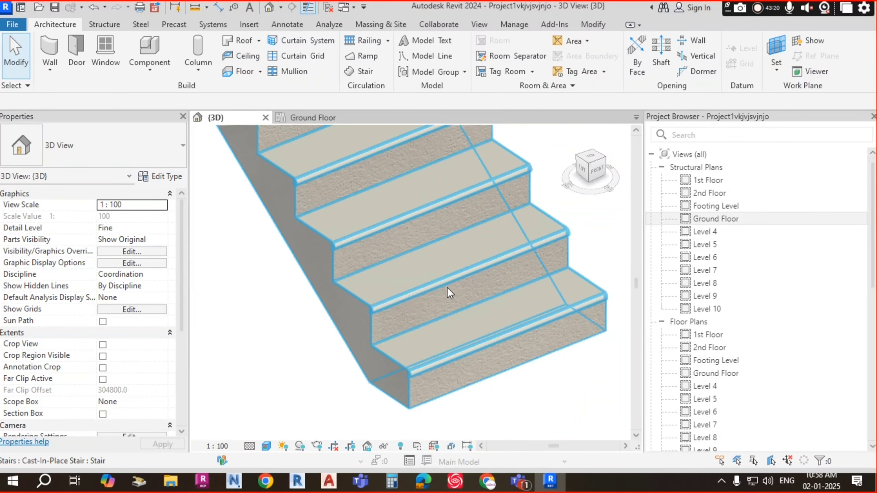
middle_click_drag(450, 340, 502, 392)
scroll(595, 428, "down", 3)
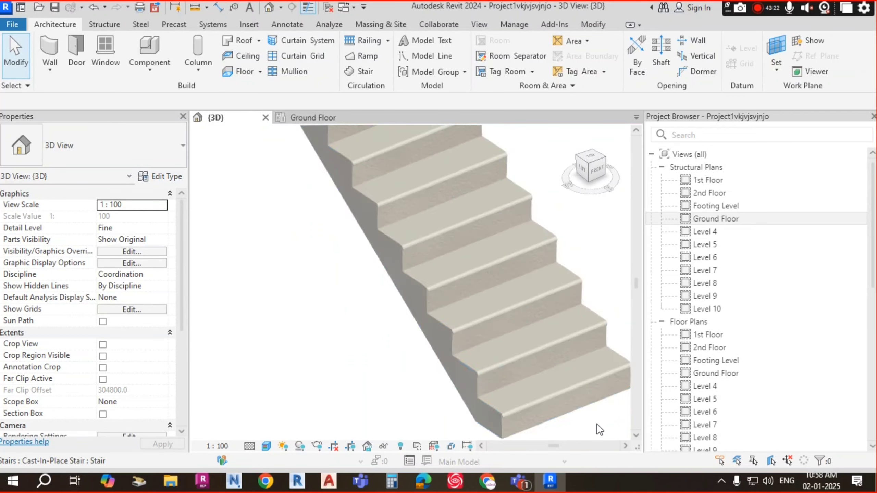
- Enable risers in the 150mm Depth run type of the cast-in-place Monolithic Stair
scroll(566, 401, "up", 3)
scroll(492, 282, "up", 2)
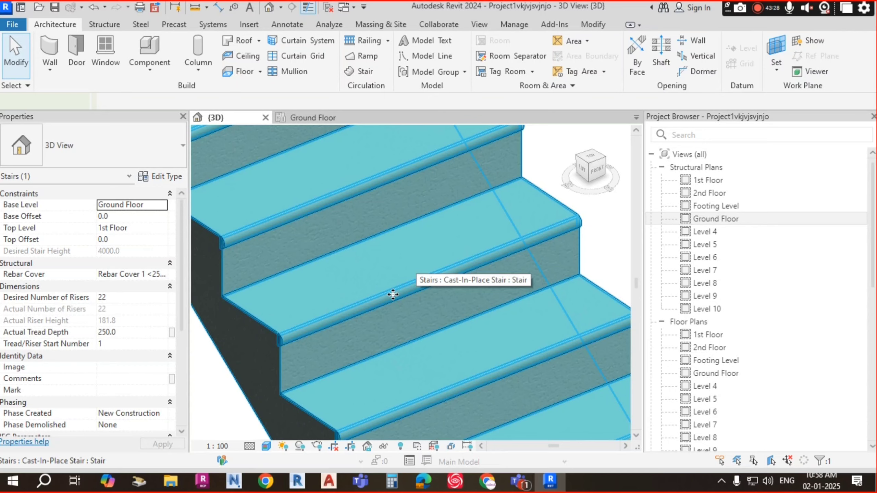
left_click(392, 287)
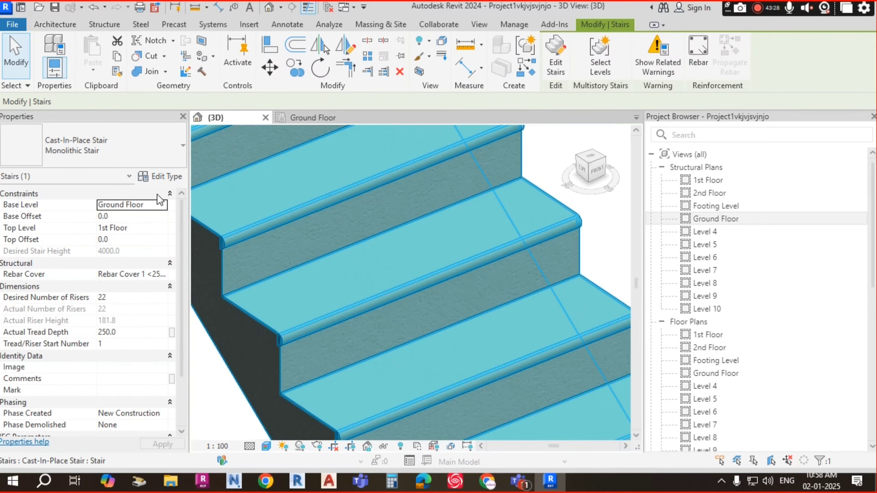
left_click(169, 176)
left_click(742, 208)
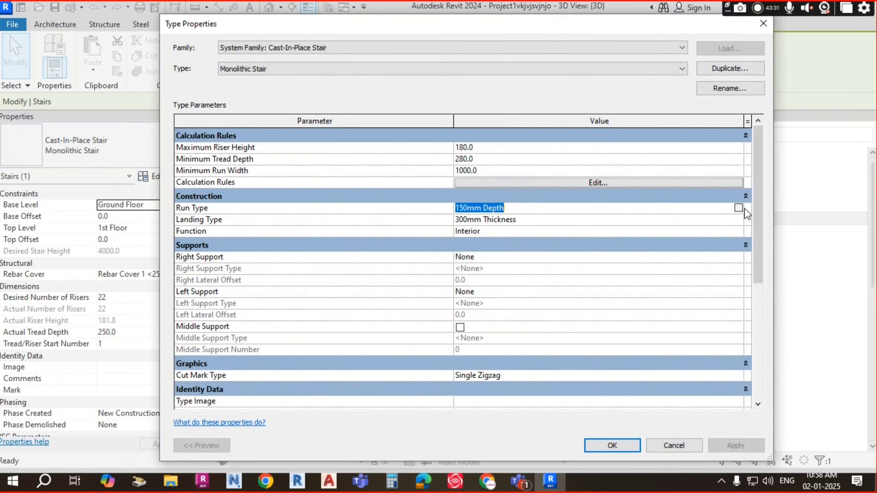
left_click(739, 207)
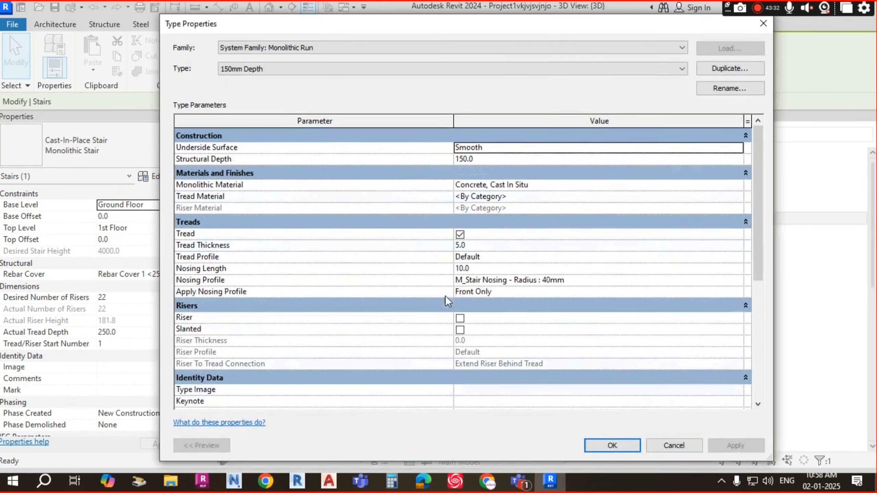
left_click(459, 318)
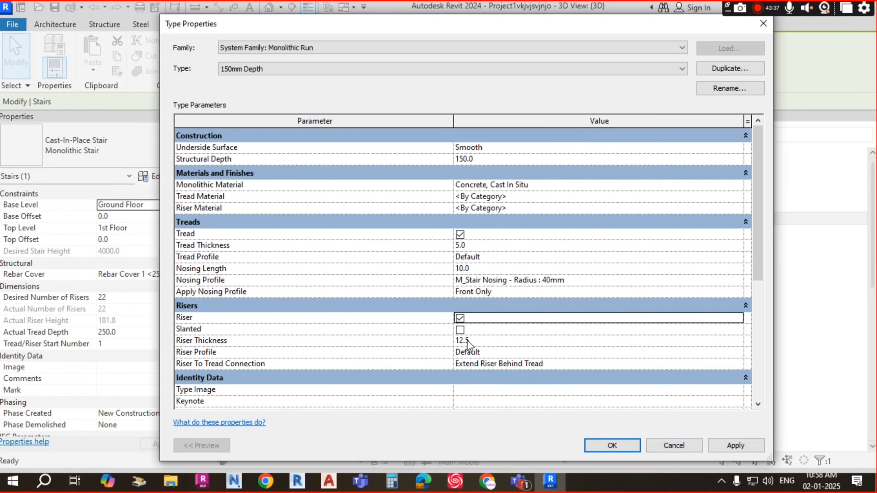
- Keep the run type's riser profile at Default and apply the type changes to the Monolithic Stair
left_click(671, 352)
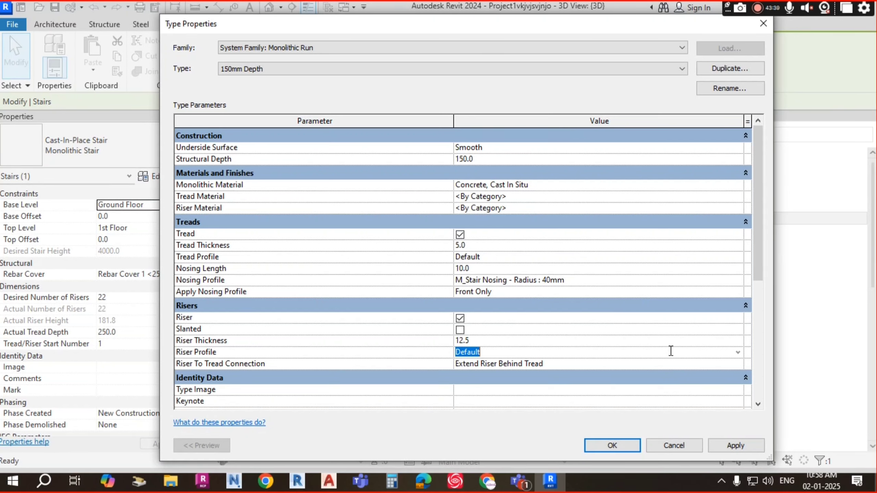
left_click(739, 353)
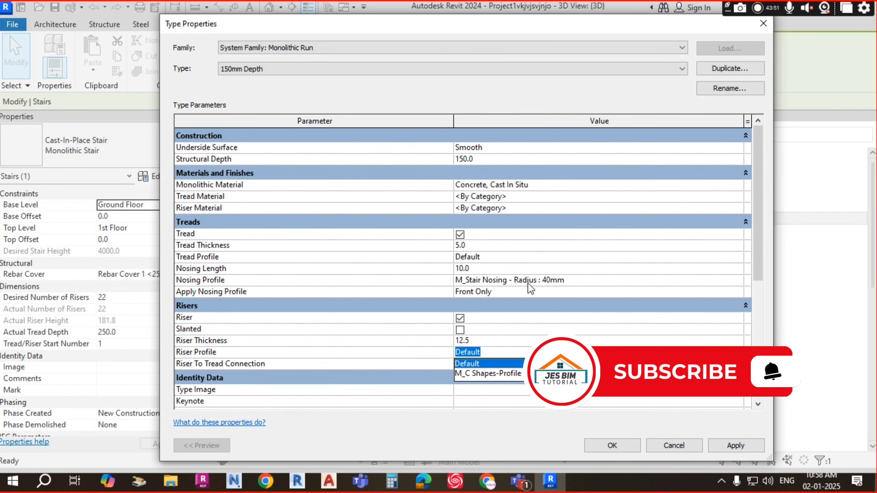
left_click(507, 364)
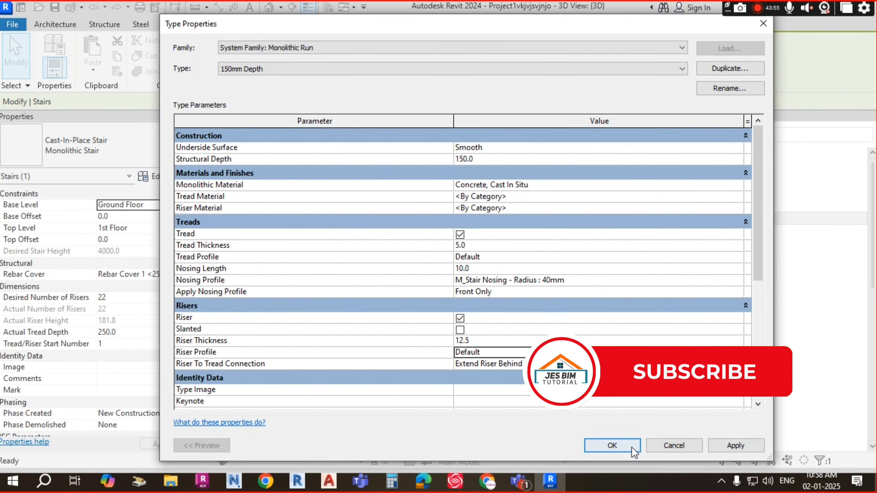
left_click(611, 445)
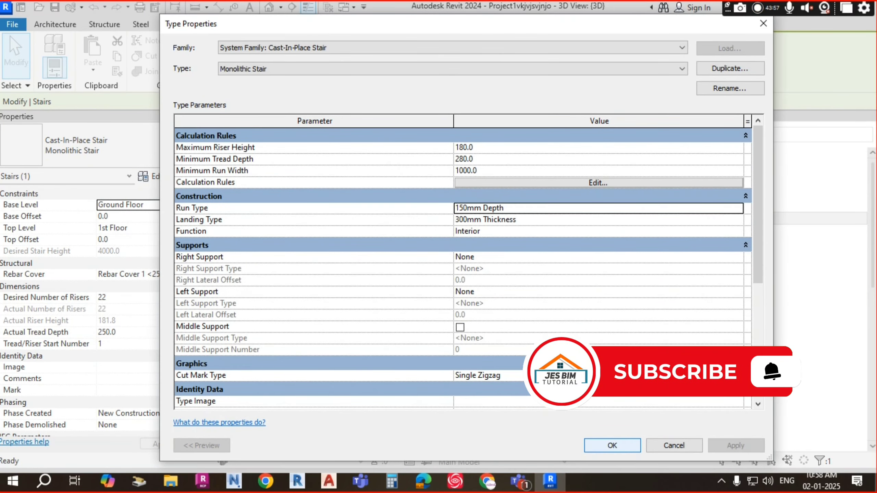
left_click(612, 445)
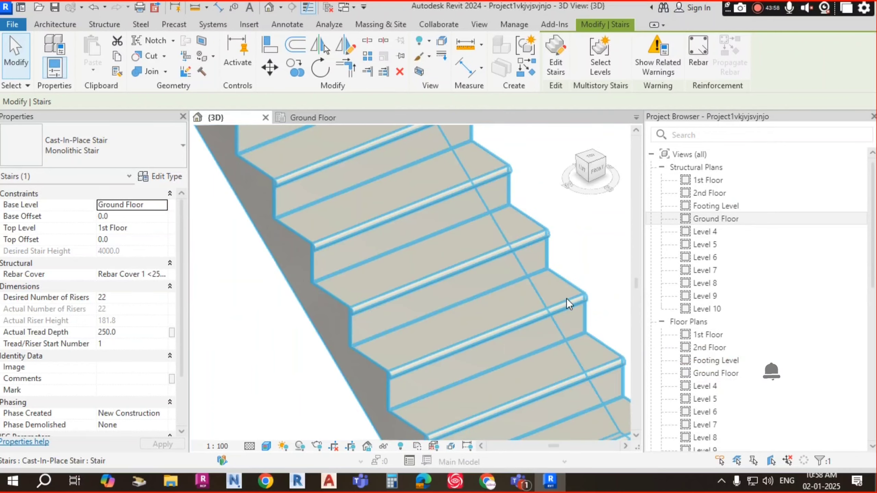
- Examine the added risers where they meet the treads and nosings along the side of the lower run
key("Escape")
scroll(353, 376, "up", 5)
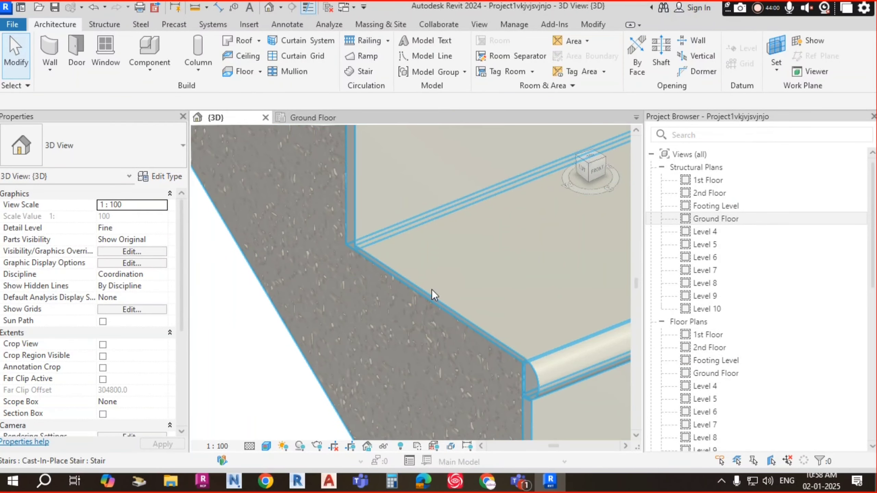
scroll(350, 310, "down", 2)
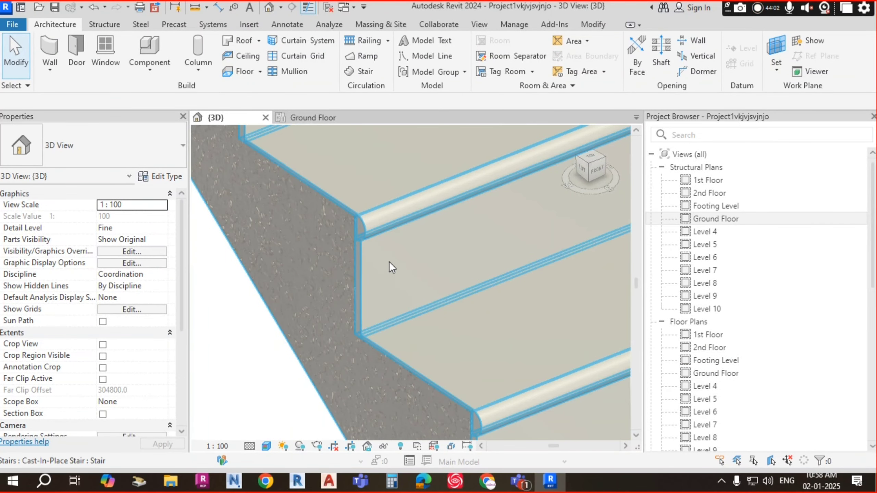
scroll(337, 306, "down", 2)
scroll(262, 279, "down", 4)
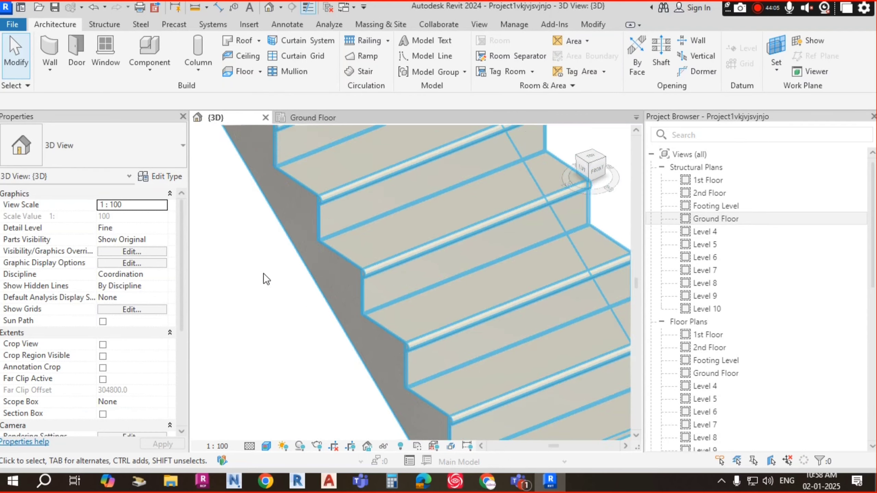
scroll(242, 333, "up", 3)
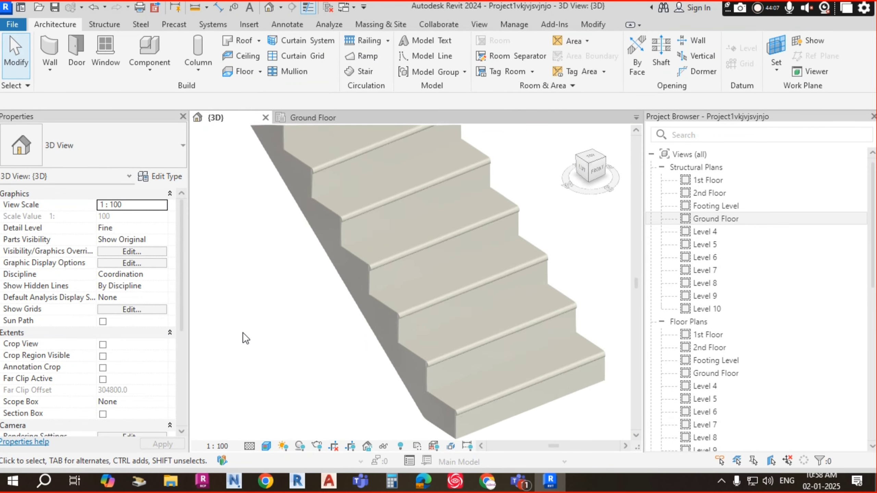
scroll(371, 300, "up", 4)
scroll(413, 248, "up", 3)
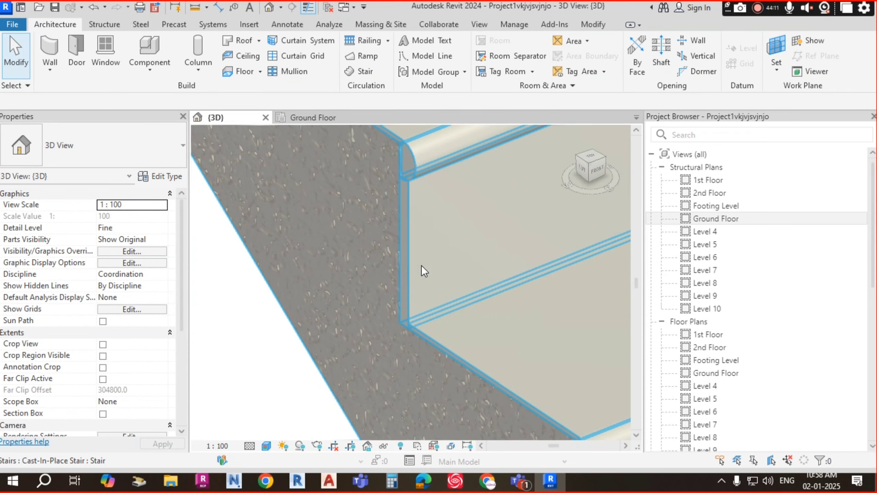
- Switch the 3D view to the Shaded visual style and review the lower run's treads, risers and nosings
left_click(267, 446)
left_click(290, 392)
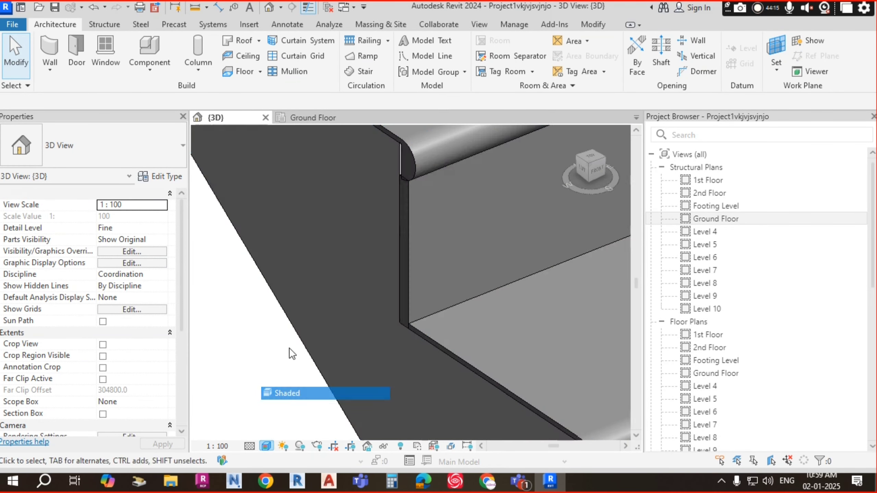
scroll(385, 264, "down", 5)
mouse_move(484, 320)
middle_mouse_down()
mouse_move(485, 330)
mouse_move(408, 299)
middle_mouse_up()
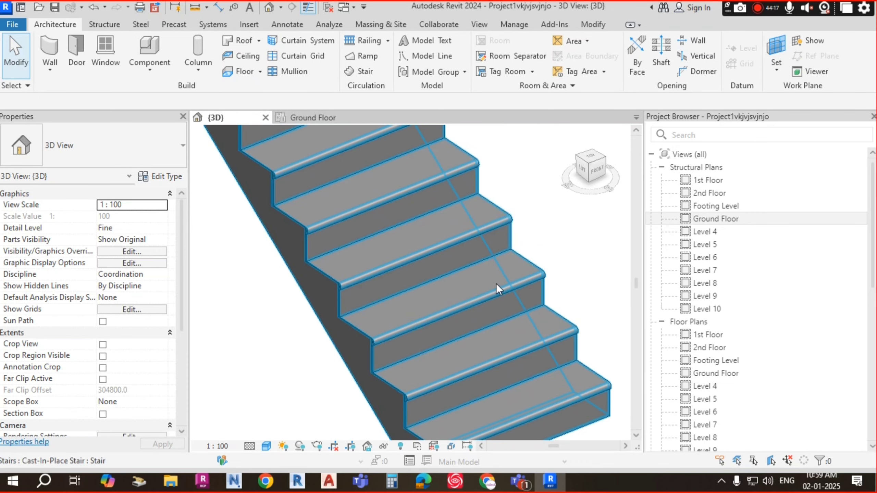
middle_click_drag(534, 269, 566, 306)
scroll(411, 353, "up", 1)
scroll(410, 352, "up", 1)
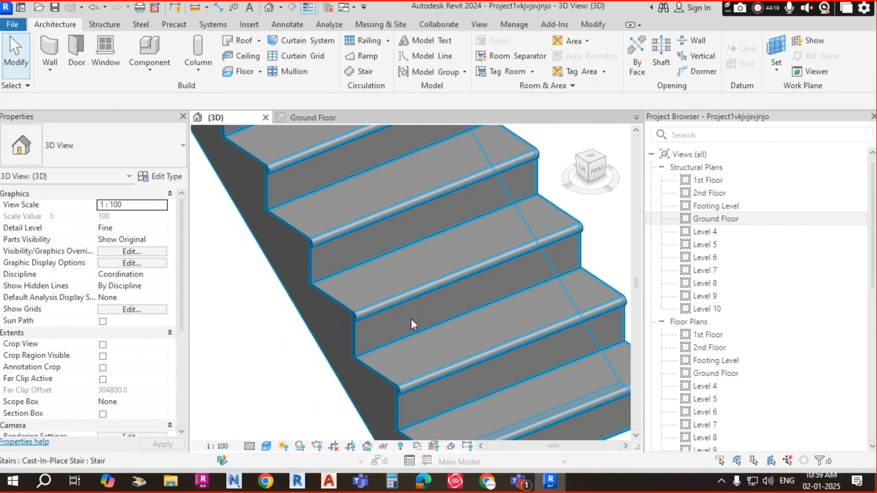
scroll(506, 298, "down", 3)
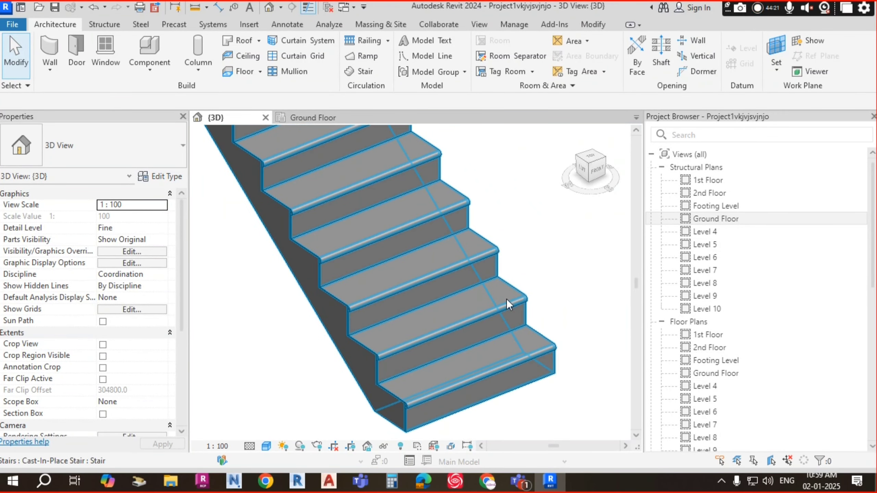
- Examine the Monolithic Stair's landing and both runs from several sides
left_click(542, 288)
scroll(529, 292, "down", 3)
middle_click_drag(527, 283, 535, 396)
left_click(461, 203)
middle_click_drag(428, 298, 596, 278, "shift")
middle_click_drag(471, 286, 448, 311, "shift")
scroll(412, 261, "up", 4)
key("Escape")
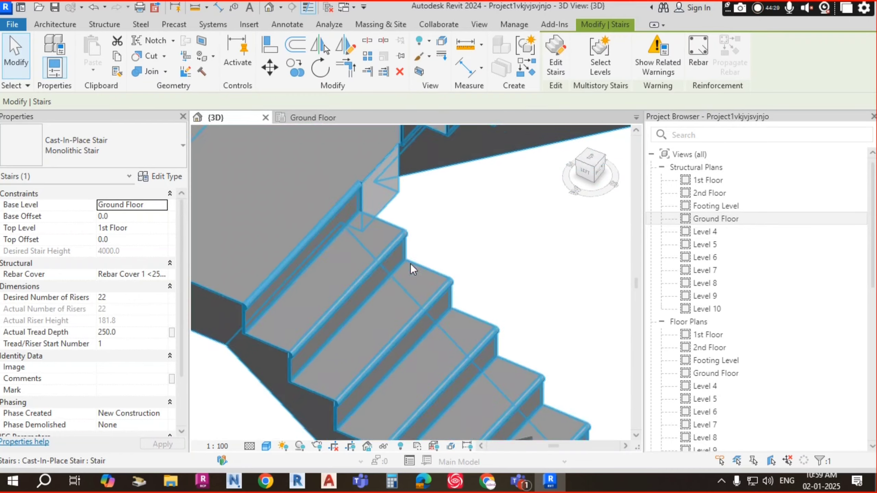
scroll(460, 277, "down", 2)
middle_click_drag(415, 257, 408, 279, "shift")
scroll(408, 280, "up", 1)
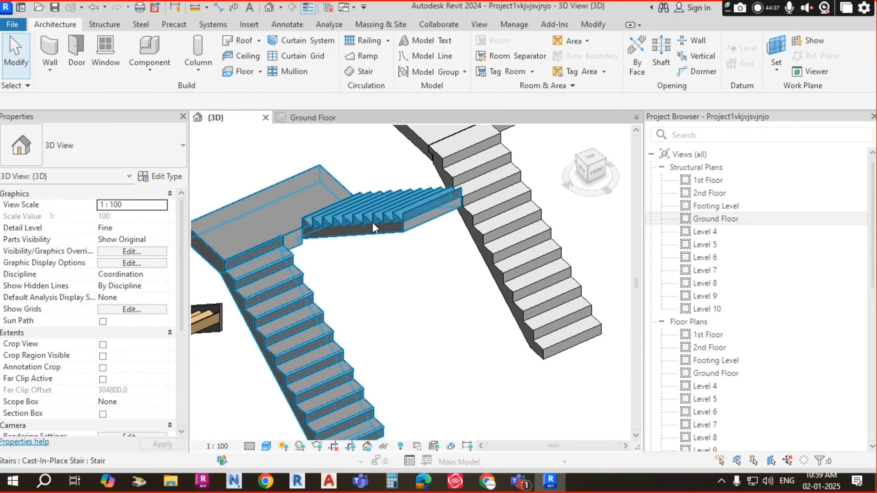
- Compare the Monolithic Stair's upper run with the treads, risers and side supports of the U-shaped Assembled Stair
scroll(372, 222, "up", 2)
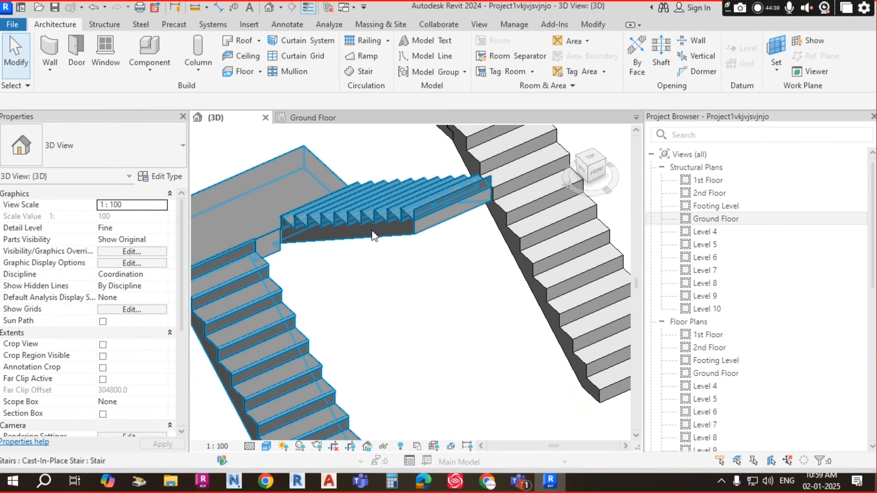
scroll(345, 222, "down", 4)
scroll(464, 199, "up", 1)
scroll(470, 206, "down", 2)
middle_click_drag(393, 253, 496, 282)
scroll(329, 314, "up", 3)
scroll(252, 286, "up", 2)
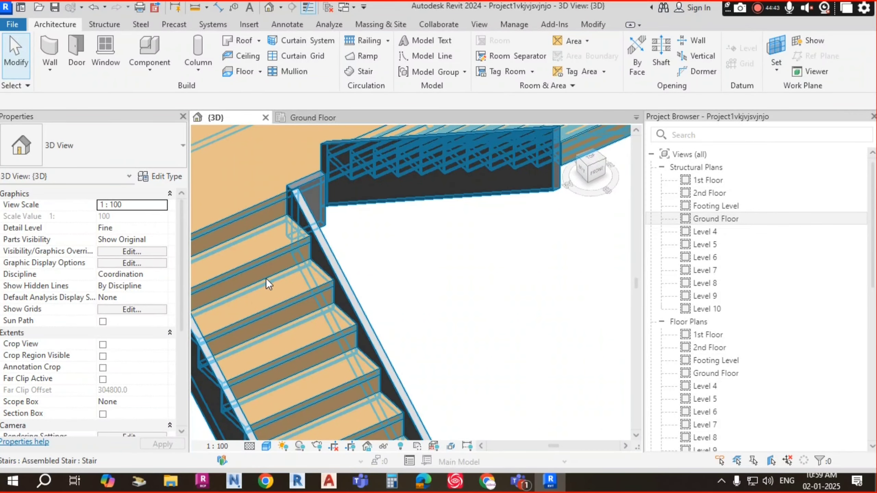
middle_click_drag(266, 279, 402, 263)
scroll(348, 276, "down", 6)
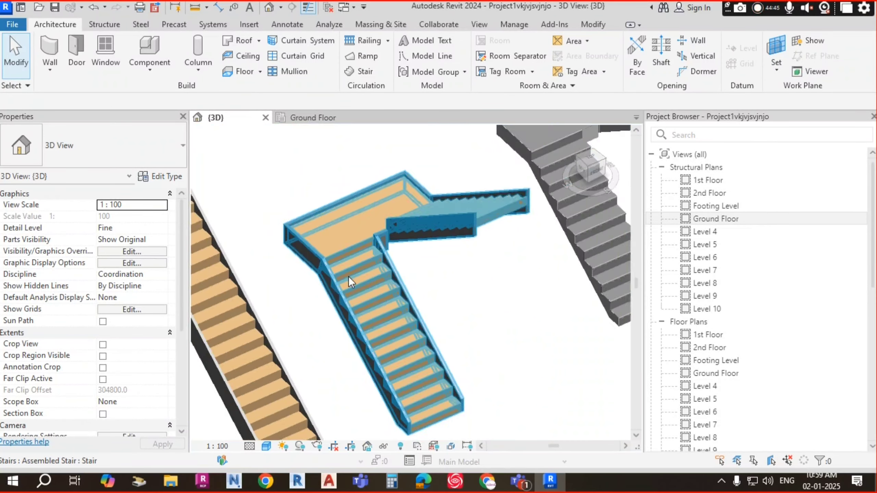
- Review the row of stairs in 3D, examining the spiral Precast Stair and the neighbouring winder stairs
middle_click_drag(458, 302, 448, 284, "shift")
middle_click_drag(523, 237, 401, 241)
scroll(430, 243, "down", 2)
middle_click_drag(475, 277, 417, 311)
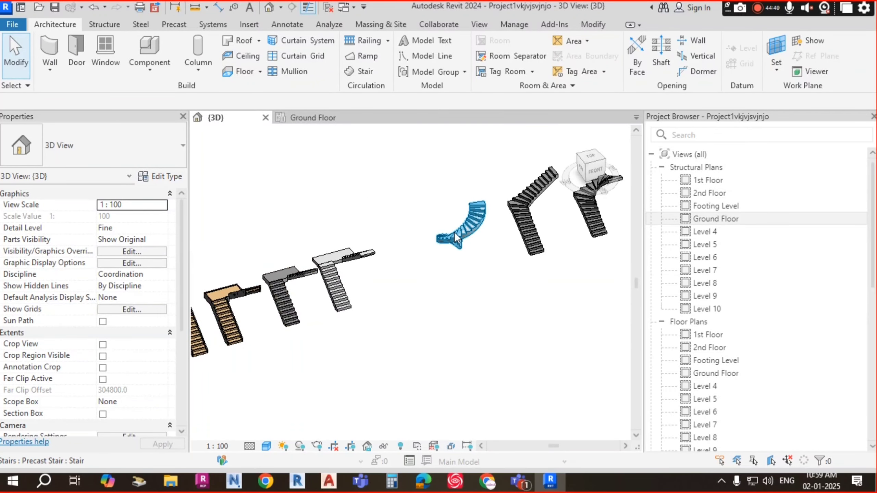
scroll(463, 234, "up", 6)
scroll(473, 235, "up", 2)
scroll(495, 261, "down", 6)
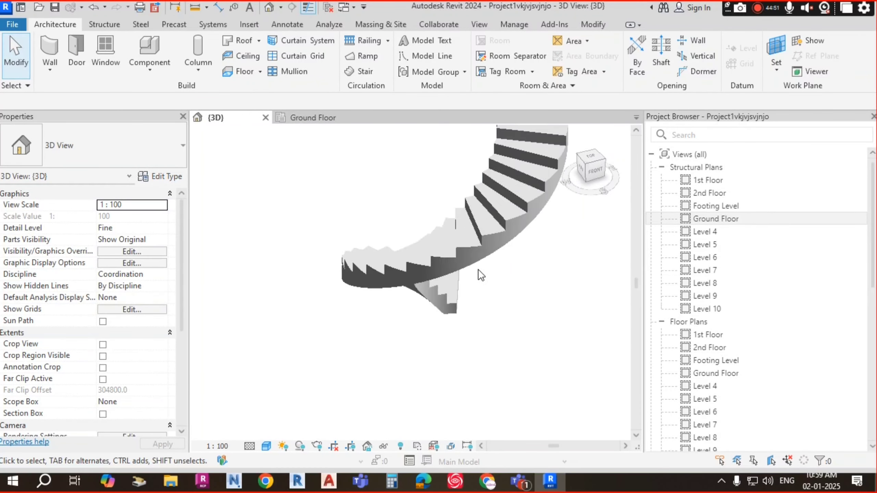
middle_click_drag(382, 293, 428, 300, "shift")
scroll(464, 299, "down", 4)
scroll(382, 227, "up", 8)
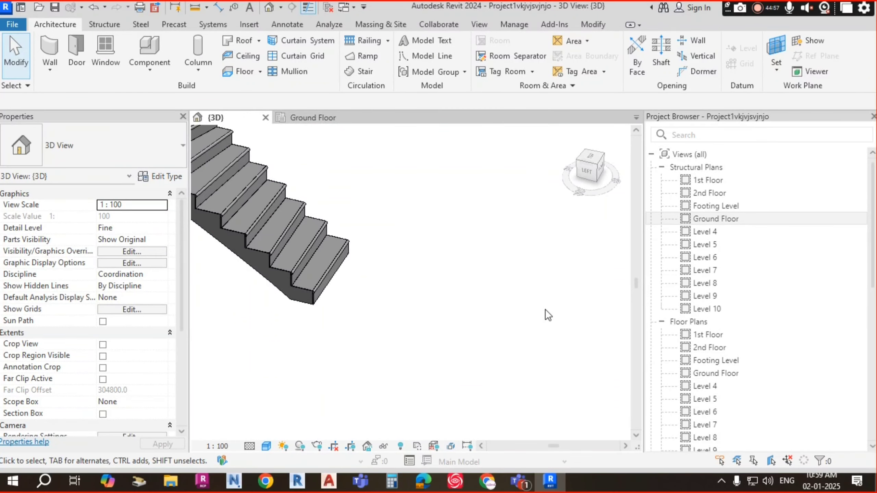
scroll(542, 310, "down", 4)
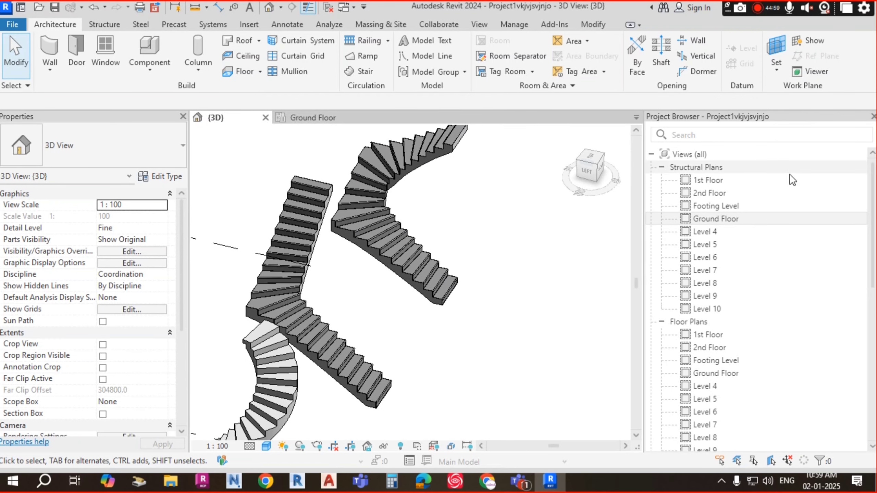
- Open the Ground Floor structural plan and compare the plan shapes of the straight, U-shaped, spiral and winder stairs
double_click(732, 221)
scroll(485, 282, "down", 4)
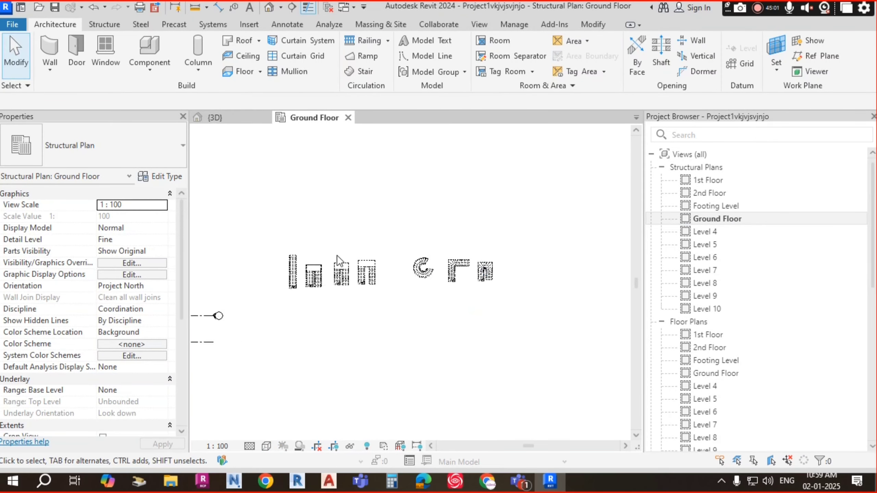
scroll(326, 284, "up", 3)
middle_click_drag(479, 307, 400, 303)
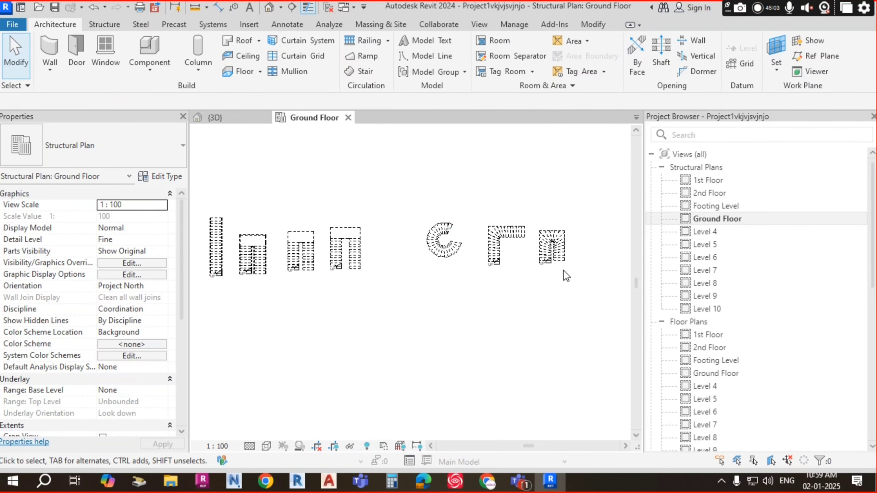
middle_click_drag(268, 271, 360, 283)
scroll(342, 259, "up", 2)
scroll(371, 275, "down", 3)
scroll(554, 290, "up", 2)
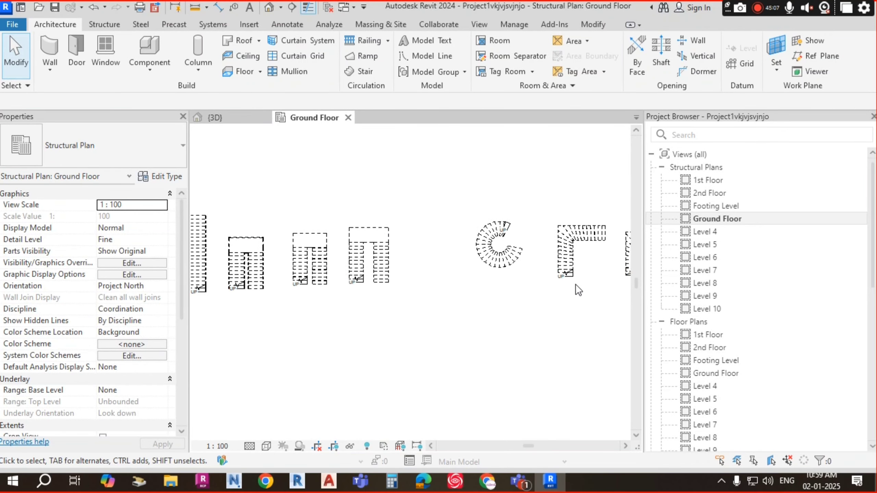
scroll(495, 268, "up", 3)
middle_click_drag(579, 290, 487, 284)
scroll(279, 261, "down", 2)
middle_click_drag(432, 277, 476, 280)
scroll(315, 263, "up", 1)
scroll(315, 264, "down", 3)
middle_click_drag(315, 265, 378, 273)
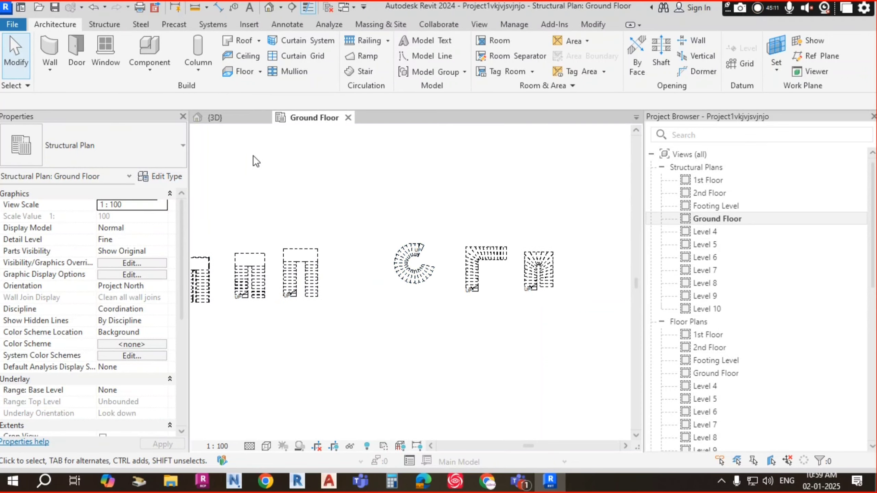
- Return to the 3D view and review the spiral Precast Stair alongside the U-shaped stairs
left_click(229, 121)
scroll(427, 251, "down", 2)
middle_click_drag(478, 347, 434, 284, "shift")
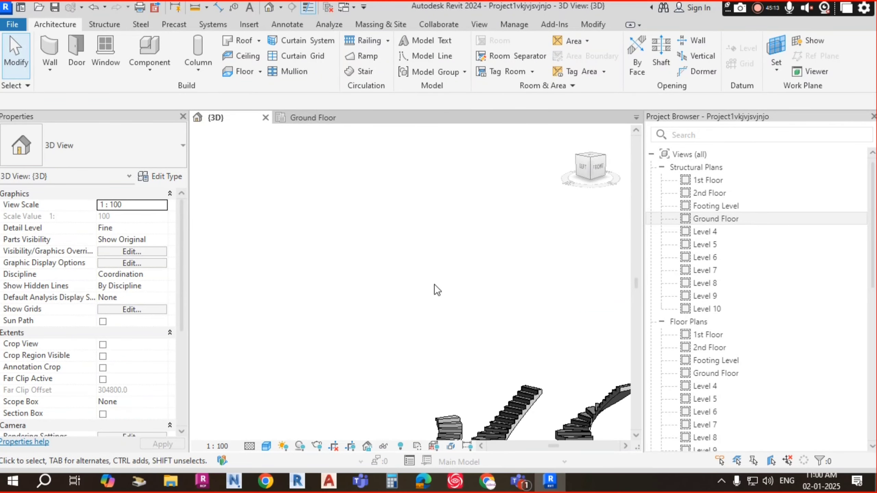
scroll(434, 284, "down", 2)
middle_click_drag(552, 333, 553, 197)
left_click(445, 231)
middle_click_drag(405, 307, 439, 372, "shift")
scroll(385, 303, "up", 3)
scroll(386, 302, "up", 2)
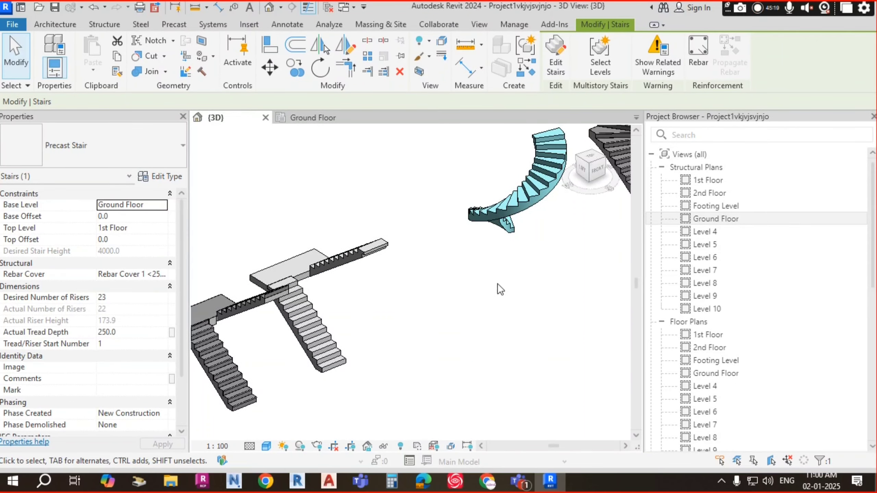
middle_click_drag(498, 284, 393, 273, "shift")
key("Escape")
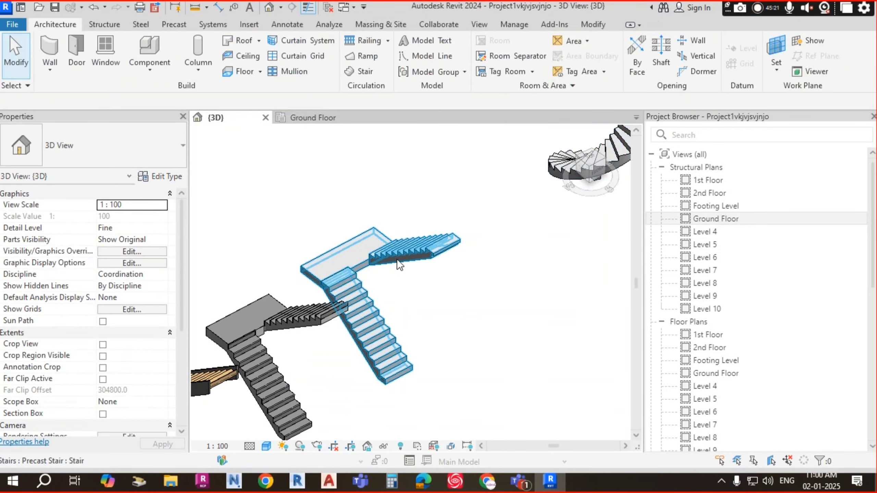
- Inspect the U-shaped Precast Stair's instance properties and its place in the row of stairs
left_click(397, 255)
key("Escape")
left_click(397, 255)
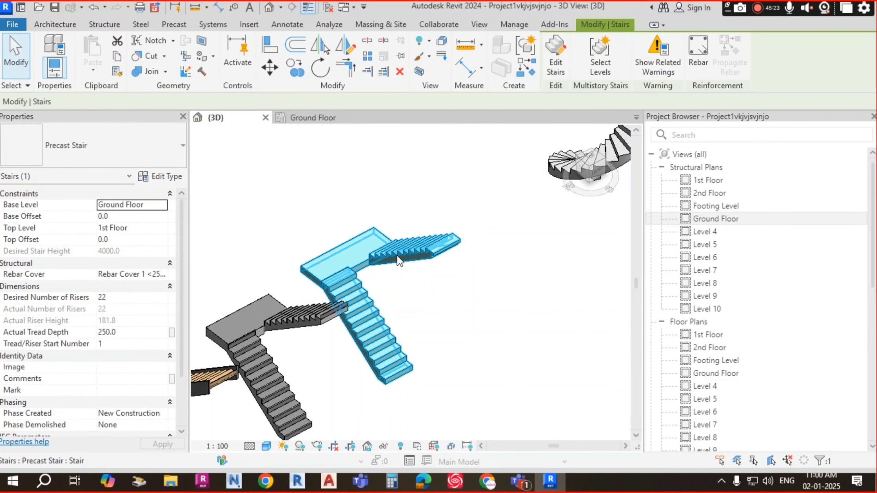
key("Escape")
left_click(329, 325)
key("Escape")
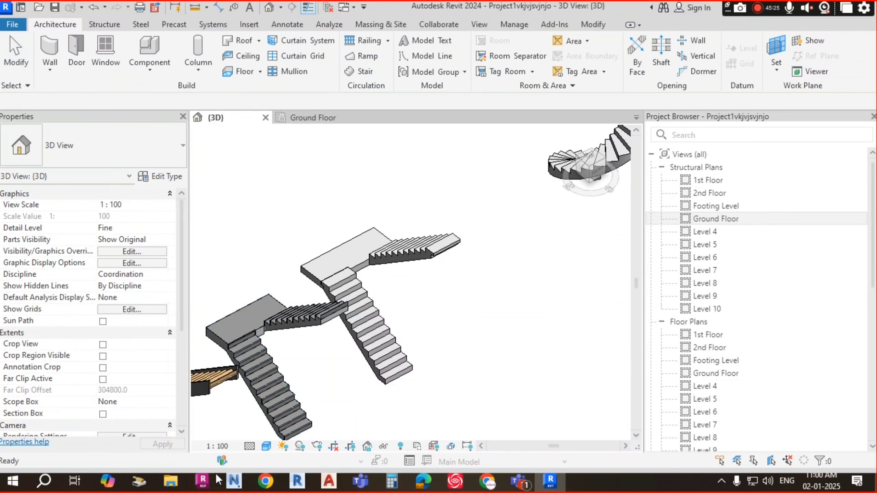
scroll(492, 229, "down", 3)
middle_click_drag(492, 229, 507, 270)
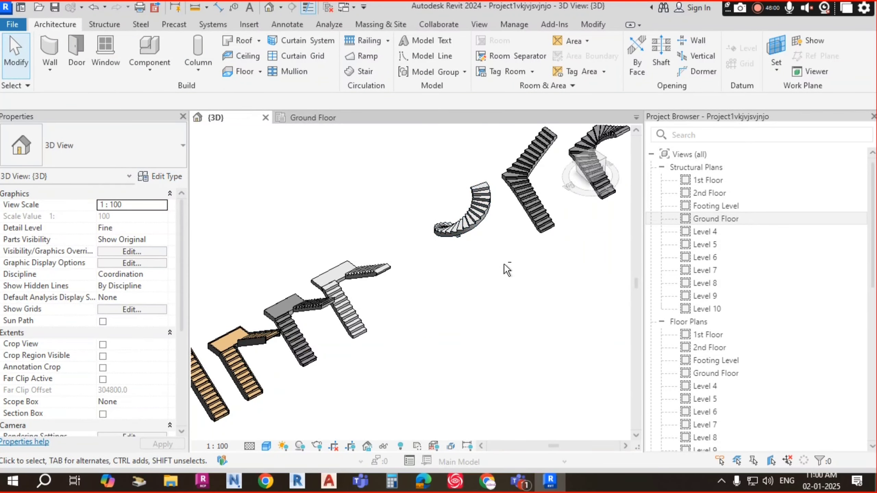
- Inspect the spiral Precast Stair's properties and view its curved run from several angles in 3D
scroll(471, 232, "up", 3)
left_click(470, 224)
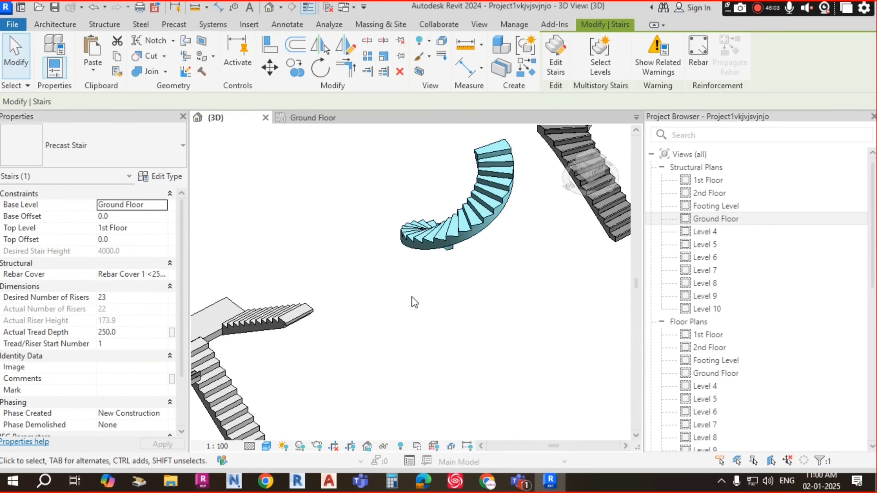
middle_click_drag(411, 296, 533, 293, "shift")
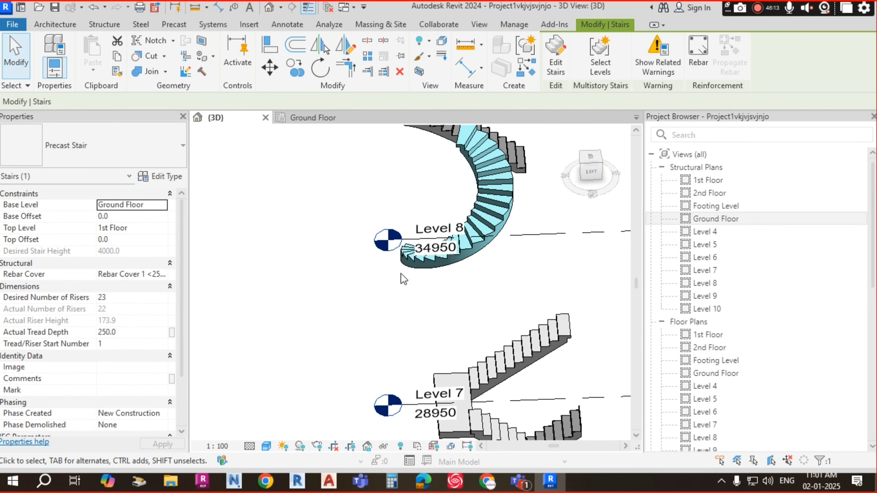
scroll(566, 241, "down", 2)
middle_click_drag(583, 278, 461, 283, "shift")
scroll(386, 258, "up", 3)
key("Escape")
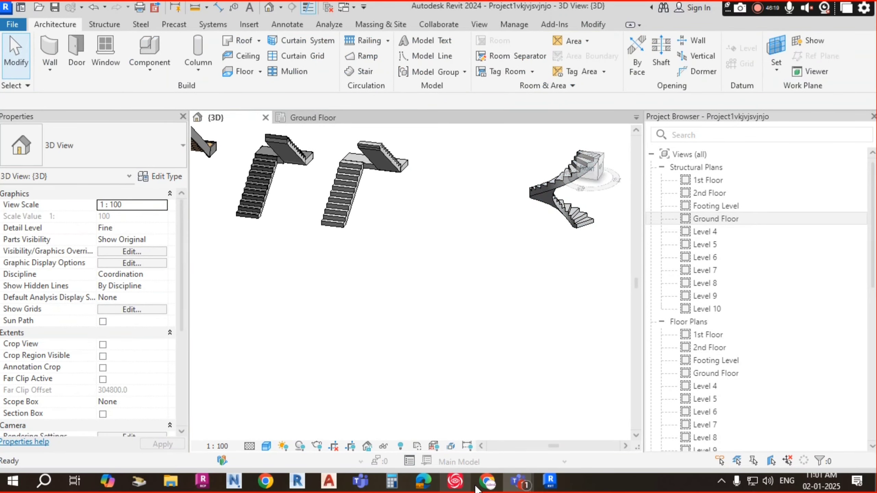
scroll(407, 280, "down", 3)
middle_click_drag(407, 279, 431, 263, "shift")
scroll(432, 264, "up", 3)
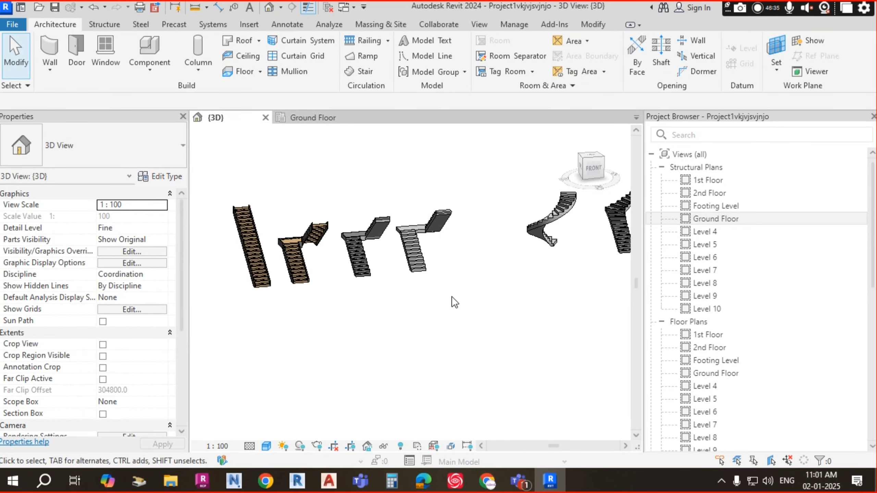
- Check the base and top level constraints of the U-shaped Precast Stair and compare it with the neighbouring stairs
left_click(429, 215)
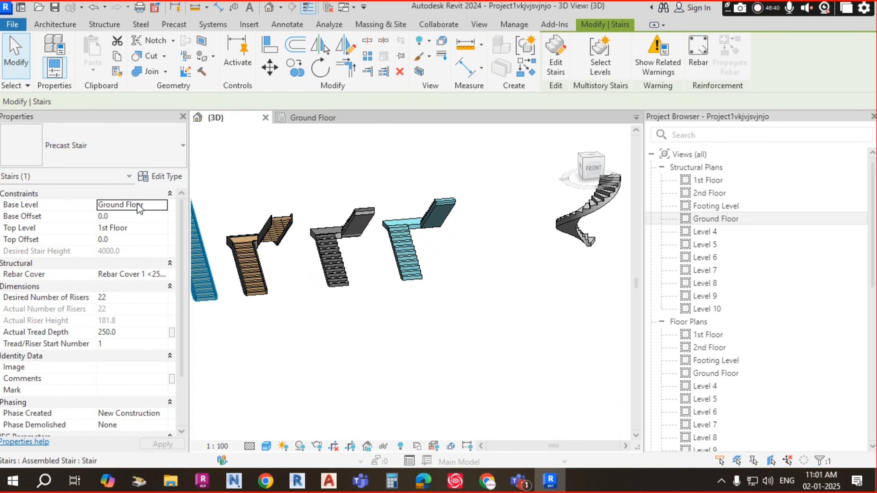
left_click(451, 241)
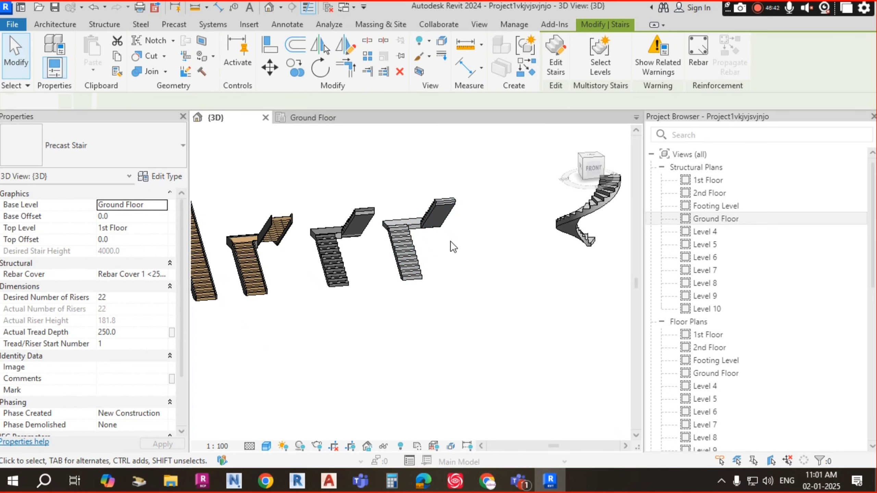
left_click(433, 216)
middle_click_drag(437, 282, 483, 292, "shift")
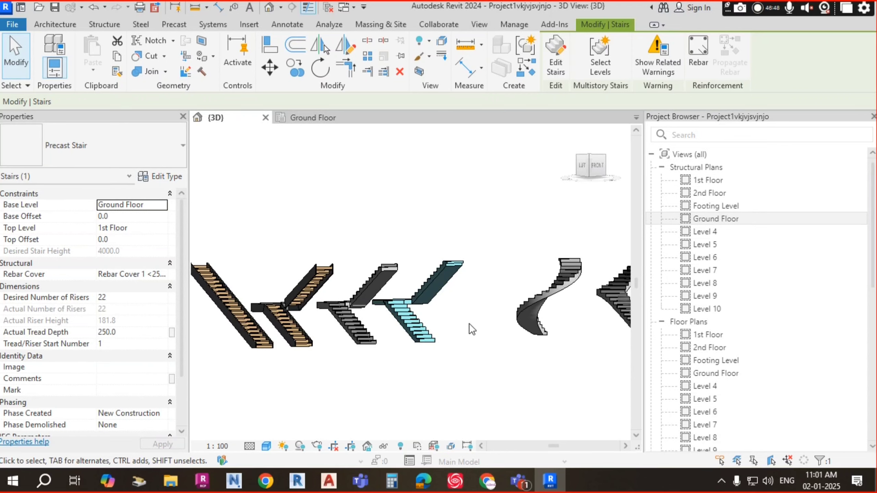
middle_click_drag(470, 329, 449, 242, "shift")
left_click(447, 237)
scroll(438, 221, "up", 1)
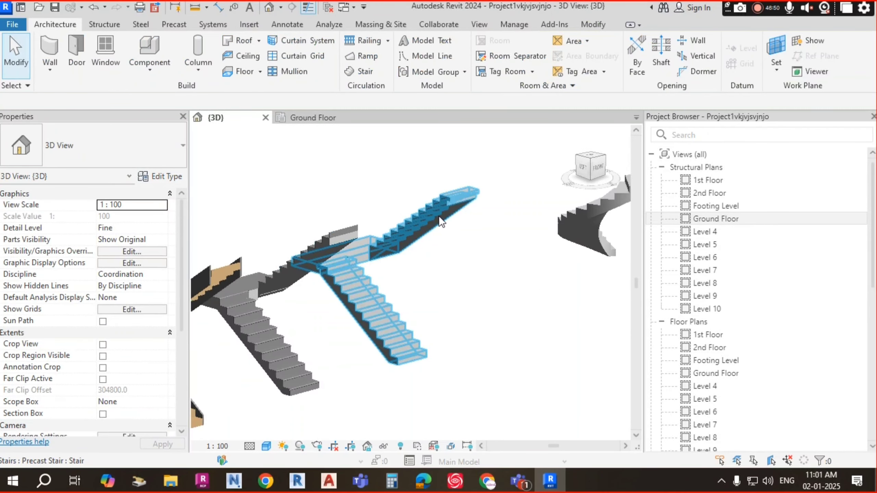
- Examine the U-shaped Precast Stair's landing and upper run from different angles with its level constraints
left_click(441, 215)
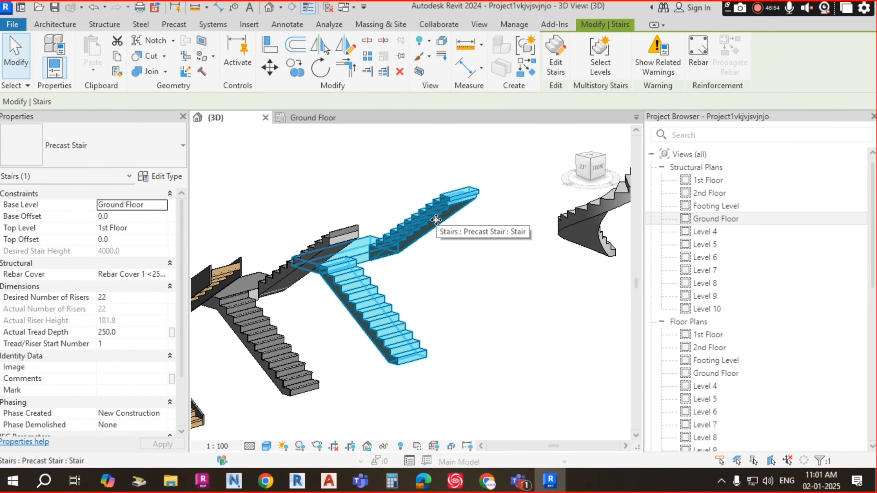
scroll(428, 236, "down", 4)
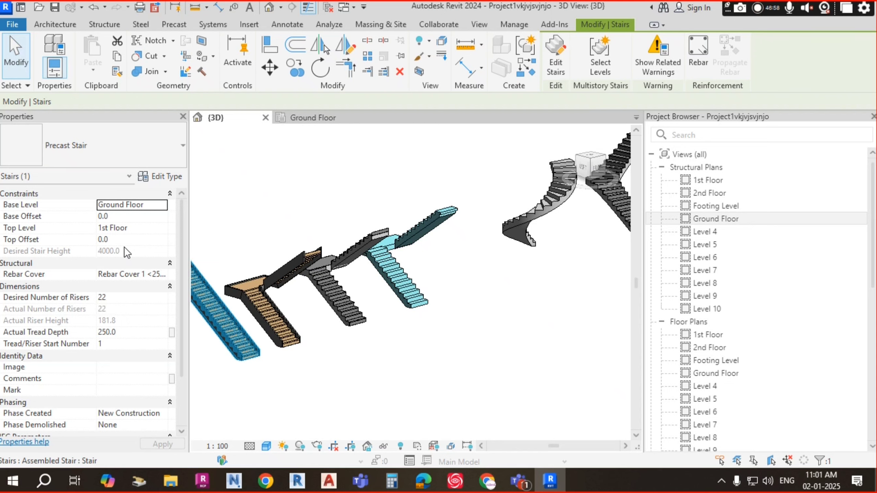
middle_click_drag(431, 242, 462, 262, "shift")
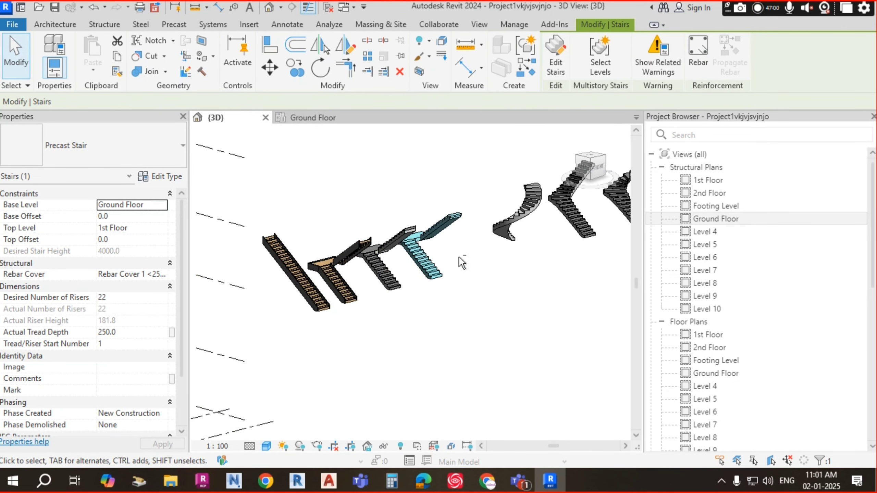
scroll(440, 231, "up", 2)
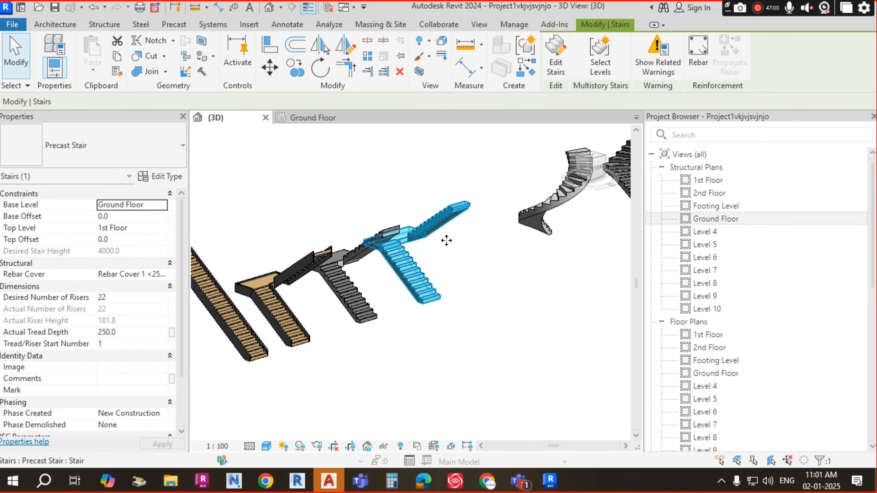
left_click(438, 254)
scroll(437, 254, "down", 2)
mouse_move(433, 259)
middle_mouse_down("shift")
mouse_move(421, 294)
mouse_move(417, 258)
middle_mouse_up("shift")
scroll(420, 256, "up", 2)
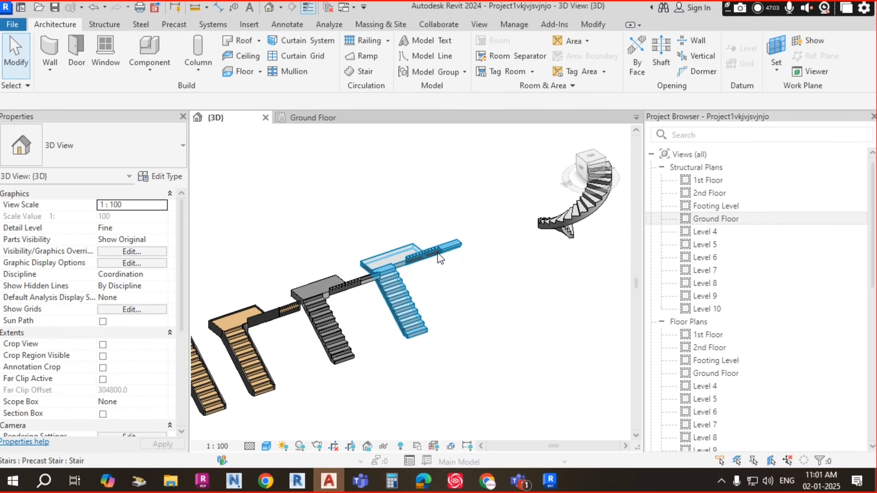
- Start level selection for a multistory stair based on the U-shaped Precast Stair and locate the level lines above the 1st Floor
left_click(437, 252)
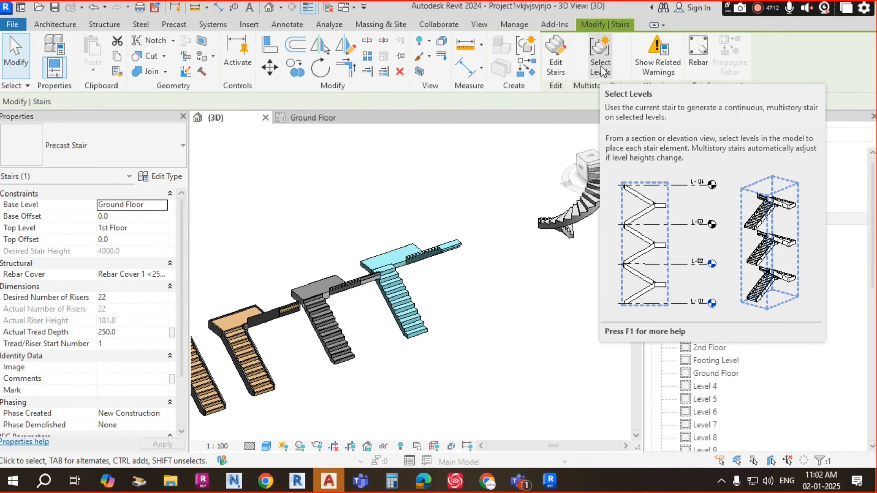
left_click(600, 66)
scroll(489, 243, "down", 5)
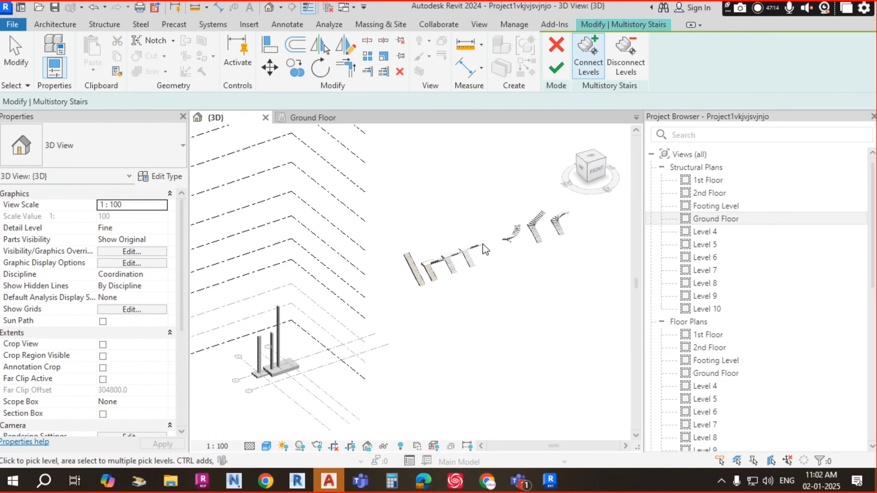
scroll(295, 293, "up", 5)
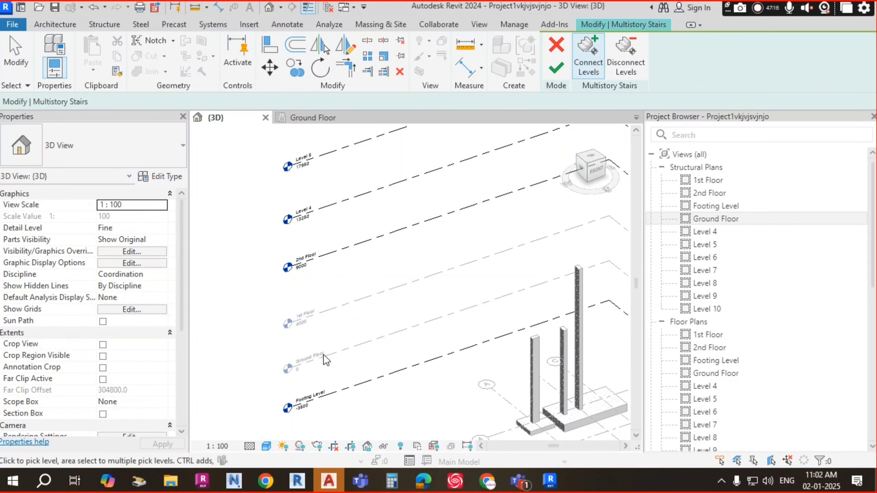
scroll(334, 356, "up", 4)
middle_click_drag(319, 307, 364, 257)
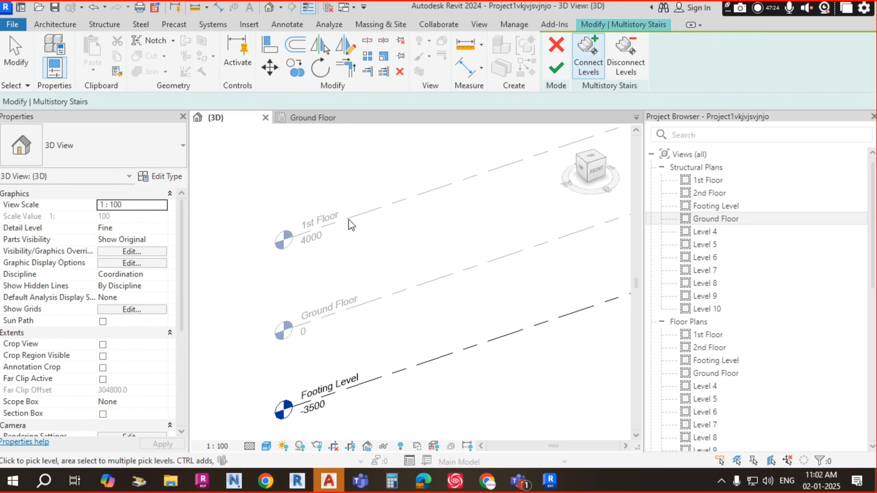
scroll(400, 248, "down", 3)
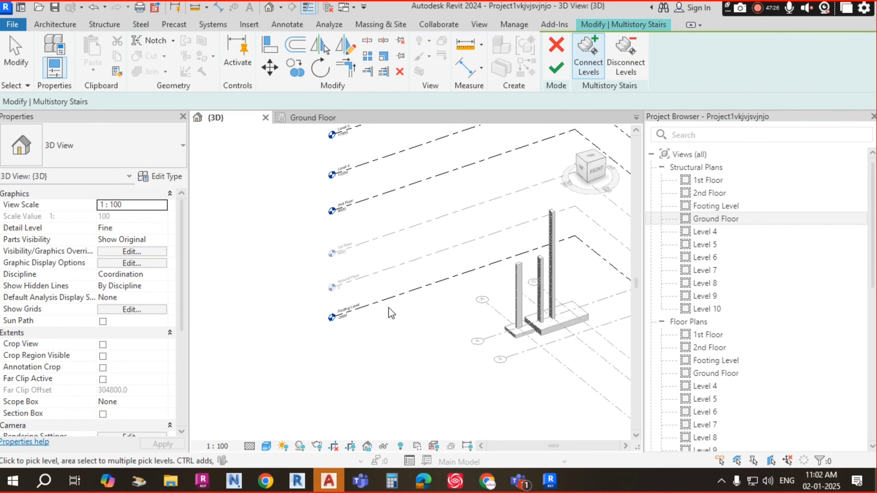
scroll(404, 259, "up", 5)
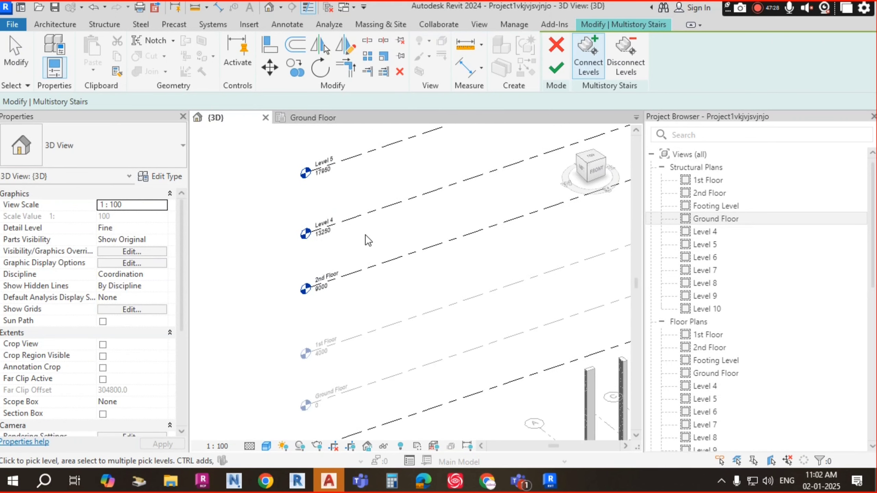
scroll(369, 237, "down", 2)
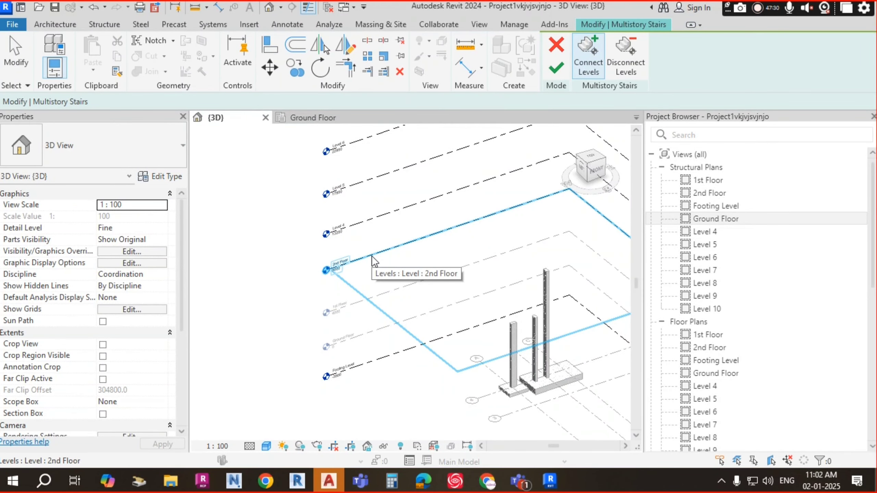
- Connect the multistory stair to the 2nd Floor, Level 4, Level 5 and Level 6, and finish it
left_click(371, 256)
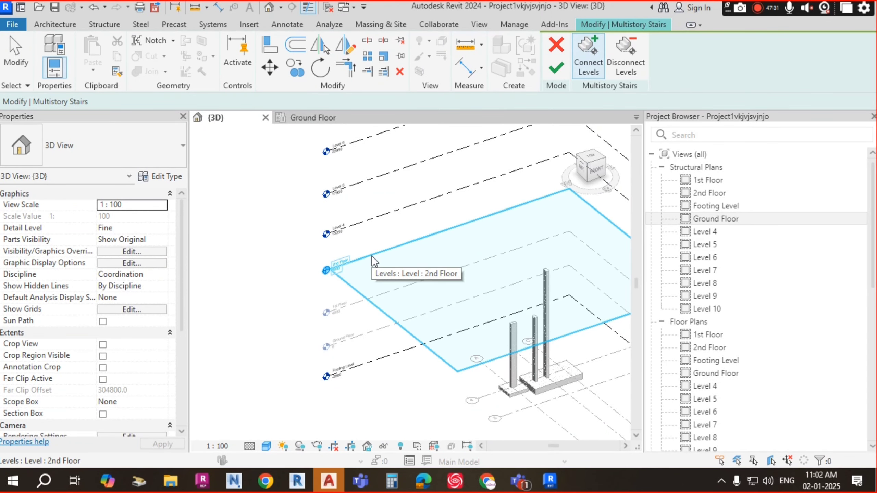
left_click(371, 221)
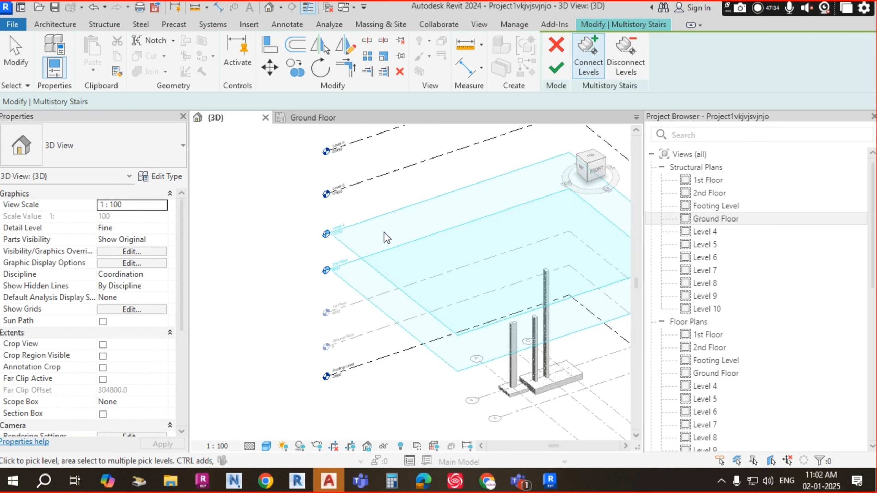
left_click(364, 188)
scroll(358, 151, "up", 2)
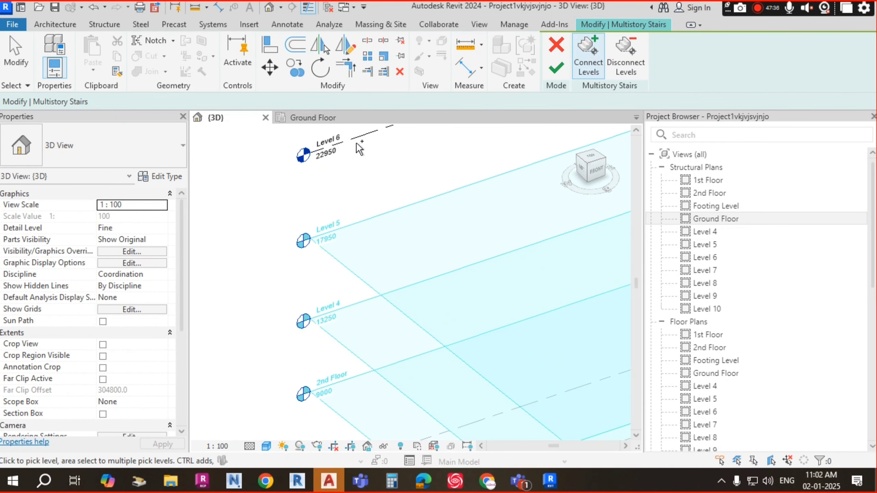
left_click(356, 141)
scroll(357, 138, "down", 3)
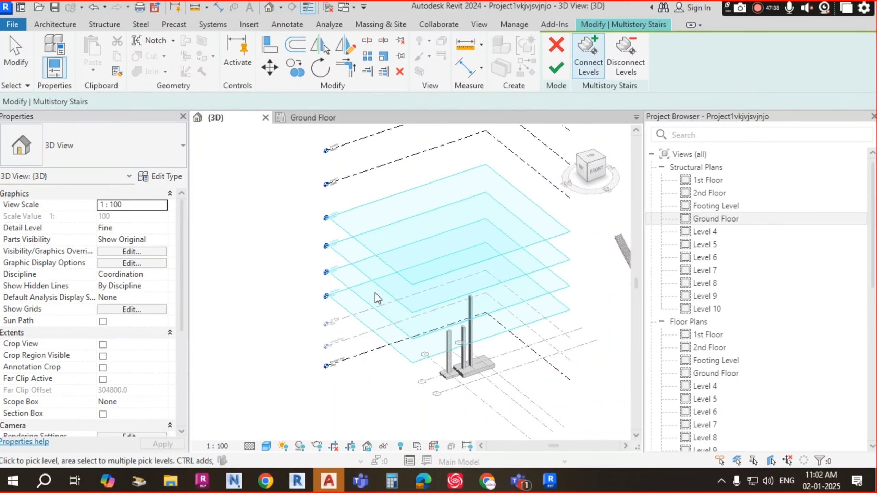
scroll(371, 273, "up", 2)
scroll(432, 278, "down", 4)
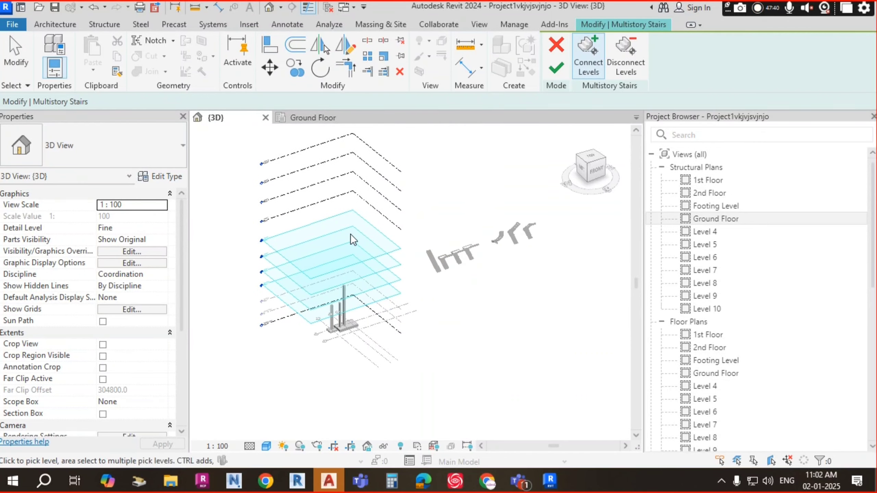
scroll(483, 271, "up", 2)
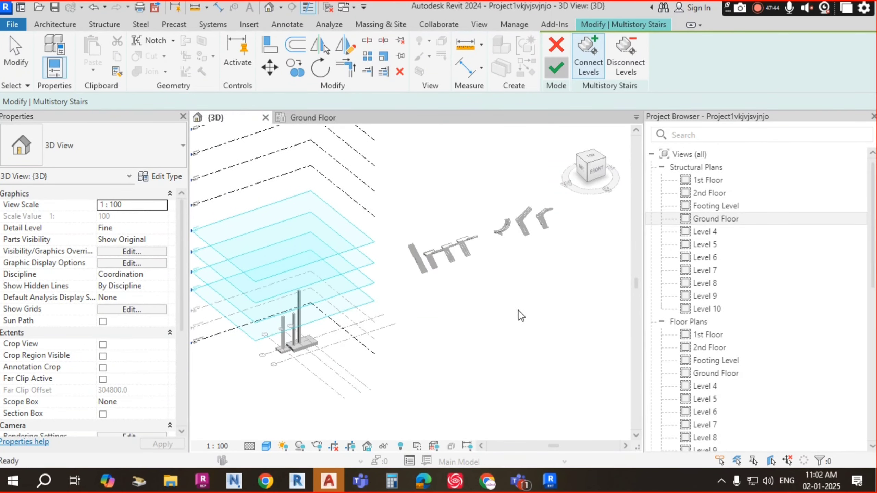
left_click(536, 298)
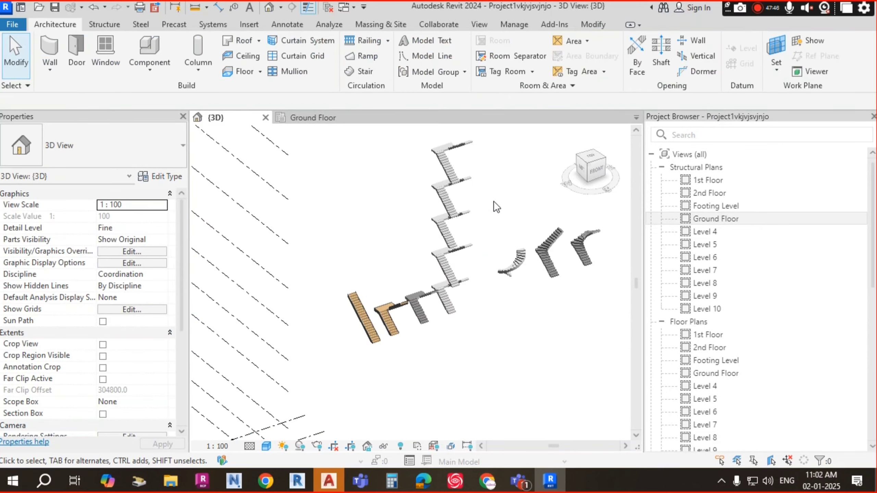
- Review the stacked flights of the multistory Precast Stair from several angles beside the single-storey stairs
scroll(471, 294, "up", 4)
left_click(445, 283)
middle_click_drag(445, 282, 528, 304, "shift")
left_click(523, 229)
middle_click_drag(529, 251, 515, 266, "shift")
scroll(518, 262, "up", 1)
scroll(468, 232, "down", 2)
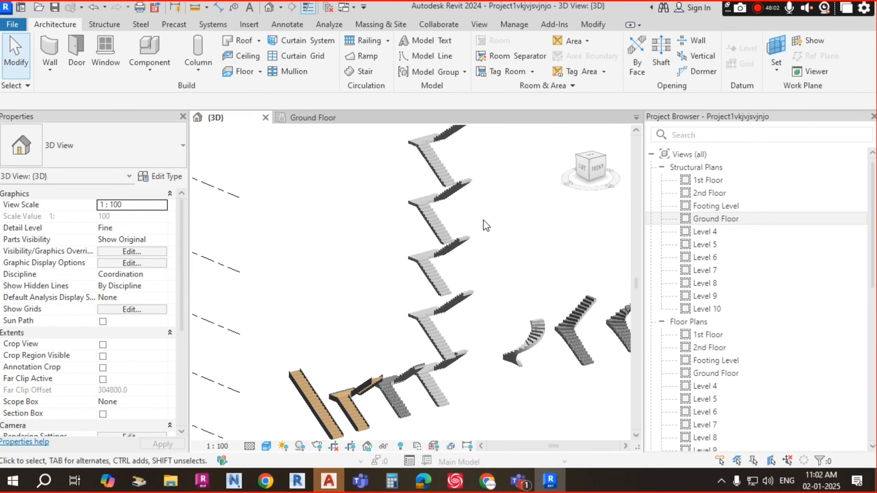
middle_click_drag(477, 249, 397, 288, "shift")
middle_click_drag(464, 346, 516, 317, "shift")
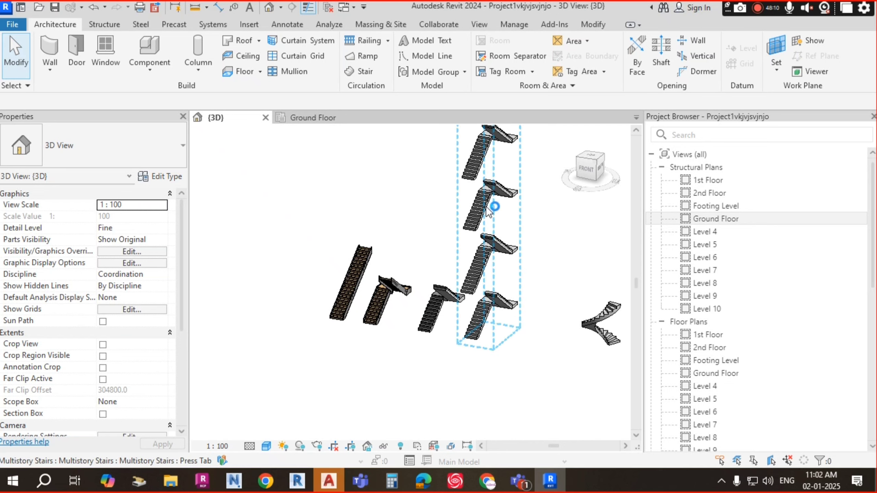
- Inspect the multistory stair as one element, checking its properties and its full height in 3D
left_click(484, 270)
middle_click_drag(483, 270, 448, 215, "shift")
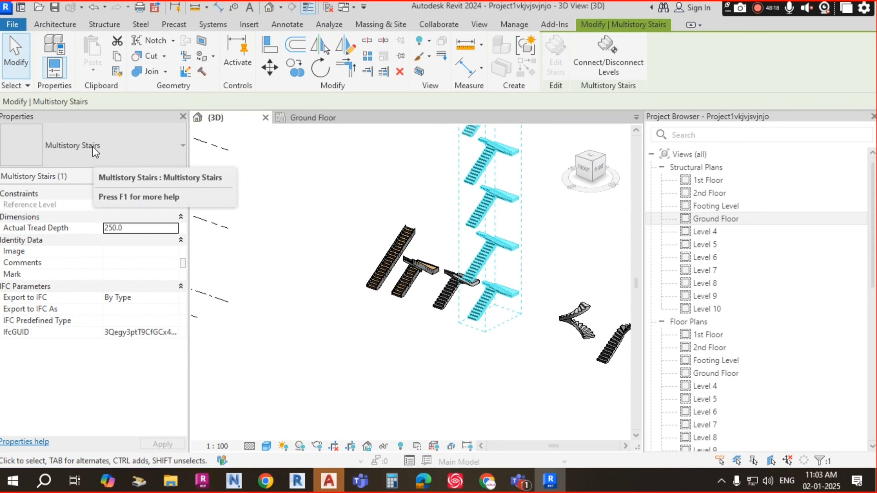
middle_click_drag(477, 246, 525, 274, "shift")
scroll(463, 185, "up", 2)
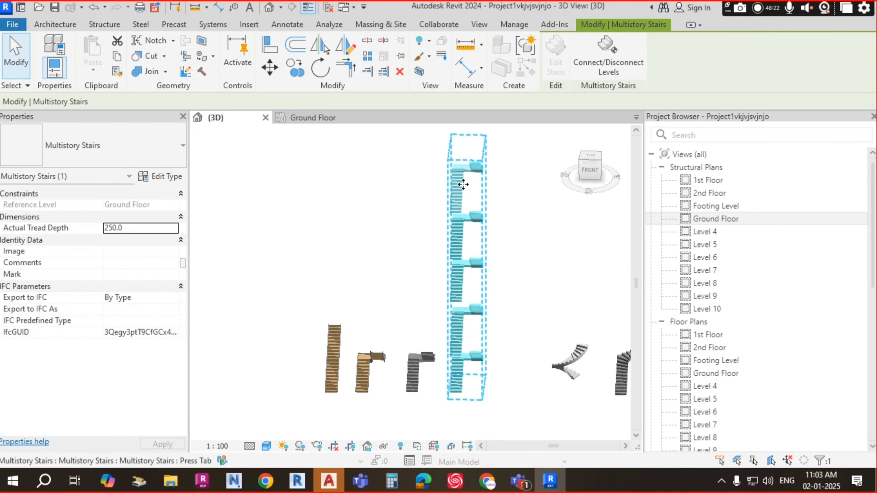
middle_click_drag(462, 194, 563, 261, "shift")
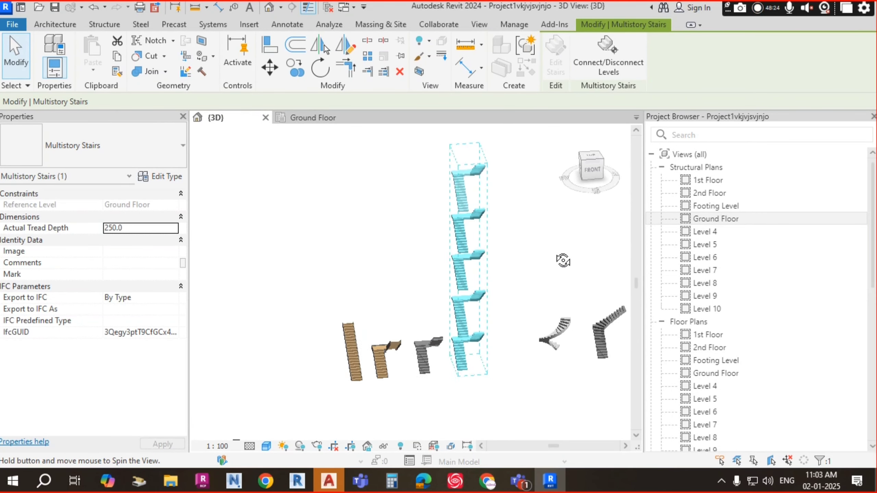
- Disconnect Level 6 from the multistory Precast Stair and finish the level editing
left_click(493, 231)
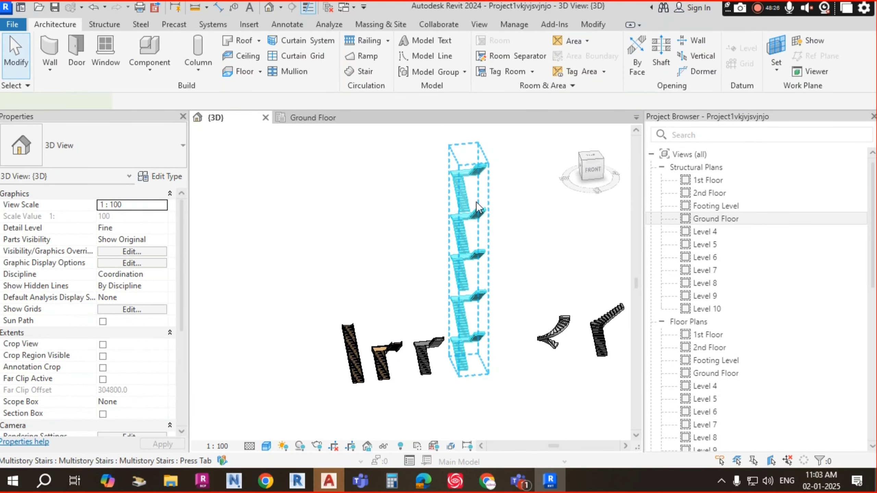
left_click(481, 184)
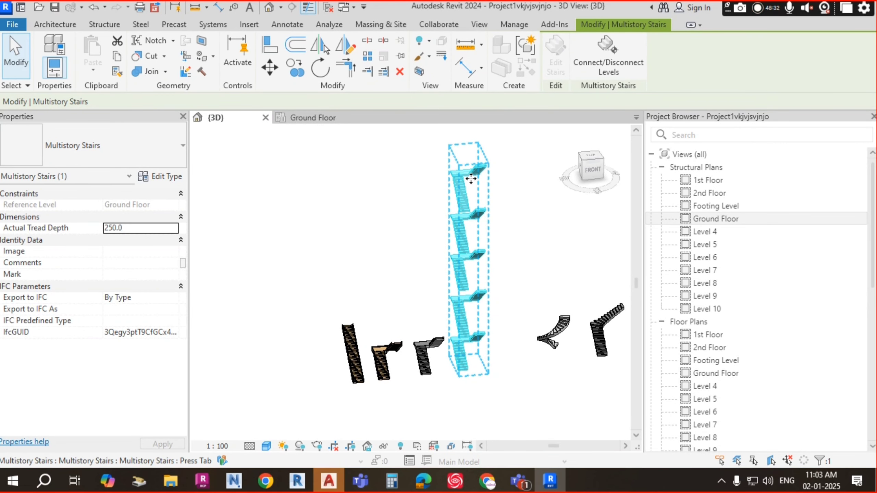
middle_click_drag(471, 178, 465, 235, "shift")
scroll(468, 215, "down", 2)
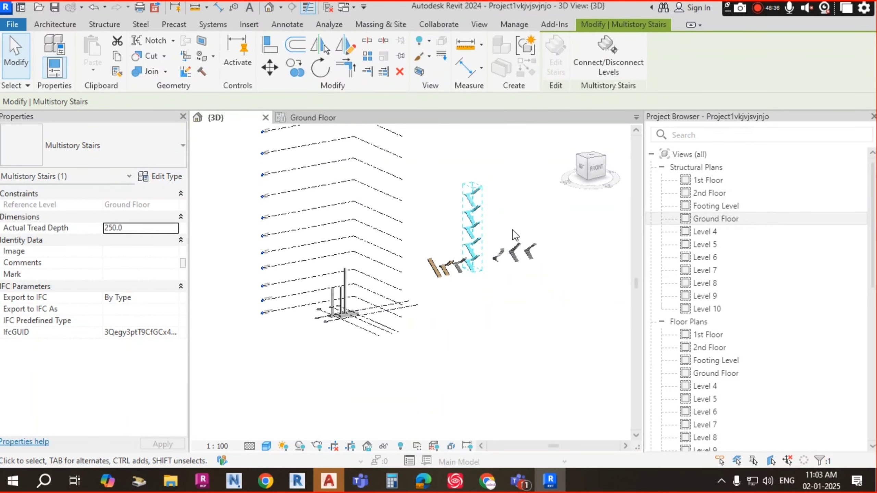
middle_click_drag(549, 227, 600, 227)
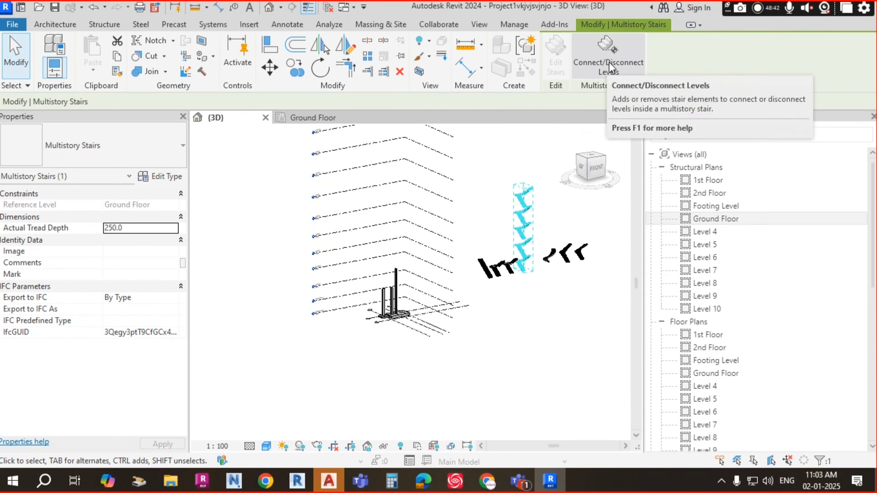
left_click(606, 56)
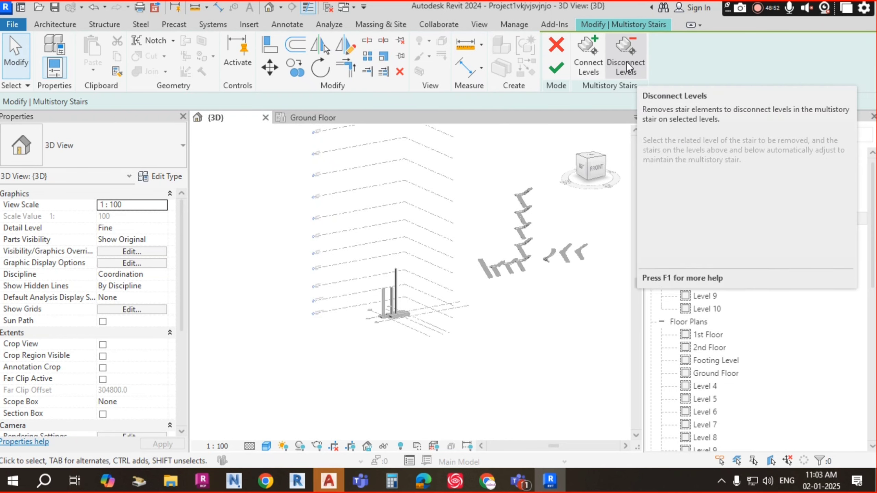
left_click(626, 60)
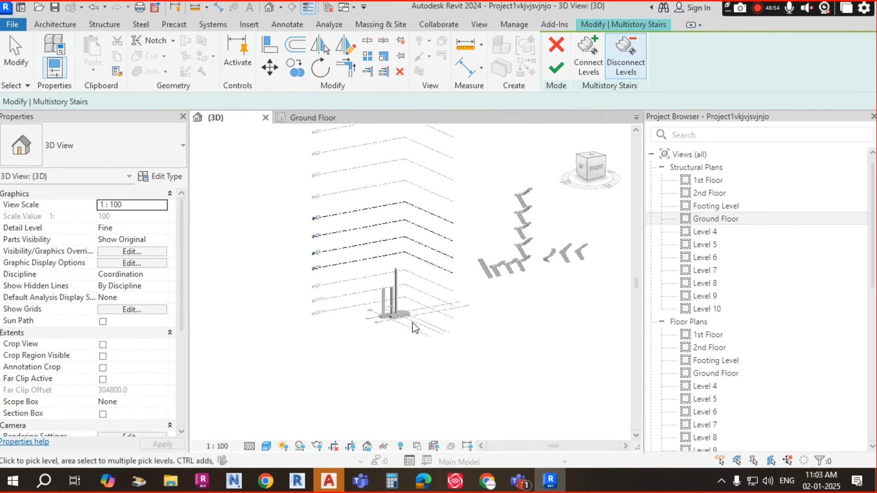
scroll(330, 213, "up", 5)
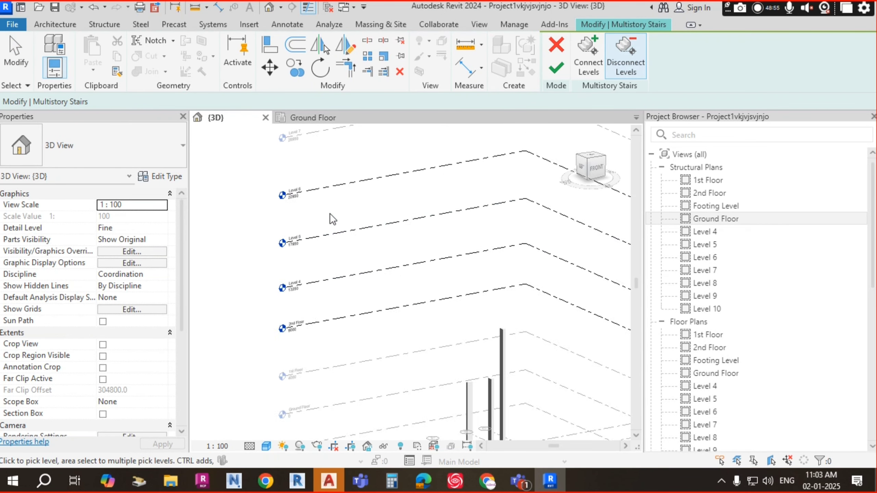
left_click(324, 184)
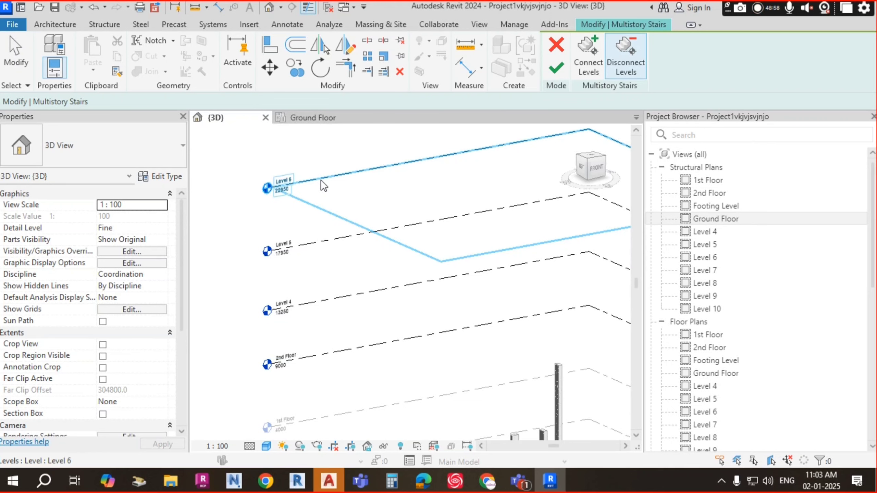
left_click(322, 181)
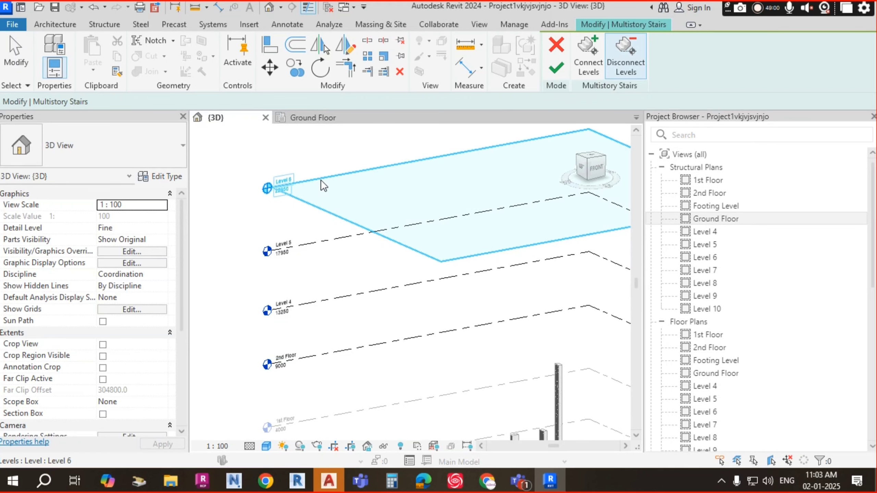
left_click(556, 71)
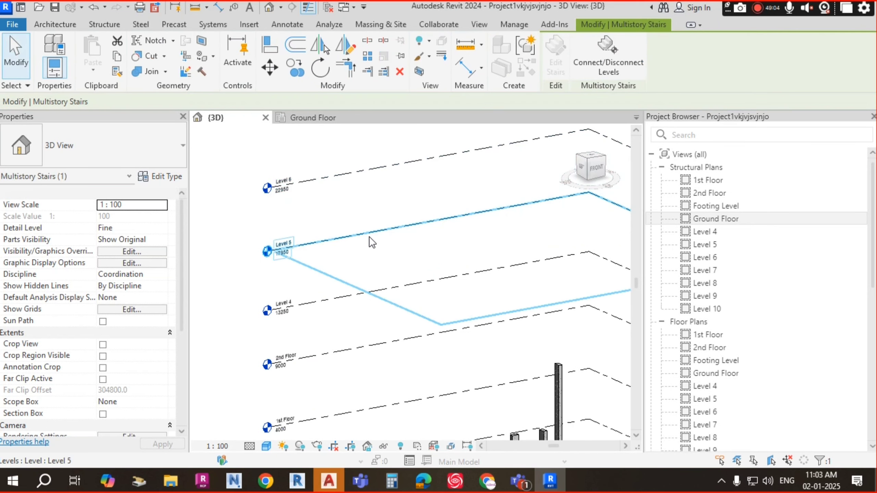
- Review the multistory stair's remaining flights in 3D, selecting it as one element and viewing it from several angles
middle_click_drag(290, 243, 552, 235, "shift")
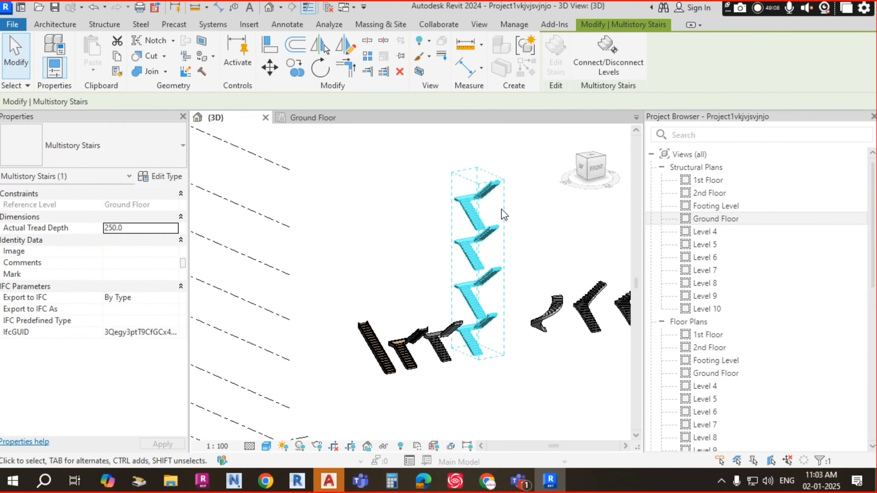
key("Escape")
left_click(491, 195)
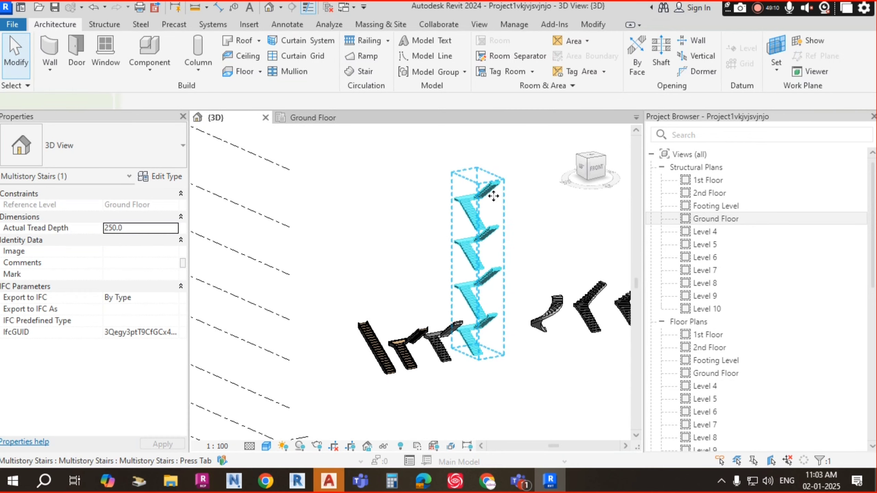
left_click(513, 229)
middle_click_drag(536, 225, 511, 235)
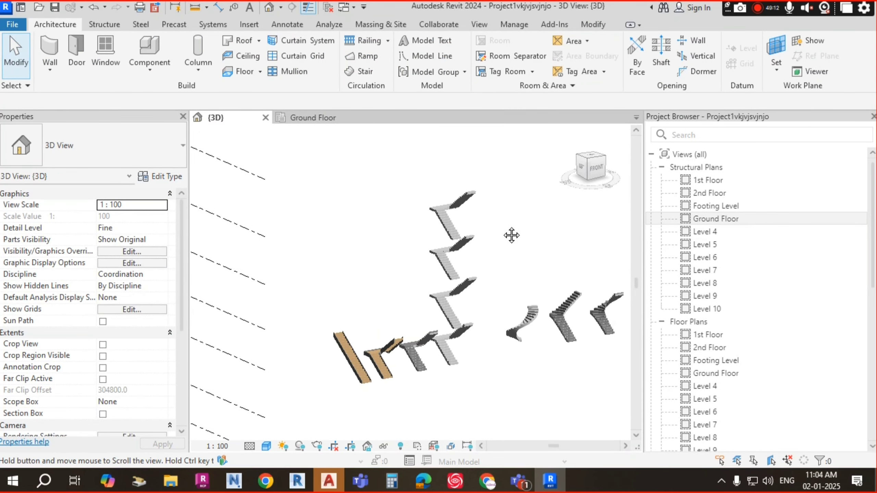
scroll(506, 226, "down", 2)
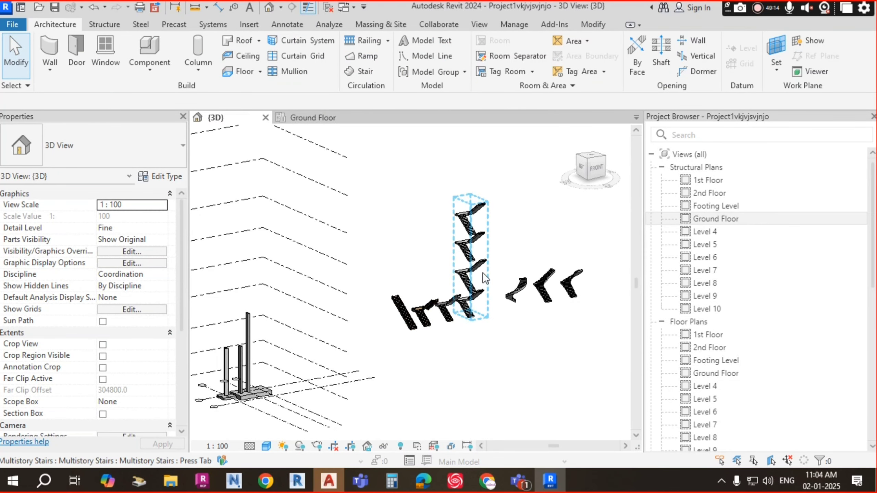
scroll(483, 272, "up", 2)
left_click(482, 214)
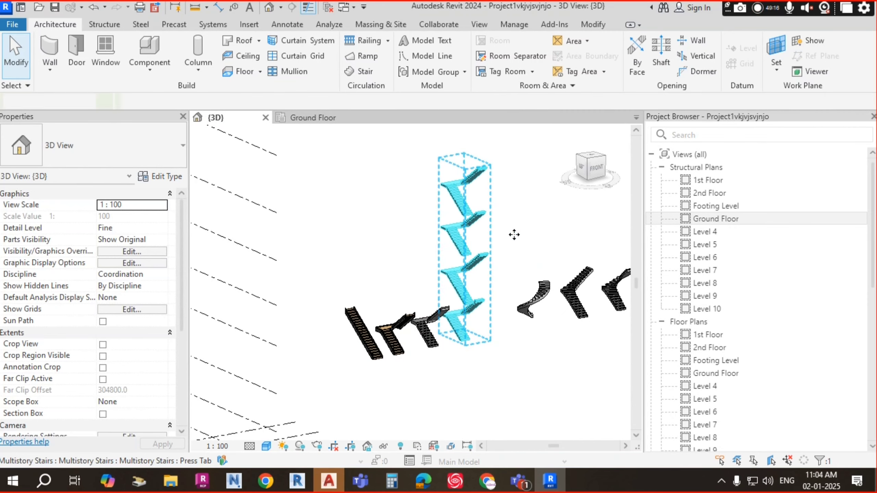
middle_click_drag(515, 235, 462, 221, "shift")
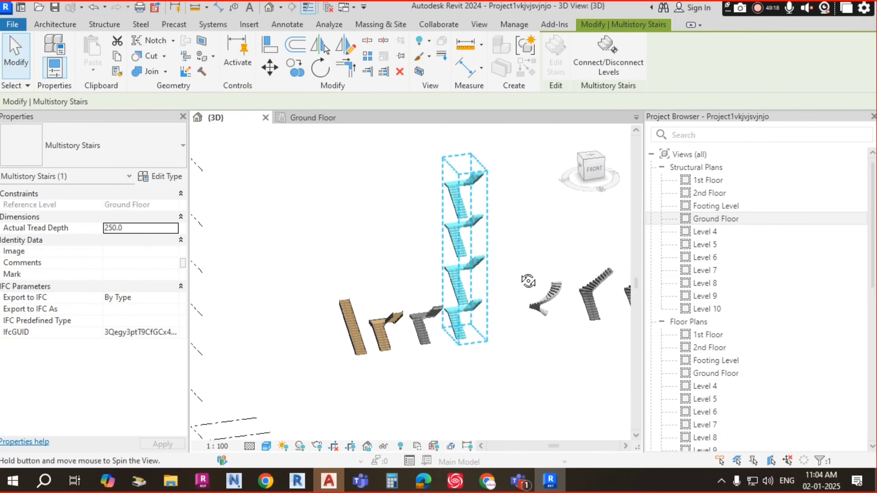
scroll(359, 345, "up", 2)
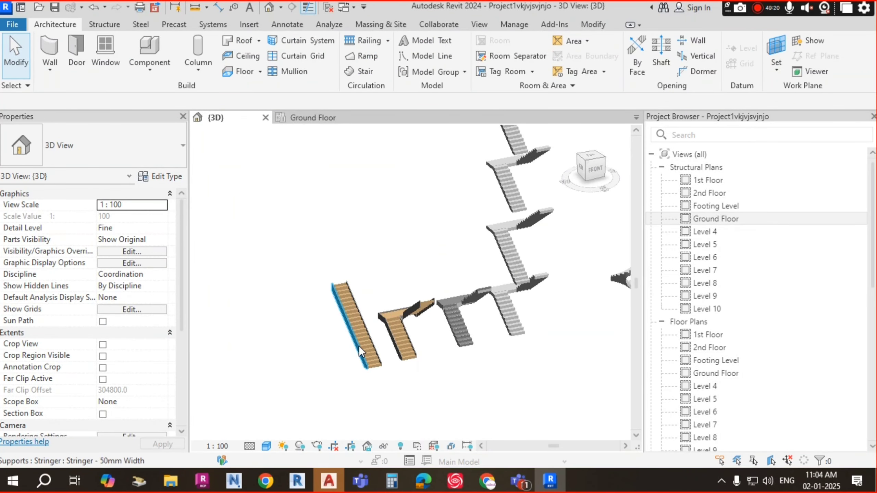
- Compare the single-storey stairs in 3D, checking the properties of the spiral Precast Stair and the neighbouring Cast-In-Place Monolithic Stair
scroll(402, 345, "up", 2)
scroll(410, 338, "down", 1)
middle_click_drag(410, 339, 544, 345, "shift")
left_click(563, 292)
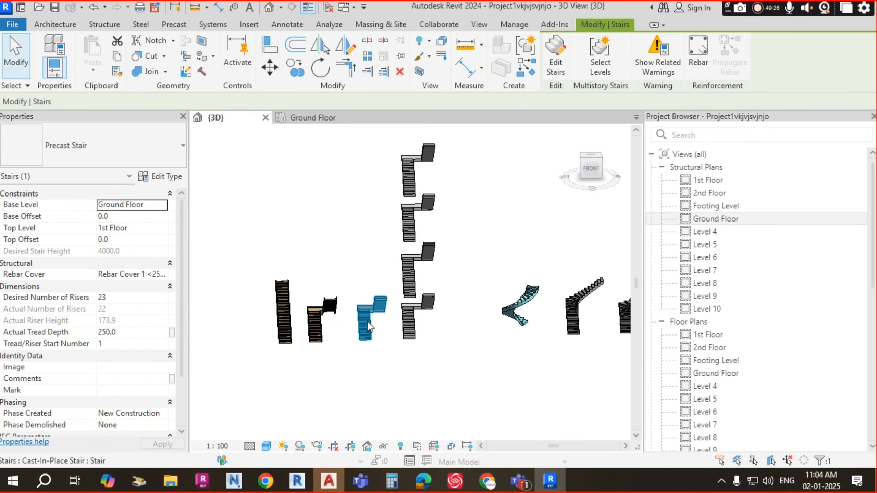
key("Escape")
middle_click_drag(312, 329, 577, 259, "shift")
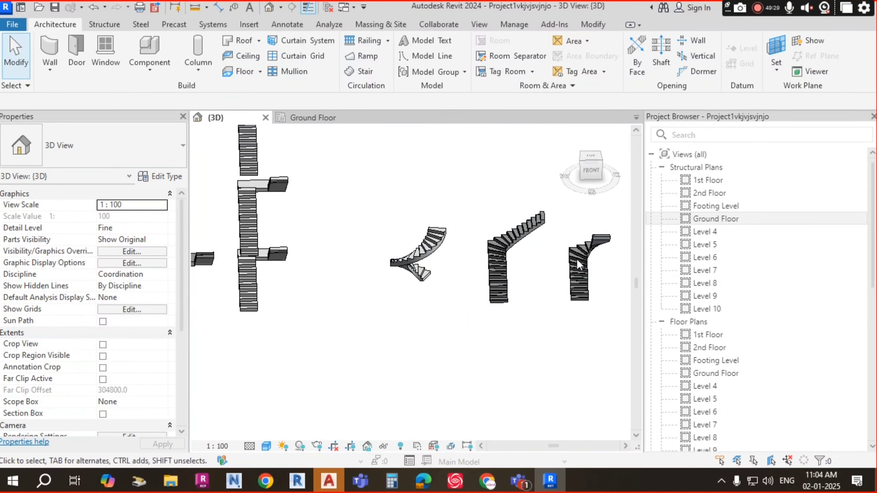
left_click(518, 236)
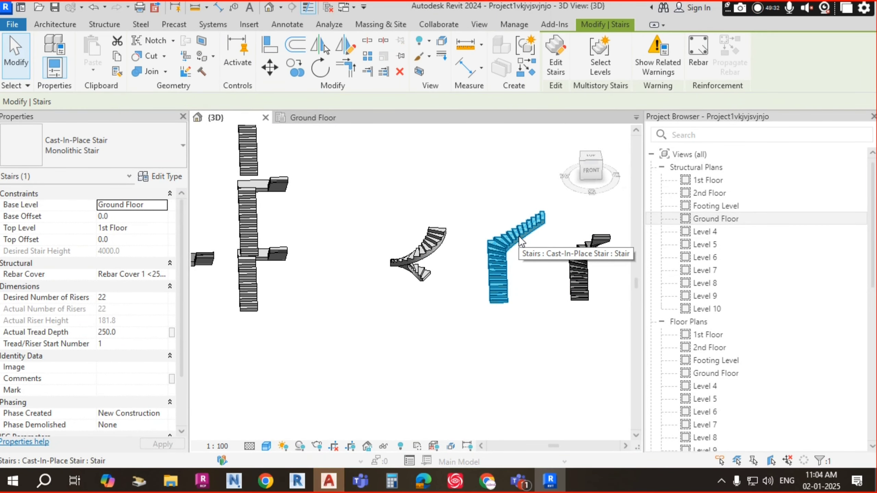
left_click(411, 238)
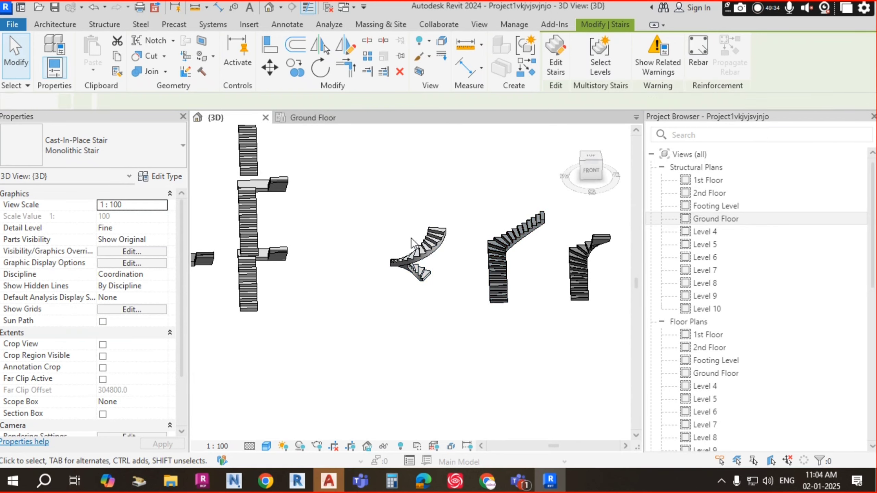
- Inspect the multistory stair's topmost flight separately and view the whole stack from the opposite side
mouse_move(411, 238)
middle_mouse_down("shift")
mouse_move(341, 248)
mouse_move(428, 282)
mouse_move(410, 325)
mouse_move(416, 267)
mouse_move(436, 291)
mouse_move(402, 230)
middle_mouse_up("shift")
scroll(356, 219, "up", 3)
left_click(356, 219)
left_click(402, 230)
key("Tab")
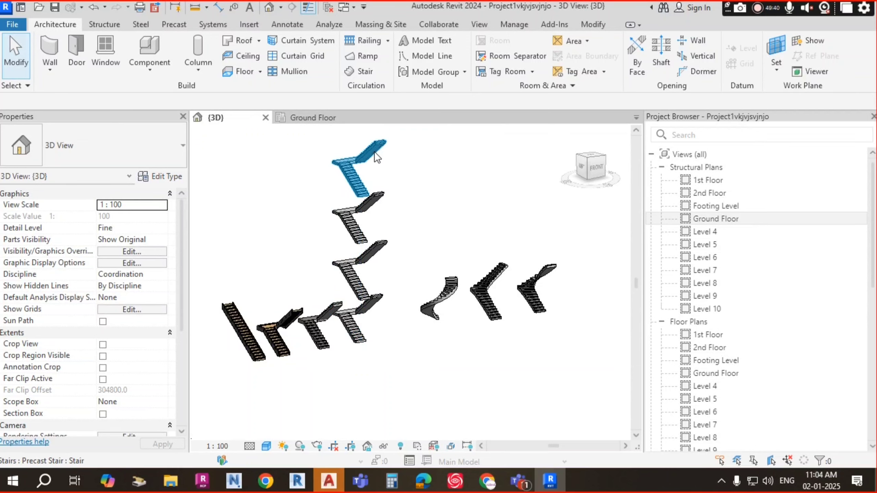
left_click(374, 151)
left_click(518, 227)
scroll(518, 226, "down", 3)
middle_click_drag(580, 289, 530, 250, "shift")
scroll(532, 254, "up", 4)
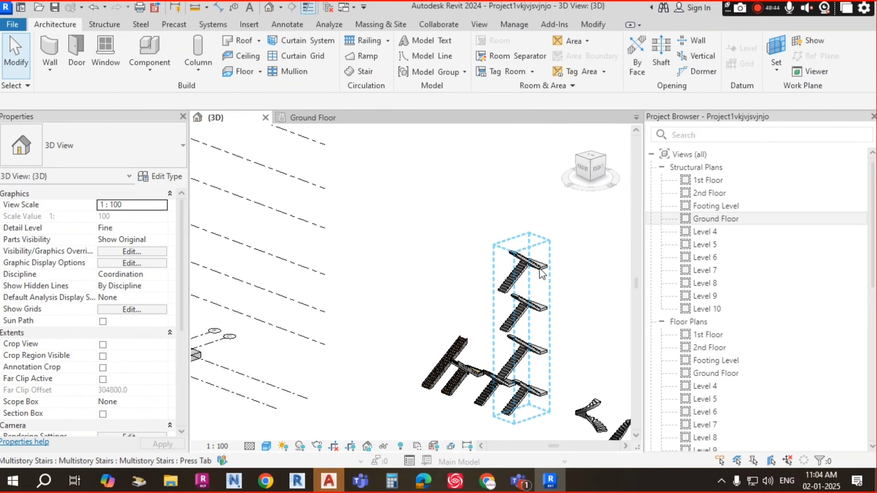
scroll(483, 249, "down", 5)
- Switch to the CMW-14034-C001-10-A-2001-arc drawing in AutoCAD and examine the U-shaped staircase beside the Store near grid A
left_click(339, 479)
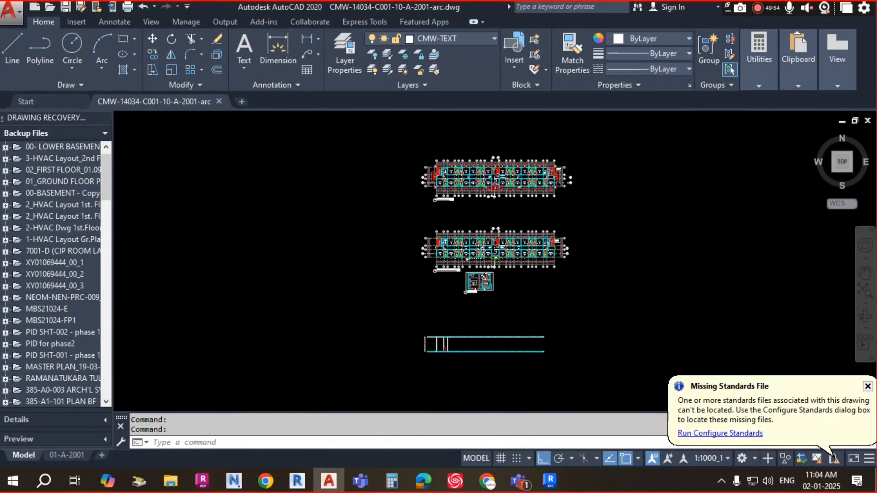
scroll(357, 271, "up", 6)
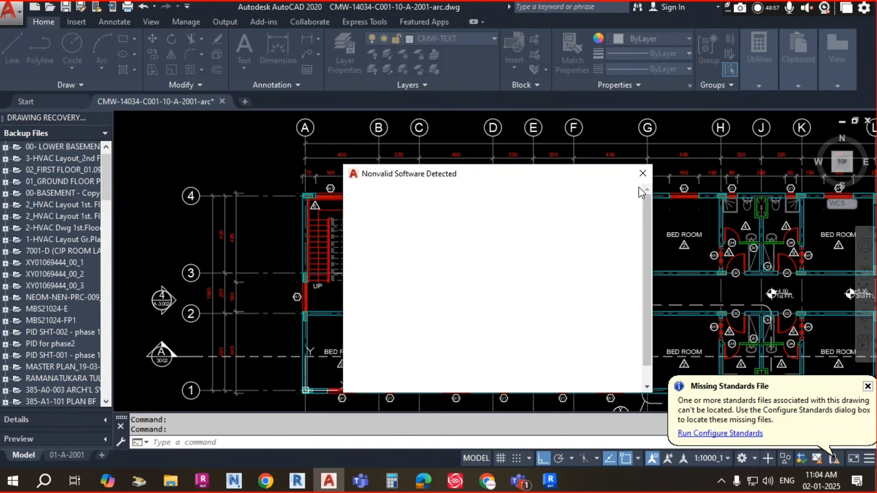
scroll(335, 270, "up", 8)
middle_click_drag(336, 270, 391, 302)
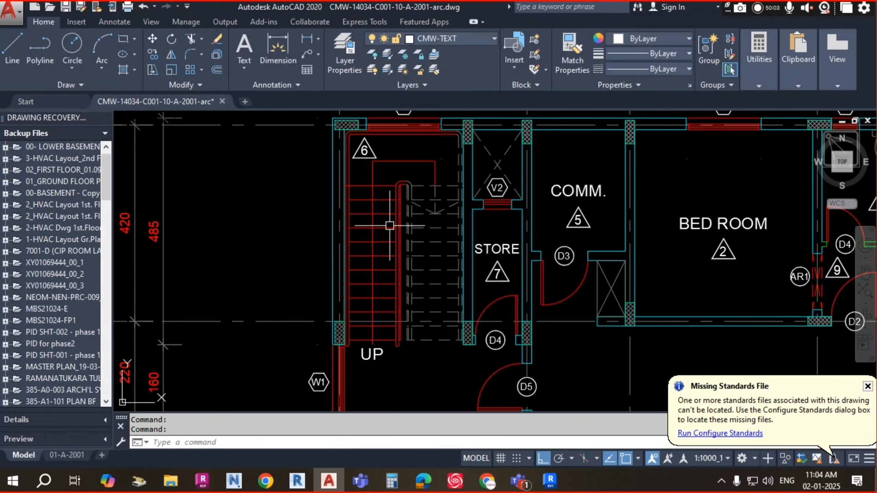
scroll(411, 209, "up", 4)
- Examine the central staircase above the Entrance Lobby and the U-shaped staircase beside the Store near grid X
scroll(335, 202, "down", 10)
scroll(725, 246, "down", 2)
middle_click_drag(725, 246, 440, 260)
scroll(441, 260, "up", 6)
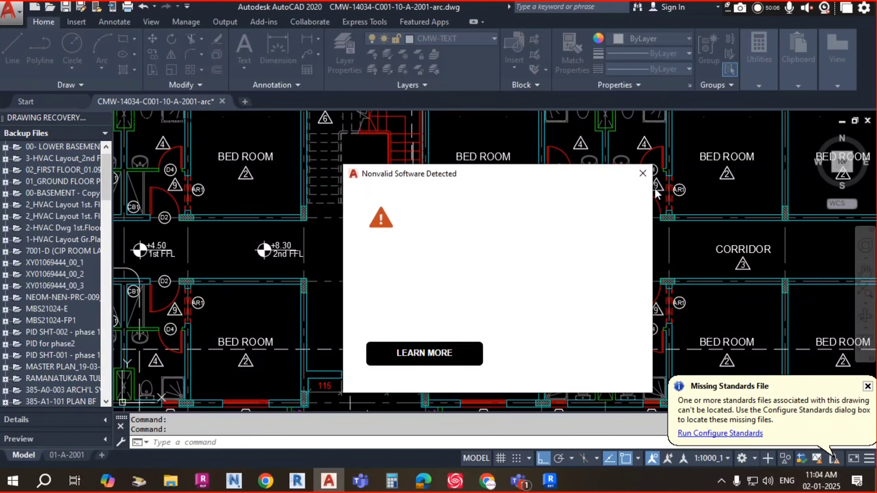
middle_click_drag(404, 200, 422, 292)
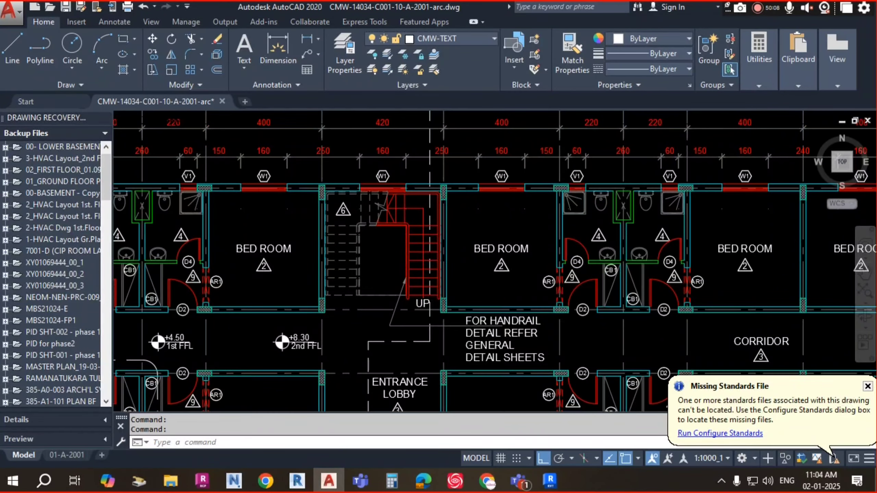
scroll(617, 257, "down", 4)
middle_click_drag(616, 256, 496, 257)
scroll(731, 260, "up", 6)
middle_click_drag(746, 263, 573, 250)
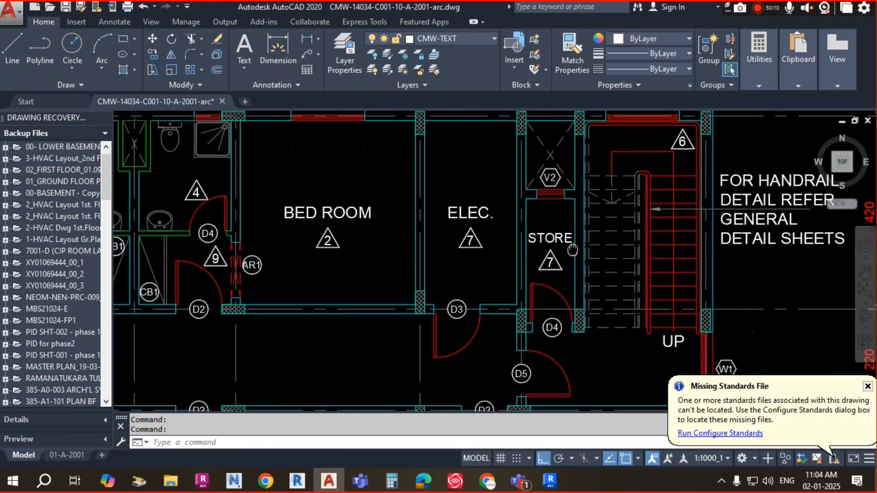
left_click(644, 172)
- Review the staircase positions across the complete ground floor plan and the floor plan below it
scroll(470, 246, "down", 4)
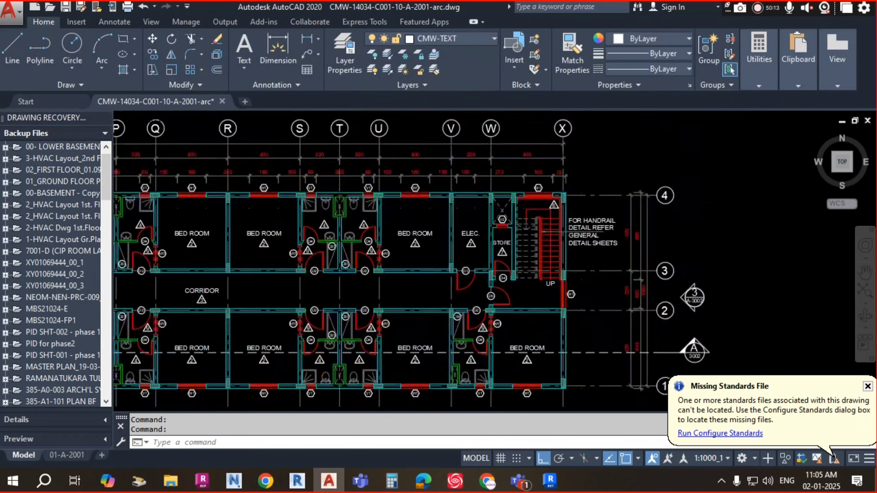
scroll(404, 254, "down", 4)
mouse_move(328, 273)
middle_mouse_down()
mouse_move(407, 363)
mouse_move(425, 429)
middle_mouse_up()
scroll(458, 255, "down", 2)
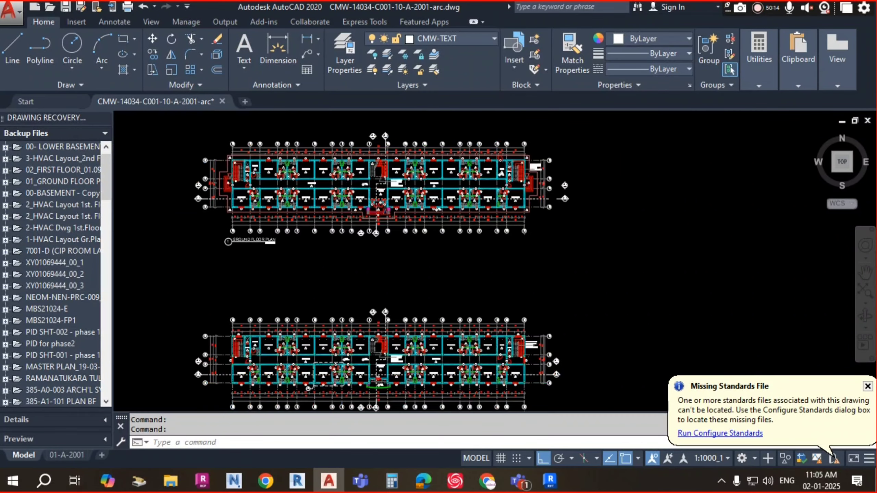
scroll(460, 258, "down", 2)
- Switch back to Revit and review the multistory stair in 3D beside the single-storey stairs and the level lines
left_click(551, 481)
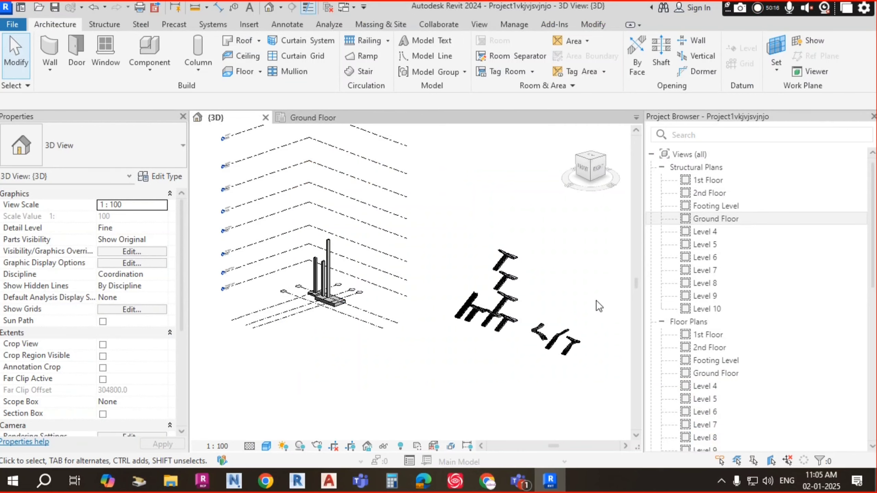
middle_click_drag(529, 209, 542, 252, "shift")
left_click(546, 249)
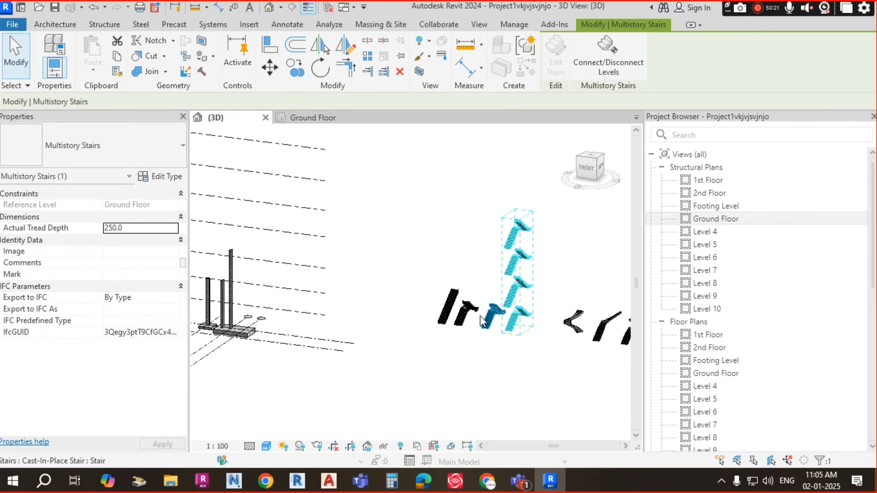
middle_click_drag(551, 337, 479, 340, "shift")
scroll(461, 241, "up", 1)
left_click(469, 237)
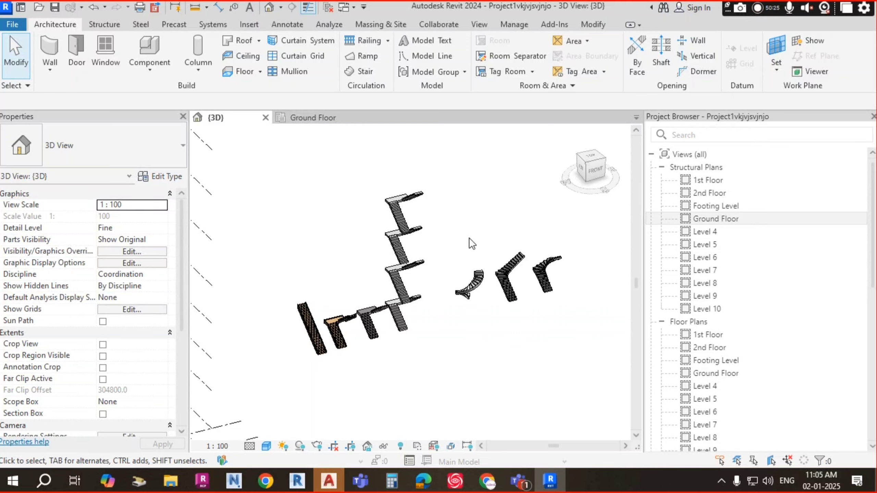
scroll(473, 241, "down", 3)
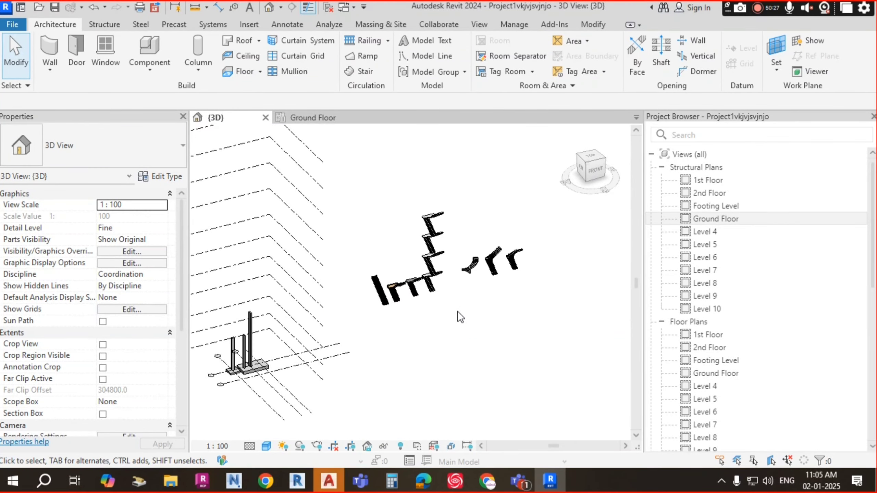
- Switch to the CMW-14034-C001-10-A-2001-arc drawing in AutoCAD and examine the U-shaped staircase beside the Store between grids 3 and 4
left_click(329, 484)
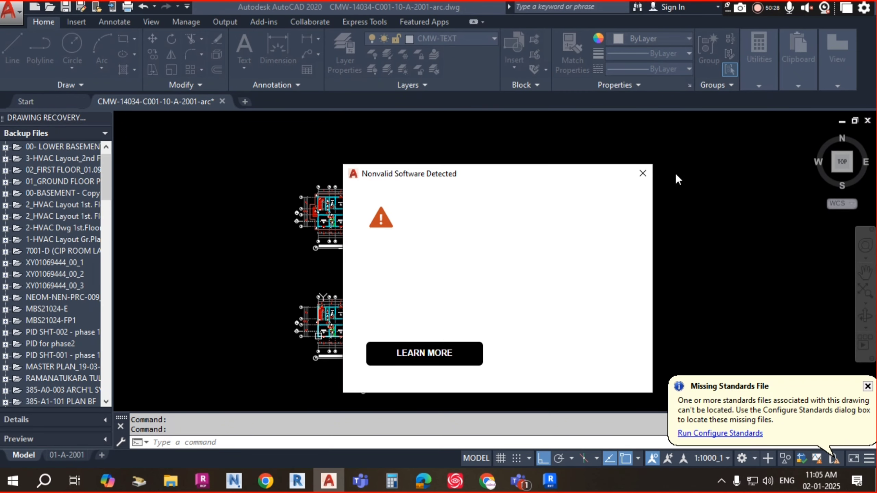
left_click(642, 174)
scroll(380, 380, "up", 8)
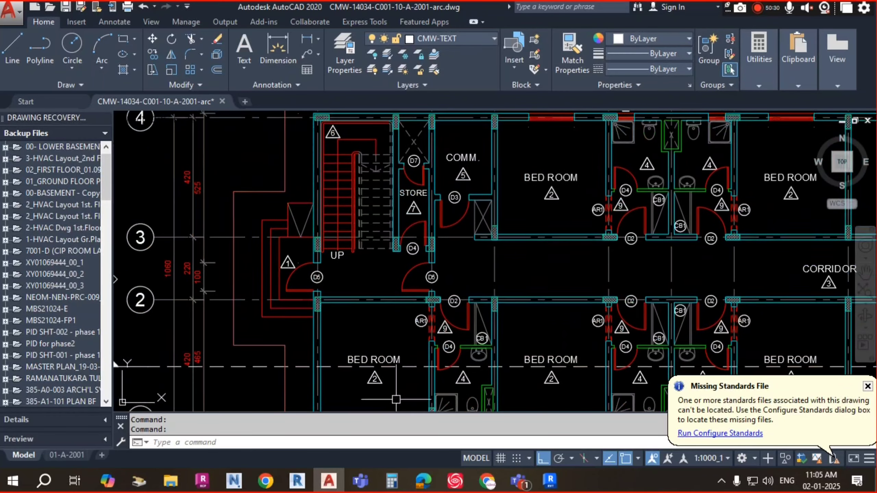
left_click(643, 173)
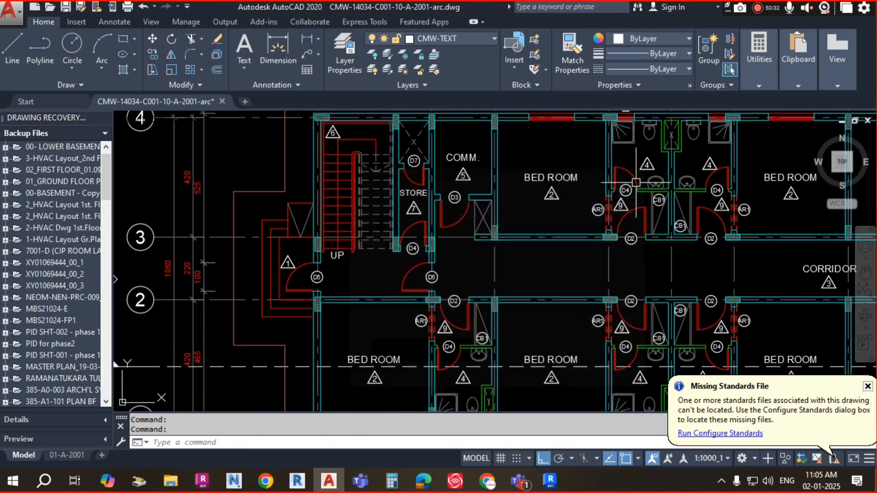
middle_click_drag(393, 173, 424, 203)
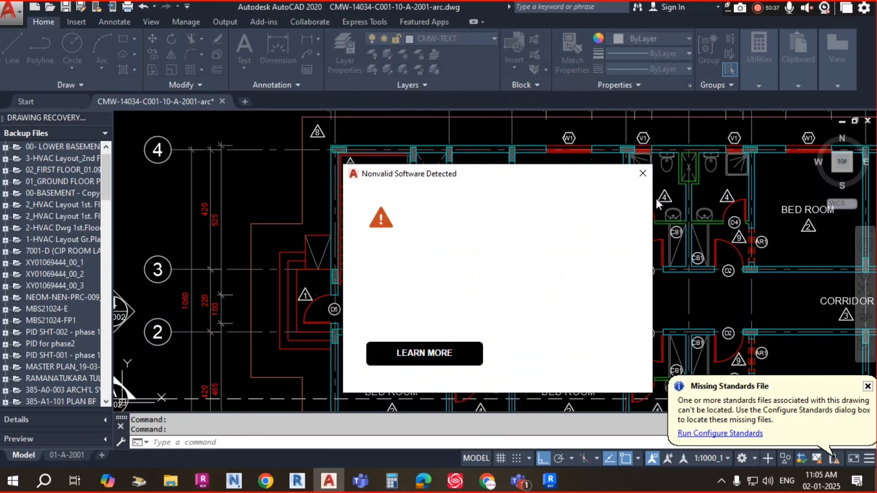
left_click(644, 174)
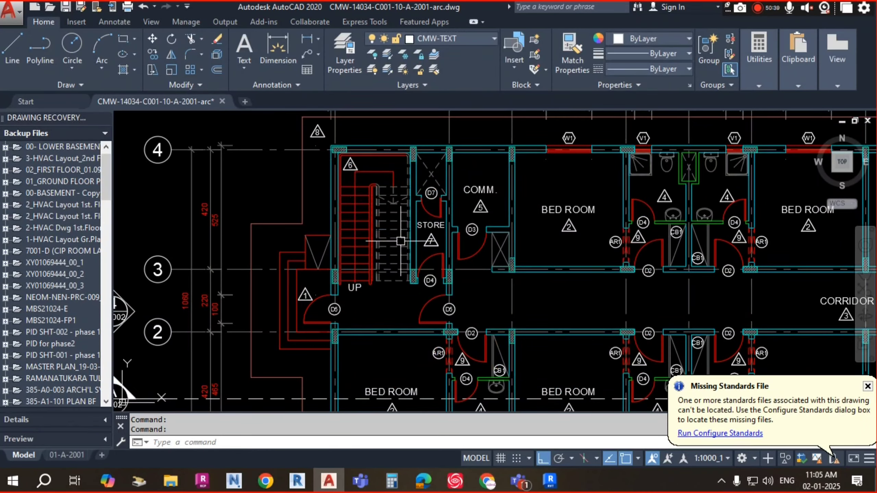
- Switch back to Revit and inspect the multistory stair from the front and from the side in the 3D view
left_click(549, 481)
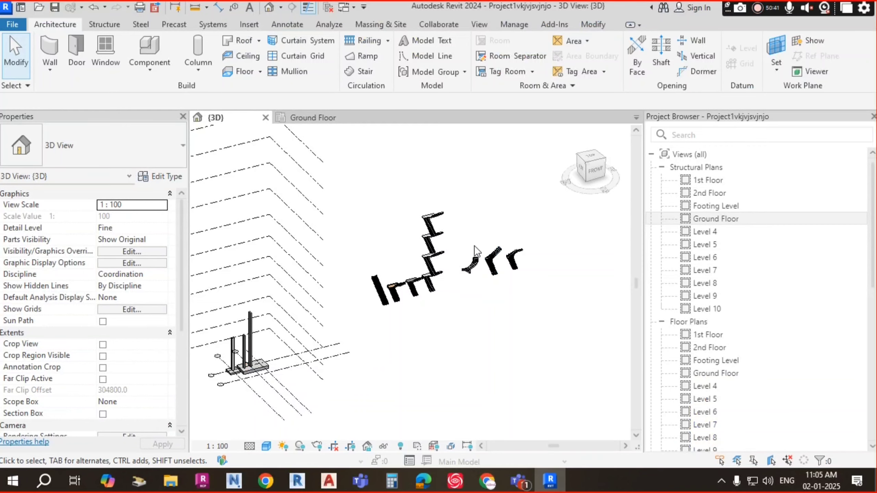
middle_click_drag(474, 245, 455, 234, "shift")
scroll(455, 234, "up", 4)
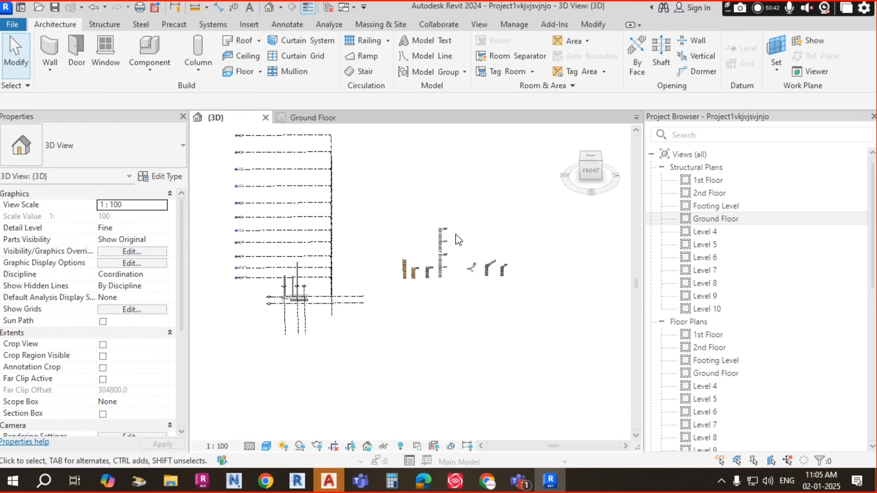
left_click(446, 243)
middle_click_drag(554, 329, 447, 229, "shift")
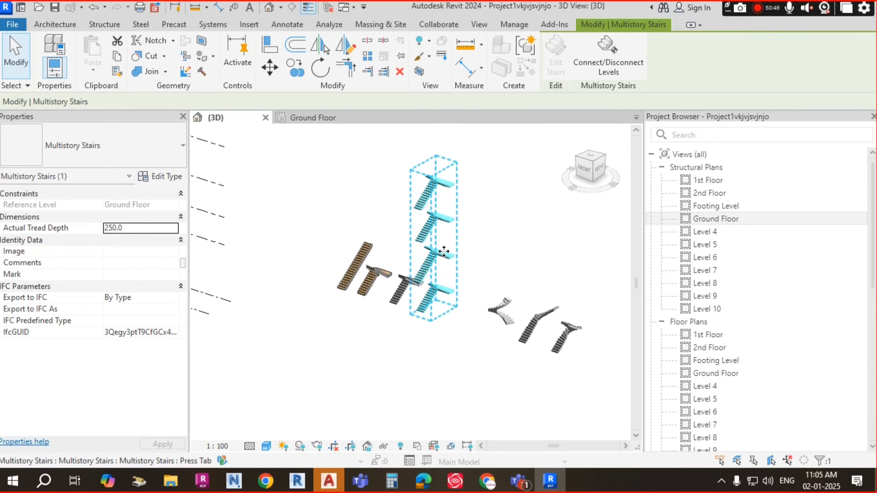
key("Escape")
mouse_move(554, 289)
middle_mouse_down("shift")
mouse_move(533, 258)
mouse_move(546, 278)
middle_mouse_up("shift")
key("Escape")
- Compare the stacked flights of the multistory stair with the single-storey stairs and the level lines in 3D
scroll(432, 274, "up", 2)
left_click(438, 257)
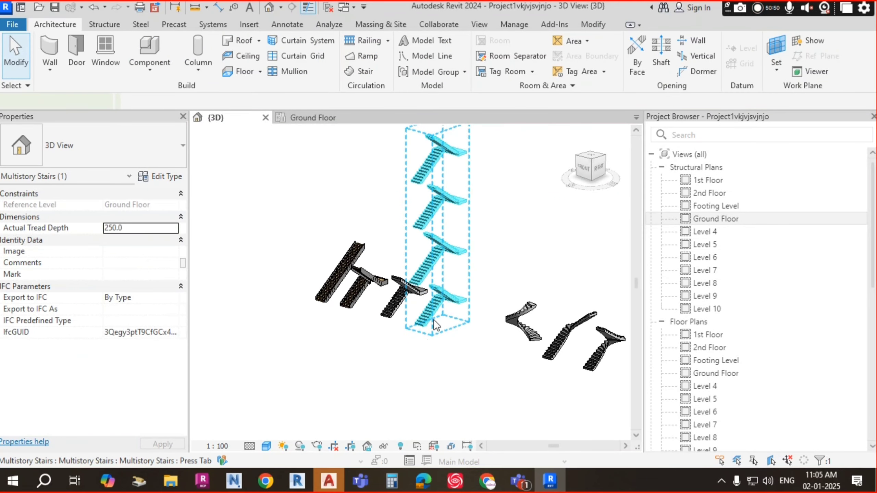
middle_click_drag(439, 257, 443, 330, "shift")
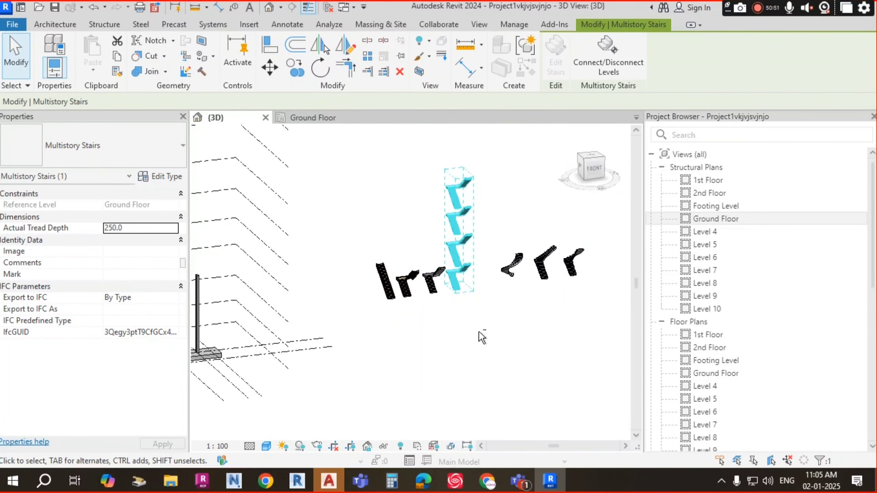
left_click(491, 217)
middle_click_drag(491, 217, 569, 215, "shift")
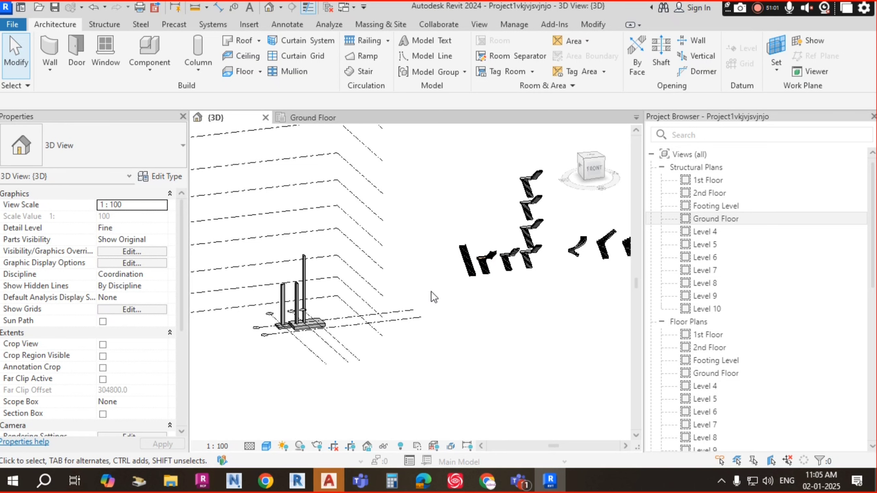
left_click(532, 180)
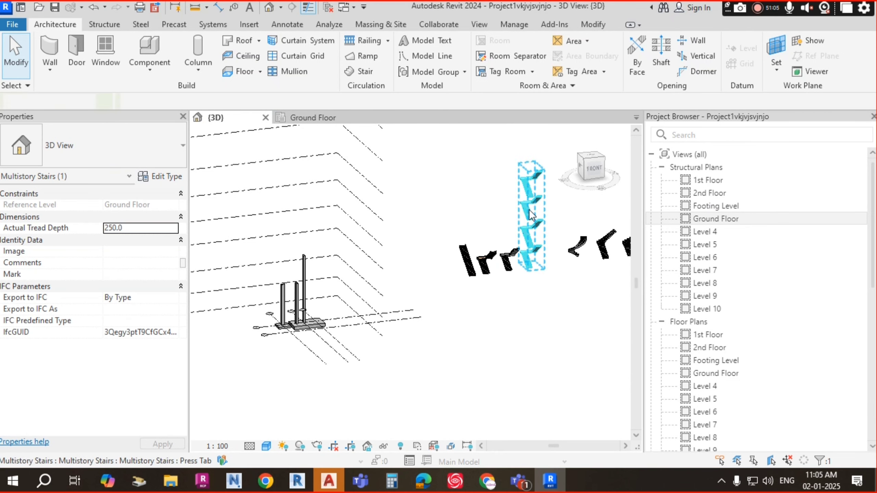
left_click(481, 191)
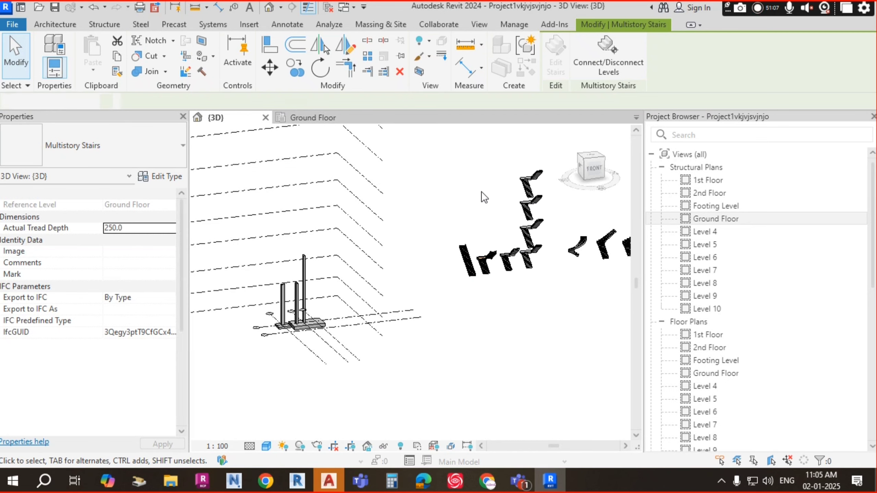
- Examine the landing and the upper end of a multistory stair flight up close, including its gap to the next flight
scroll(560, 270, "up", 6)
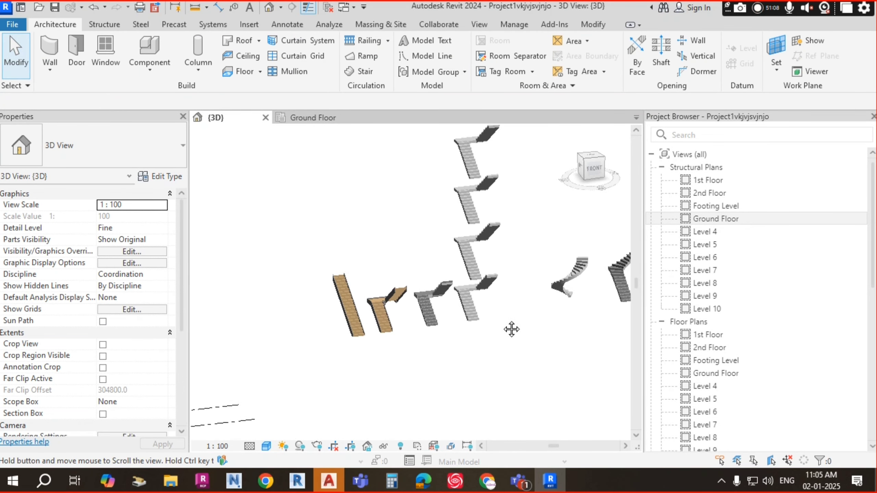
scroll(495, 237, "up", 4)
middle_click_drag(499, 242, 481, 273)
scroll(480, 240, "down", 2)
scroll(457, 256, "up", 5)
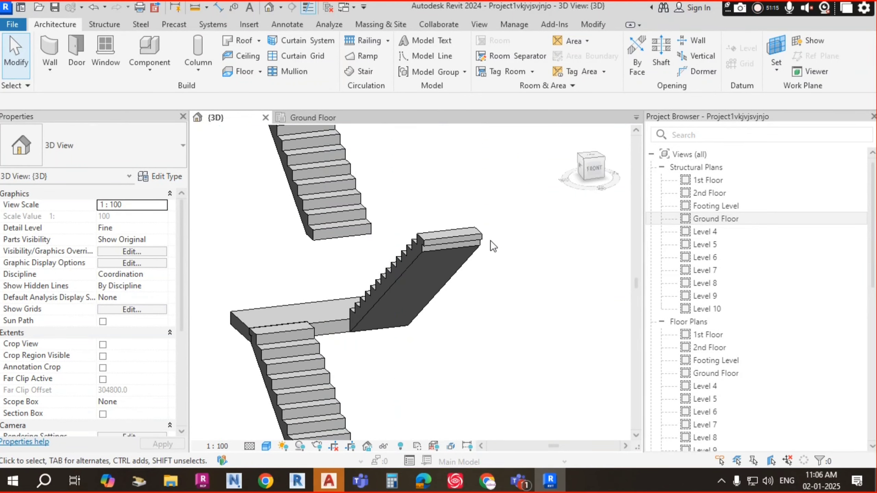
scroll(442, 246, "down", 2)
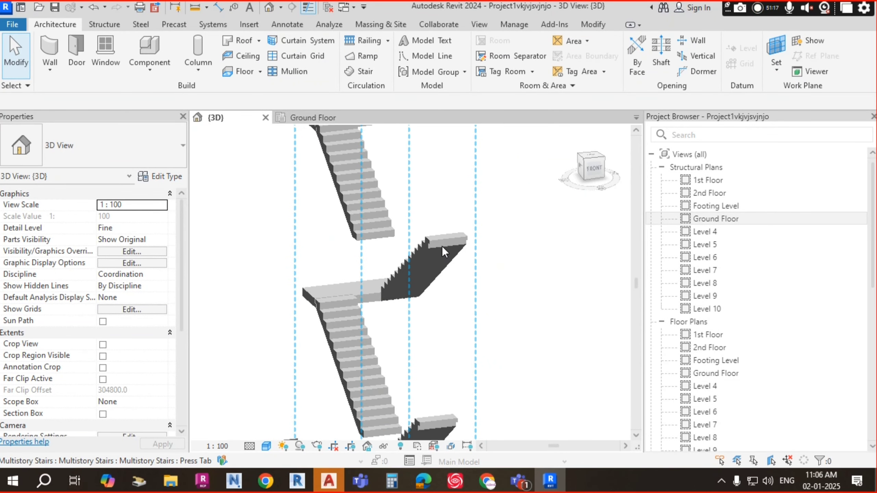
scroll(442, 247, "down", 4)
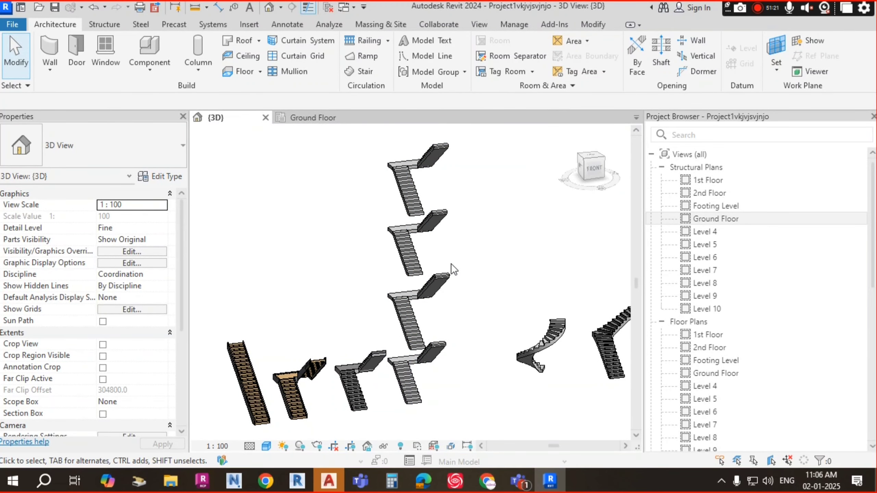
- Open the CMW-14034-C001-10-A-3002-sec drawing from the PROJECT folder in AutoCAD, keeping its annotation scales list without resetting it
left_click(183, 479)
left_click(319, 165)
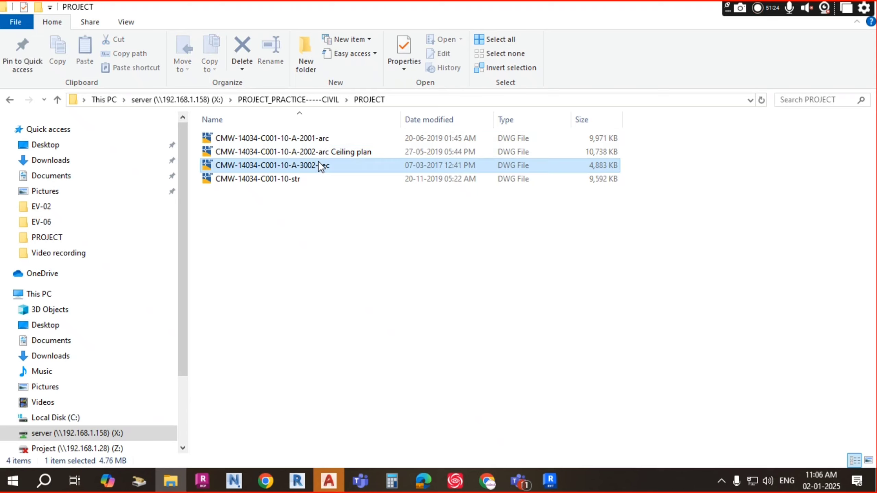
double_click(318, 163)
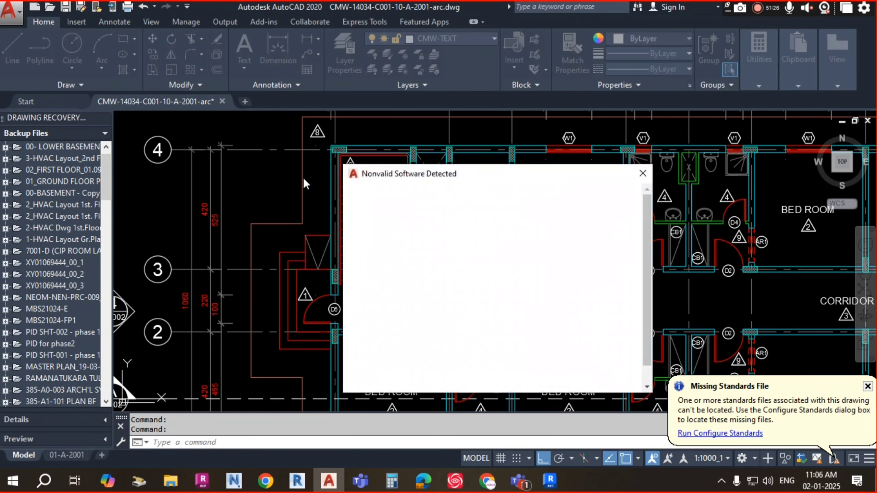
left_click(642, 174)
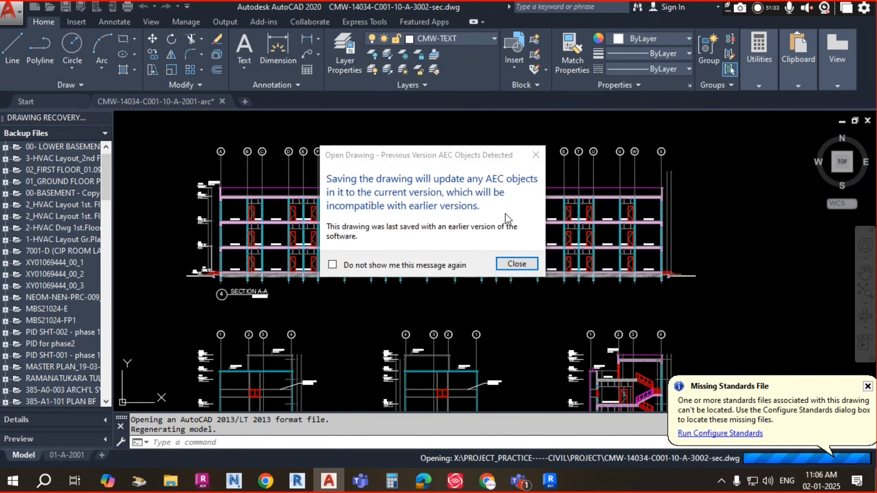
left_click(518, 268)
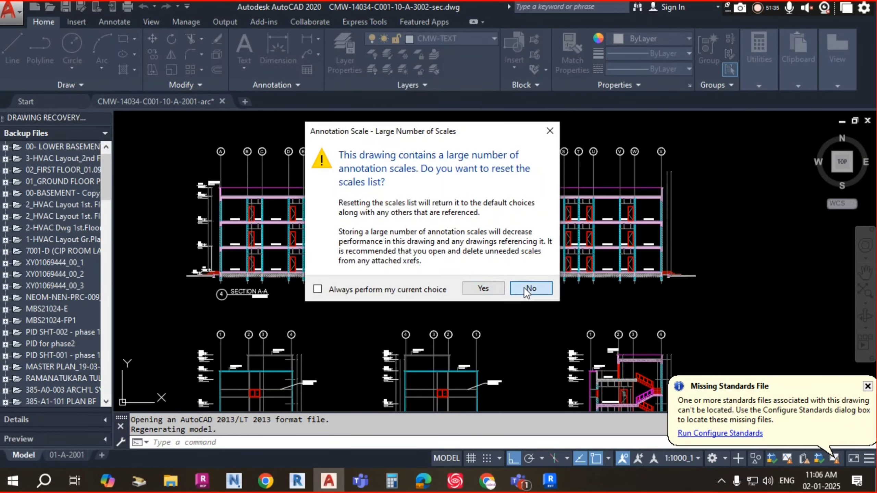
left_click(531, 288)
- Examine the lowest stair flight, its railing and its landing slab at the Entrance Lobby in Section B-B
scroll(257, 233, "up", 5)
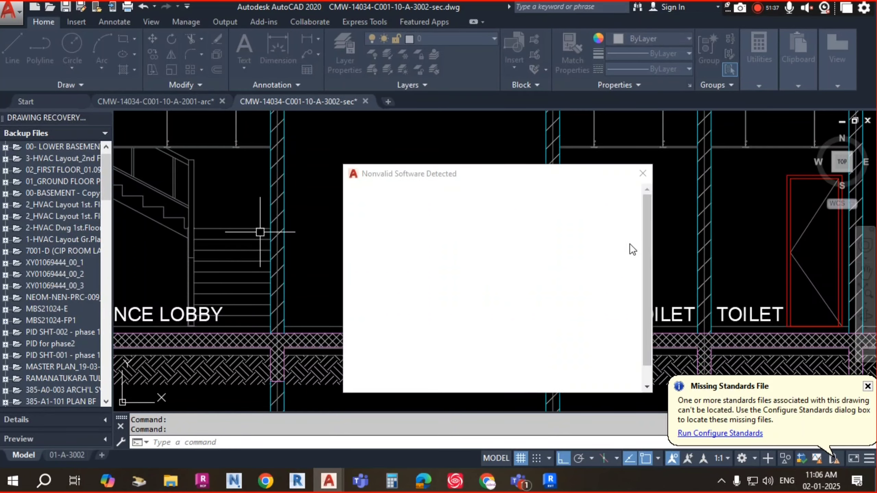
left_click(643, 172)
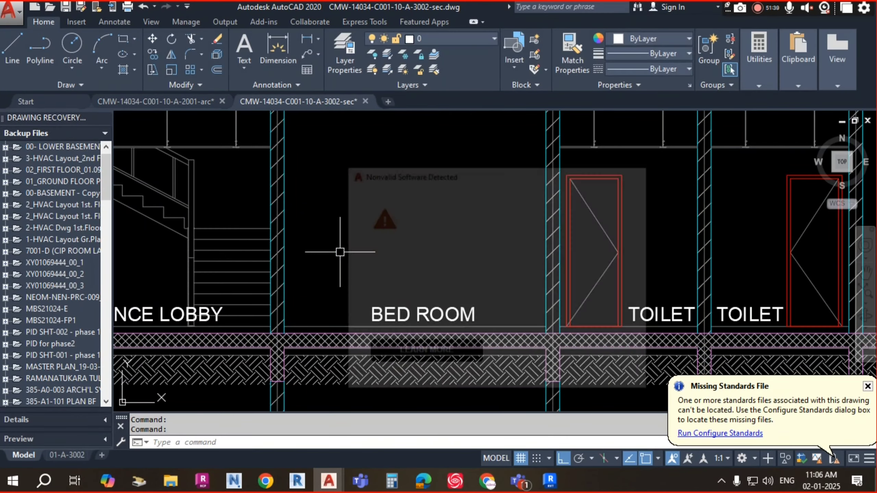
scroll(340, 250, "down", 8)
scroll(546, 307, "up", 10)
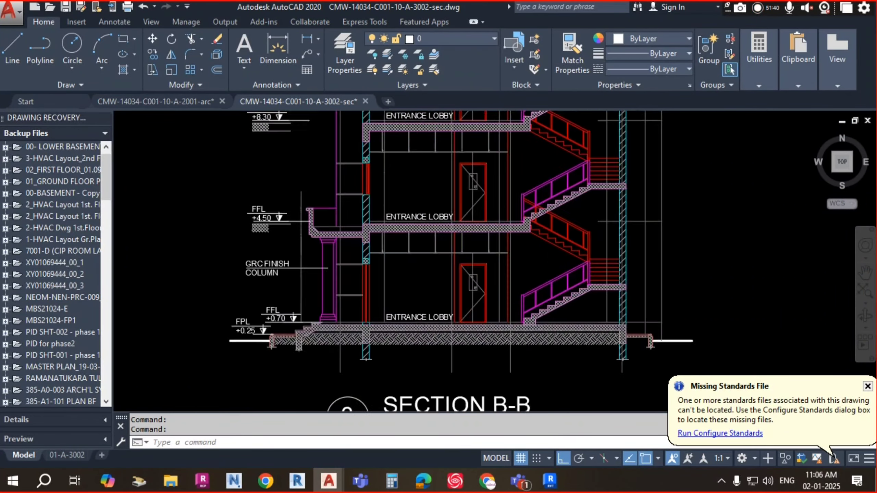
left_click(648, 180)
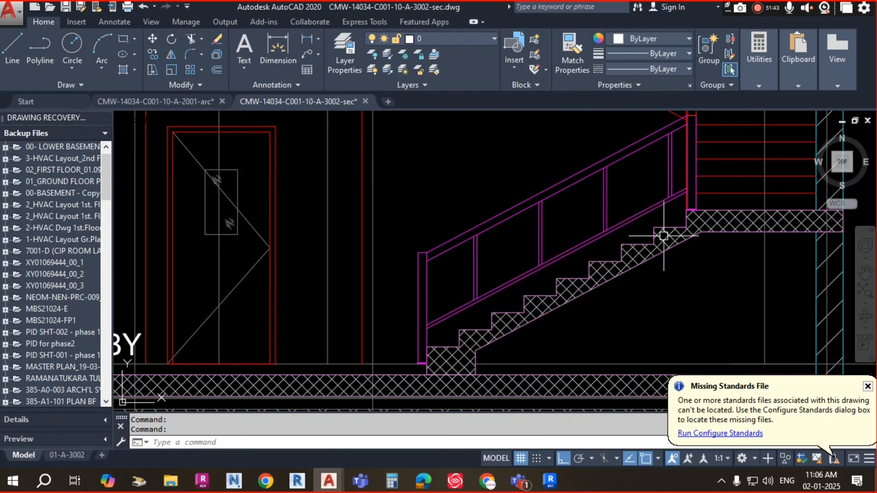
scroll(633, 197, "up", 4)
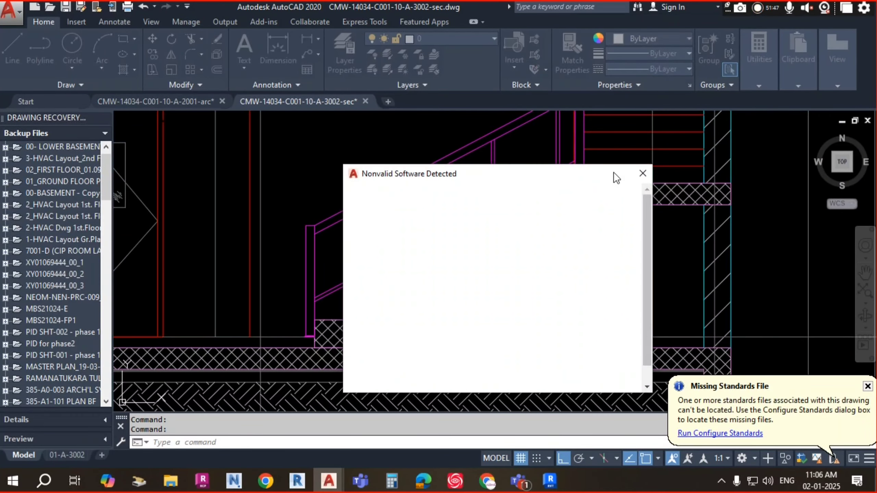
left_click(642, 173)
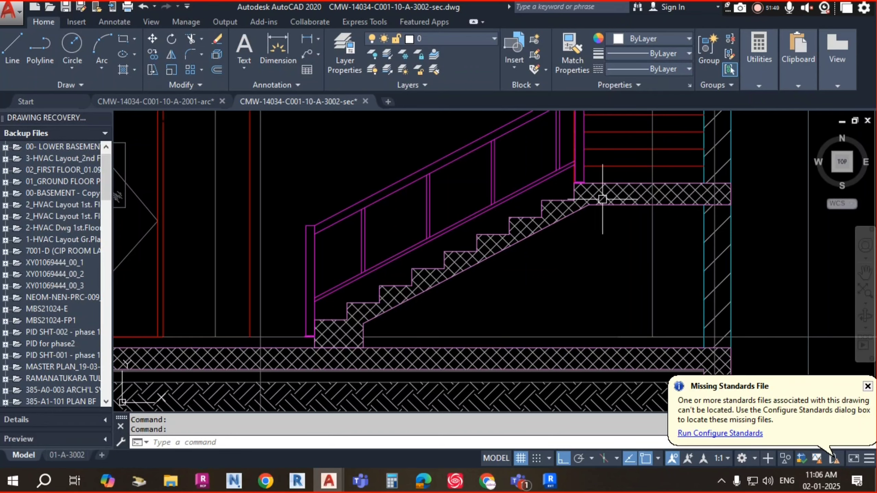
- Examine the stacked stair flights in Section B-B up to the Terrace, including where the top flight meets the terrace slab
scroll(497, 242, "down", 8)
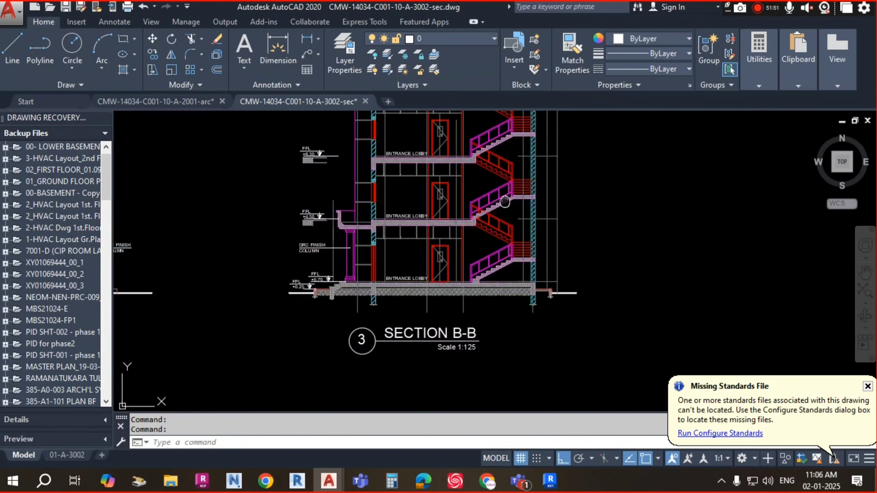
scroll(483, 291, "up", 4)
left_click(643, 174)
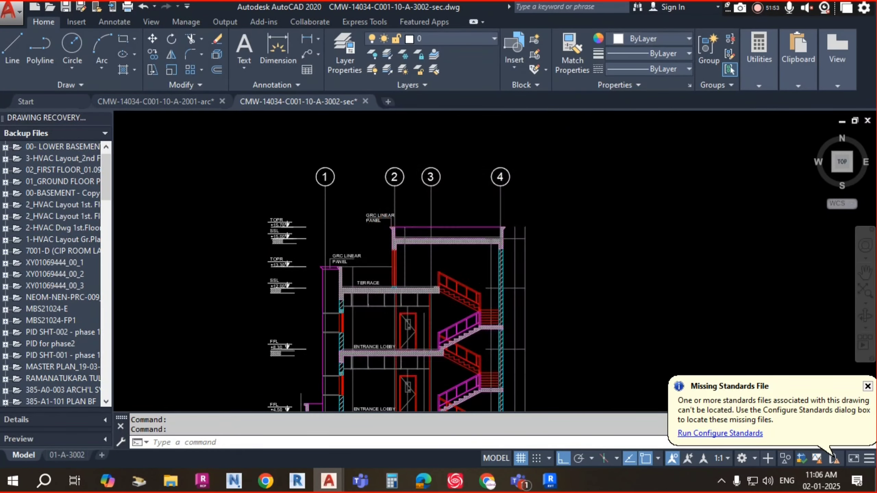
scroll(446, 317, "up", 5)
scroll(417, 236, "down", 5)
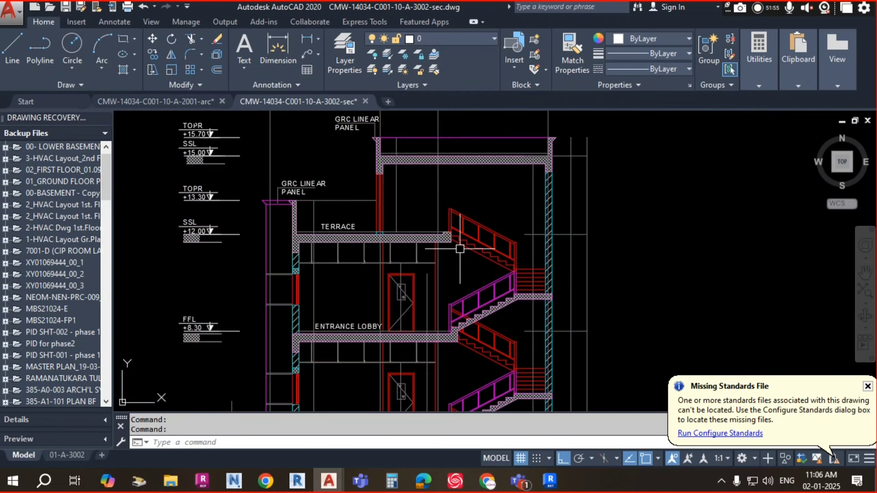
scroll(405, 202, "up", 7)
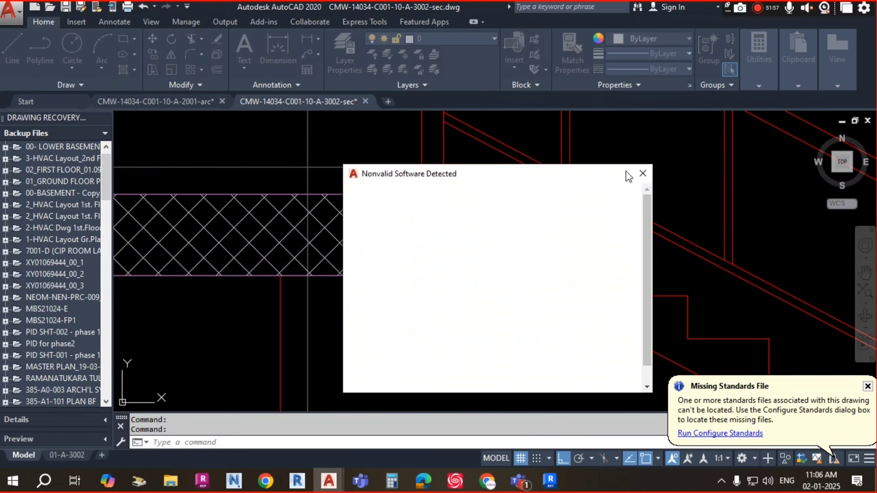
left_click(643, 173)
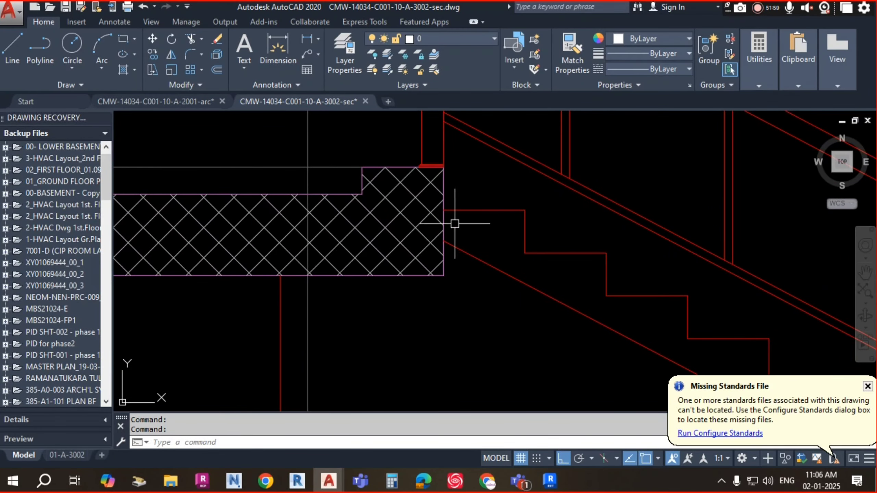
scroll(454, 223, "down", 10)
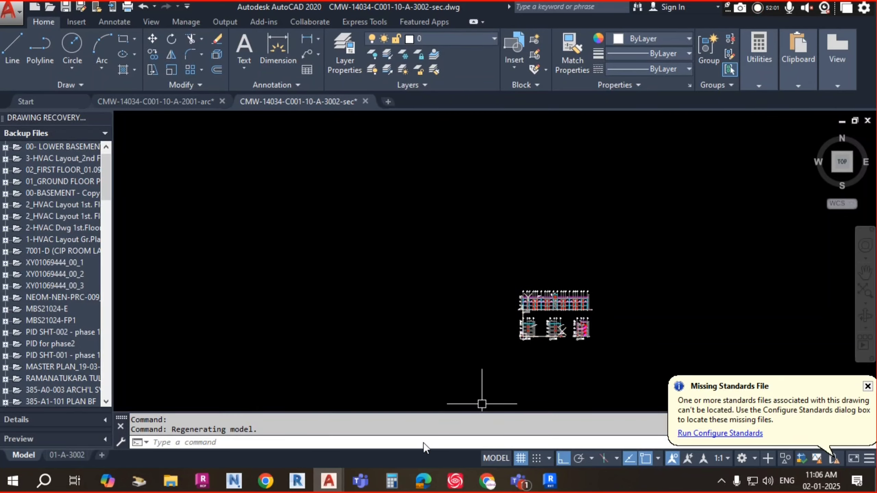
- Return to the Revit 3D view and review the whole multistory stair against the levels once more
mouse_move(550, 482)
left_click(564, 419)
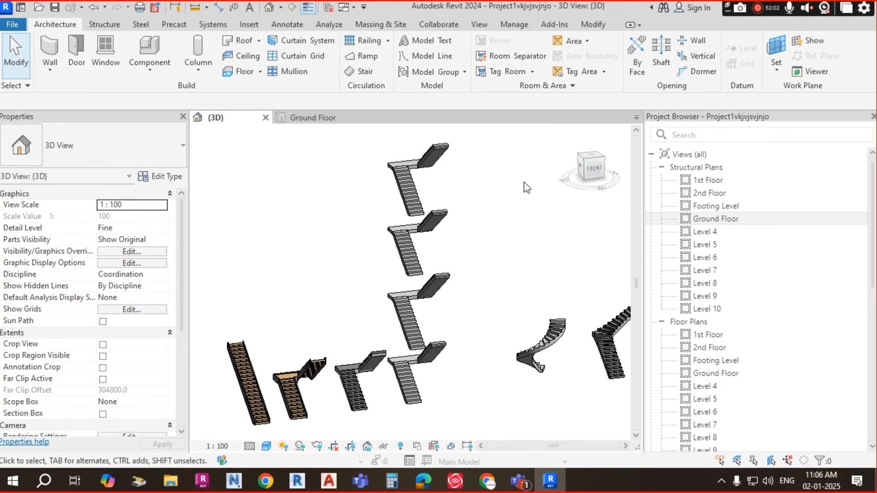
left_click(455, 221)
middle_click_drag(455, 221, 467, 288, "shift")
left_click(519, 215)
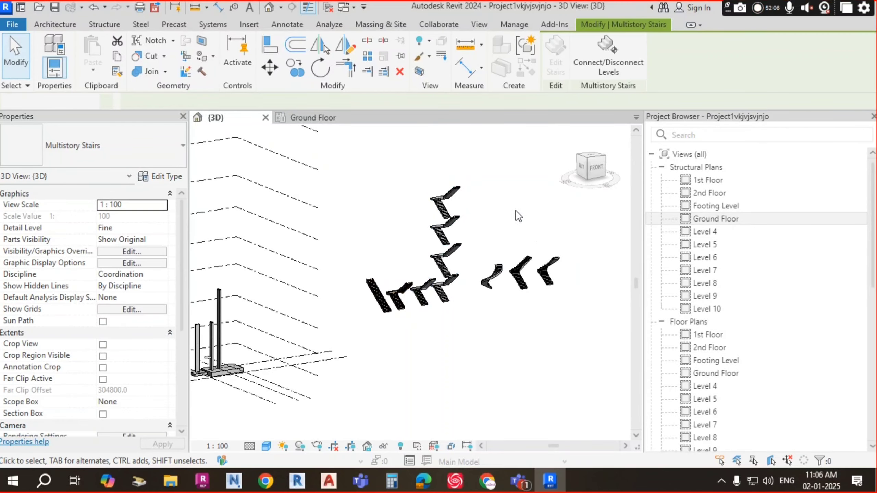
middle_click_drag(519, 215, 518, 259, "shift")
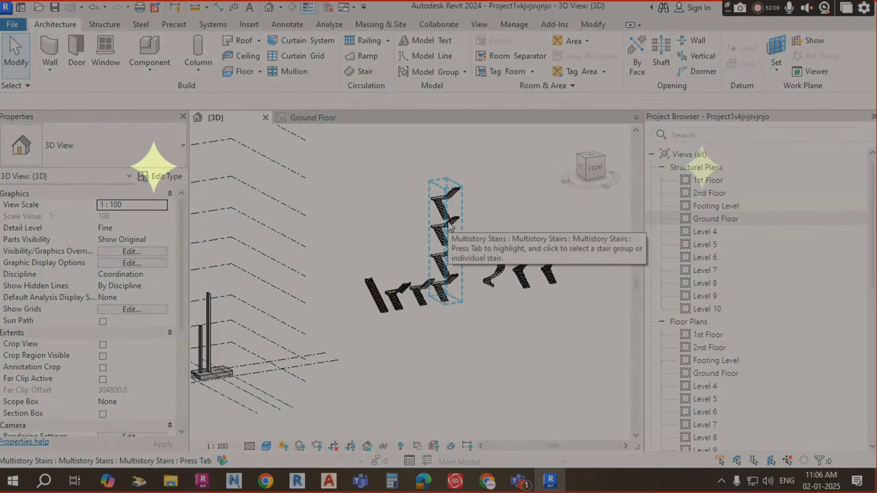